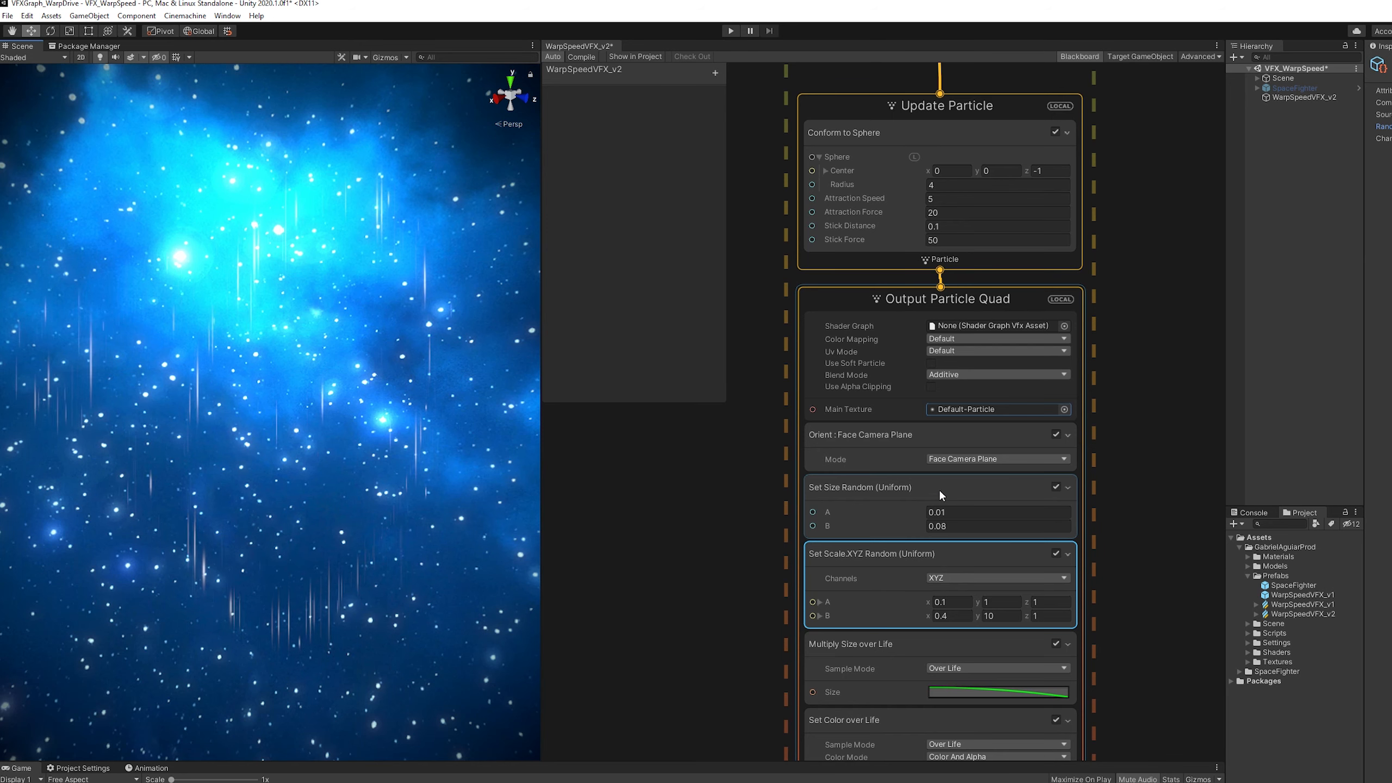
Set the Orient block's mode to Along Velocity in the Output Particle Quad context.
click(957, 458)
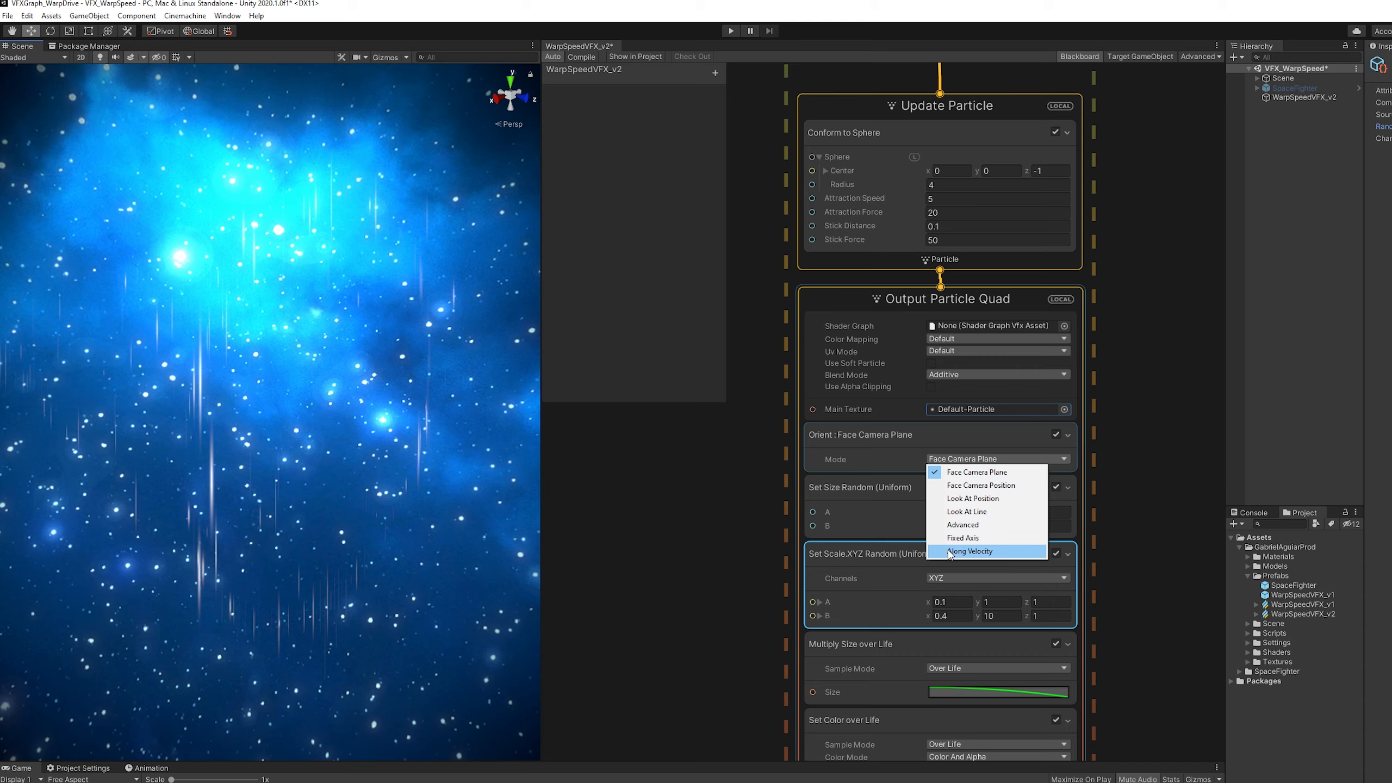
click(969, 551)
alt+drag(263, 351, 146, 334)
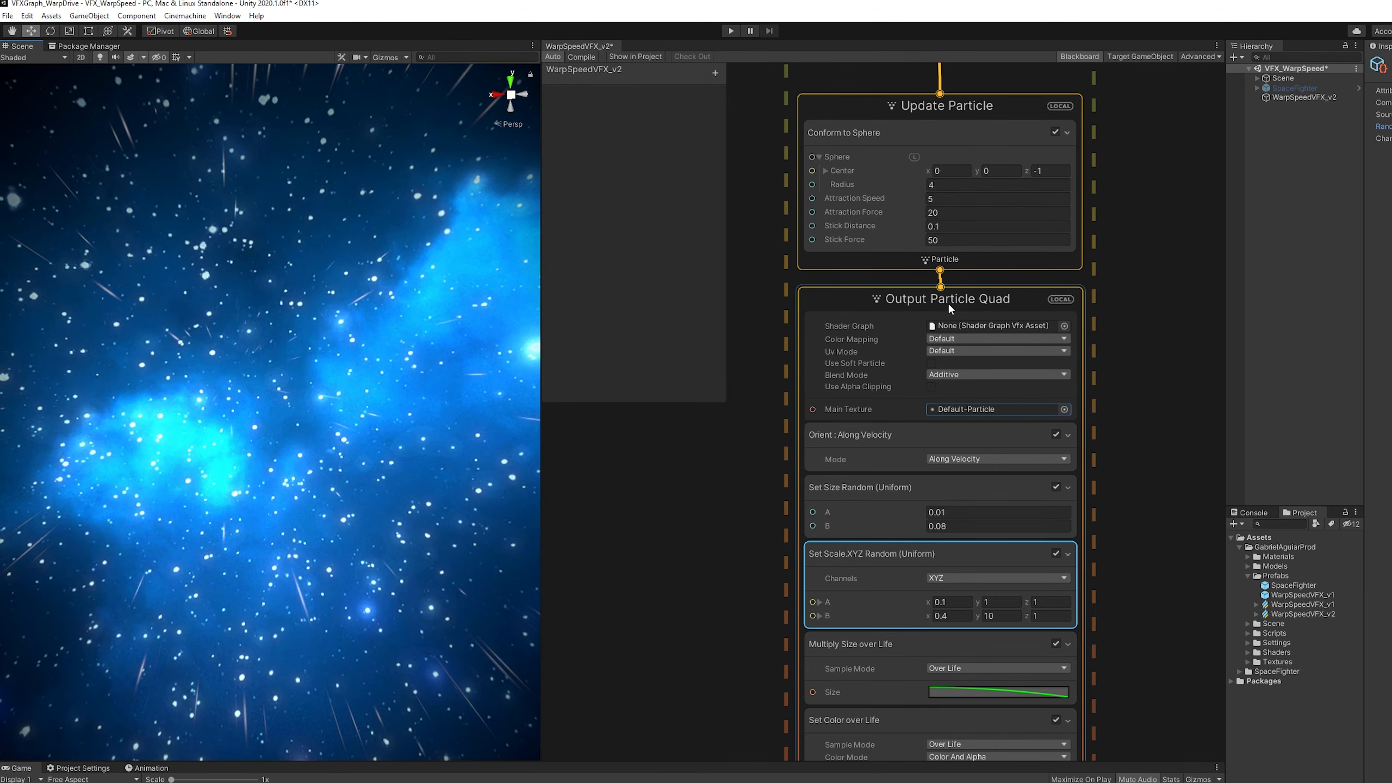
Set the Constant Spawn Rate to 1000 in the Spawn context.
middle_drag(781, 448, 791, 751)
middle_drag(1102, 197, 1122, 336)
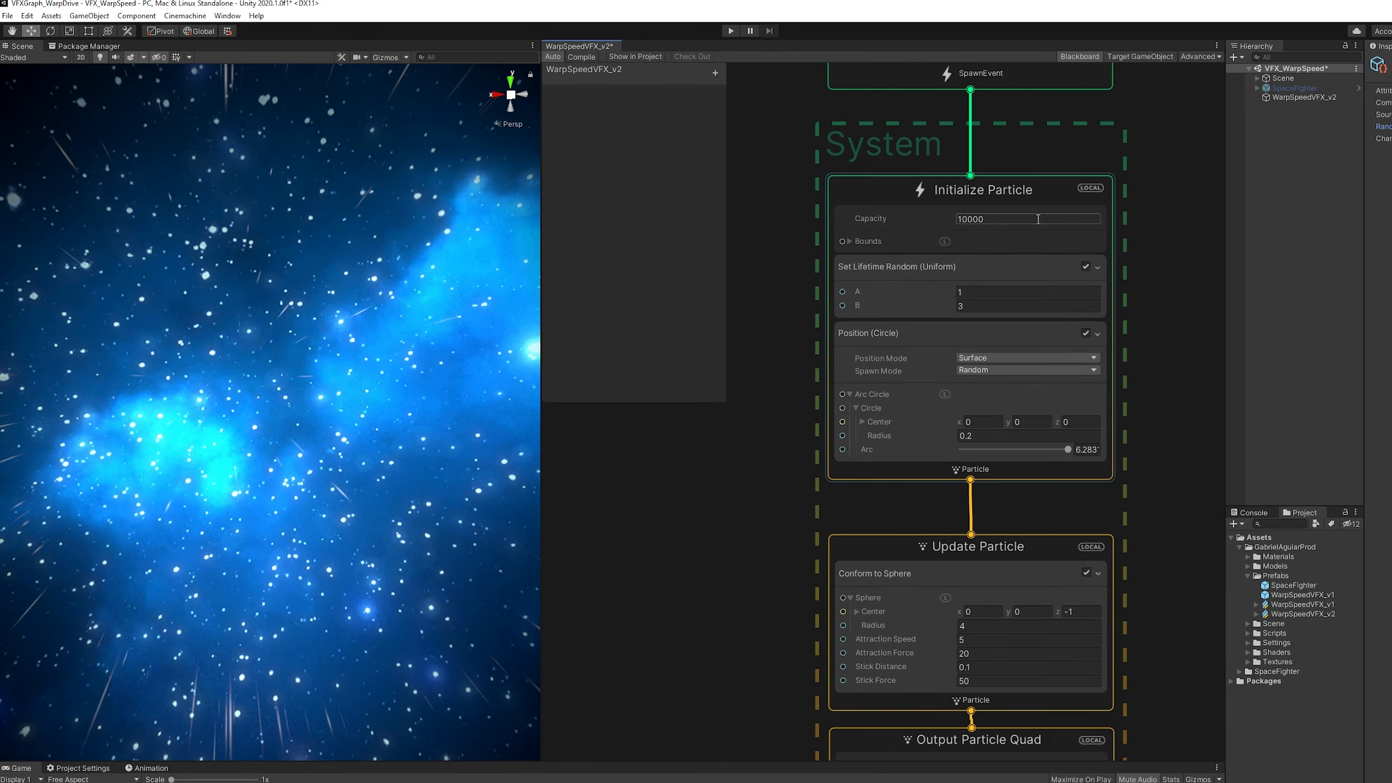
middle_drag(1026, 104, 1035, 275)
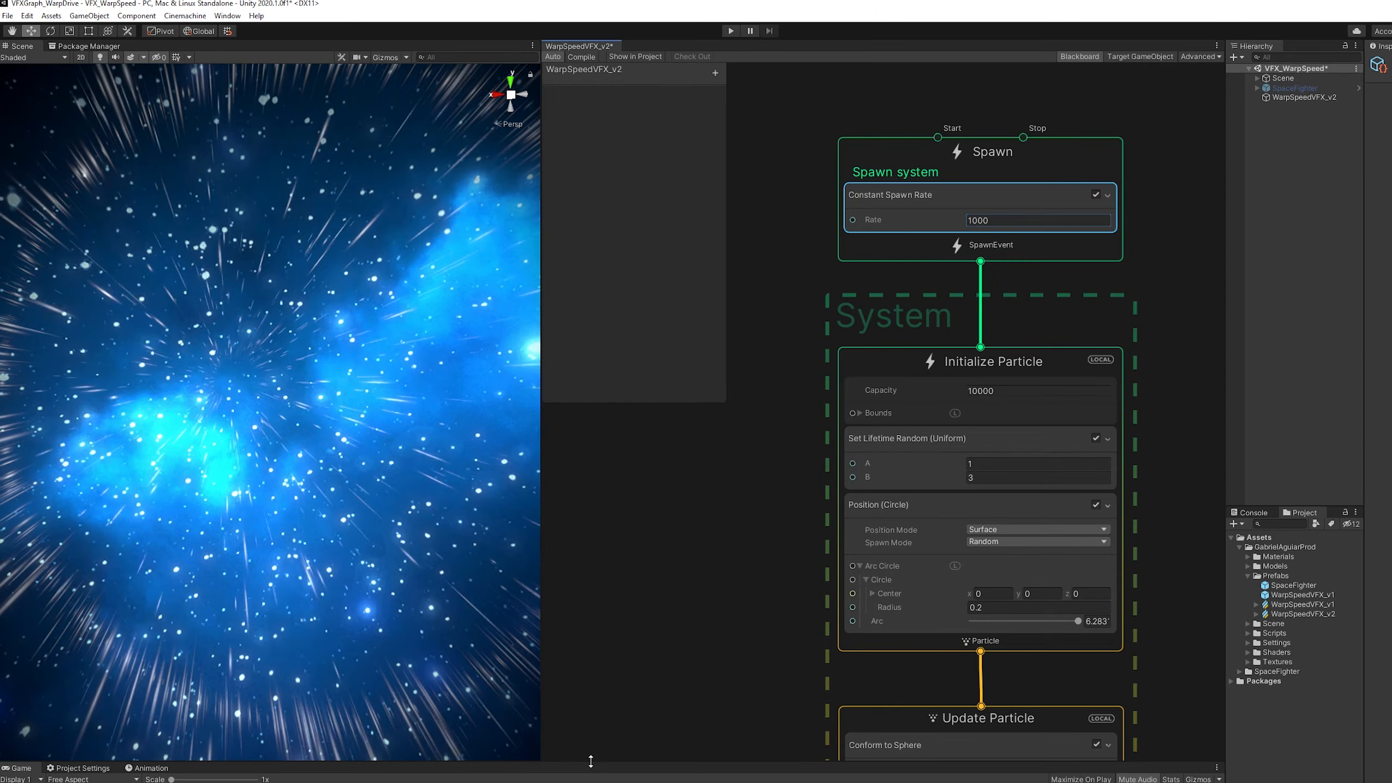
Reveal the Game view below the Scene view and orbit the scene to see the camera frustum from the side.
drag(591, 762, 685, 616)
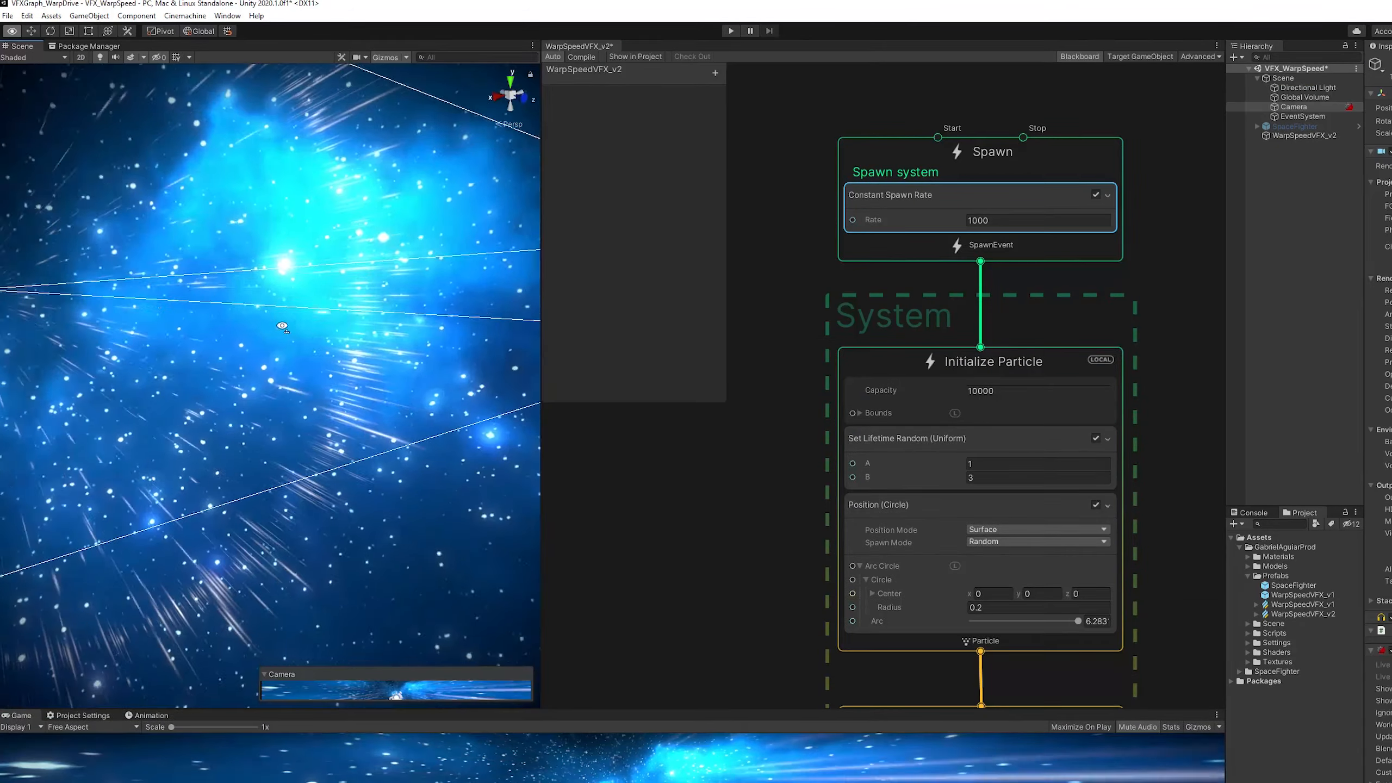
alt+drag(282, 326, 444, 373)
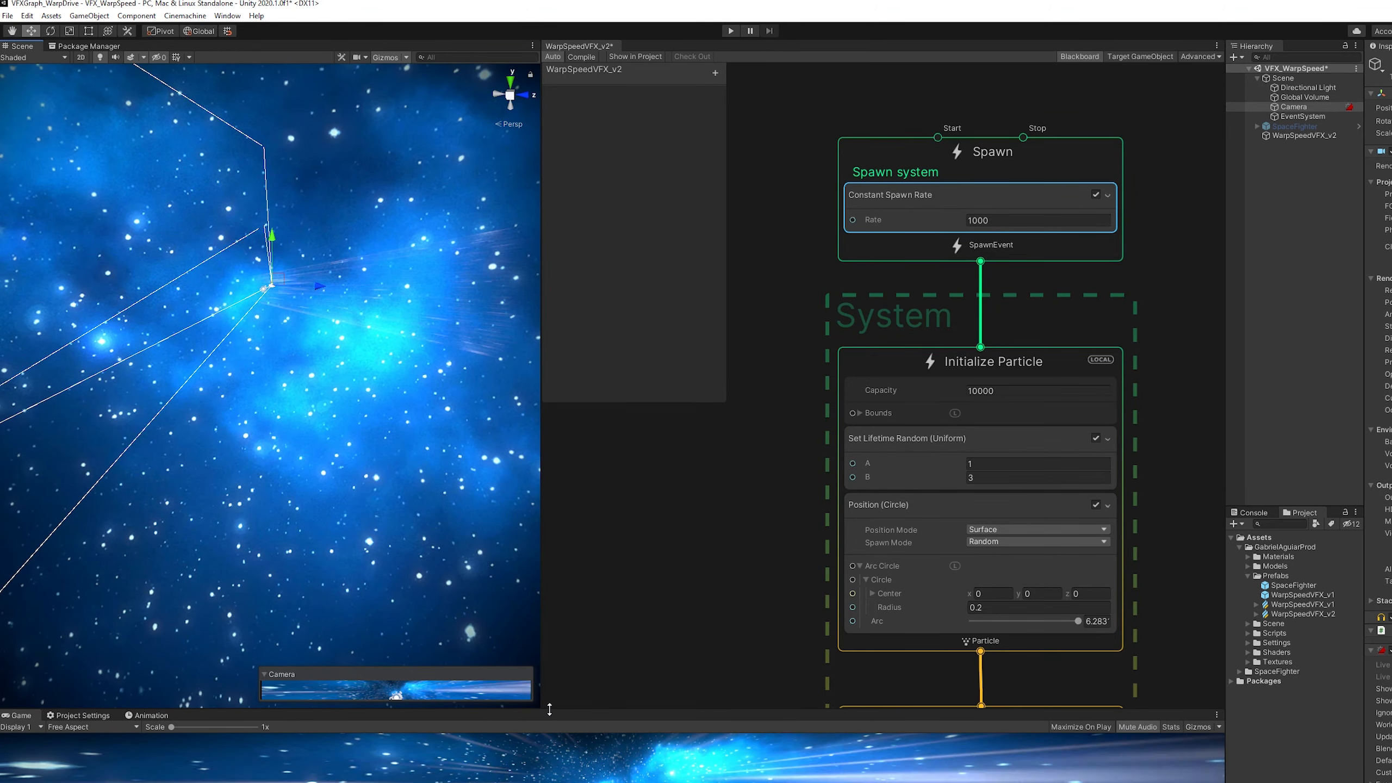
drag(550, 710, 620, 429)
Move the WarpSpeedVFX_v2 effect along Z to about -3.02, checking the result in an enlarged Game view.
scroll(384, 143, up, 5)
middle_drag(392, 135, 374, 161)
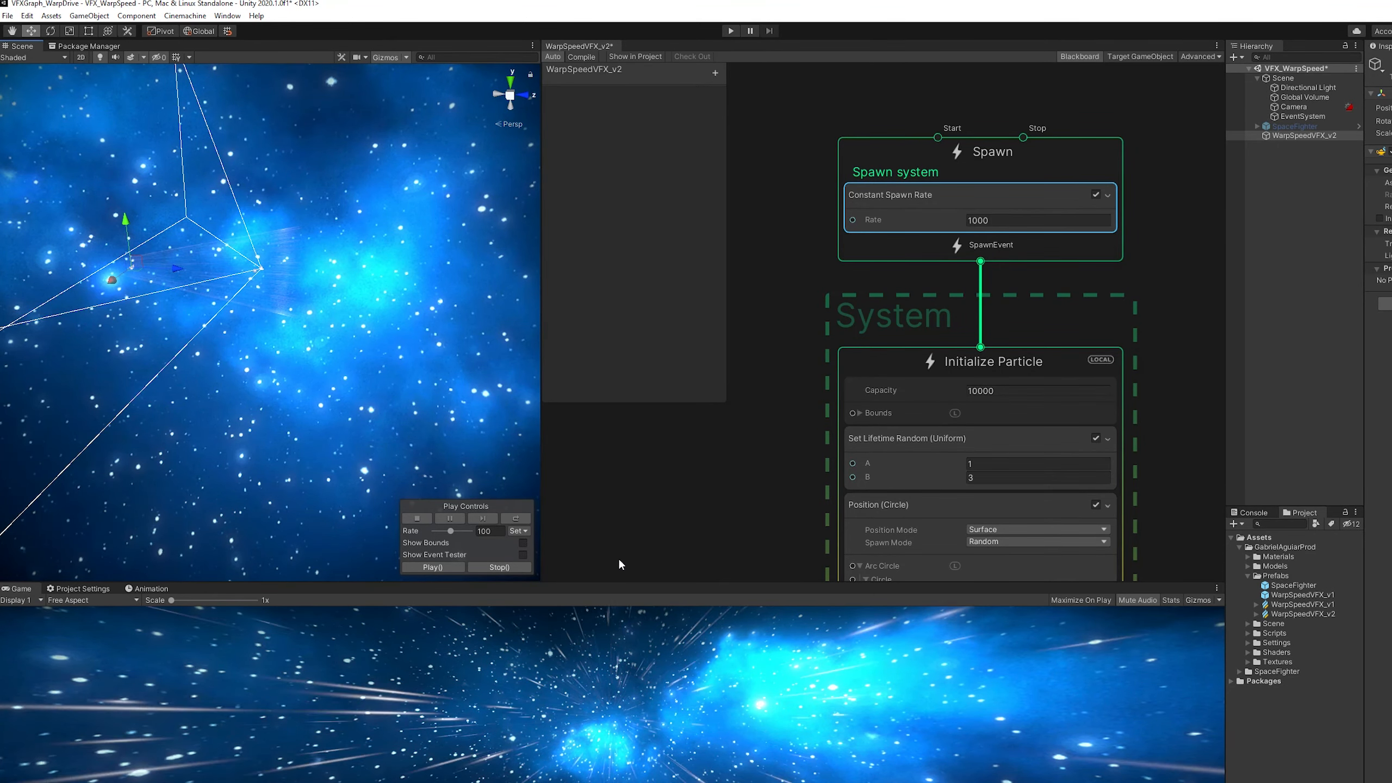
drag(621, 575, 621, 247)
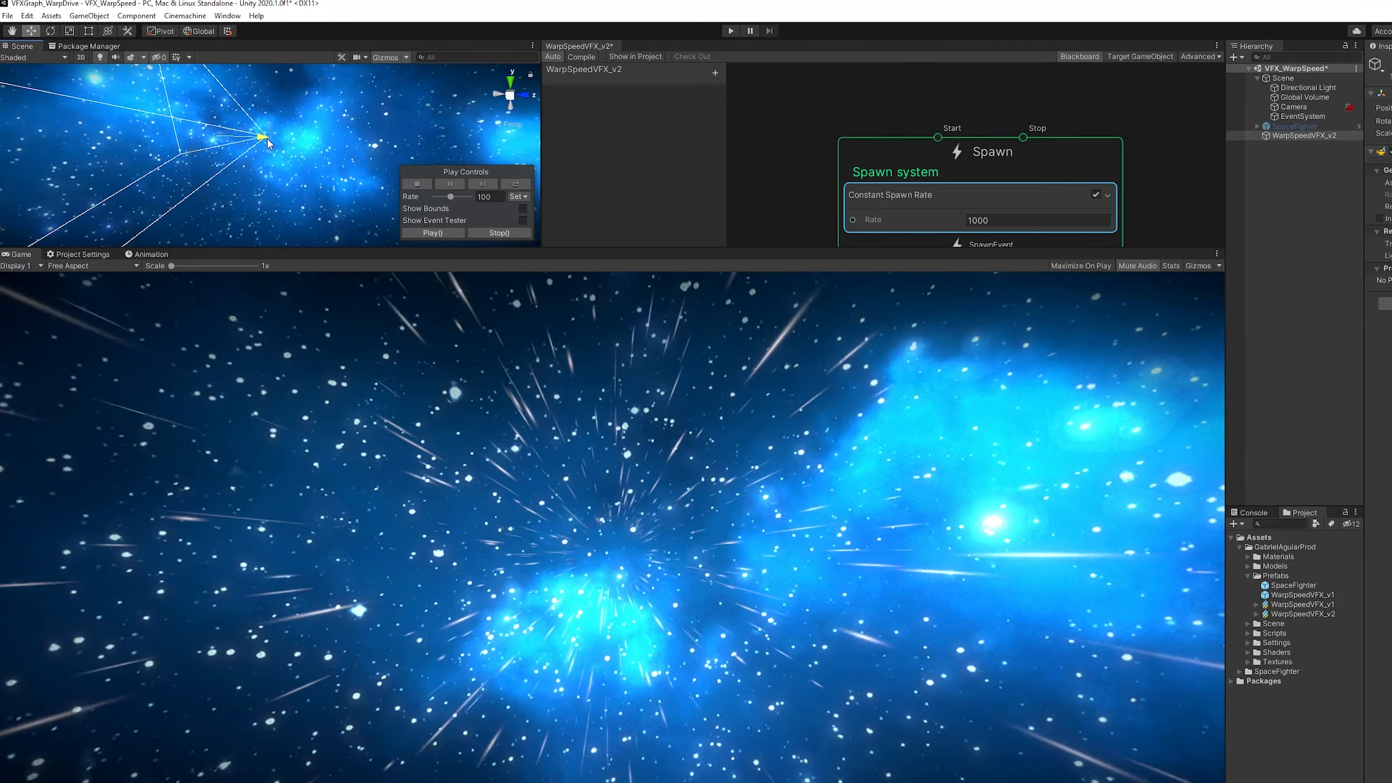
drag(246, 142, 262, 145)
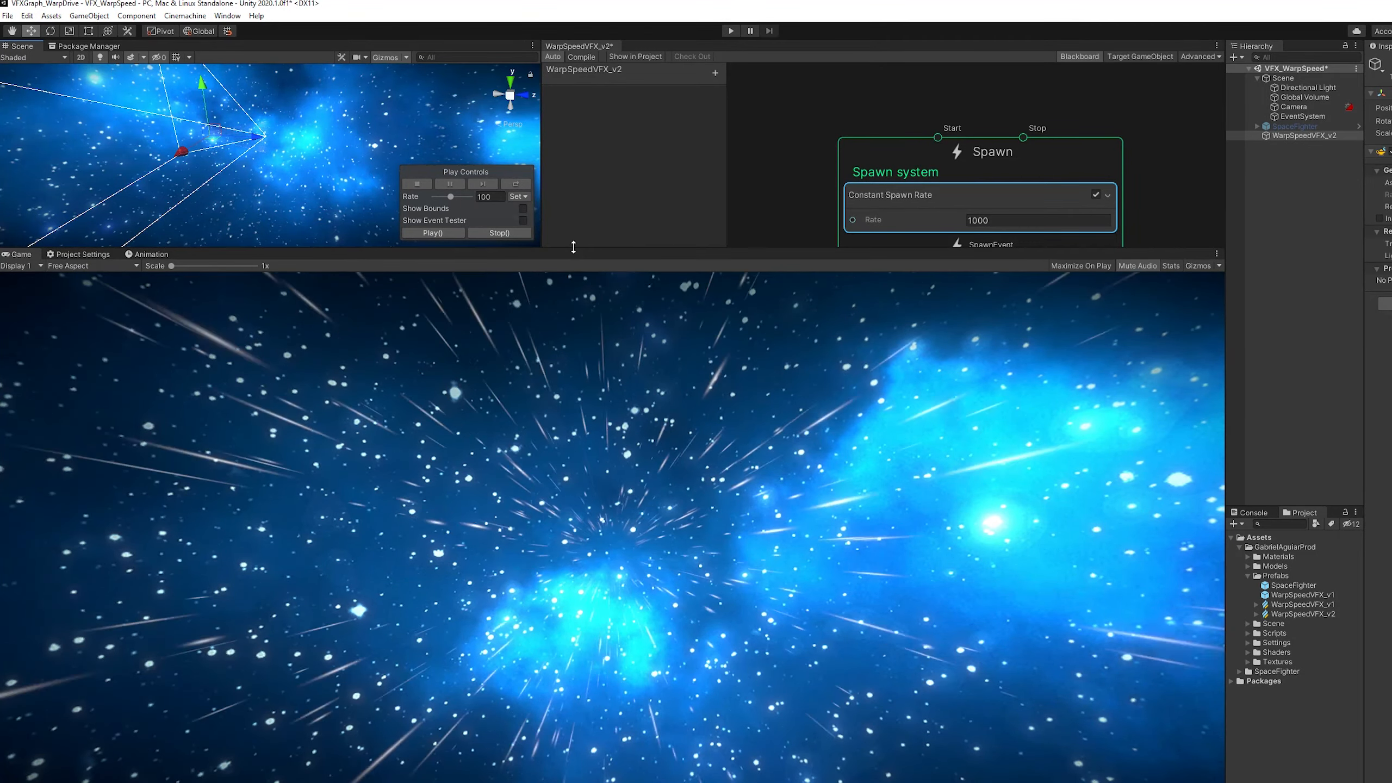
drag(571, 249, 571, 603)
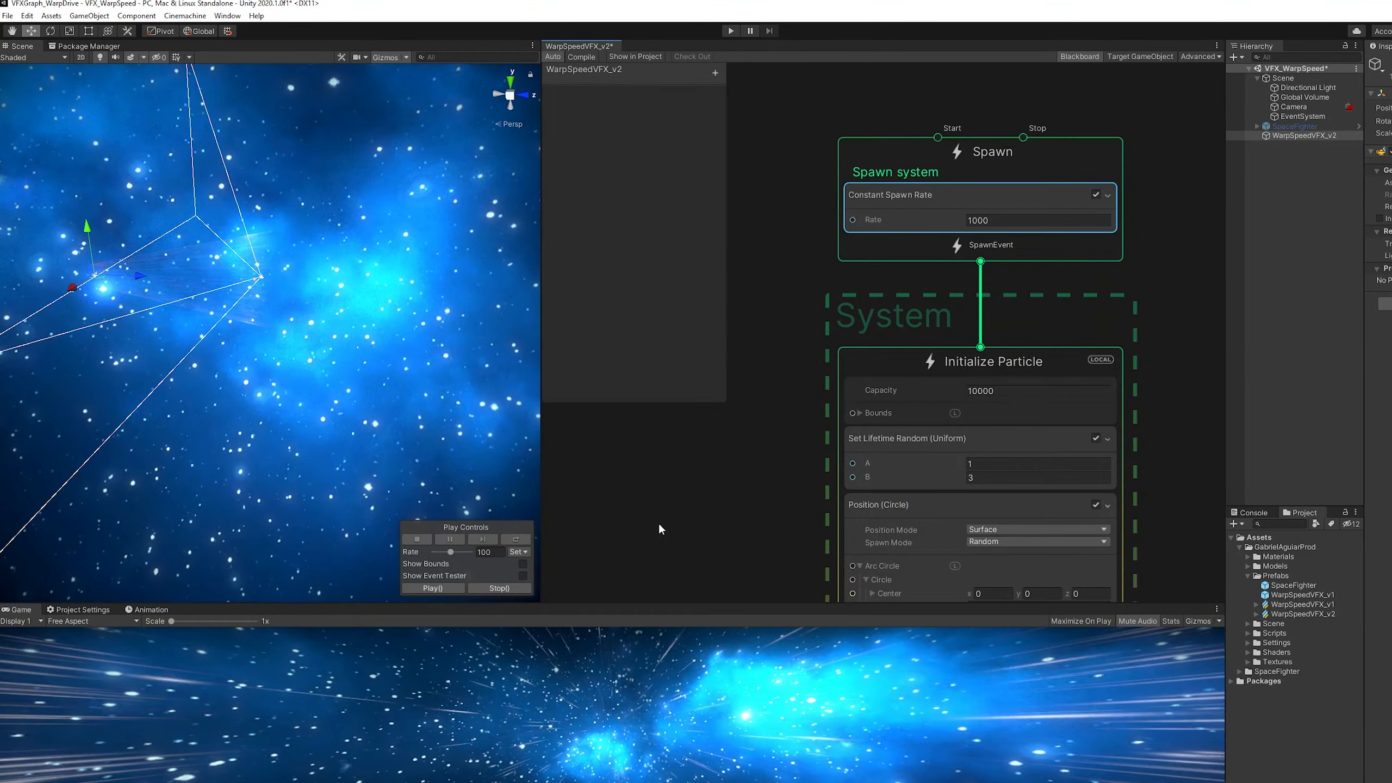
Add an exposed color property named Color to the effect graph's blackboard and expand its settings.
middle_drag(799, 377, 794, 260)
click(715, 73)
click(751, 124)
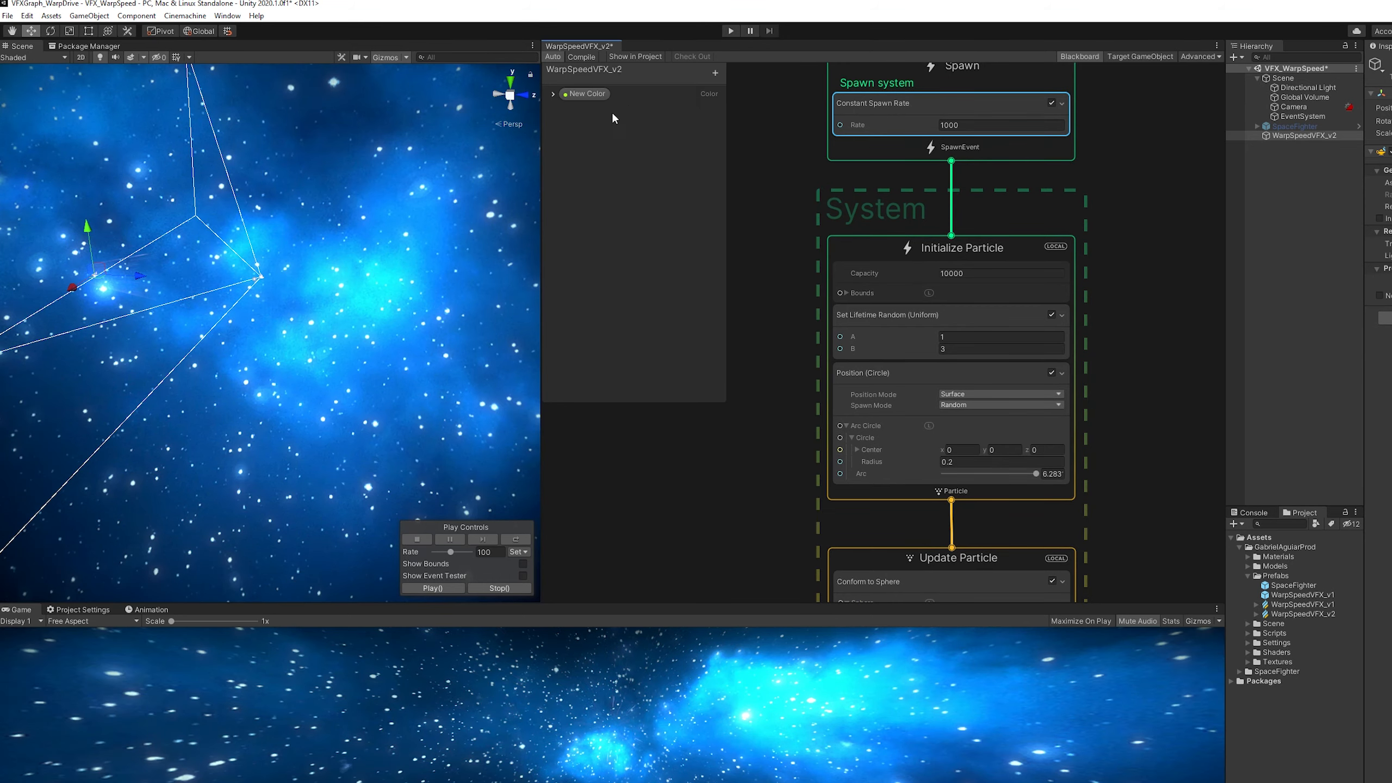
click(553, 93)
Add a Set Color block above Set Color over Life in the Output Particle Quad context.
scroll(818, 516, down, 4)
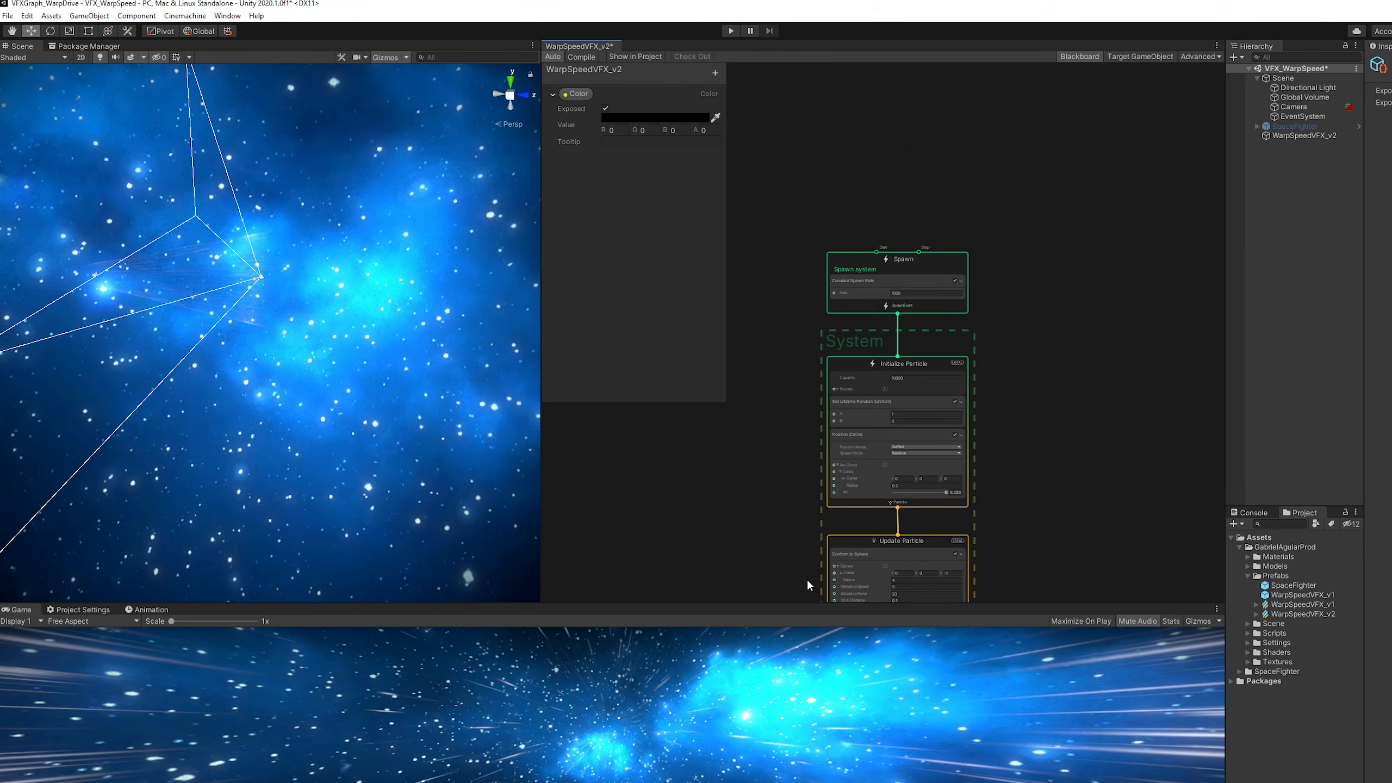
middle_drag(808, 585, 795, 240)
scroll(795, 240, up, 2)
scroll(797, 335, up, 2)
middle_drag(773, 433, 789, 359)
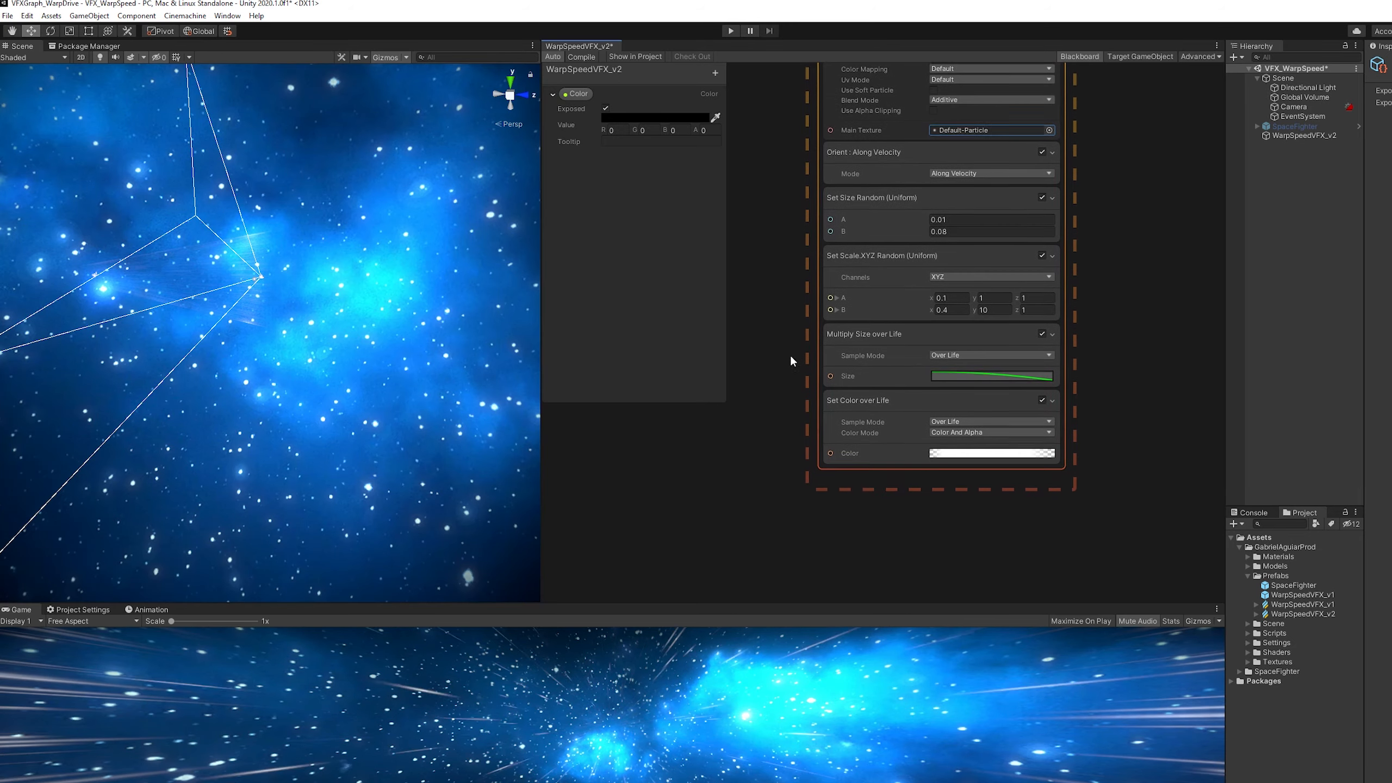
scroll(792, 356, up, 2)
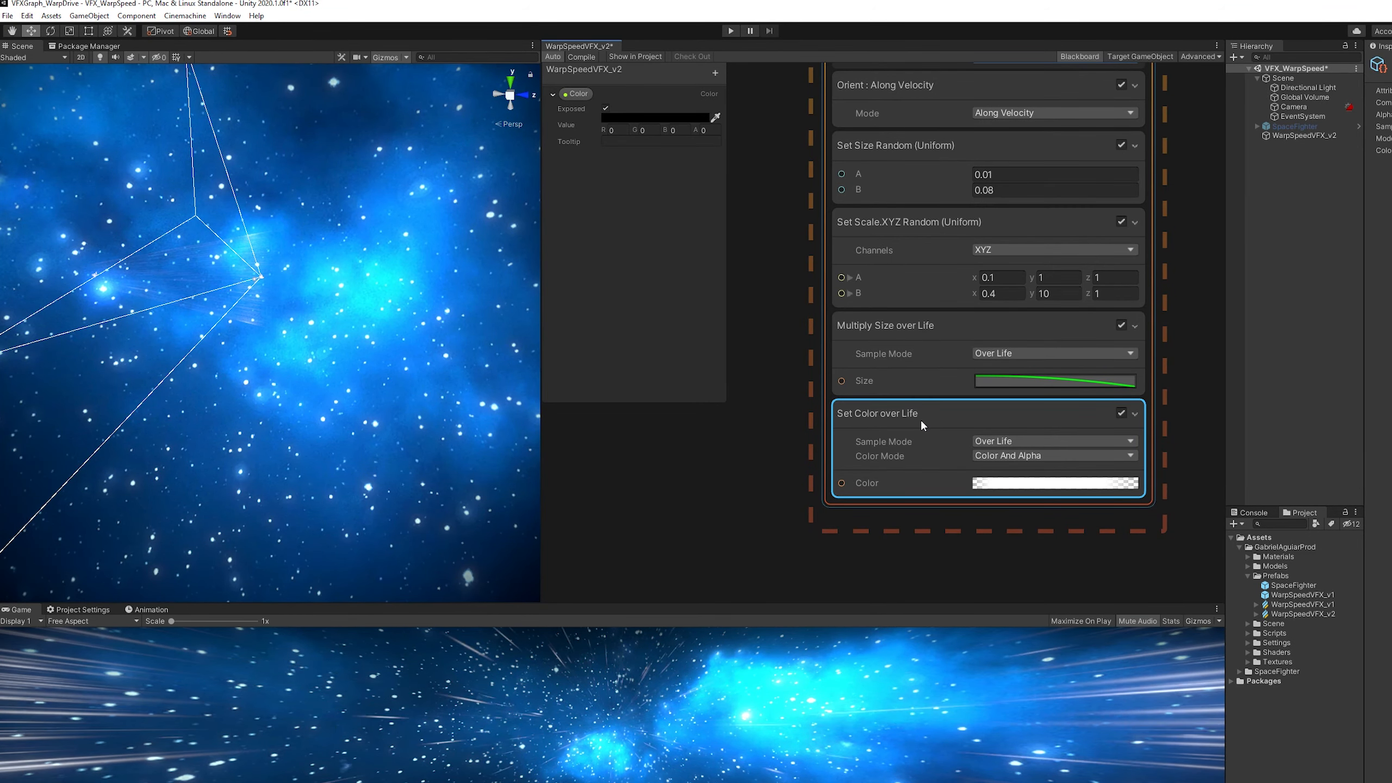
key(space)
text(set colo)
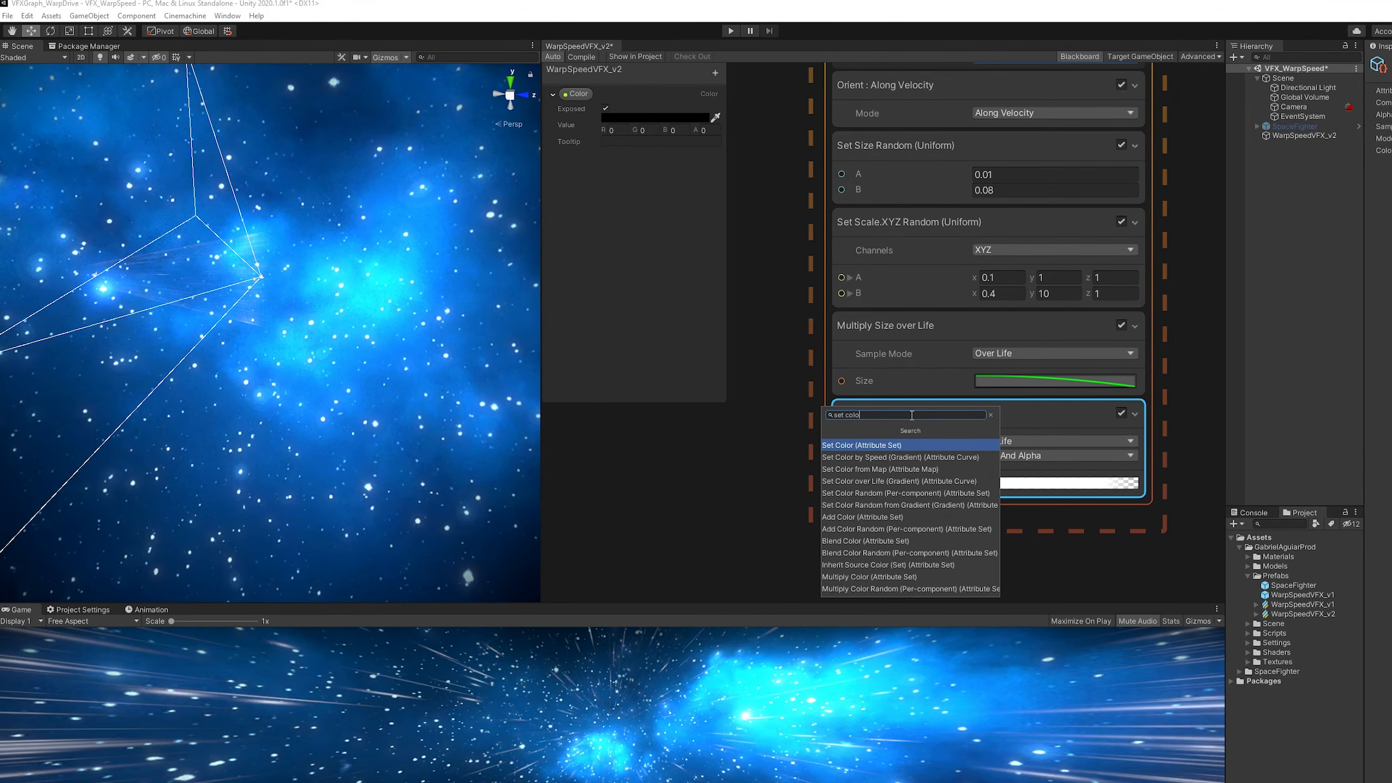
key(Return)
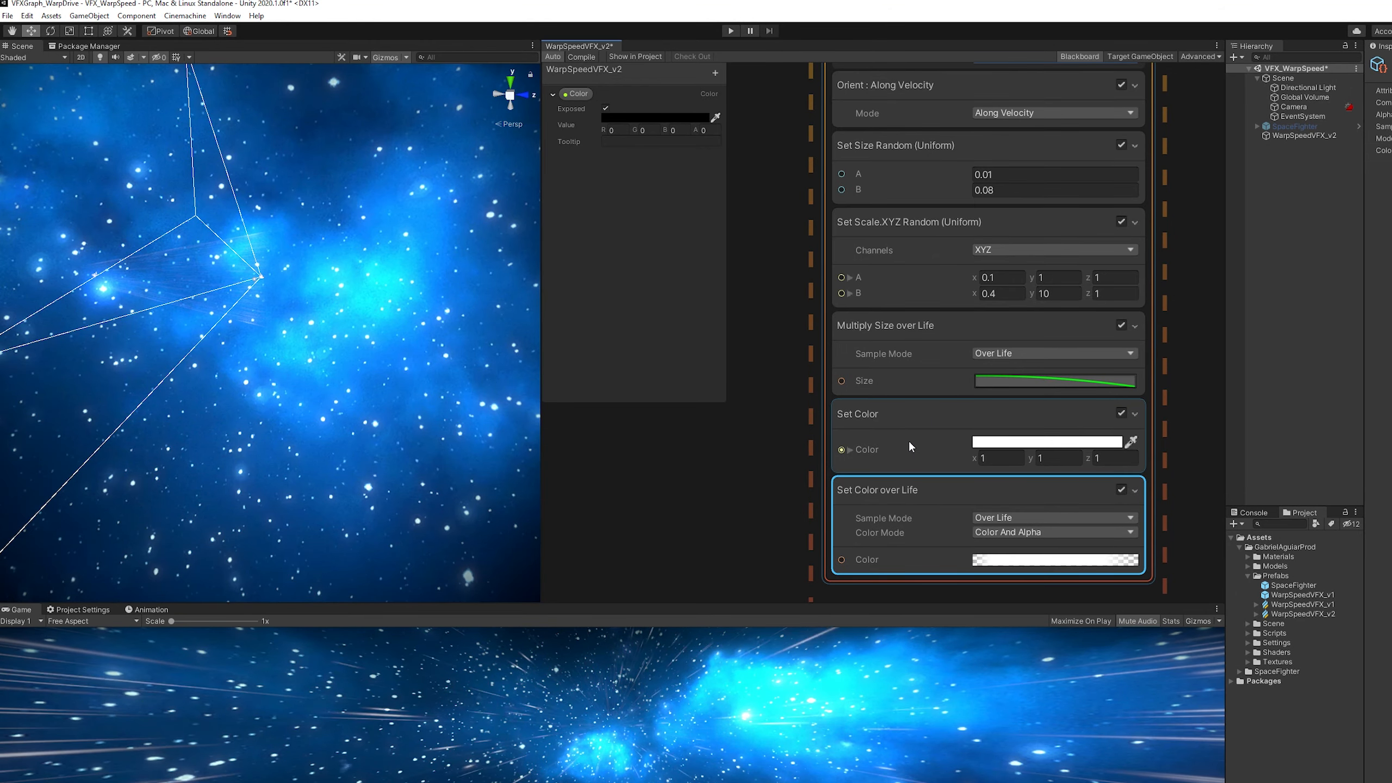
Place the Color property in the graph and connect it to the Set Color block's Color input.
click(568, 118)
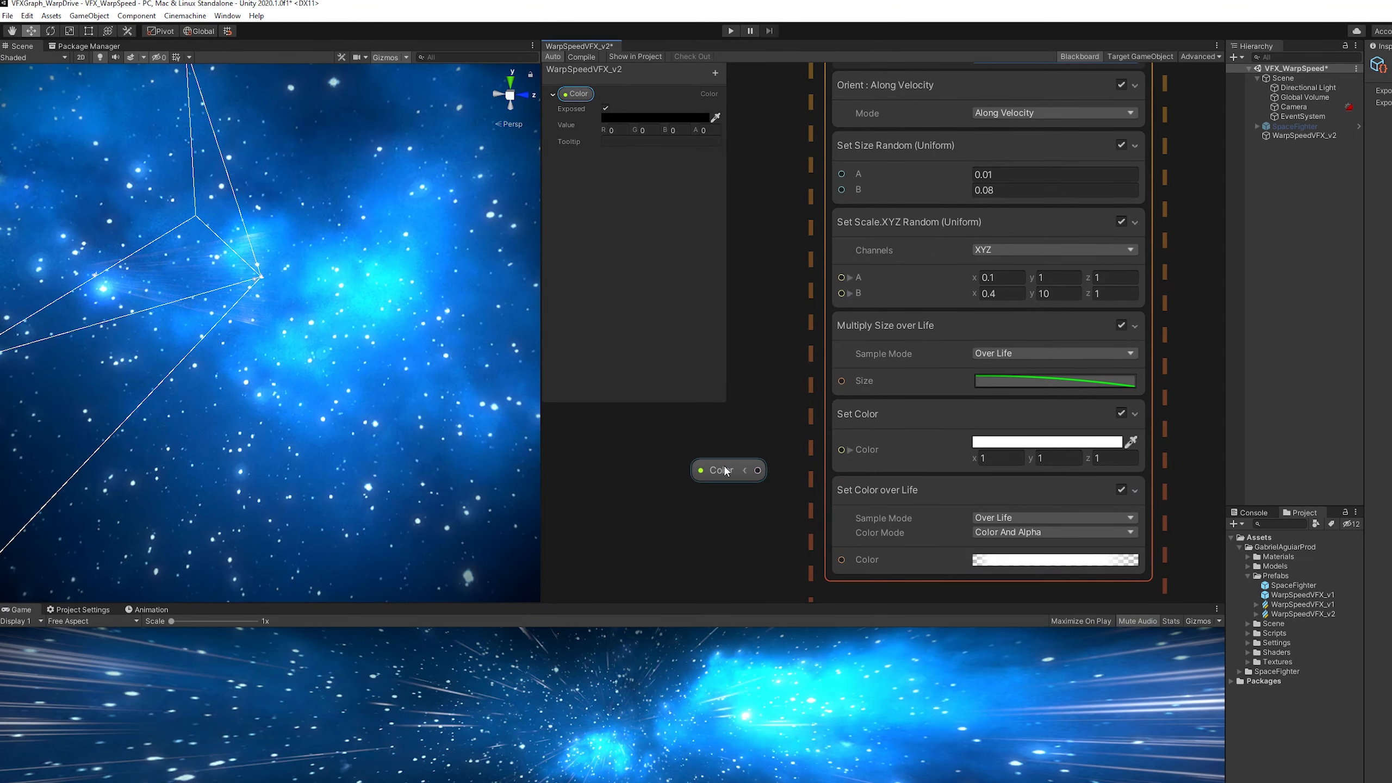
drag(757, 471, 842, 449)
drag(734, 467, 774, 452)
Set the Composition of the Set Color over Life block to Multiply.
click(951, 497)
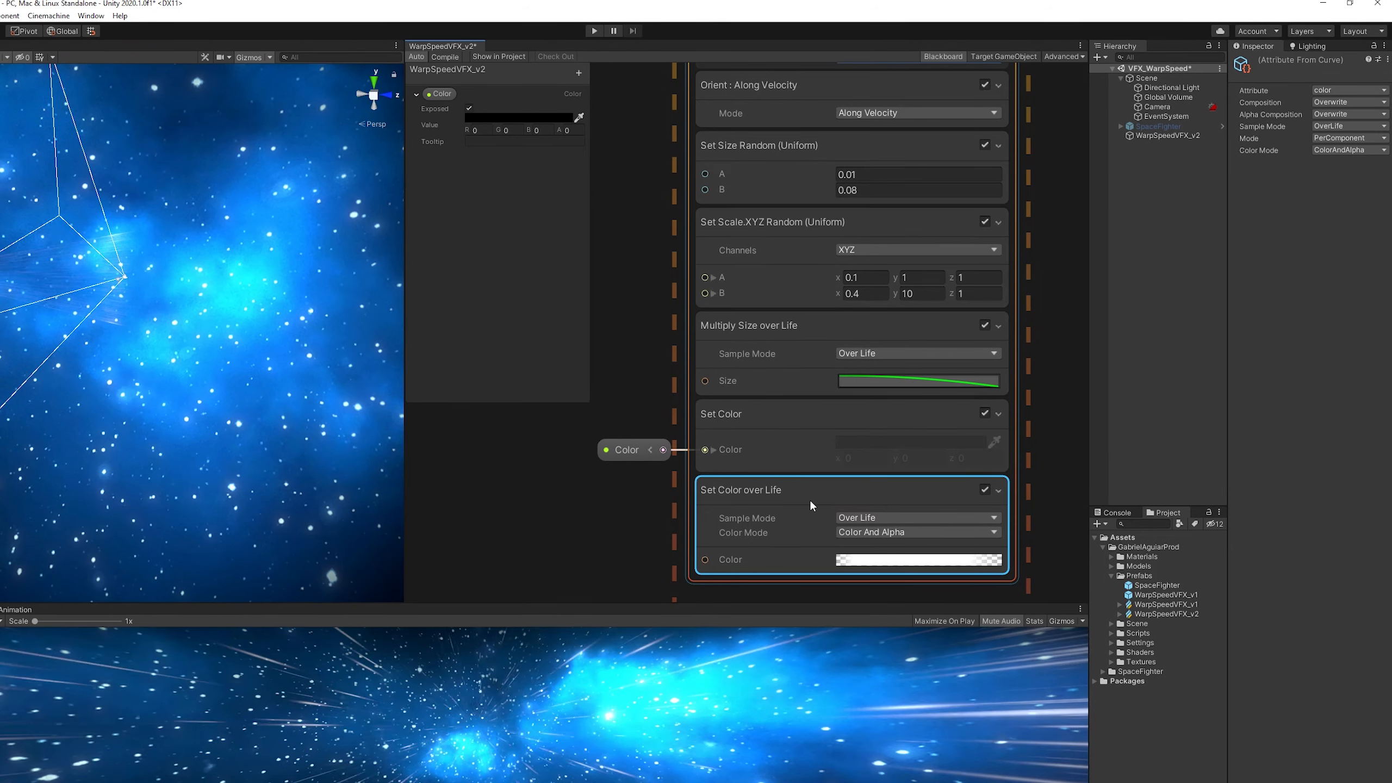
click(1347, 102)
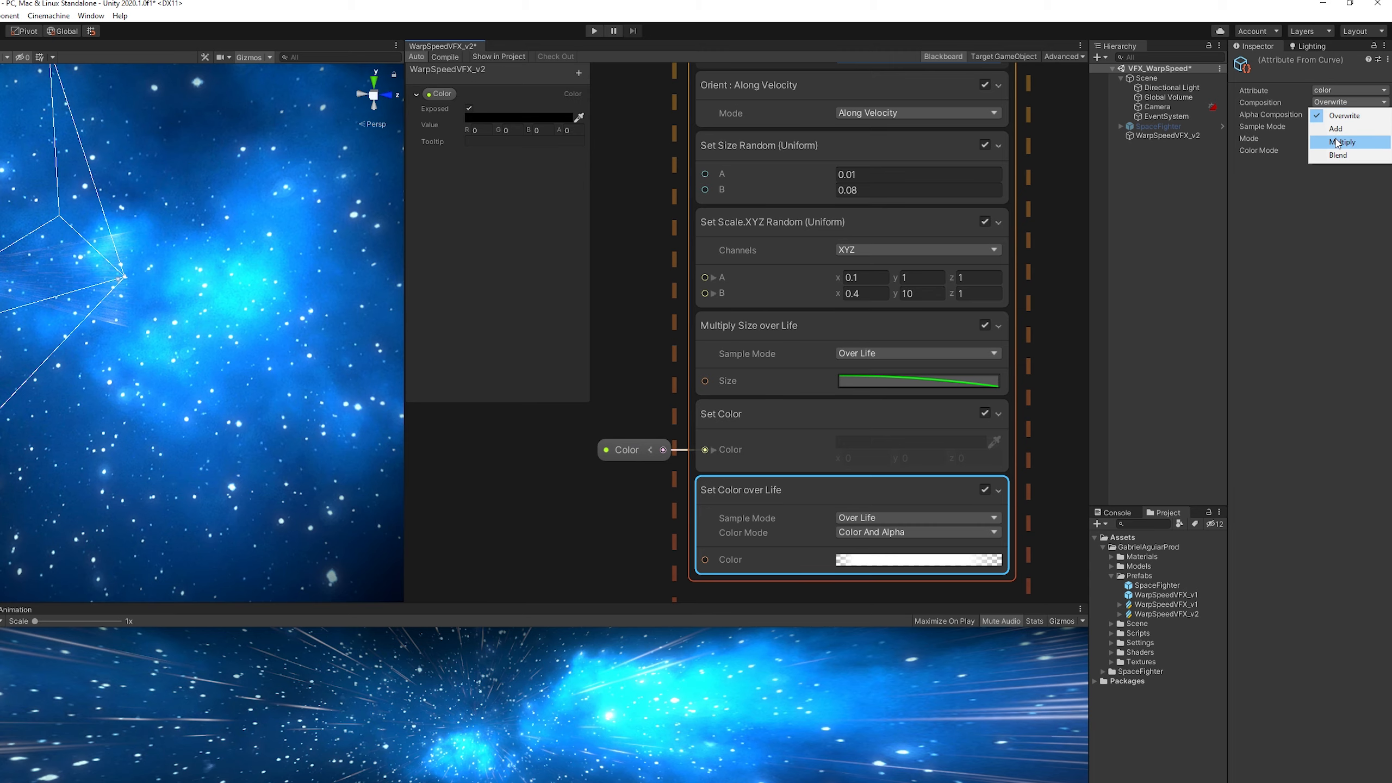
click(1337, 142)
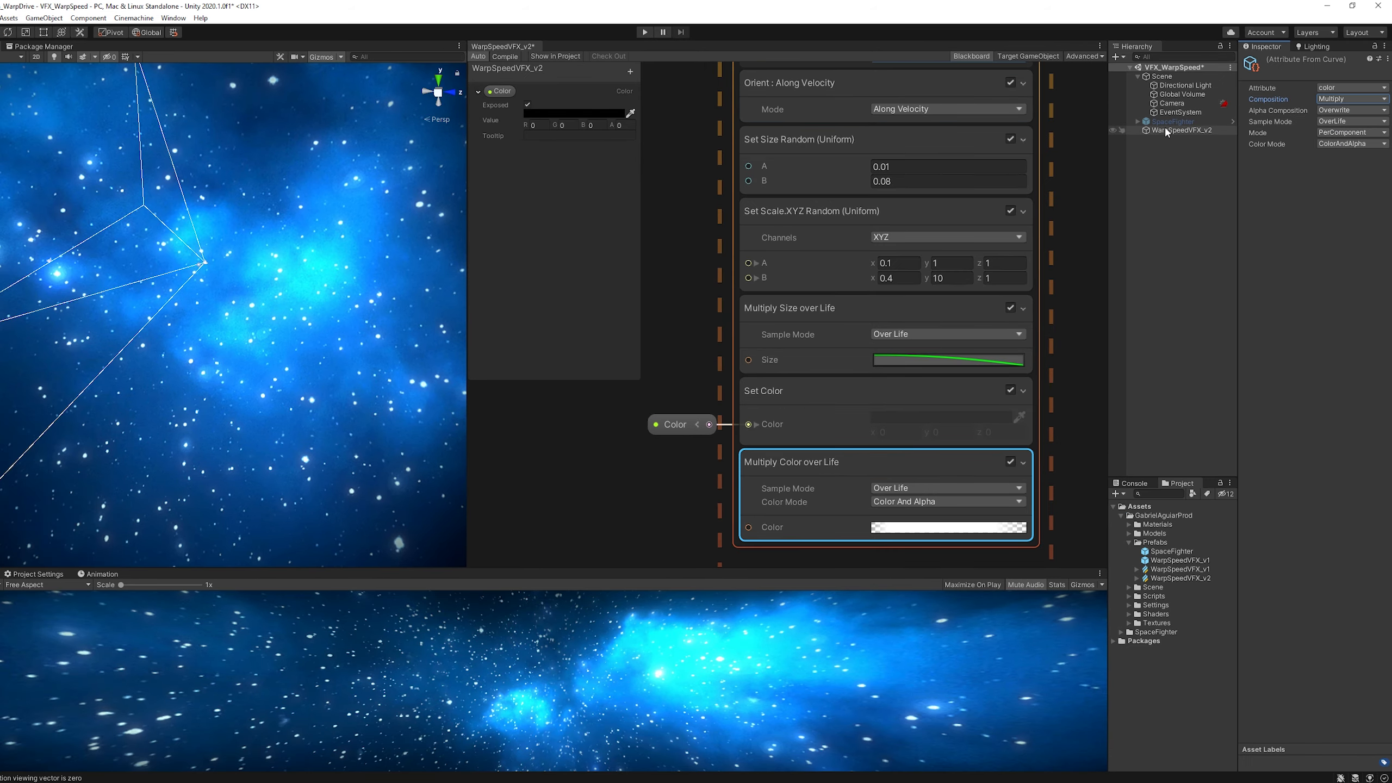
Set WarpSpeedVFX_v2's Color property to a pale yellow HDR color: hue 53, saturation 39, value 69, alpha 100, intensity 3.7.
click(1179, 131)
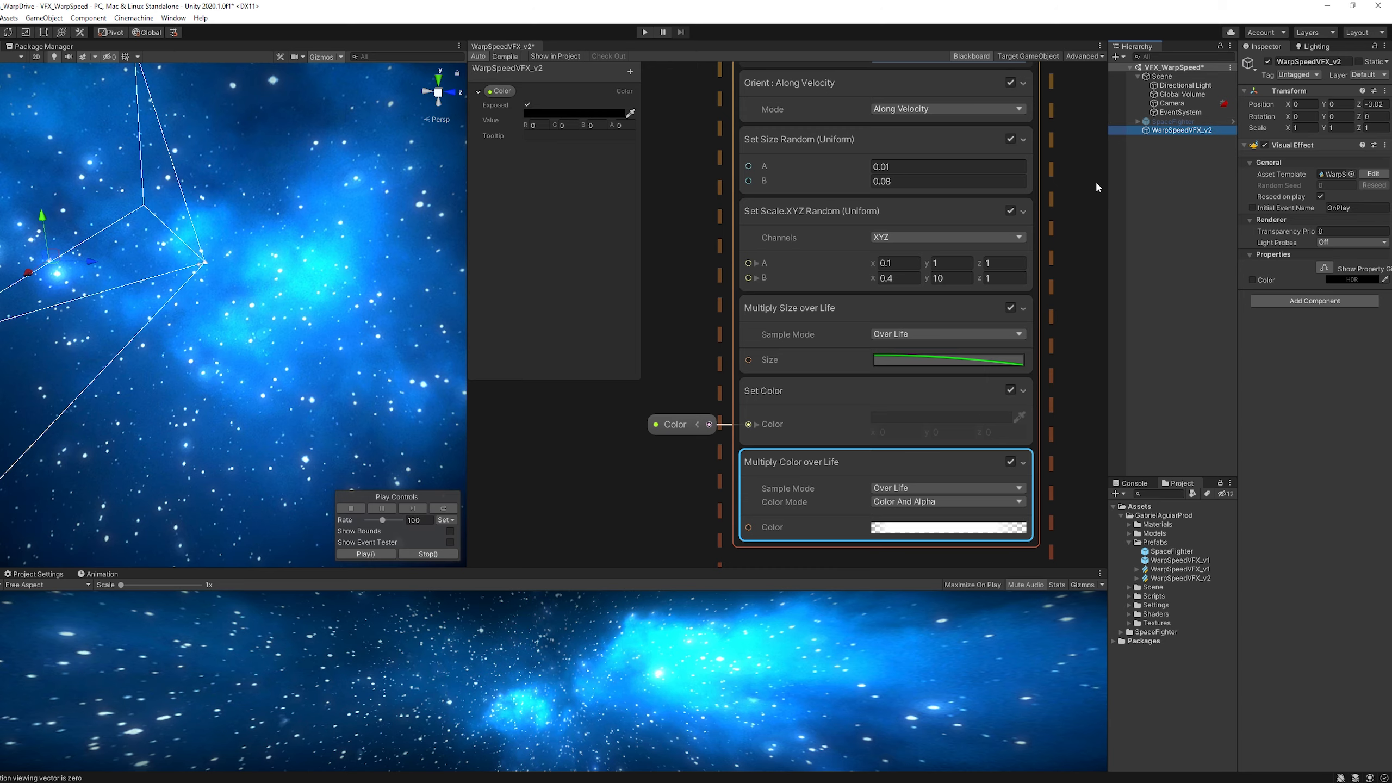
drag(1110, 182, 1051, 189)
drag(1239, 211, 1171, 212)
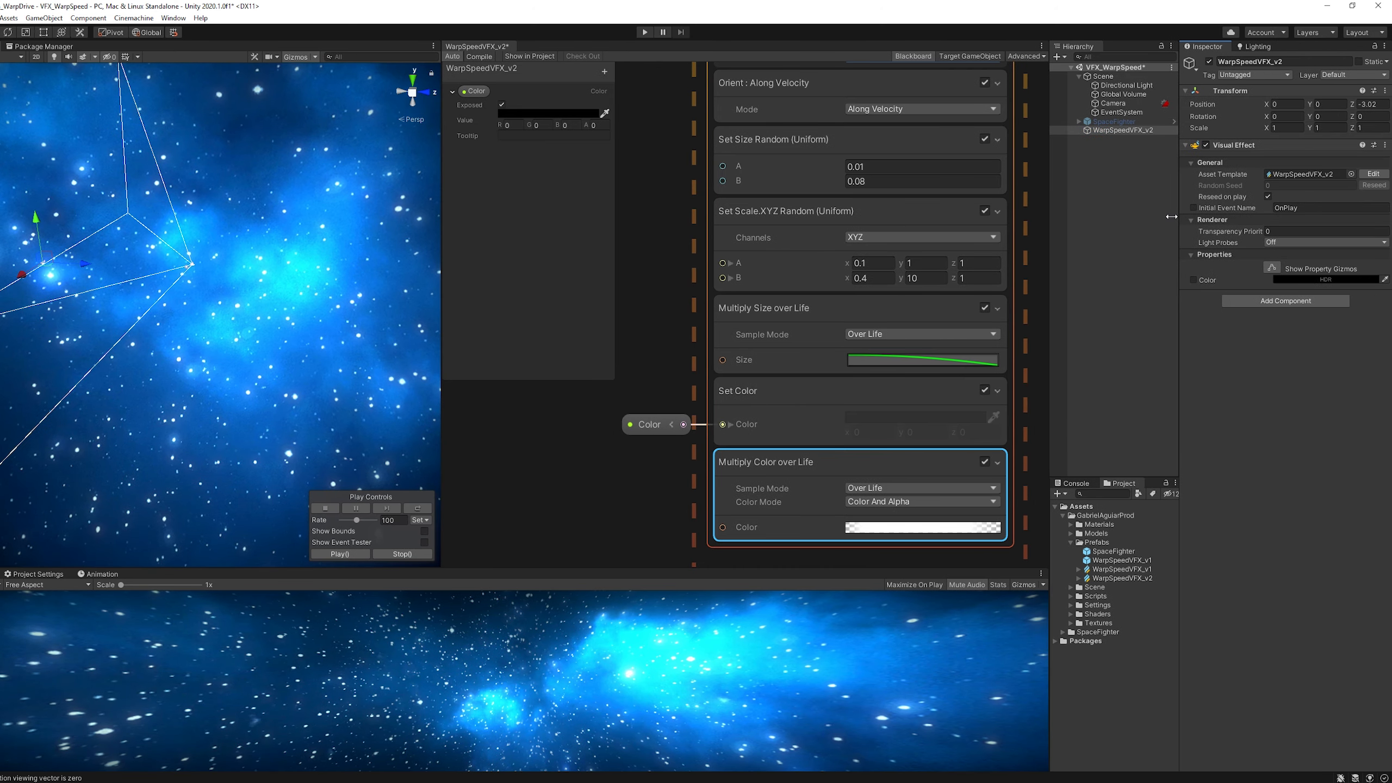
click(1293, 280)
drag(1302, 271, 750, 139)
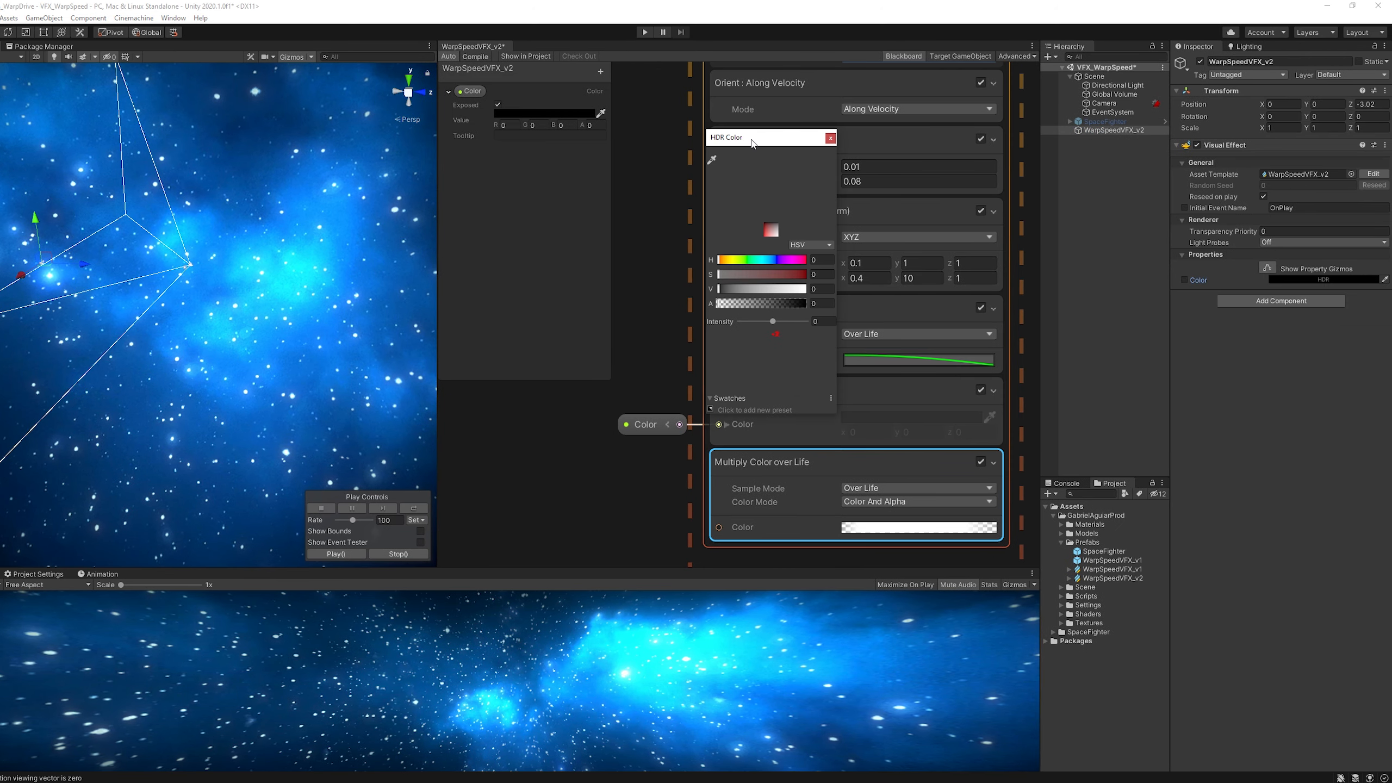
mouse_move(767, 303)
mouse_down()
mouse_move(836, 301)
mouse_move(780, 290)
mouse_up()
click(732, 260)
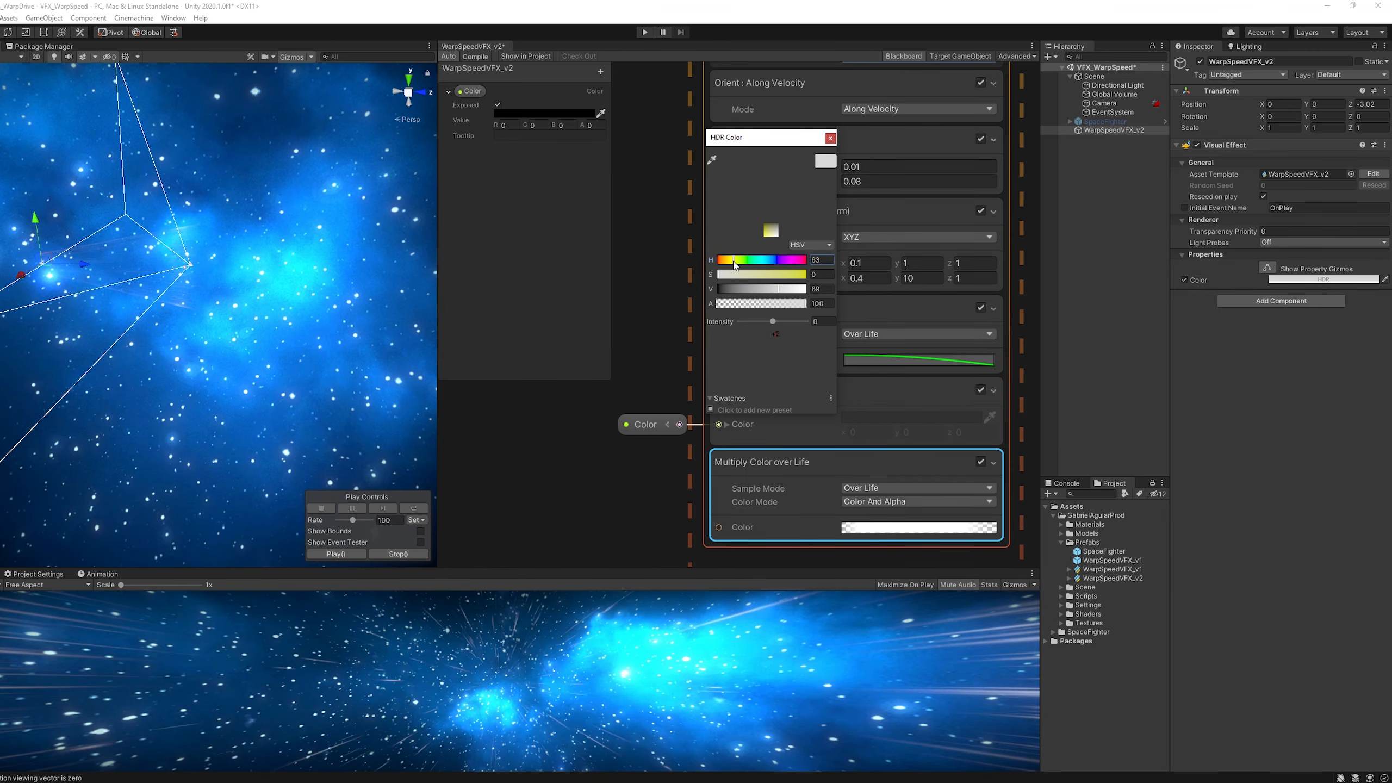
drag(750, 277, 753, 278)
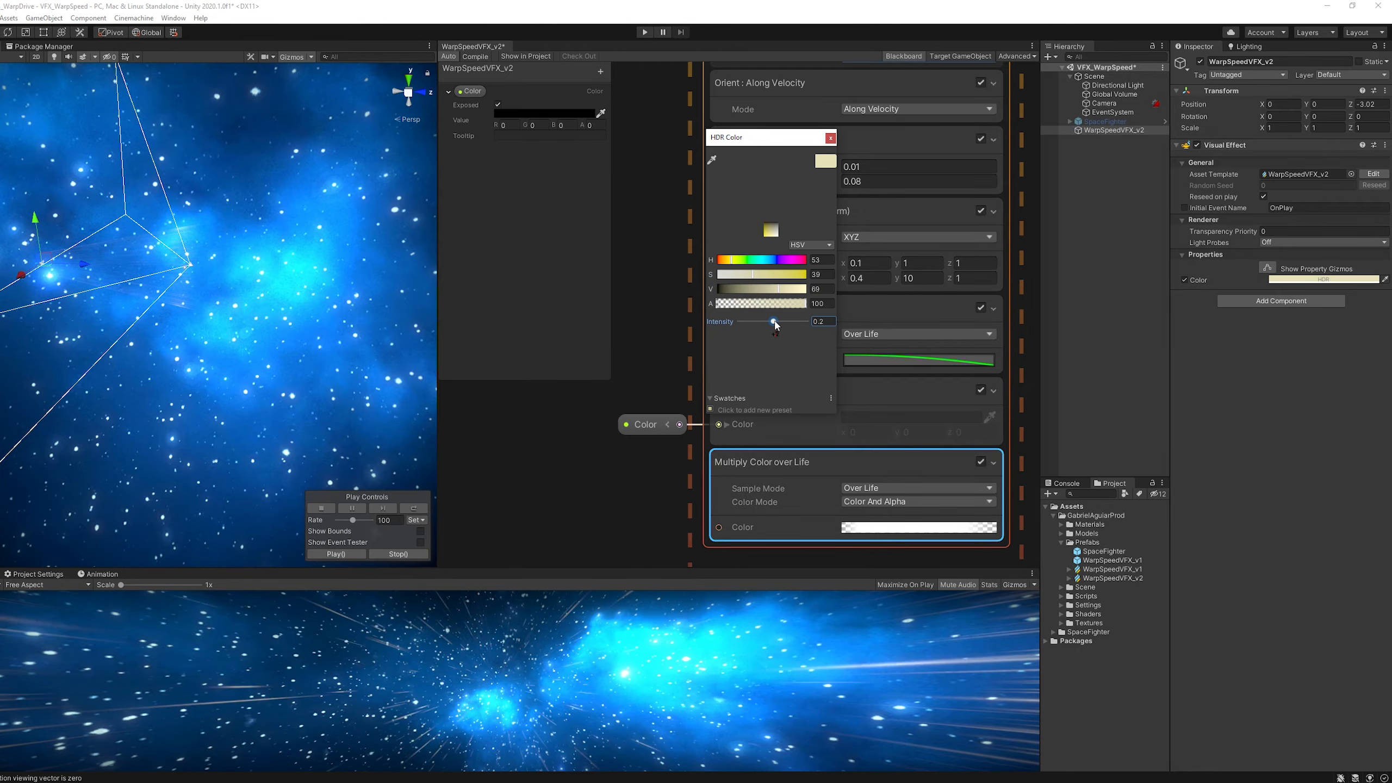
drag(774, 323, 788, 327)
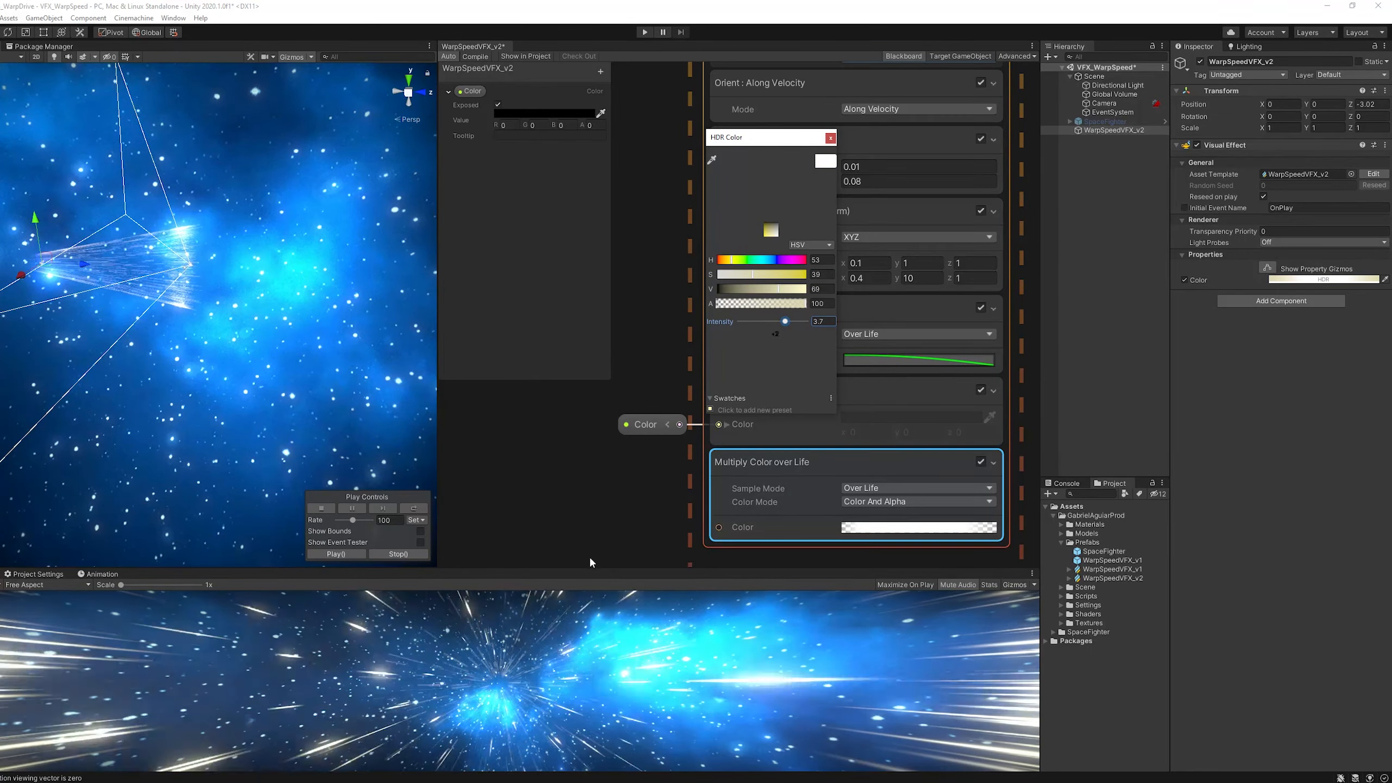
Enlarge the Game view and try a Bloom intensity of 9.74 on the existing Global Volume under Scene.
drag(602, 568, 616, 153)
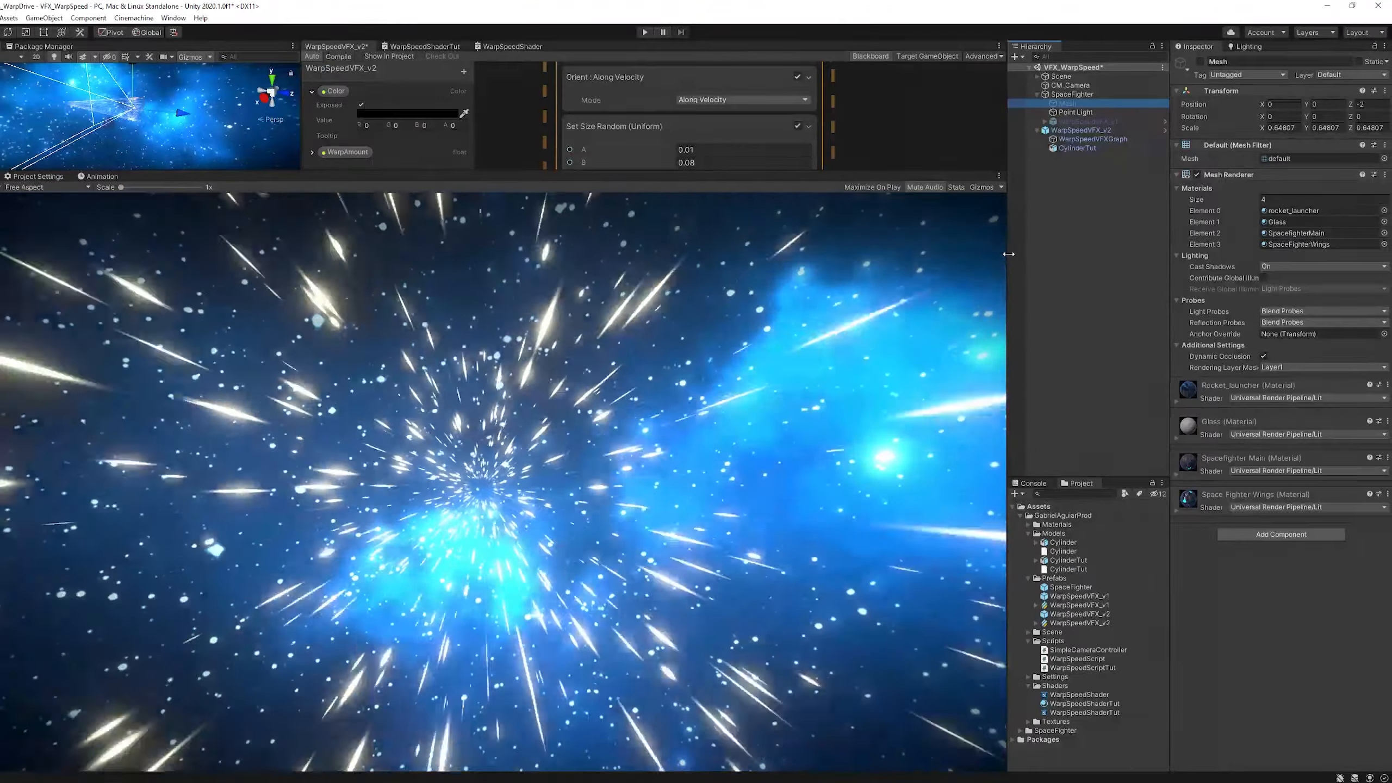
drag(1003, 255, 950, 255)
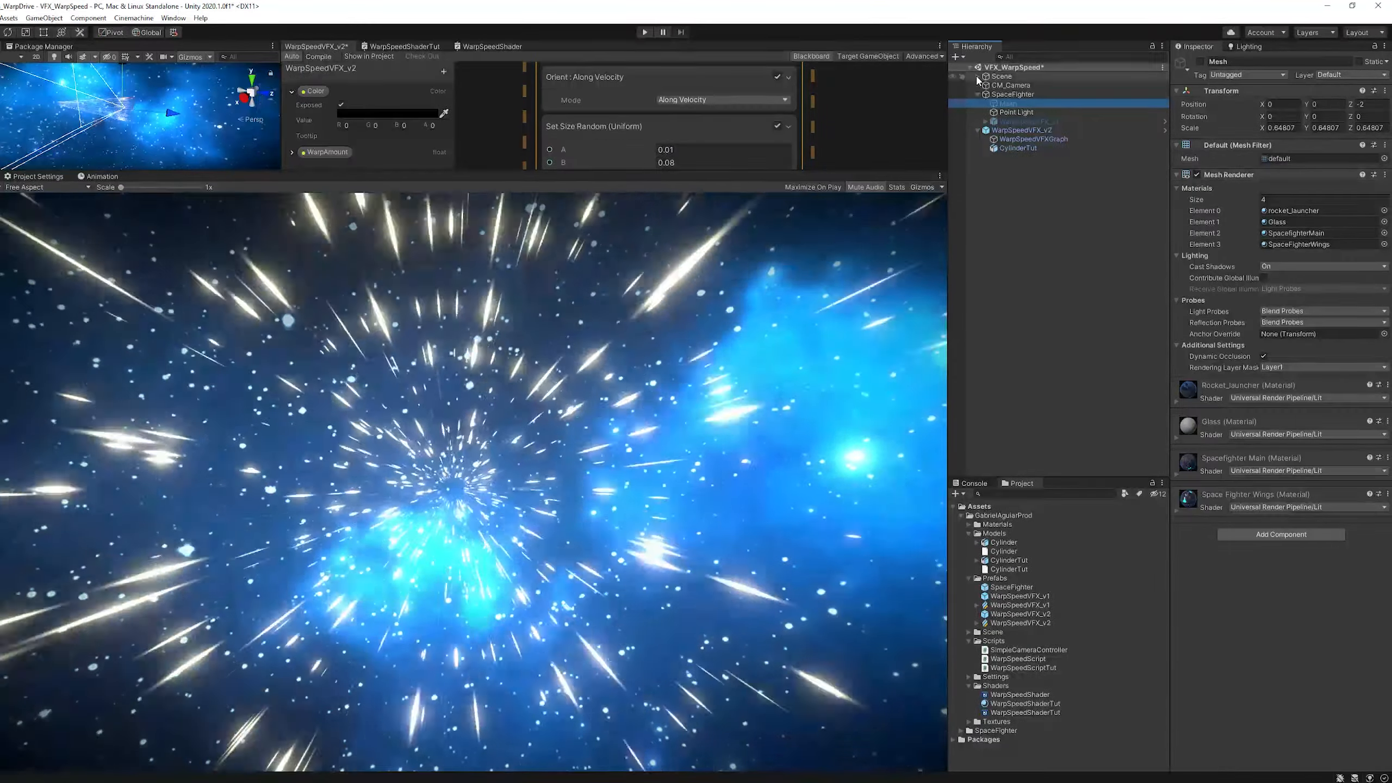
click(978, 76)
click(1021, 94)
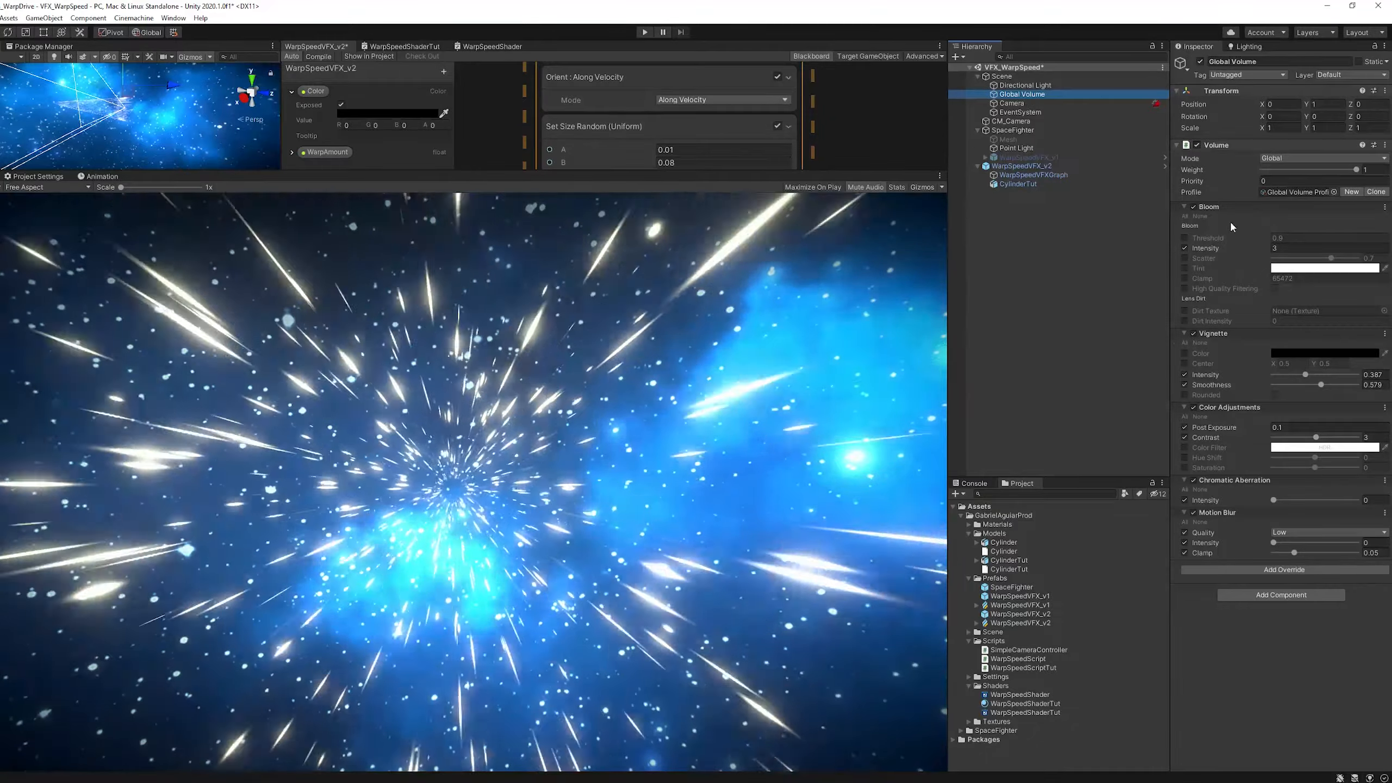
click(1350, 248)
text(9.74)
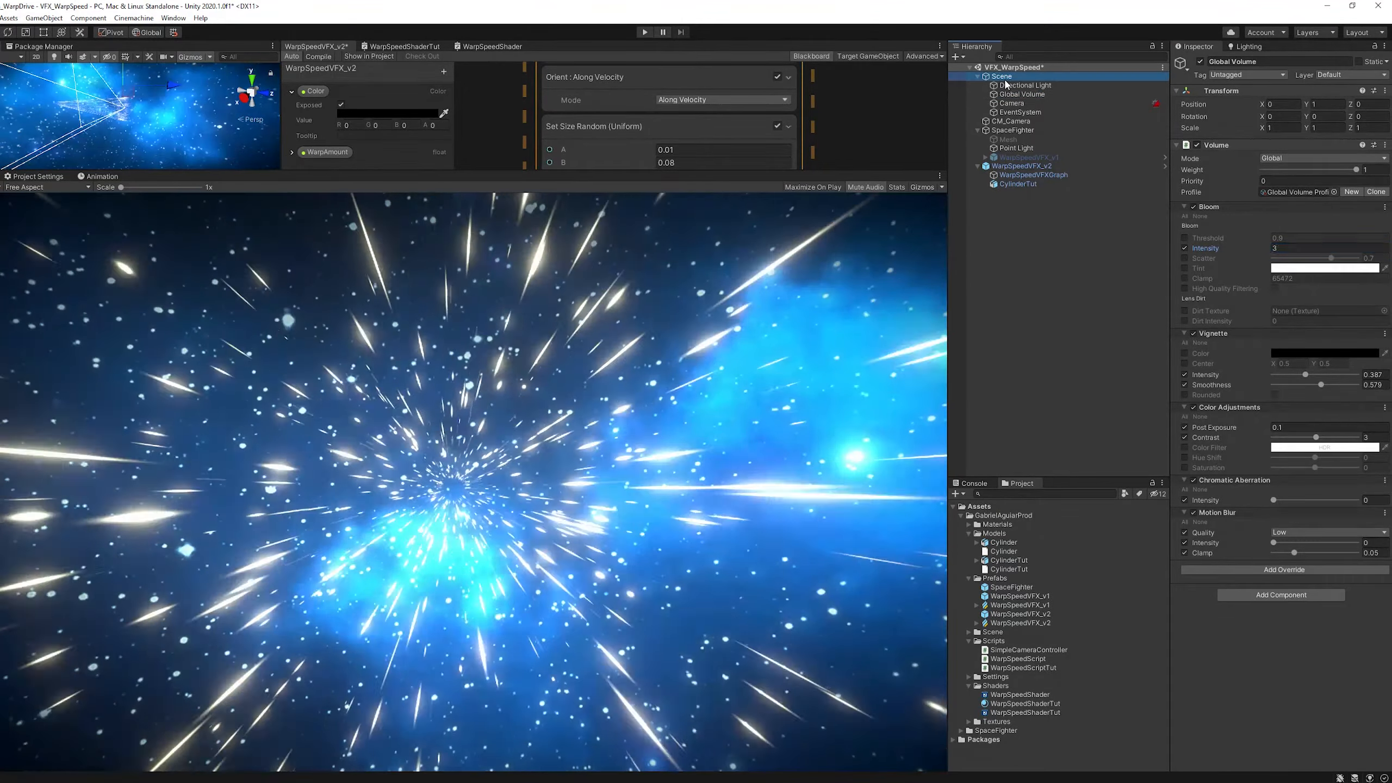
Create another Global Volume under the Scene object and give it a new volume profile.
right_click(1002, 77)
mouse_move(1041, 296)
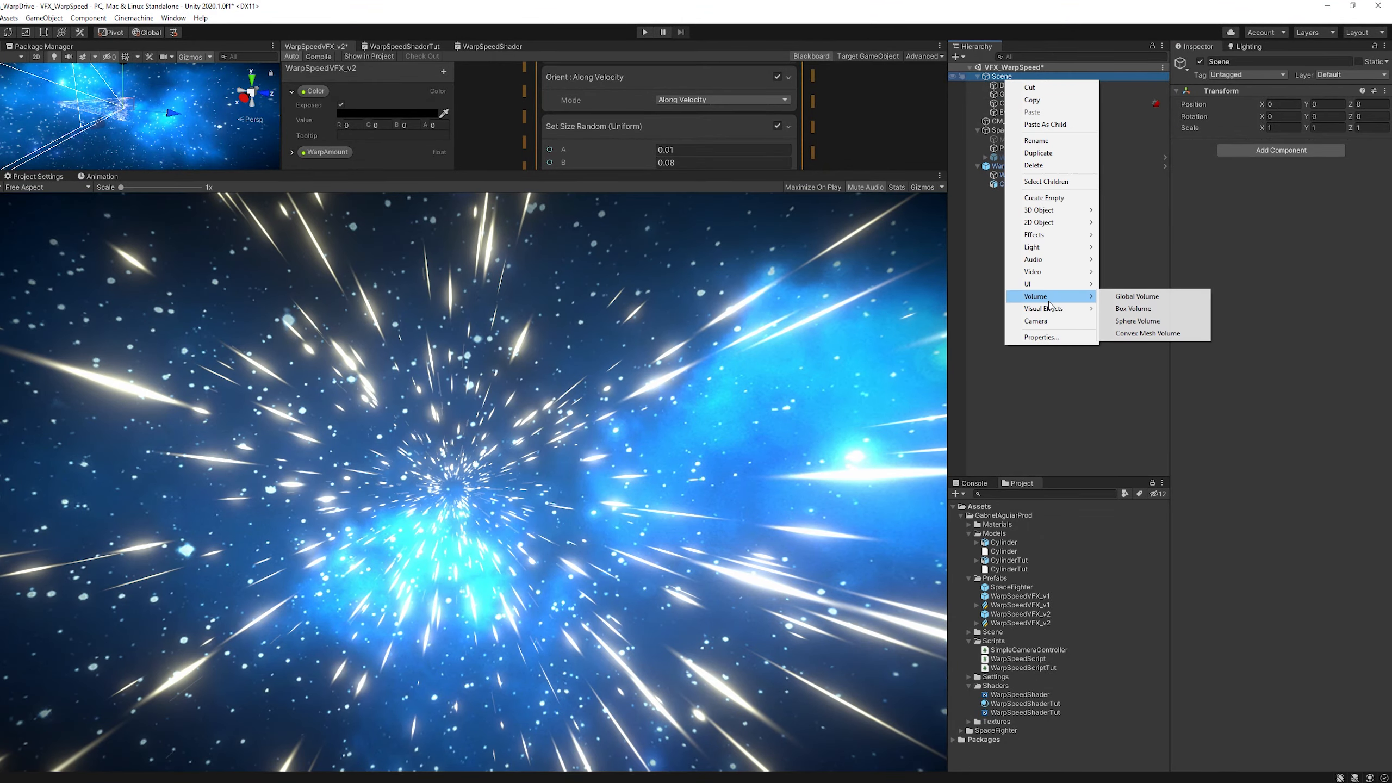
click(1134, 299)
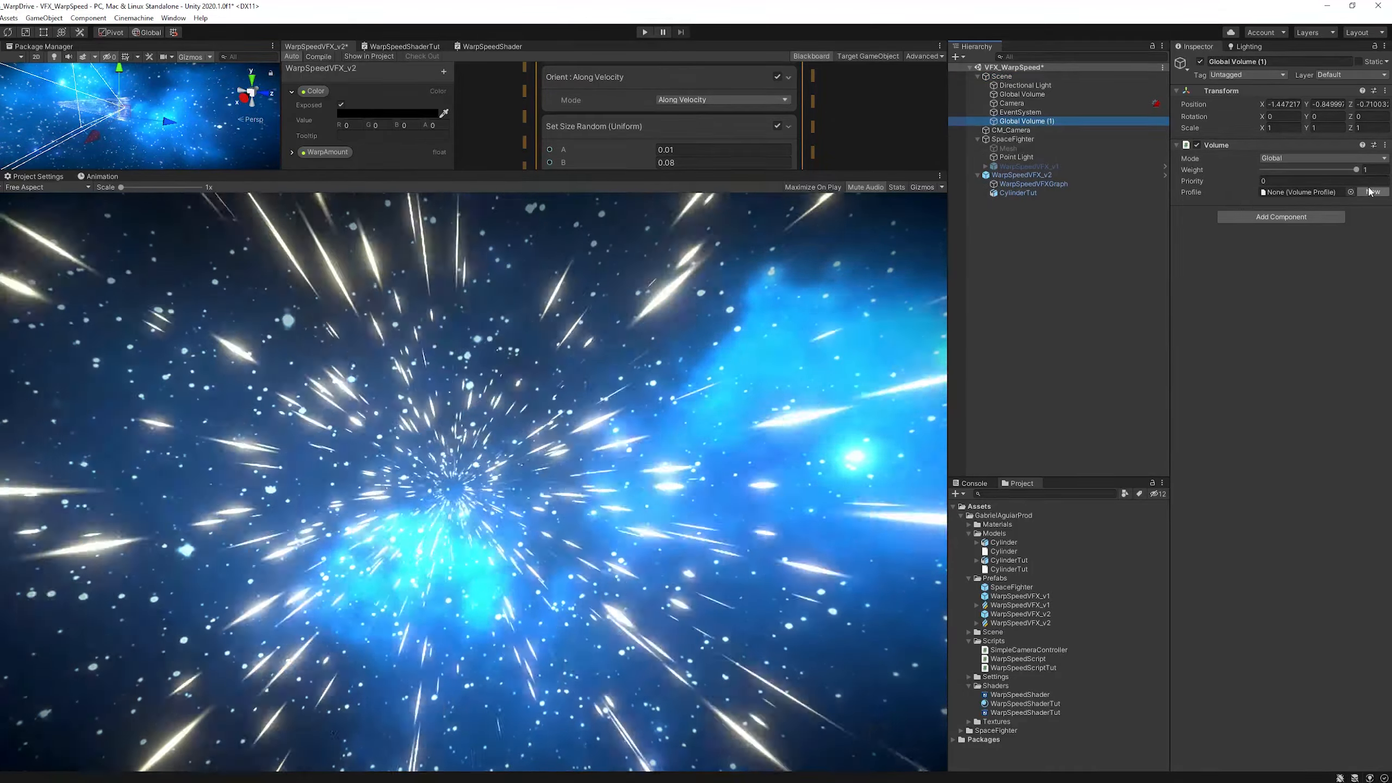
click(1370, 191)
Add a post-processing Bloom override to the new Global Volume, enable its Intensity and raise the value.
click(1296, 234)
click(1260, 277)
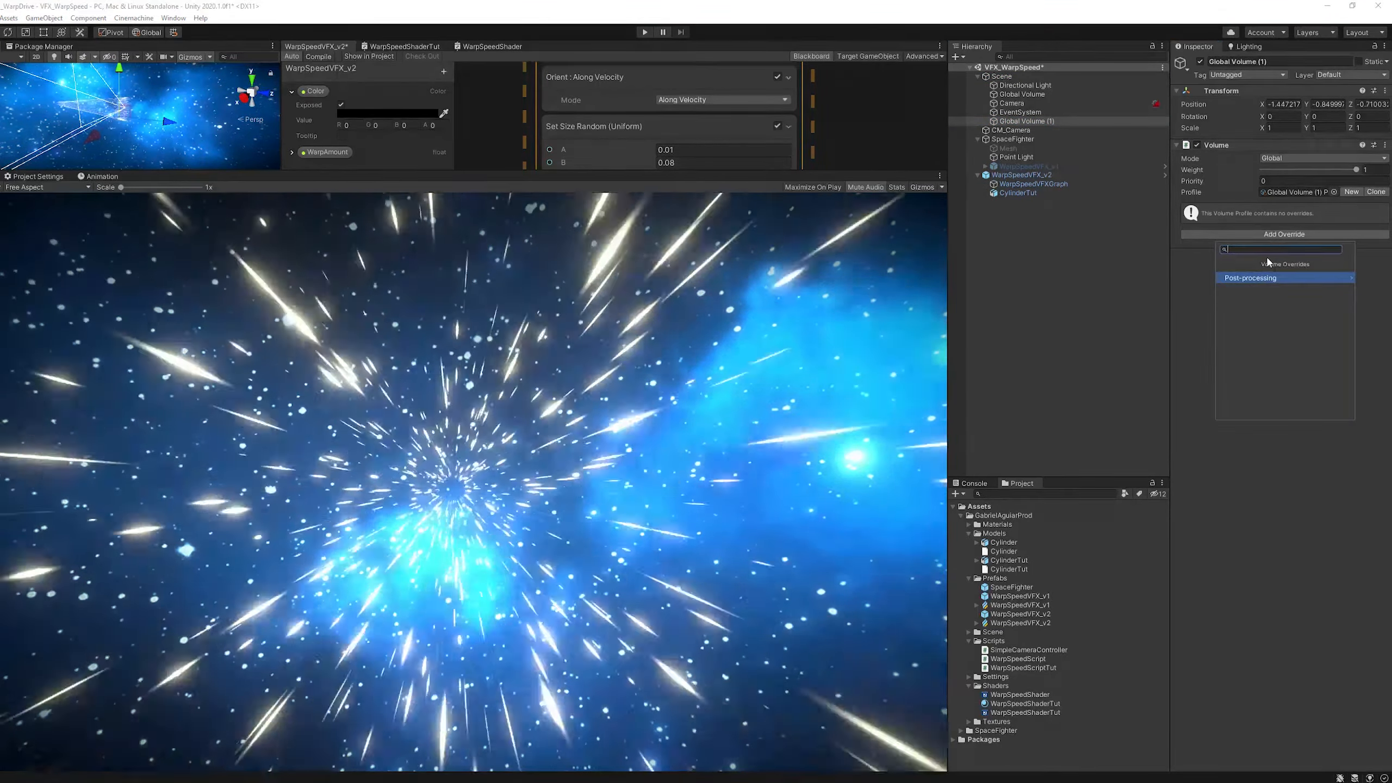
click(1263, 278)
click(1185, 248)
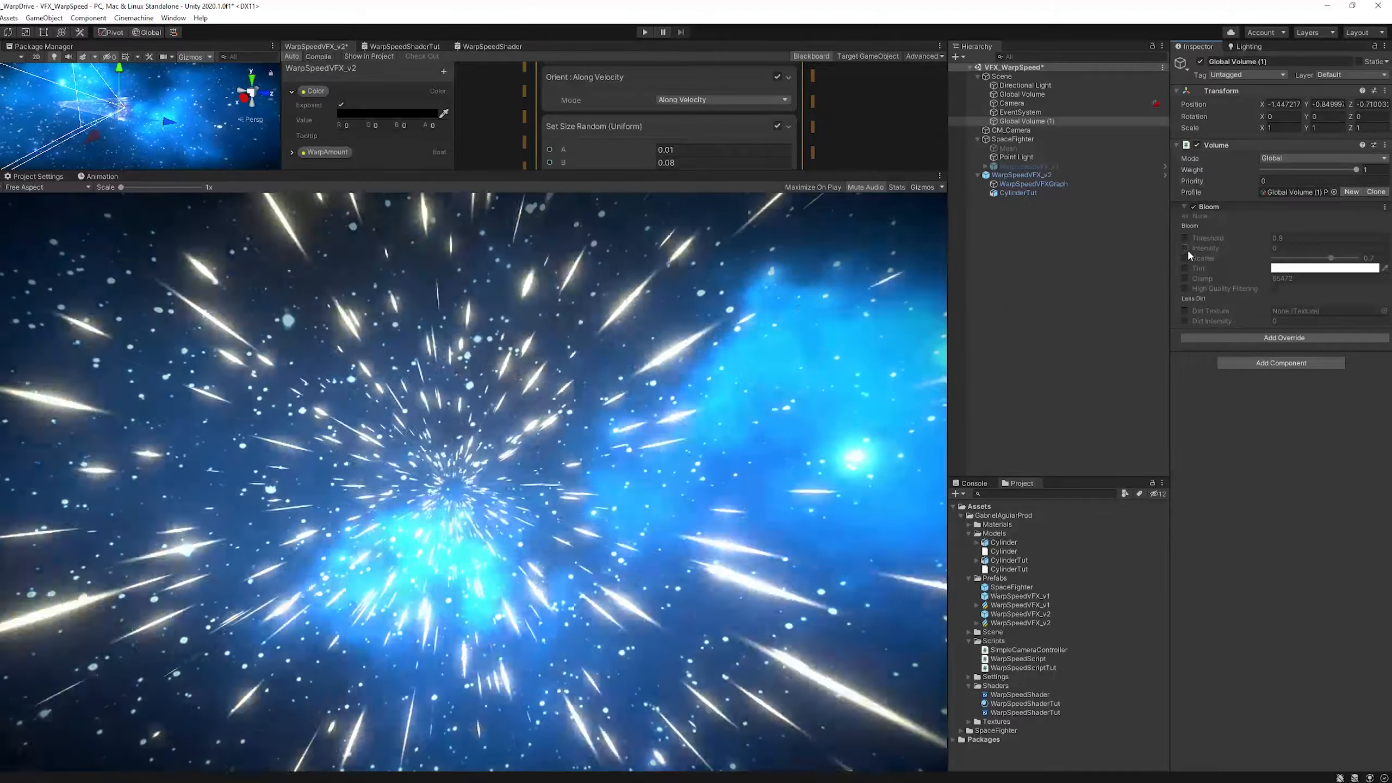
drag(1202, 248, 1304, 245)
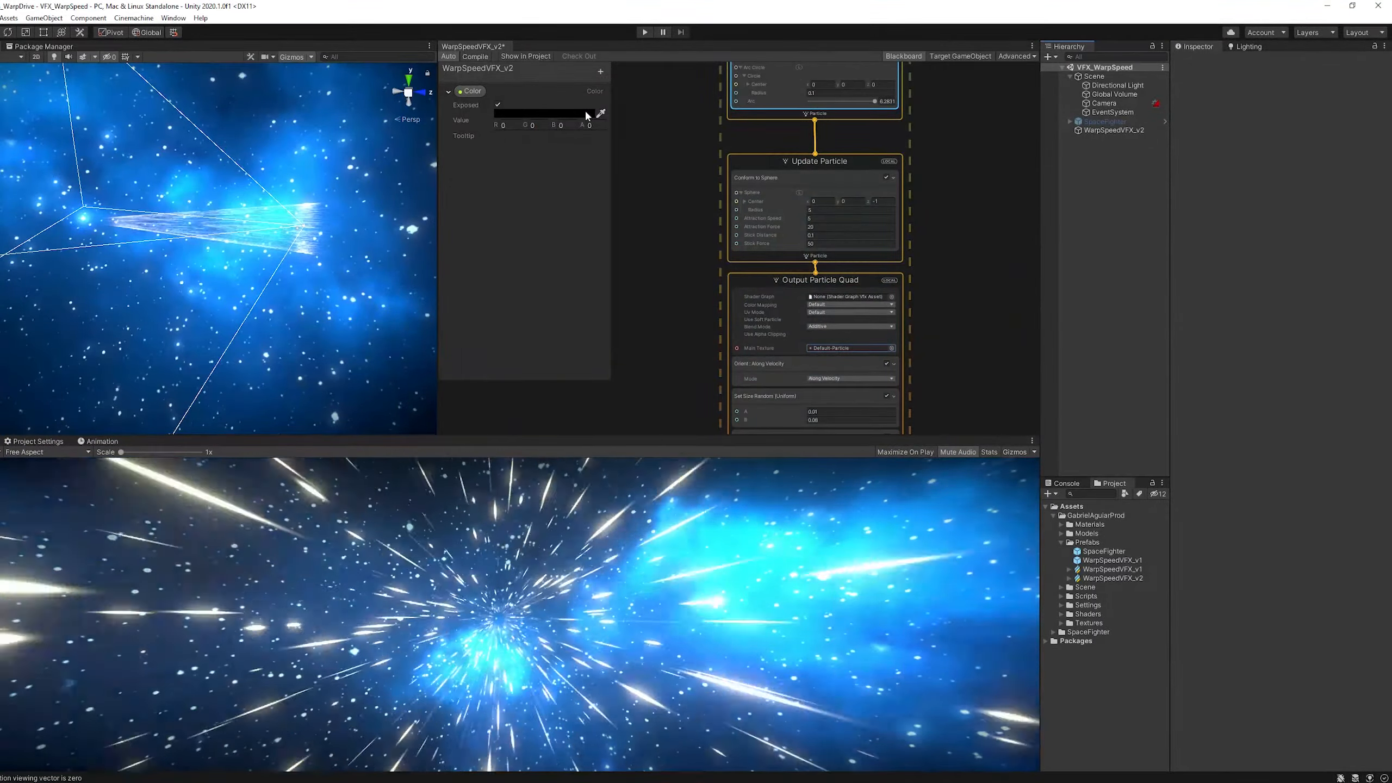
Add an exposed float property named WarpAmount to the VFX graph and enable its range from 0 to 1.
click(604, 74)
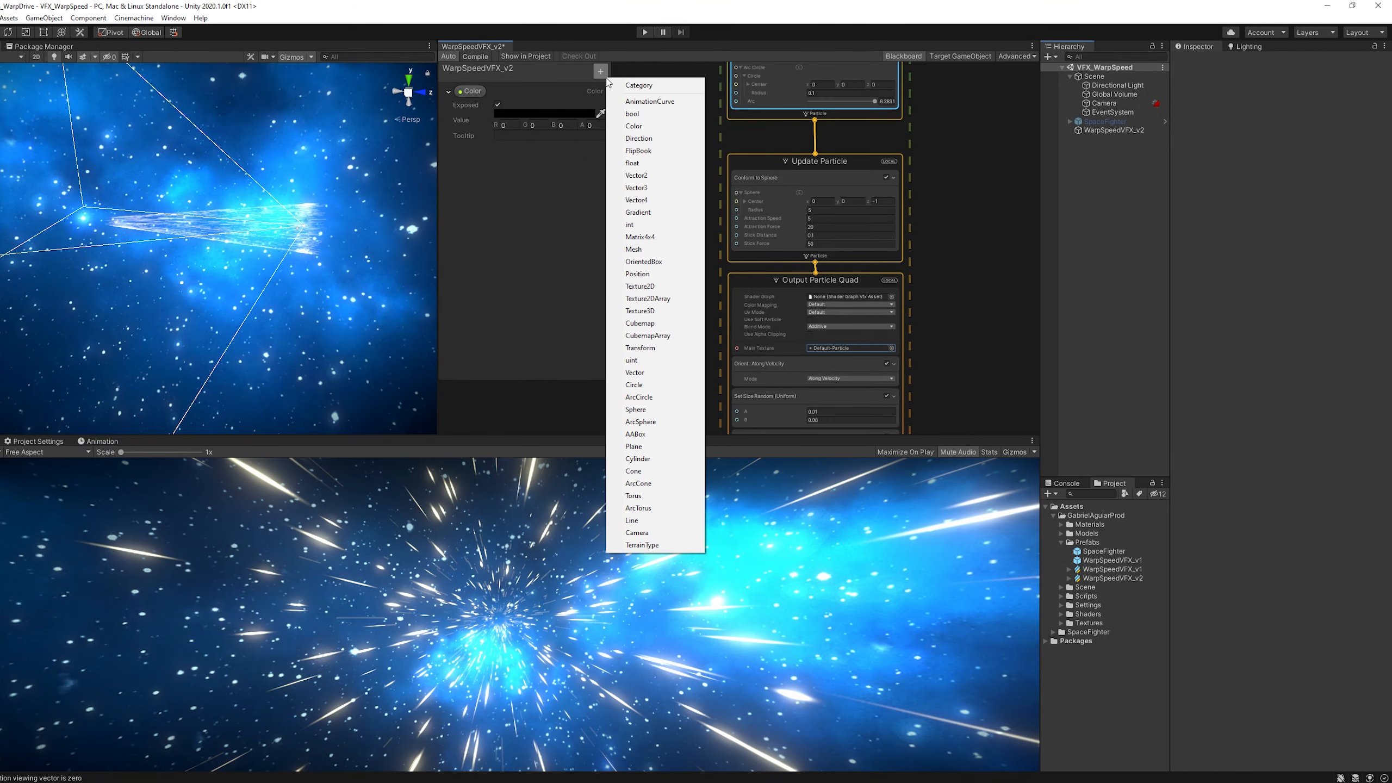
click(666, 164)
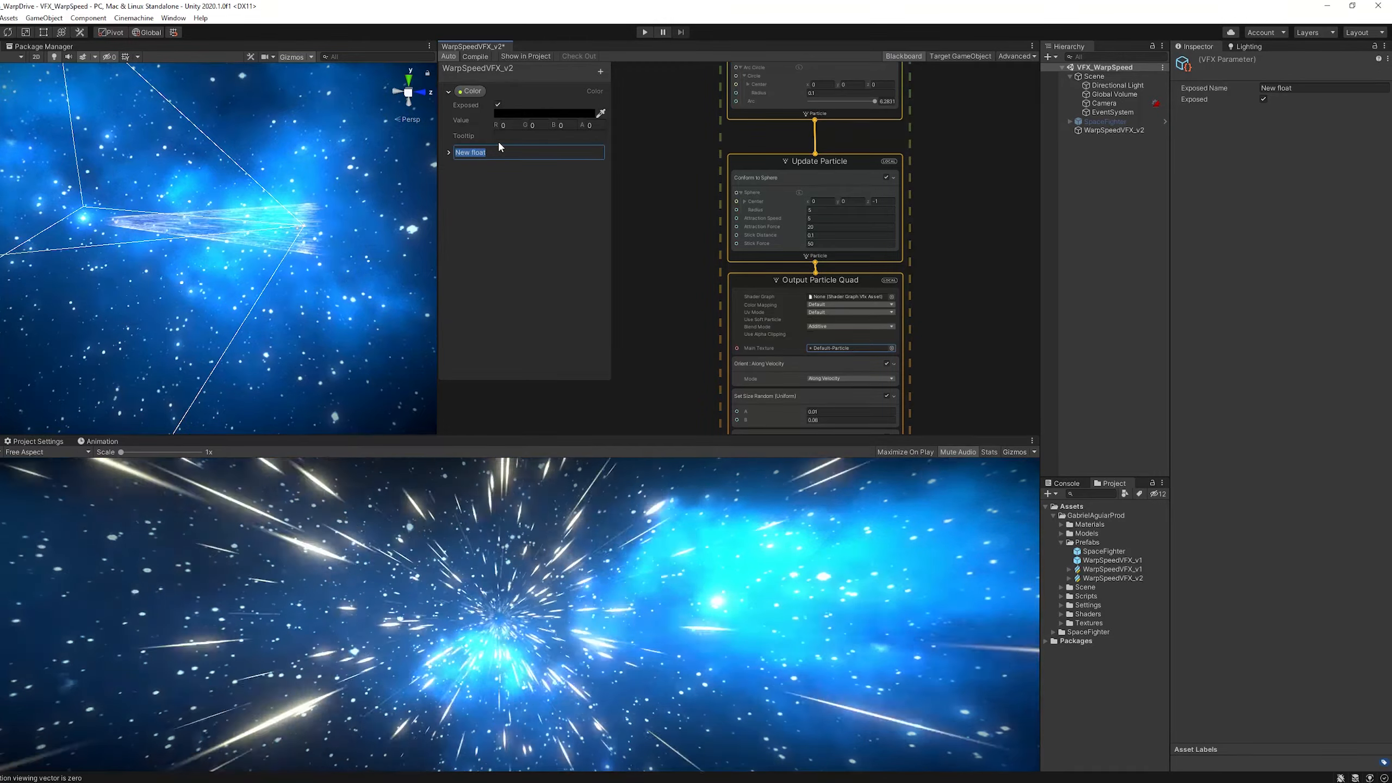
text(WarpAmp)
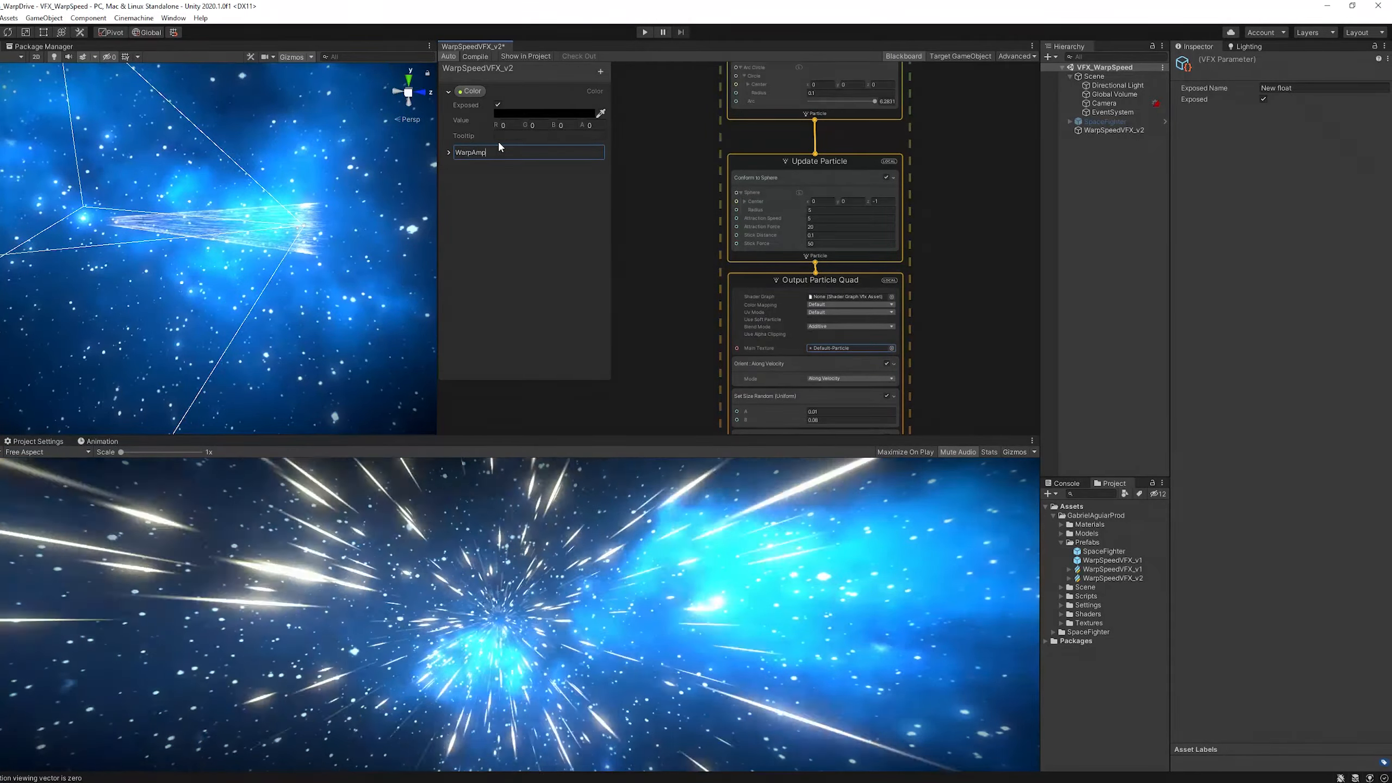
key(BackSpace)
text(ount)
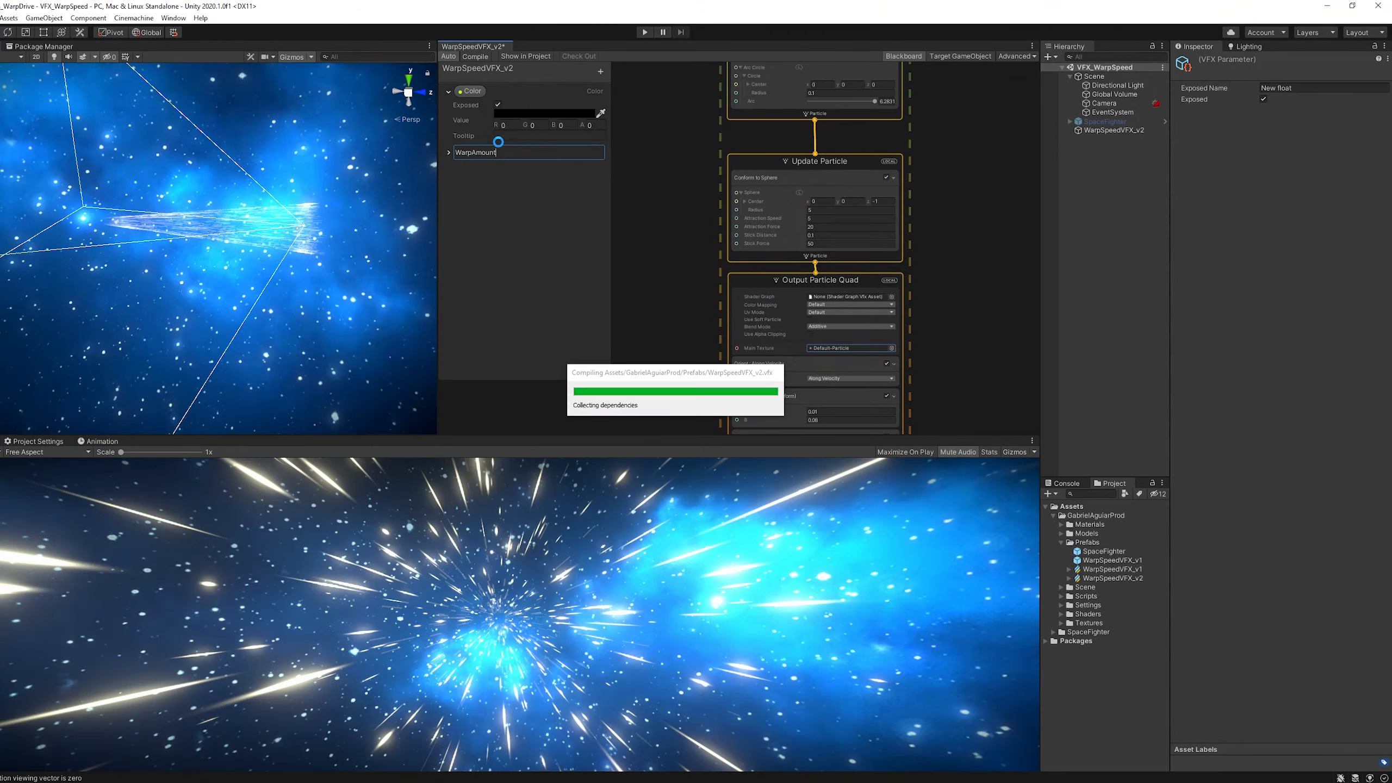
key(Return)
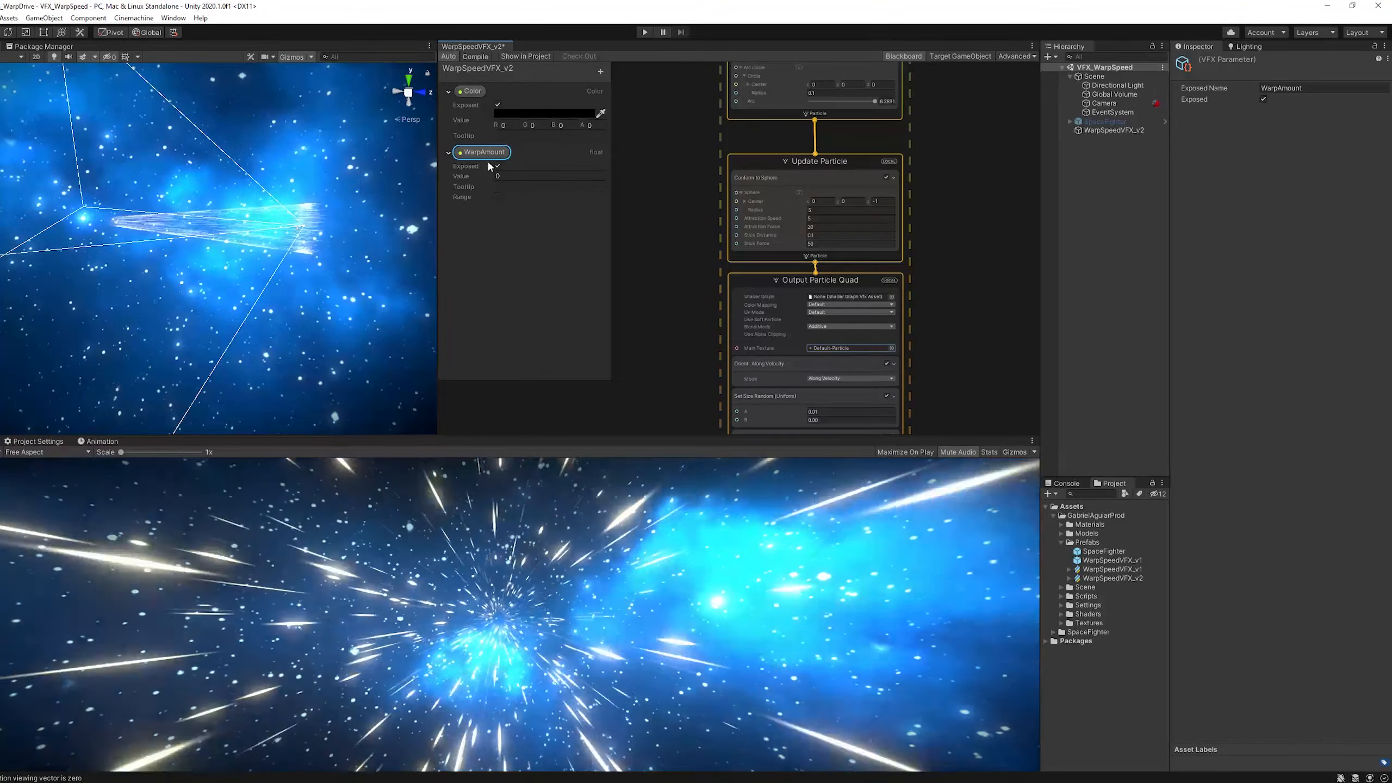
click(497, 196)
click(515, 217)
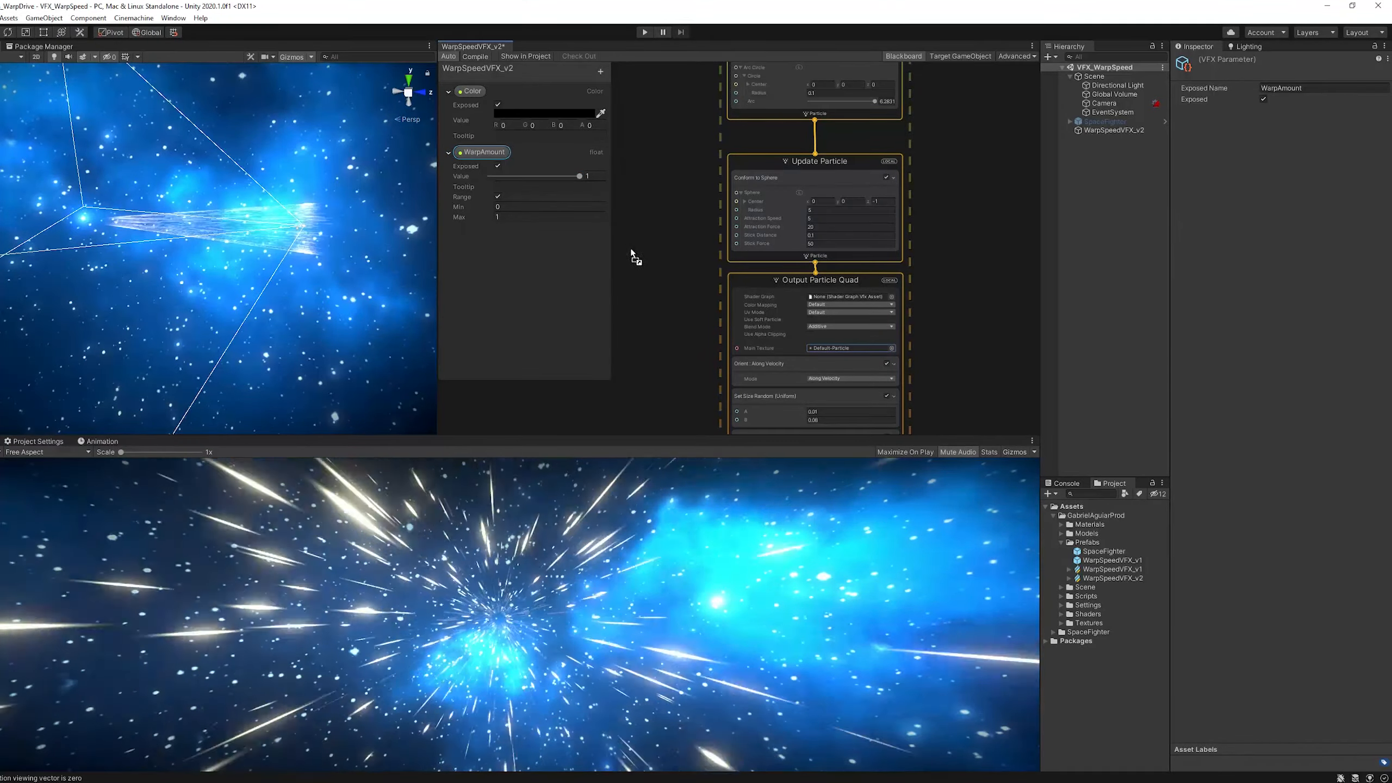
Place a WarpAmount node in the graph beside the Spawn context's Constant Spawn Rate block.
middle_drag(666, 219, 725, 354)
drag(727, 415, 700, 97)
middle_drag(724, 170, 714, 297)
scroll(715, 300, up, 3)
middle_drag(718, 128, 740, 307)
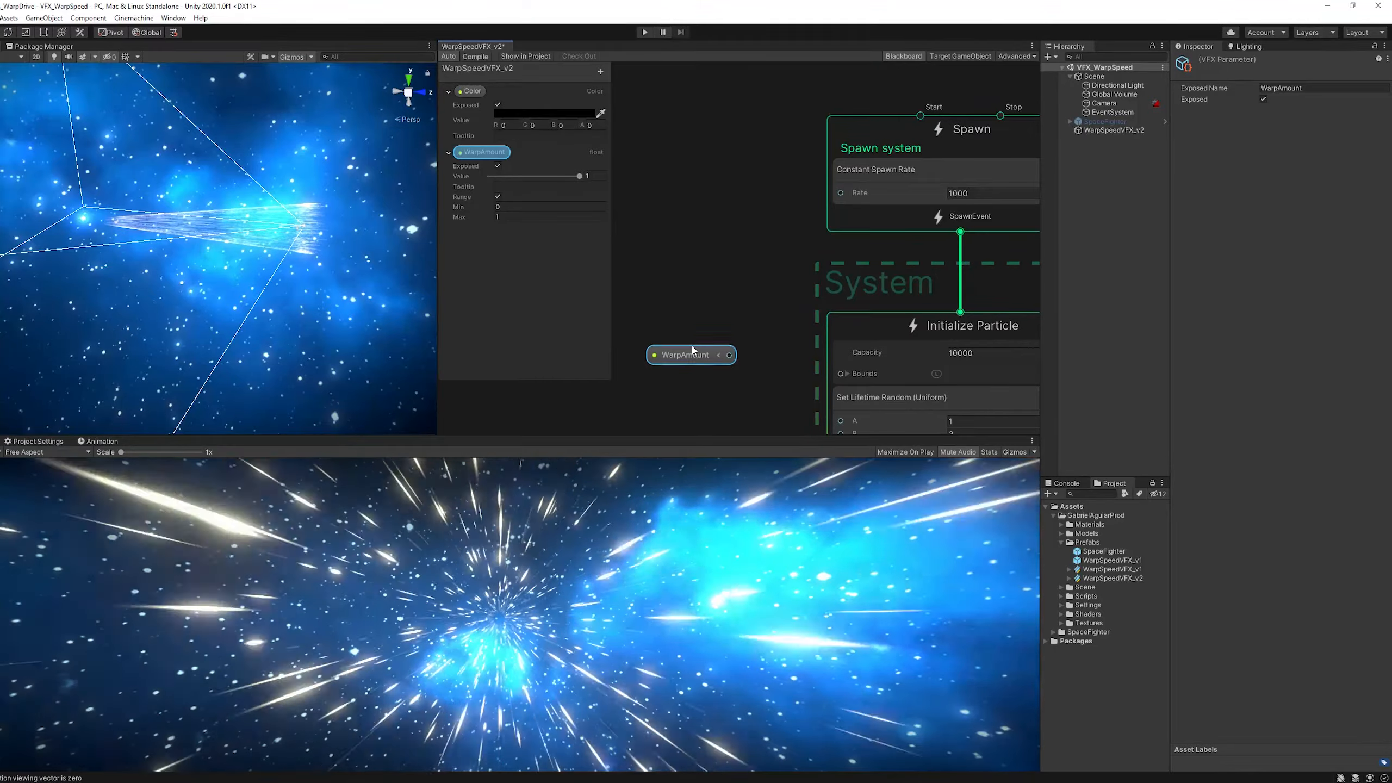
drag(688, 356, 841, 193)
Feed WarpAmount multiplied by 1000 into the Constant Spawn Rate, and set the WarpAmount value to 1.
click(711, 137)
key(space)
text(mul)
key(Return)
click(783, 185)
text(1000)
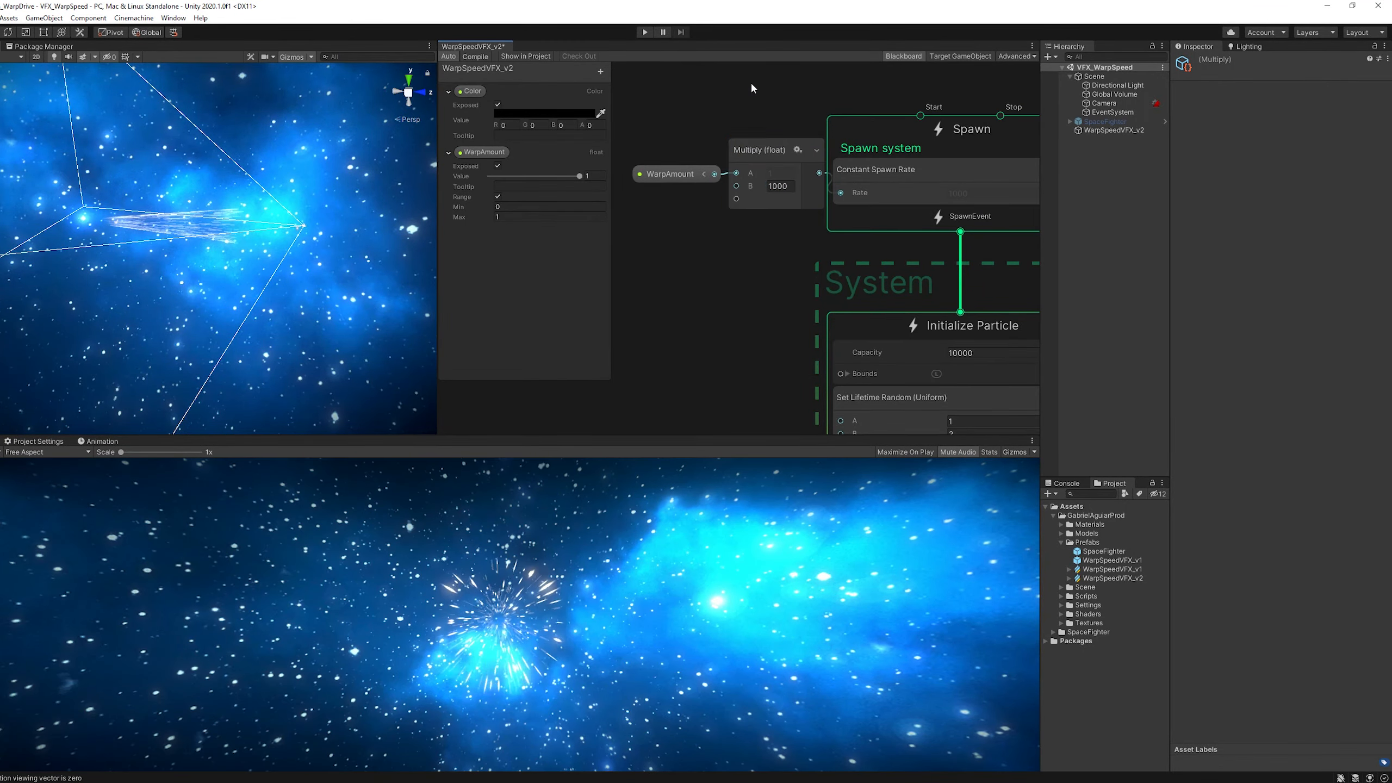
drag(768, 152, 748, 166)
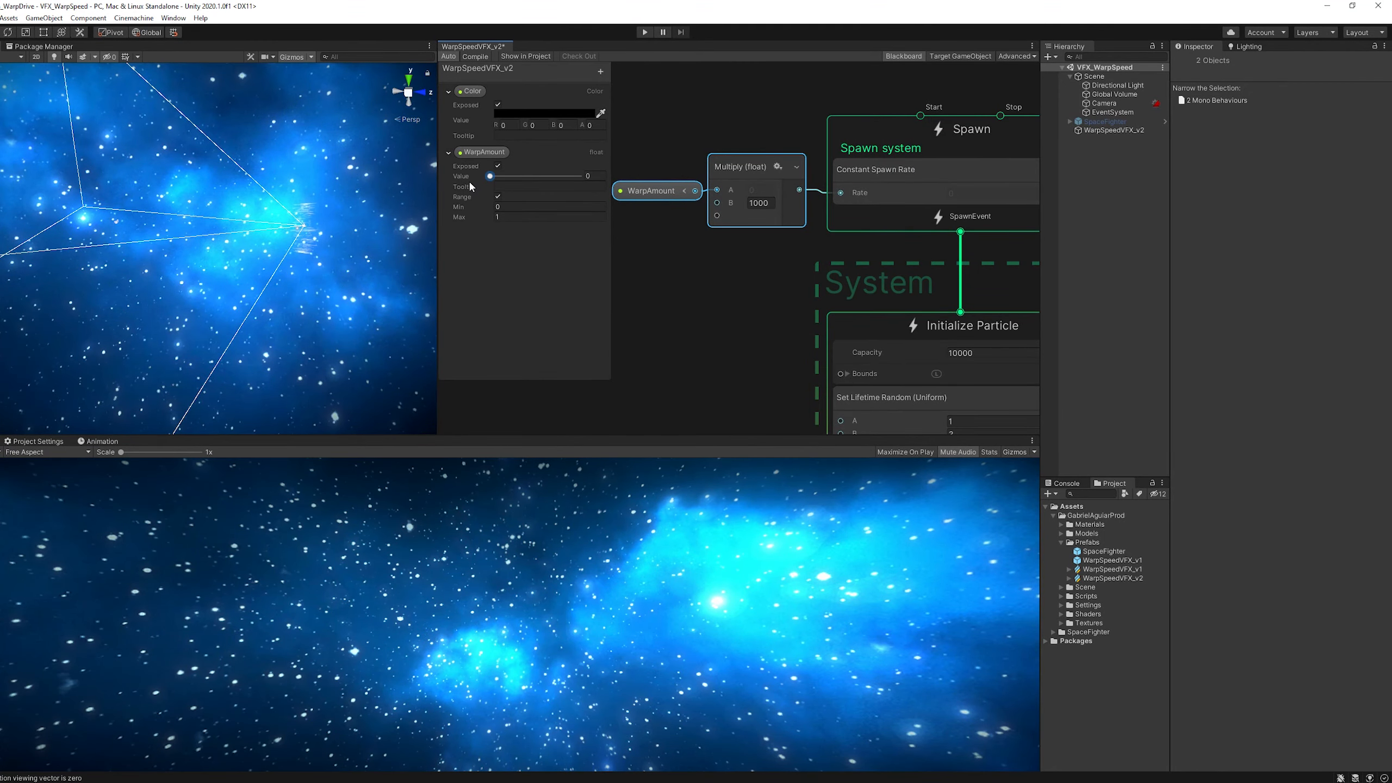
drag(490, 176, 580, 176)
Place a second WarpAmount node beside the Conform to Sphere block in Update Particle.
scroll(708, 235, down, 3)
middle_drag(691, 339, 684, 192)
scroll(717, 252, up, 6)
middle_drag(744, 297, 653, 271)
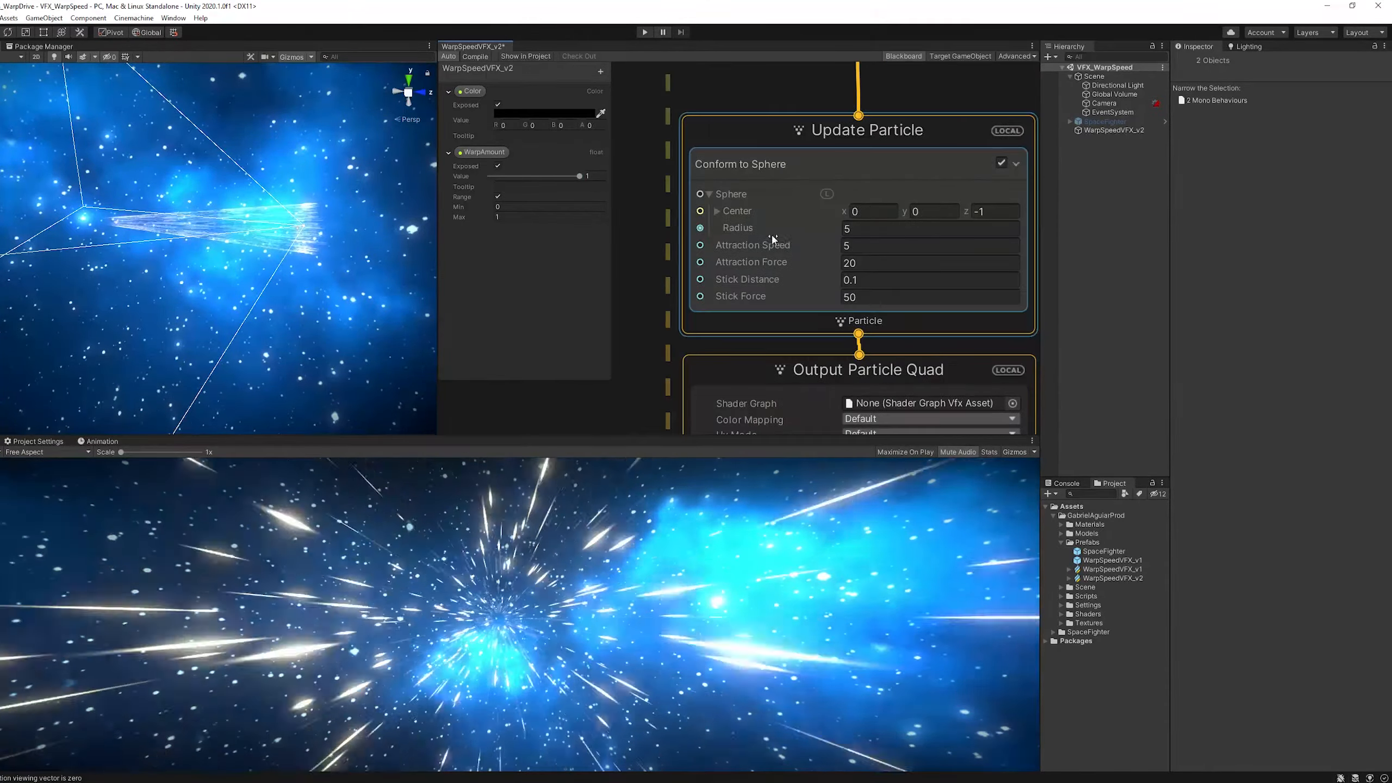
scroll(774, 240, down, 1)
middle_drag(774, 240, 849, 236)
drag(484, 152, 671, 232)
scroll(685, 234, down, 1)
middle_drag(693, 235, 719, 235)
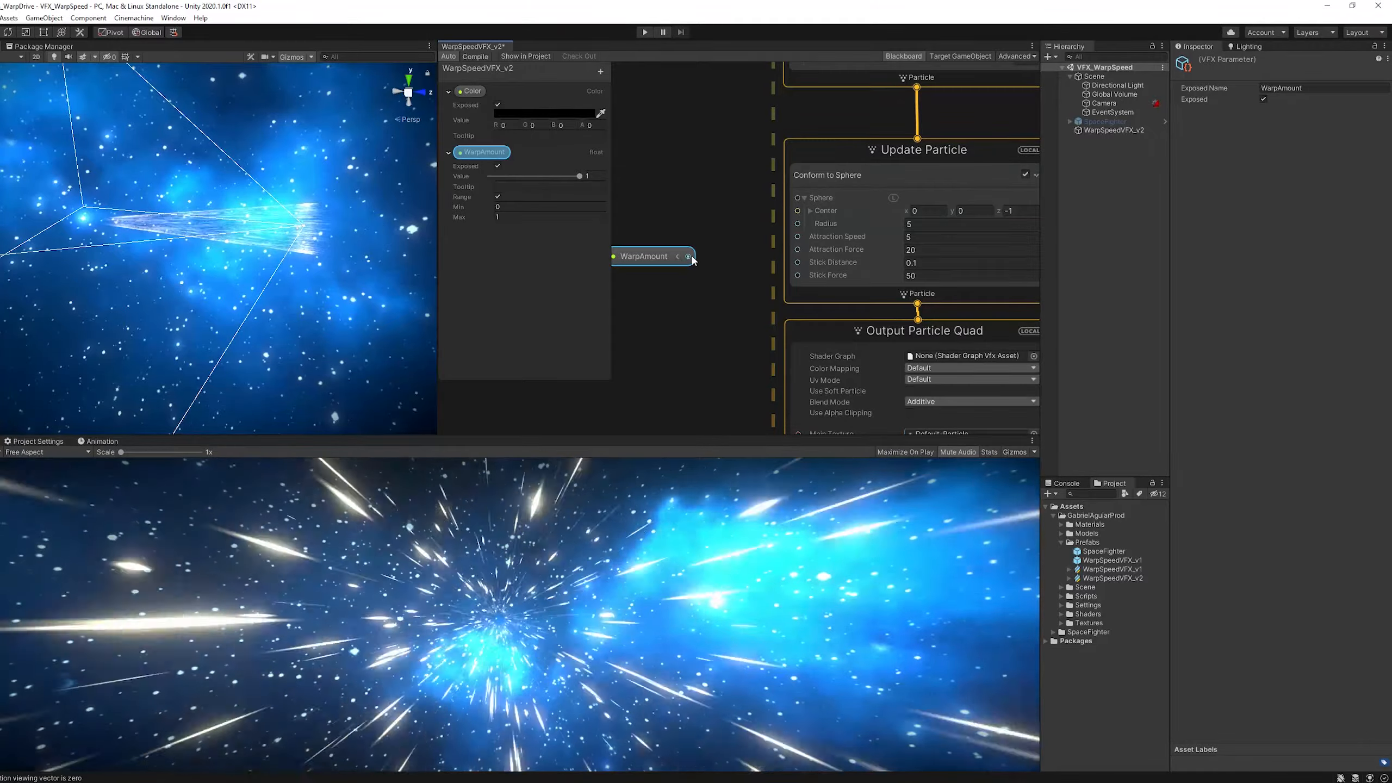
Multiply the second WarpAmount node by 5 and connect the result to Conform to Sphere's Attraction Speed.
drag(689, 256, 709, 206)
click(719, 231)
drag(669, 256, 664, 240)
drag(748, 227, 707, 193)
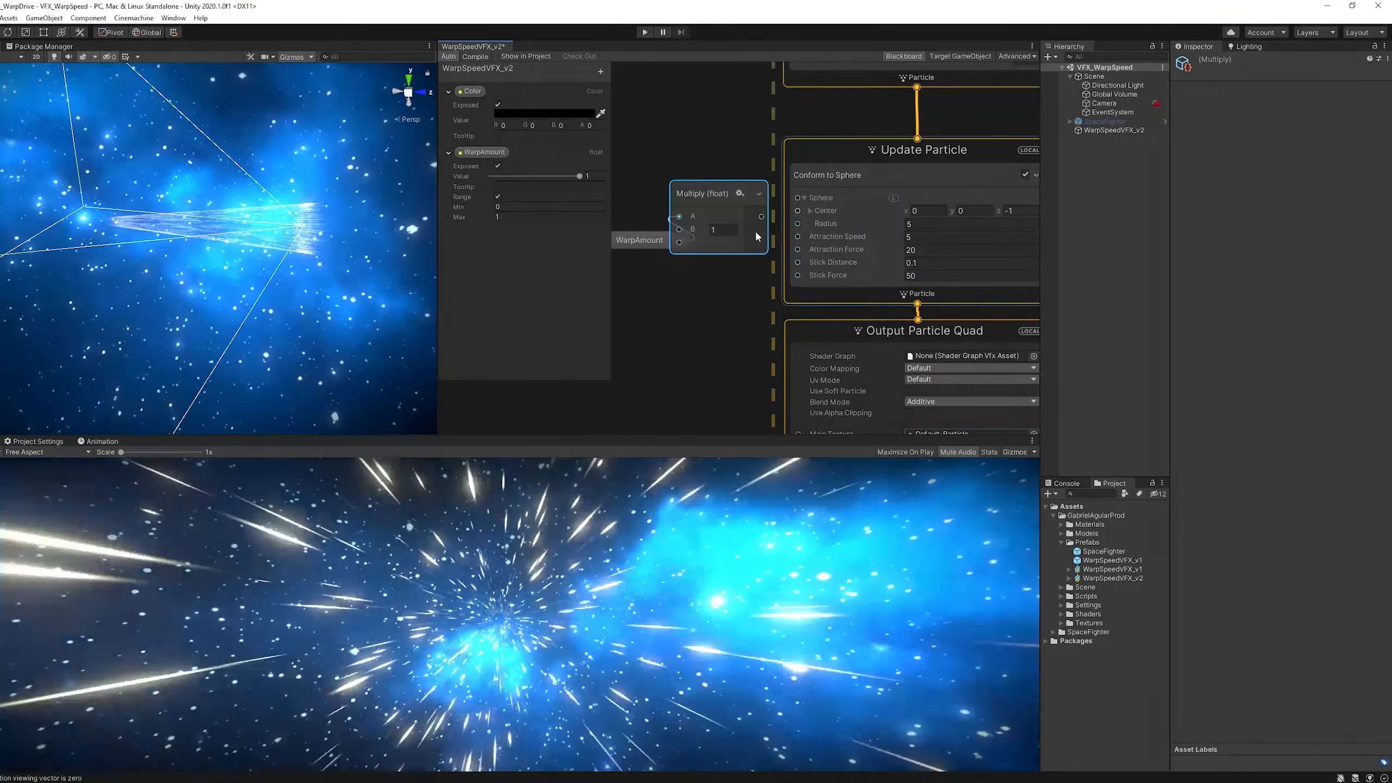
drag(656, 243, 629, 222)
click(723, 230)
text(5)
drag(761, 216, 801, 238)
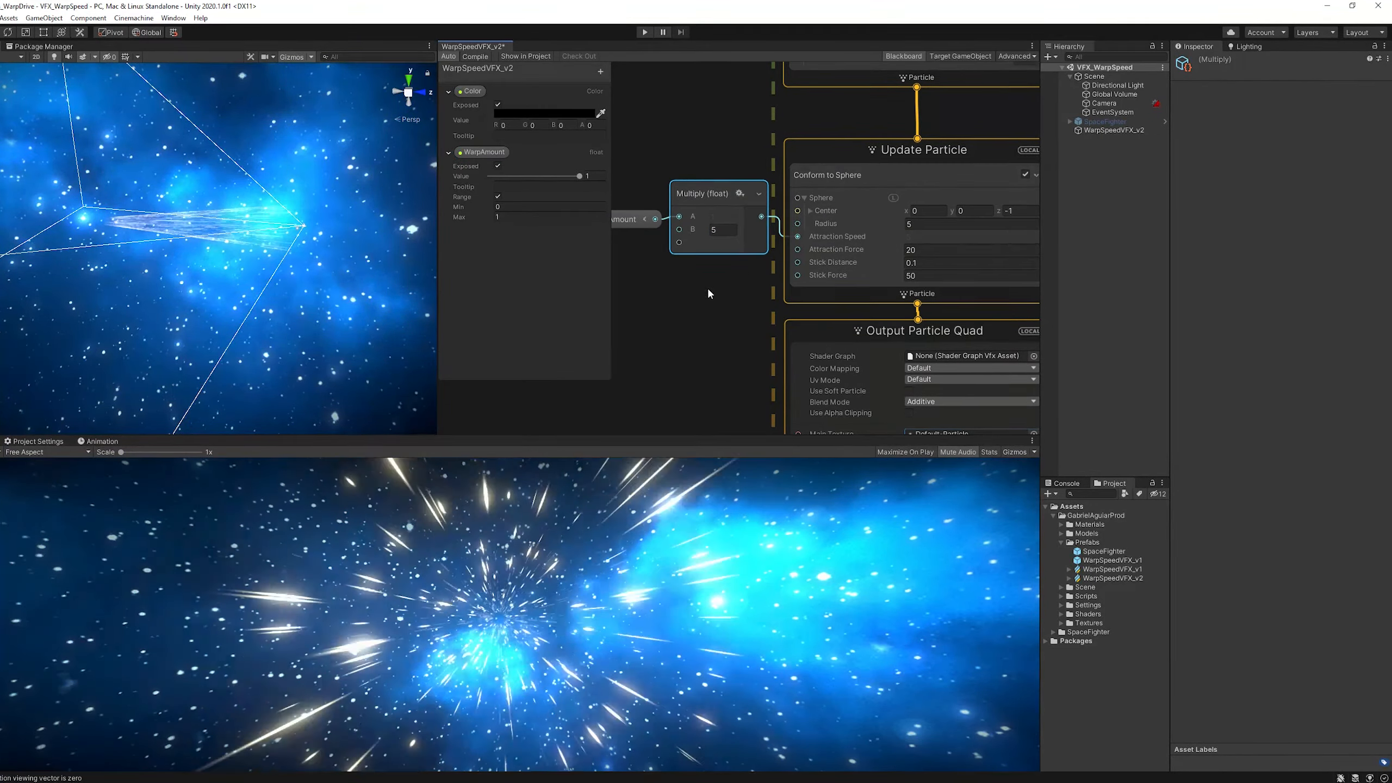
Duplicate the Multiply node to drive Attraction Force with WarpAmount times 20, and test different WarpAmount values.
middle_drag(708, 288, 741, 287)
key(ctrl+d)
drag(751, 245, 763, 269)
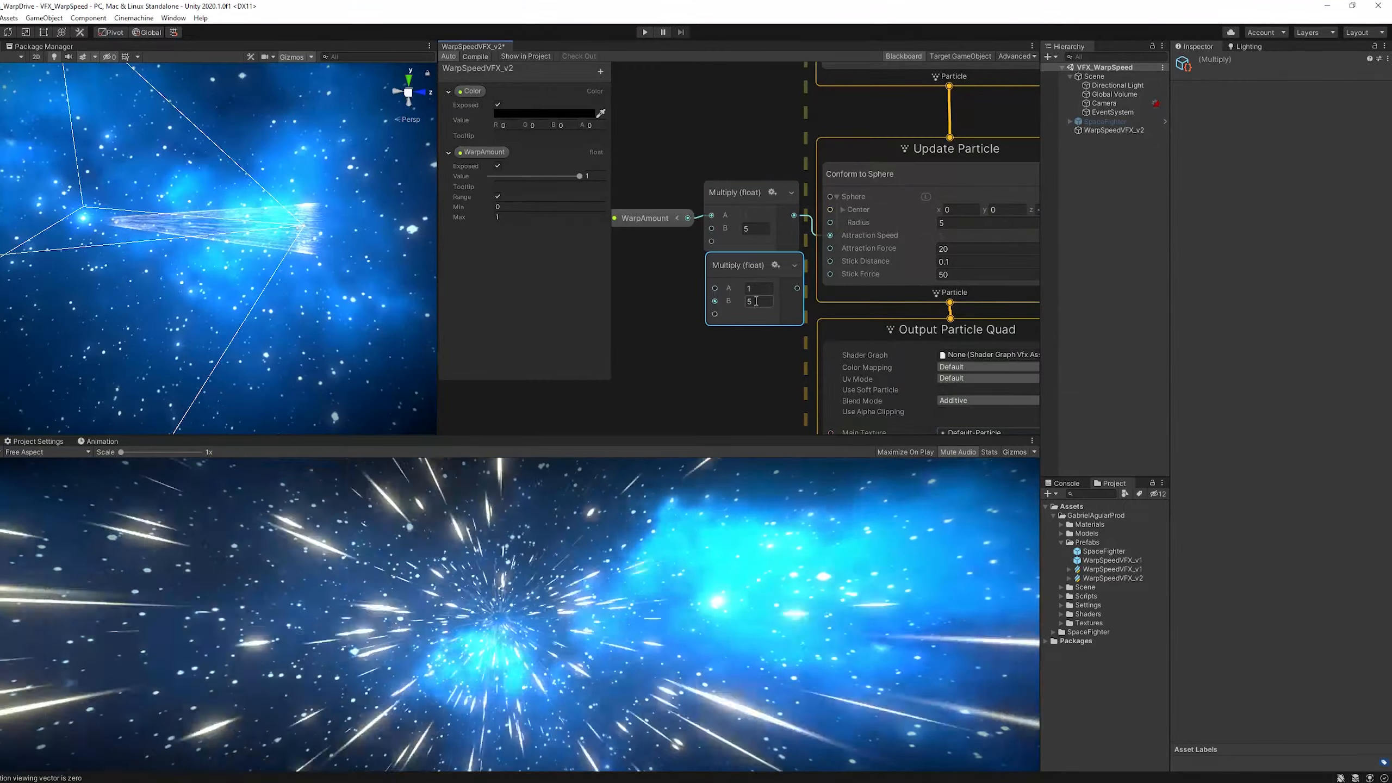
drag(688, 218, 714, 287)
drag(666, 221, 649, 254)
drag(724, 257, 720, 261)
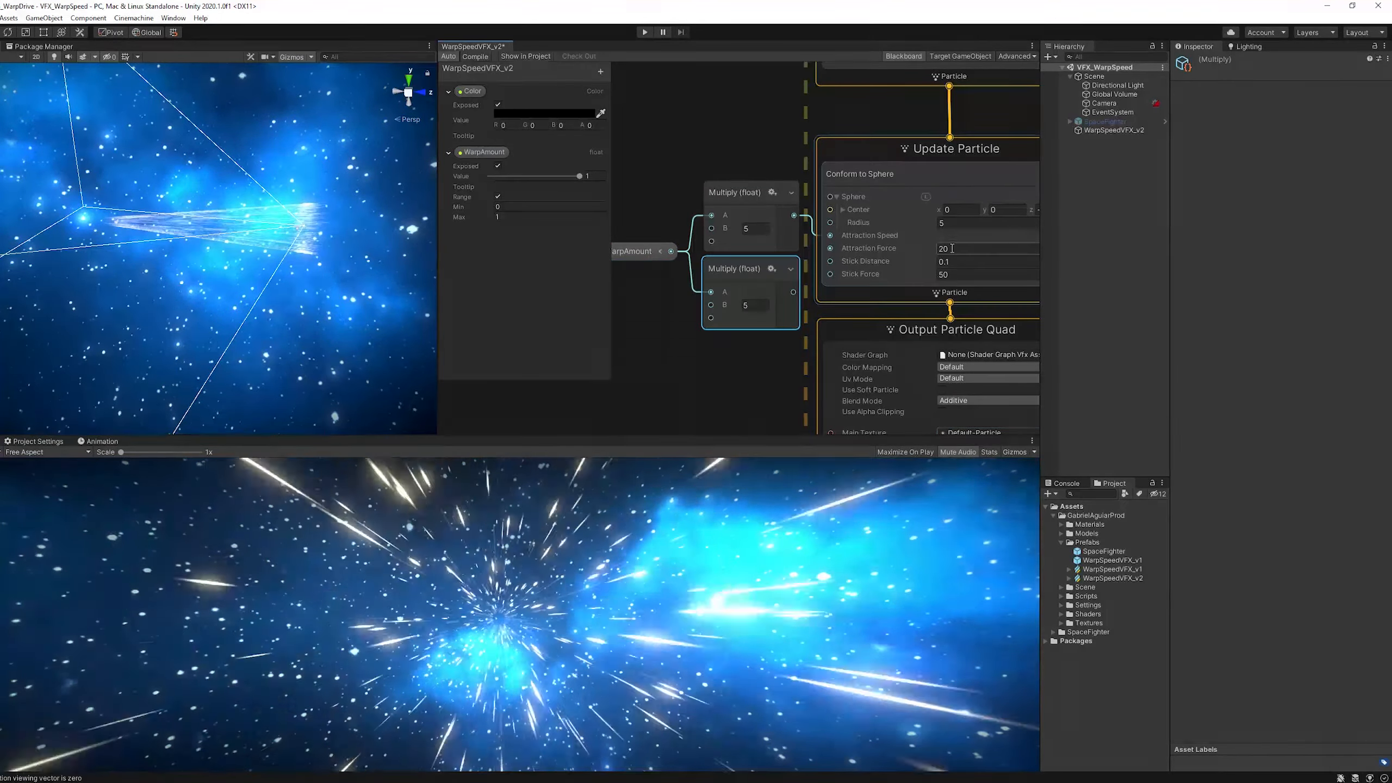
click(752, 305)
text(20)
drag(793, 292, 836, 241)
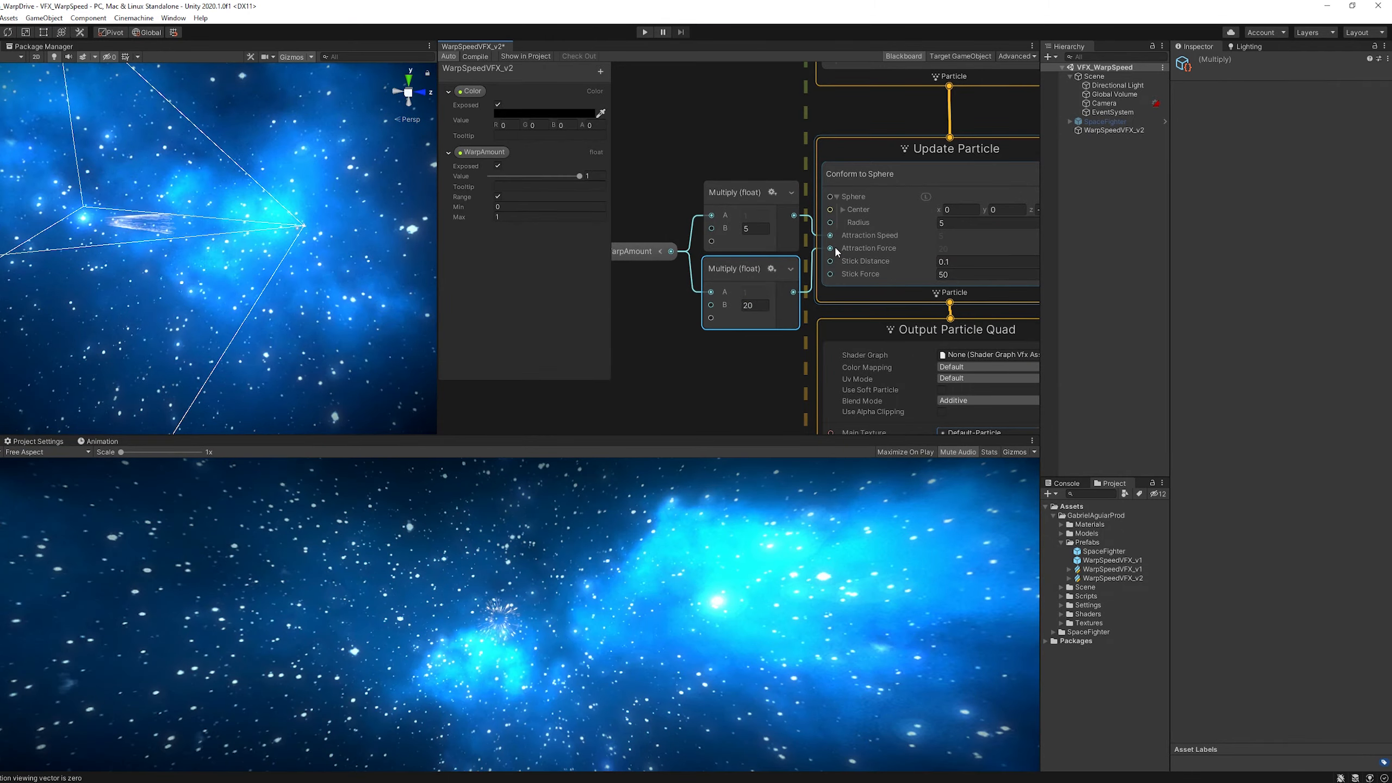
drag(579, 176, 498, 177)
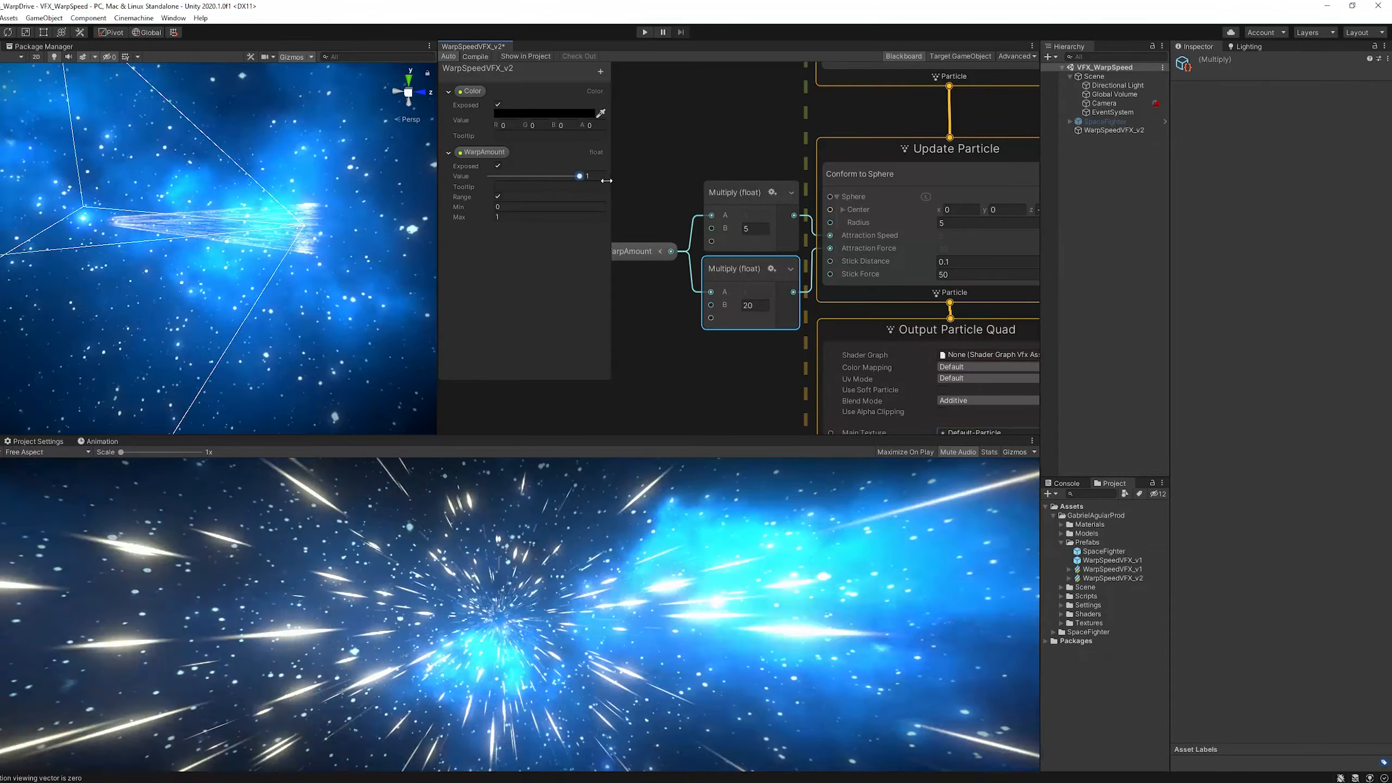
drag(579, 176, 490, 203)
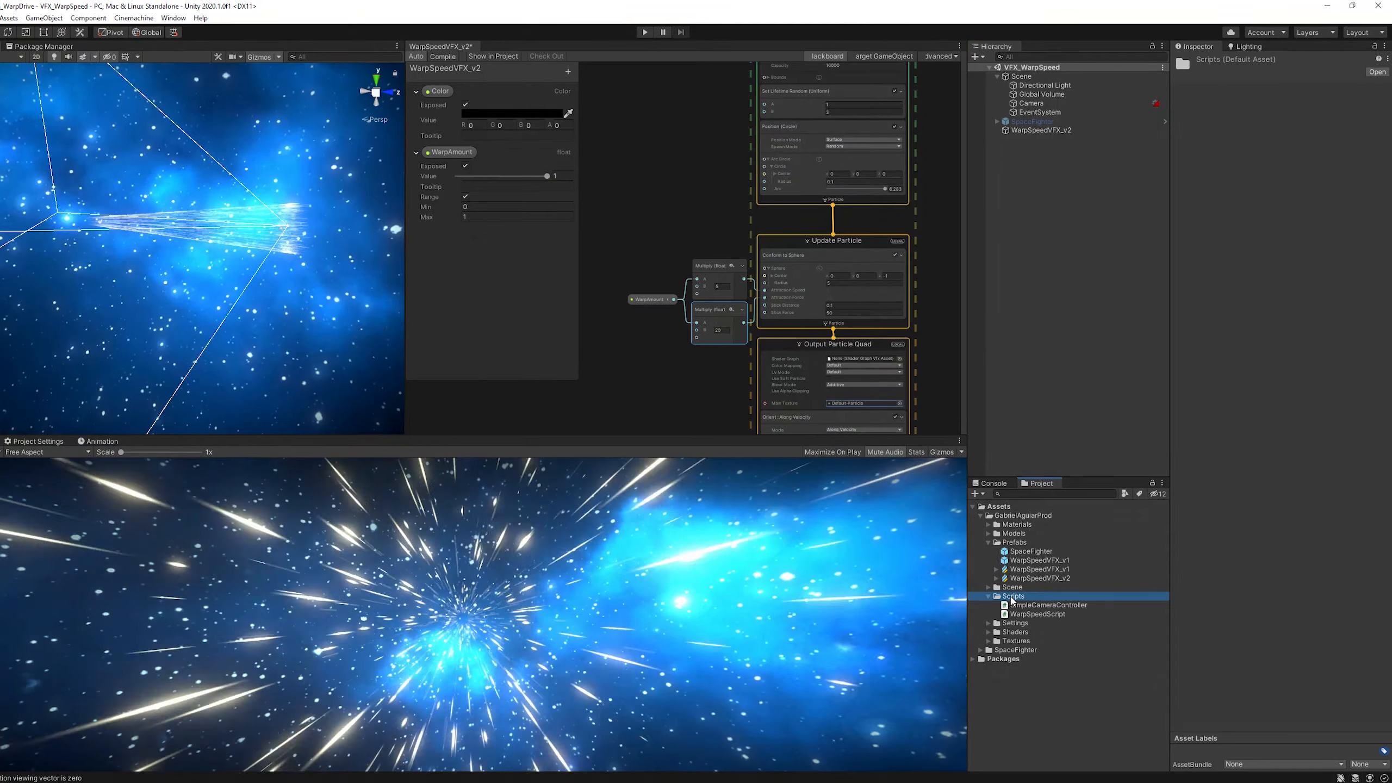
Create a C# script named WarpSpeedScriptTut in the Scripts folder and open it in Visual Studio Code.
right_click(1010, 597)
mouse_move(1141, 309)
click(1208, 317)
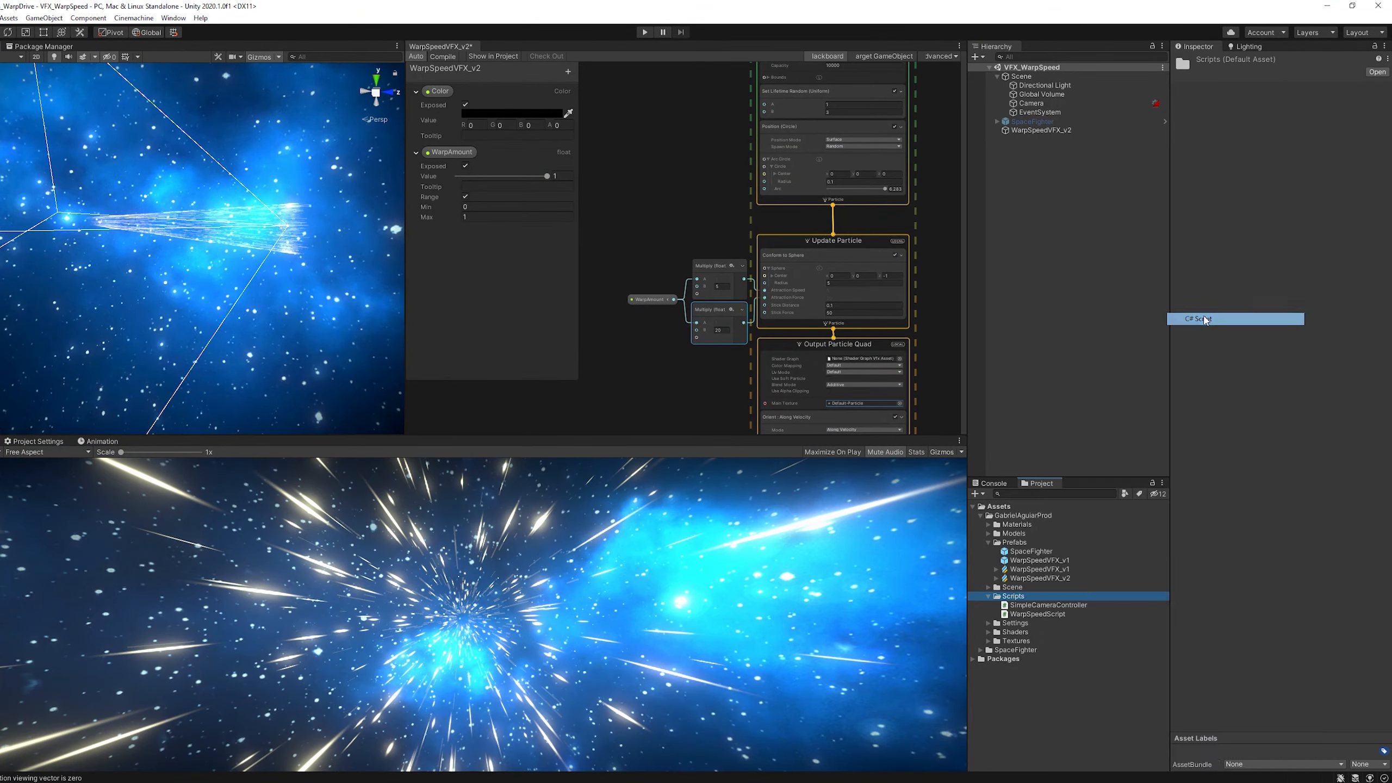
text(WarpSpeedScr)
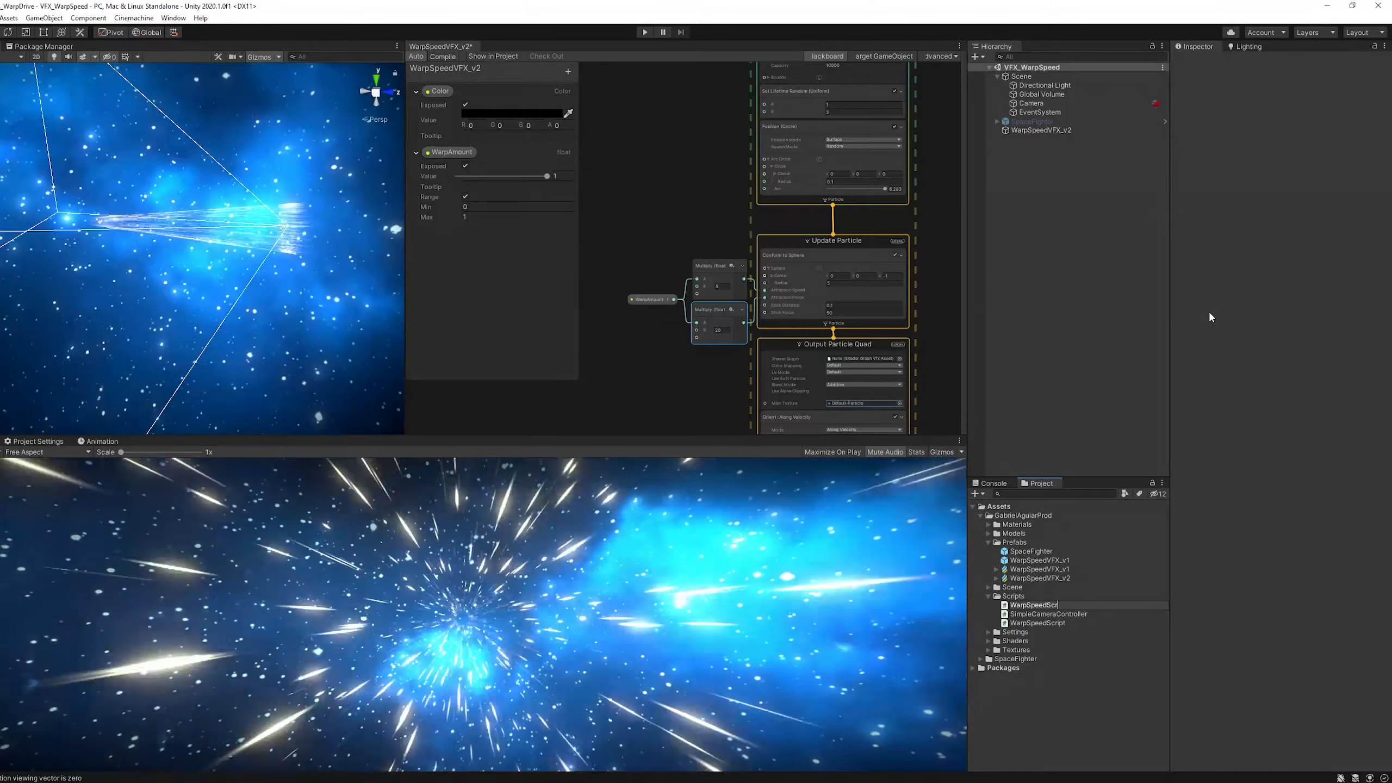
text(iptTut)
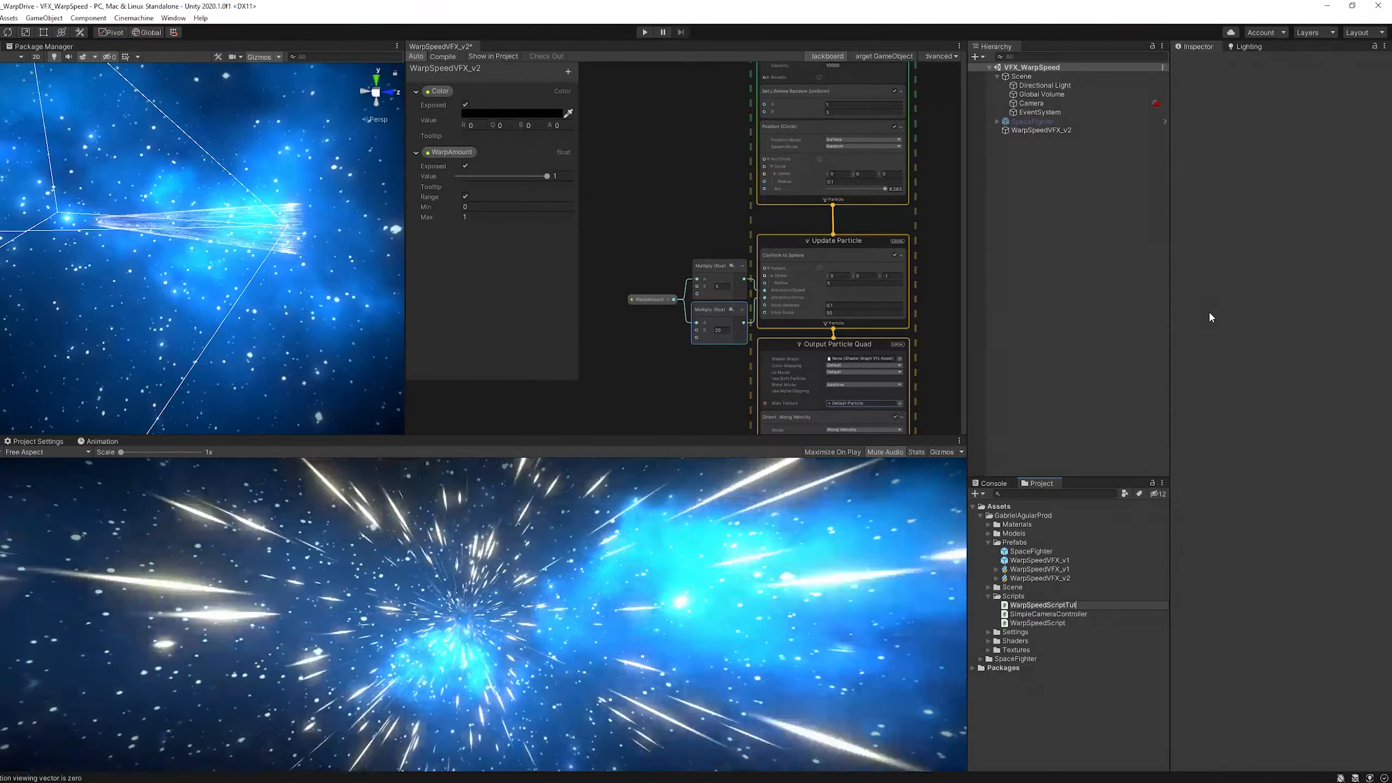
key(Return)
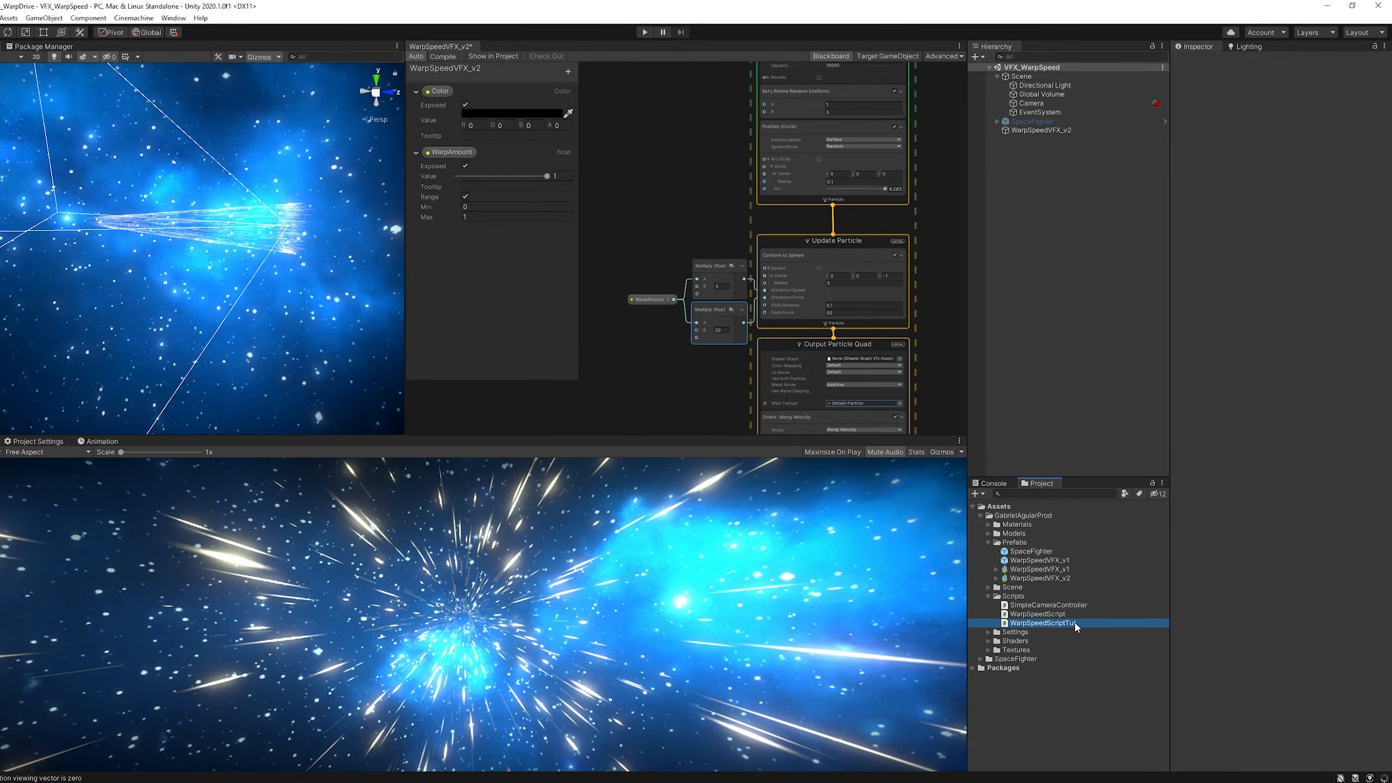
double_click(1042, 623)
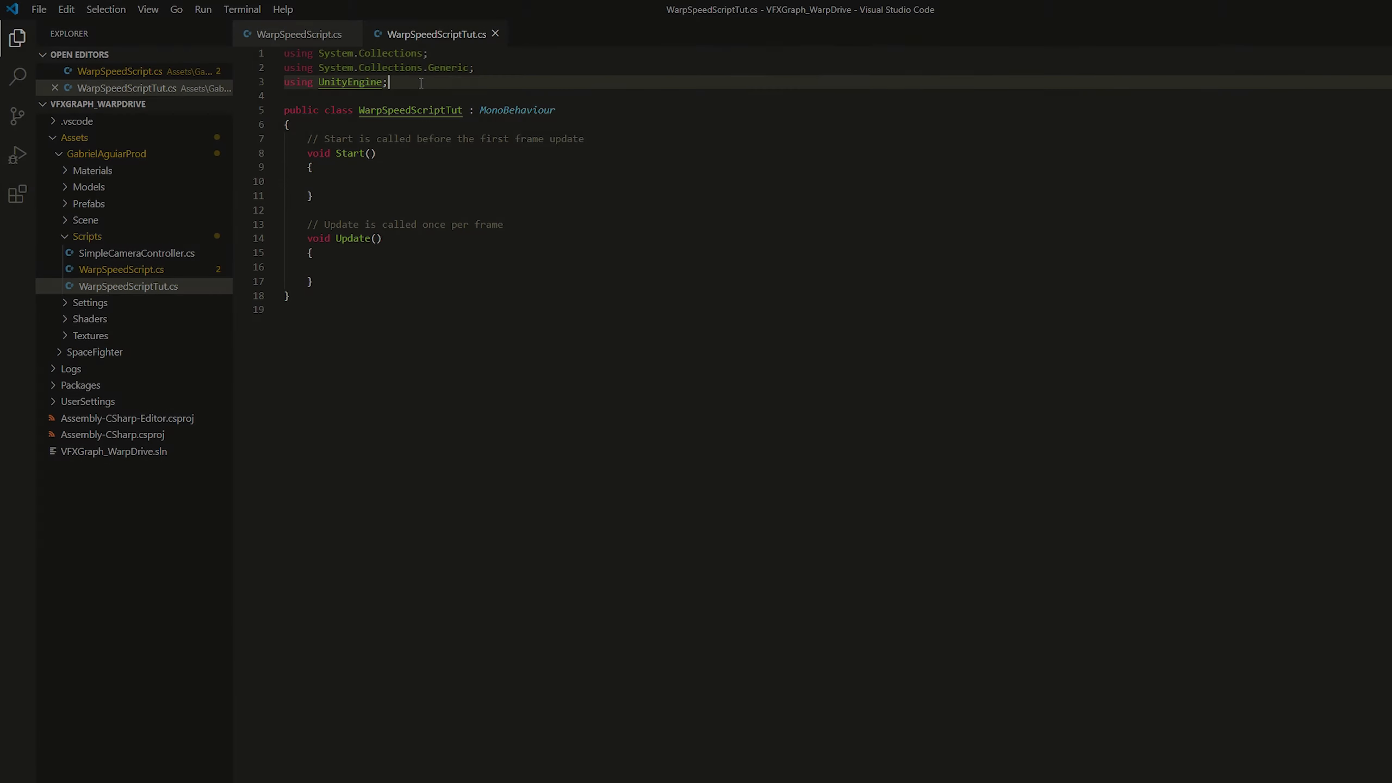
Add the directive "using UnityEngine.VFX;" below the existing using statements.
click(421, 82)
key(Return)
text(using)
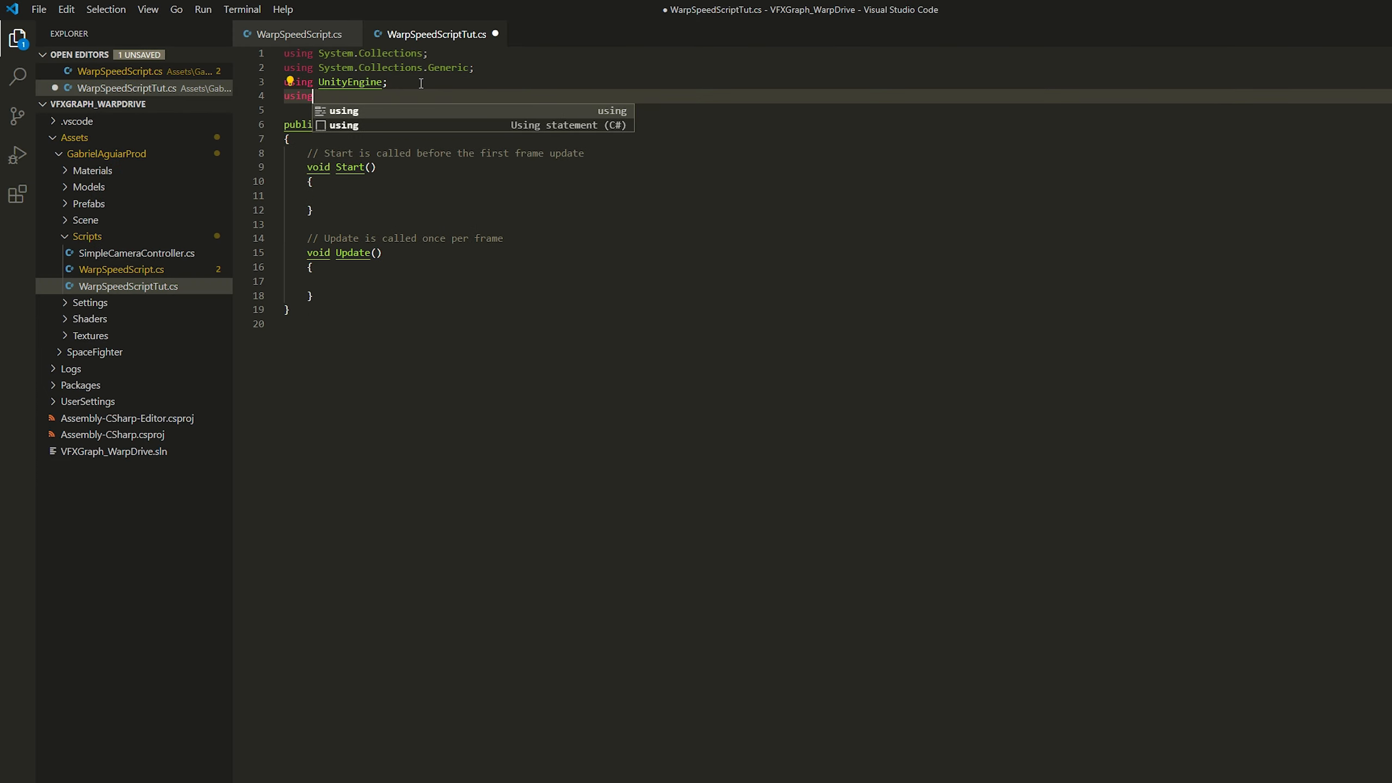
text( uni)
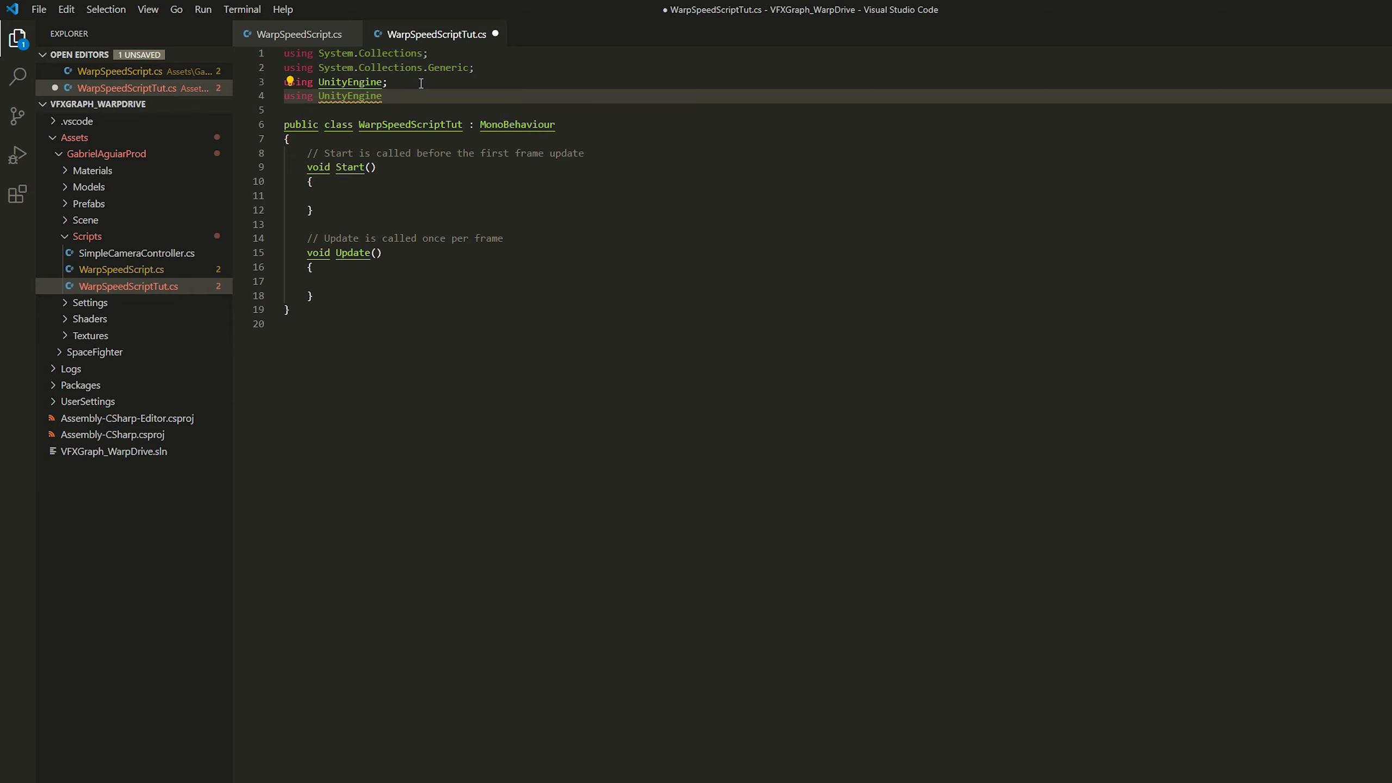
text(.VFX;)
Declare the field "public VisualEffect warpSpeedVFX;" at the start of the WarpSpeedScriptTut class.
click(586, 134)
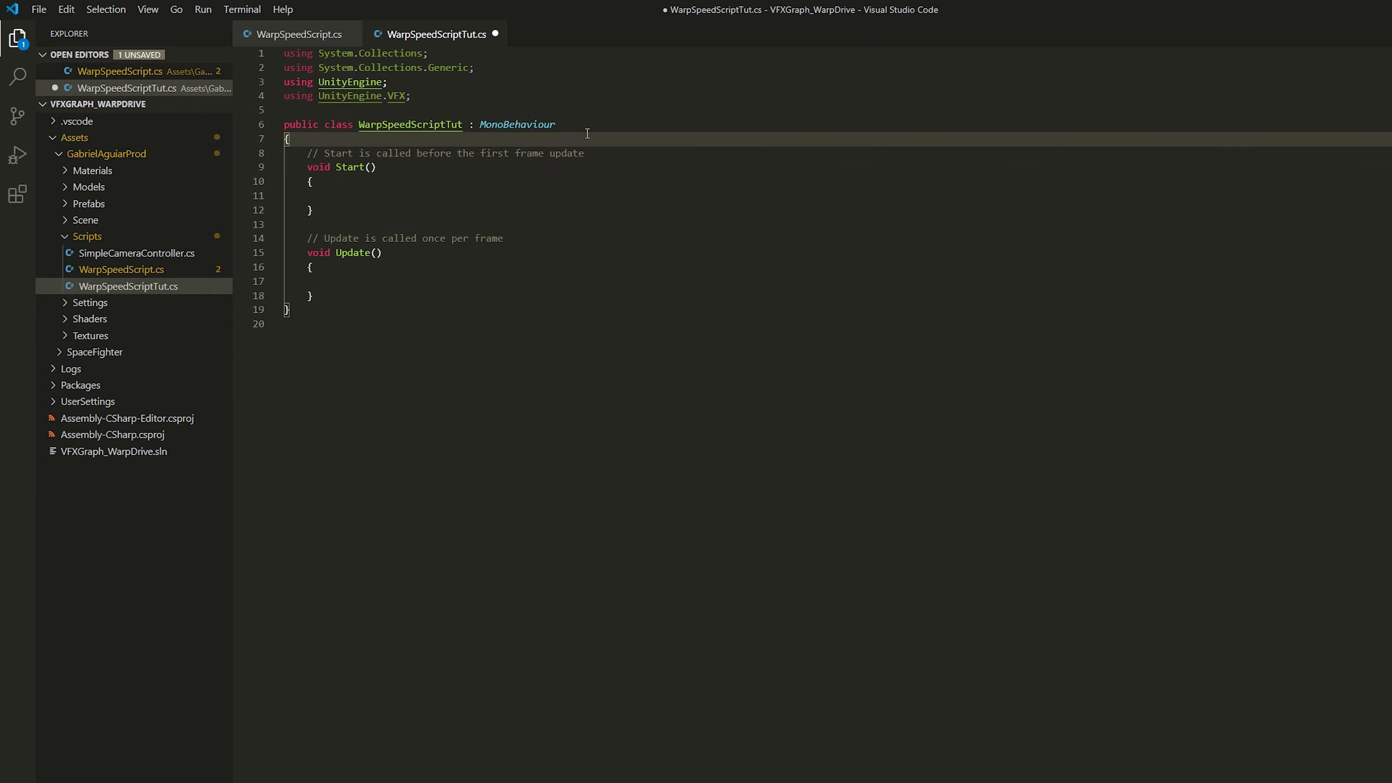
key(Return)
key(Return)
key(Up)
text(p)
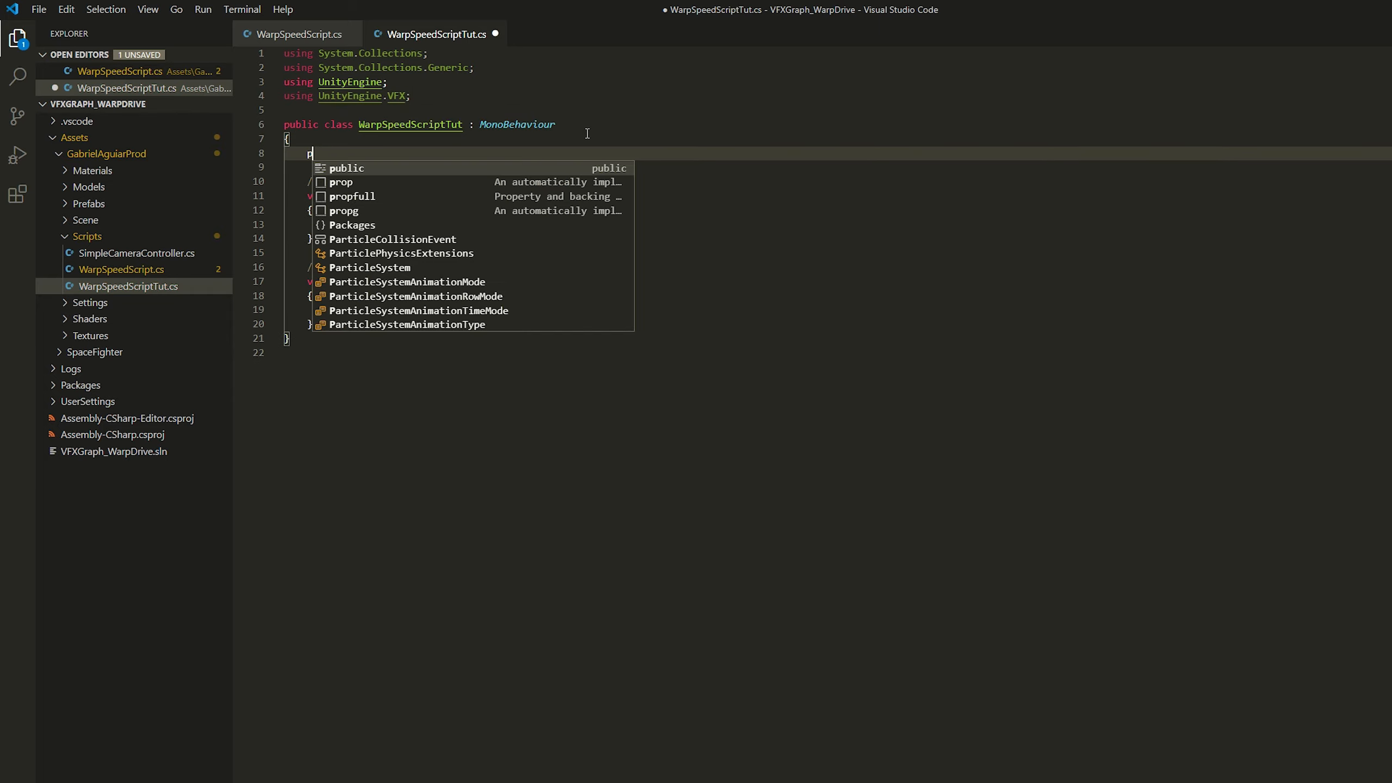
text(ublic visu)
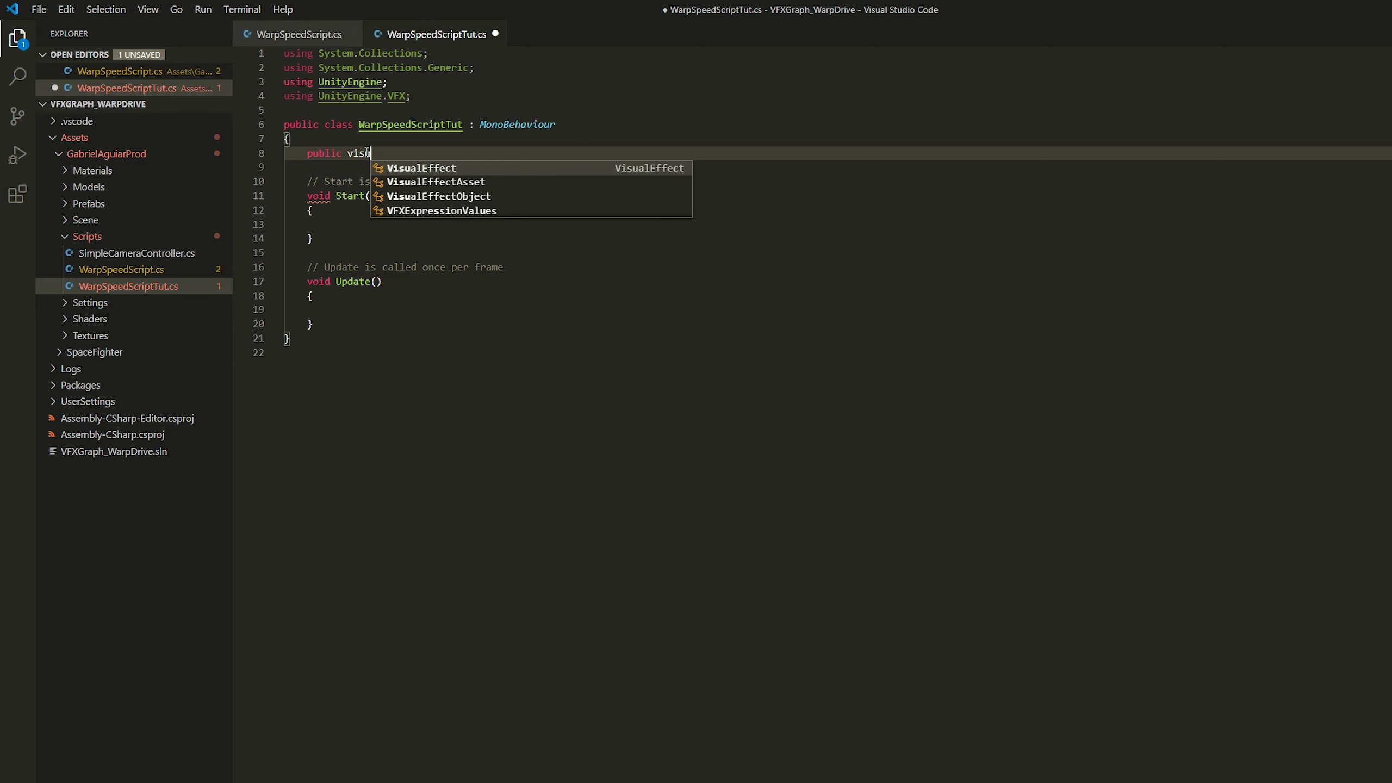
key(Return)
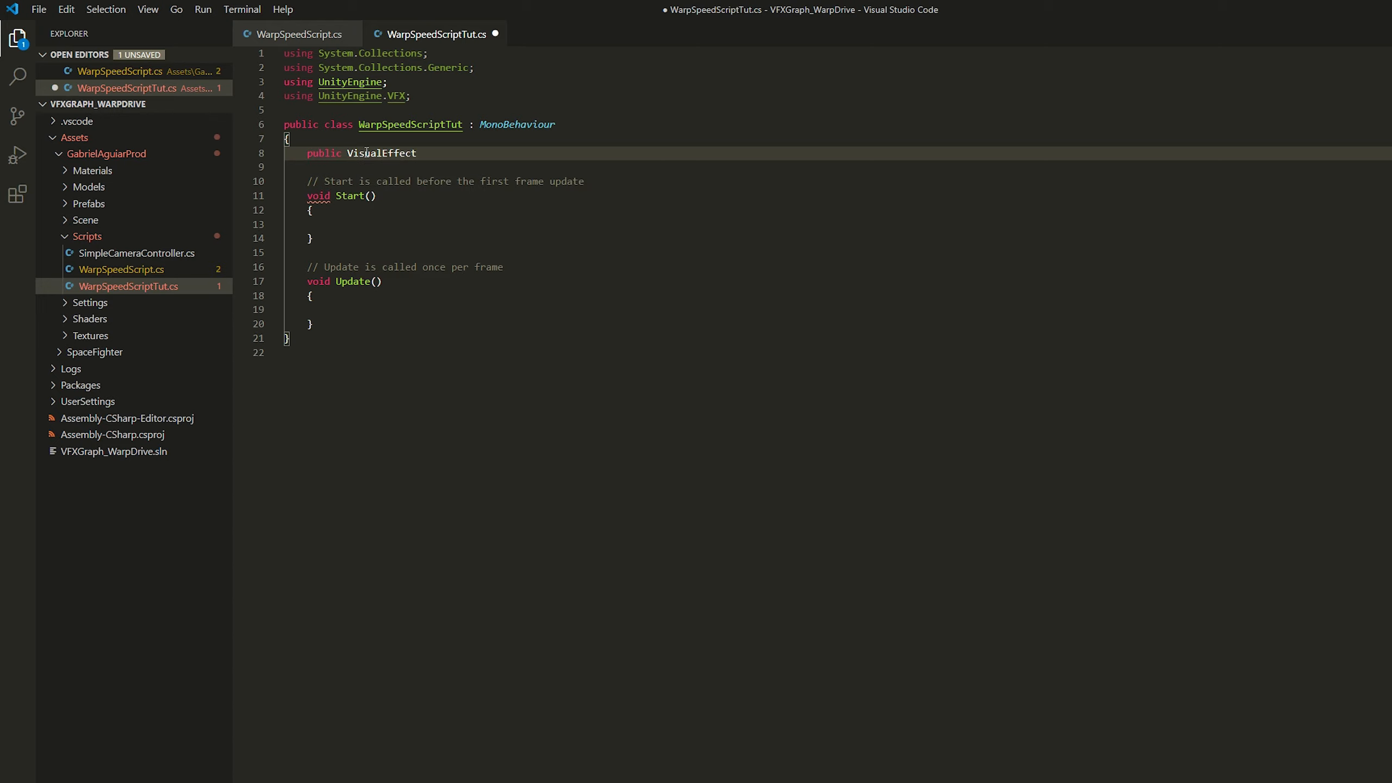
text(warpSpeedVFX;)
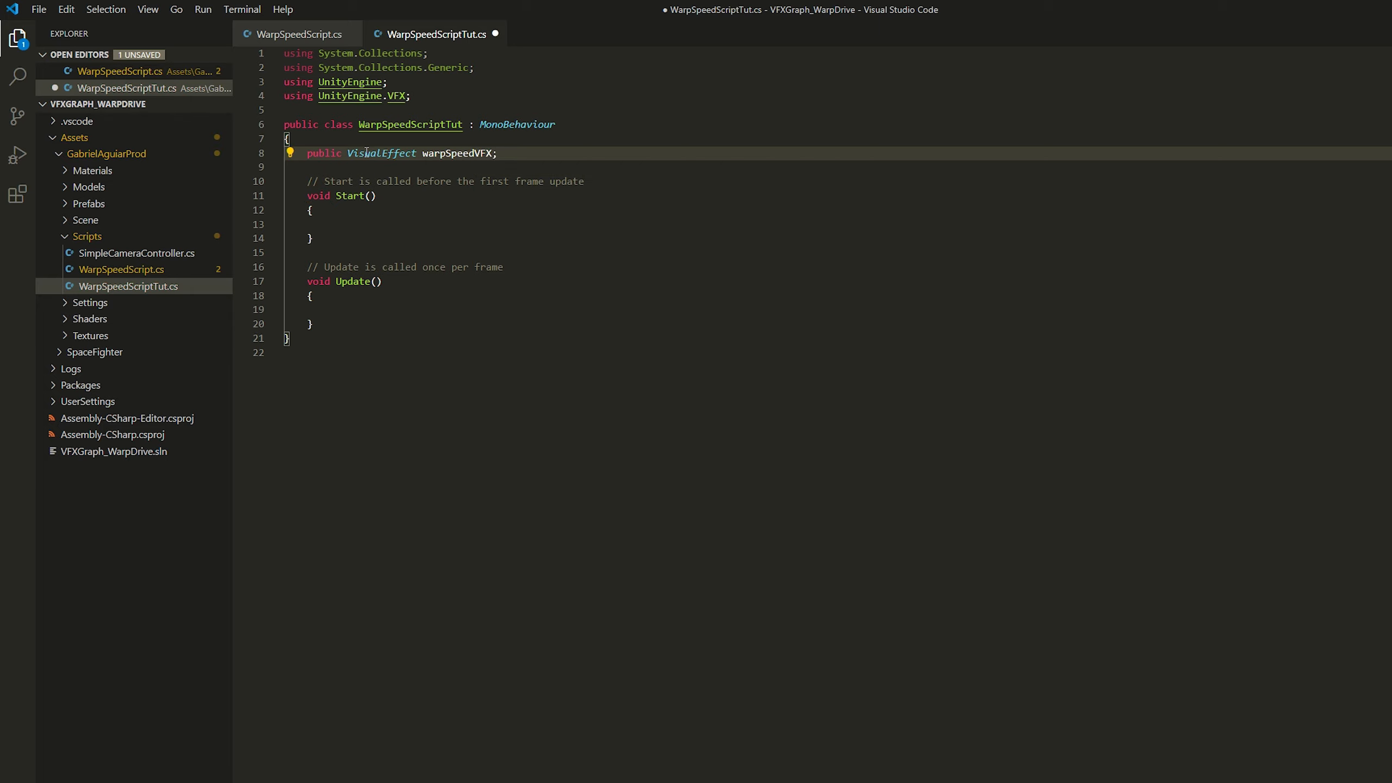
Write an if condition inside Update that checks Input.GetKeyDown(KeyCode.Space).
scroll(340, 271, down, 1)
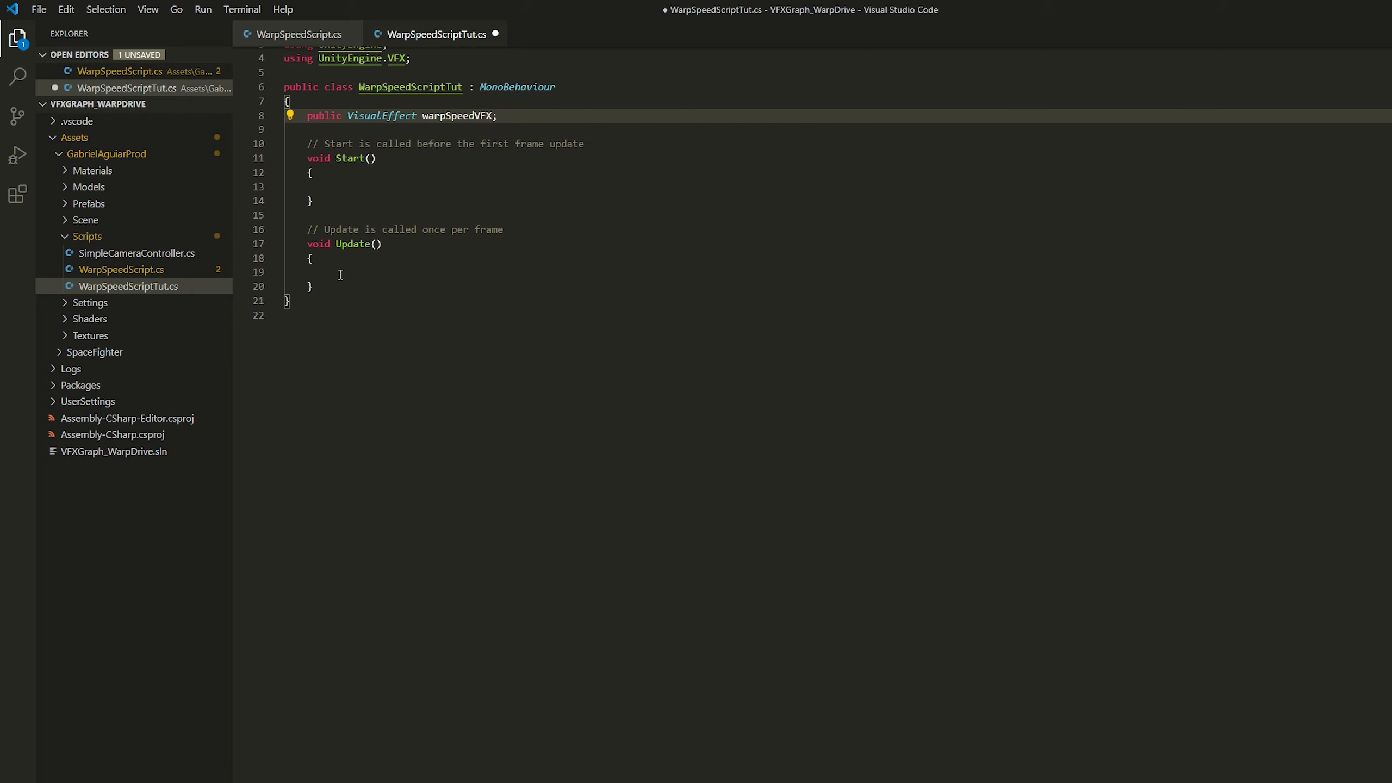
click(340, 274)
text(if(Input)
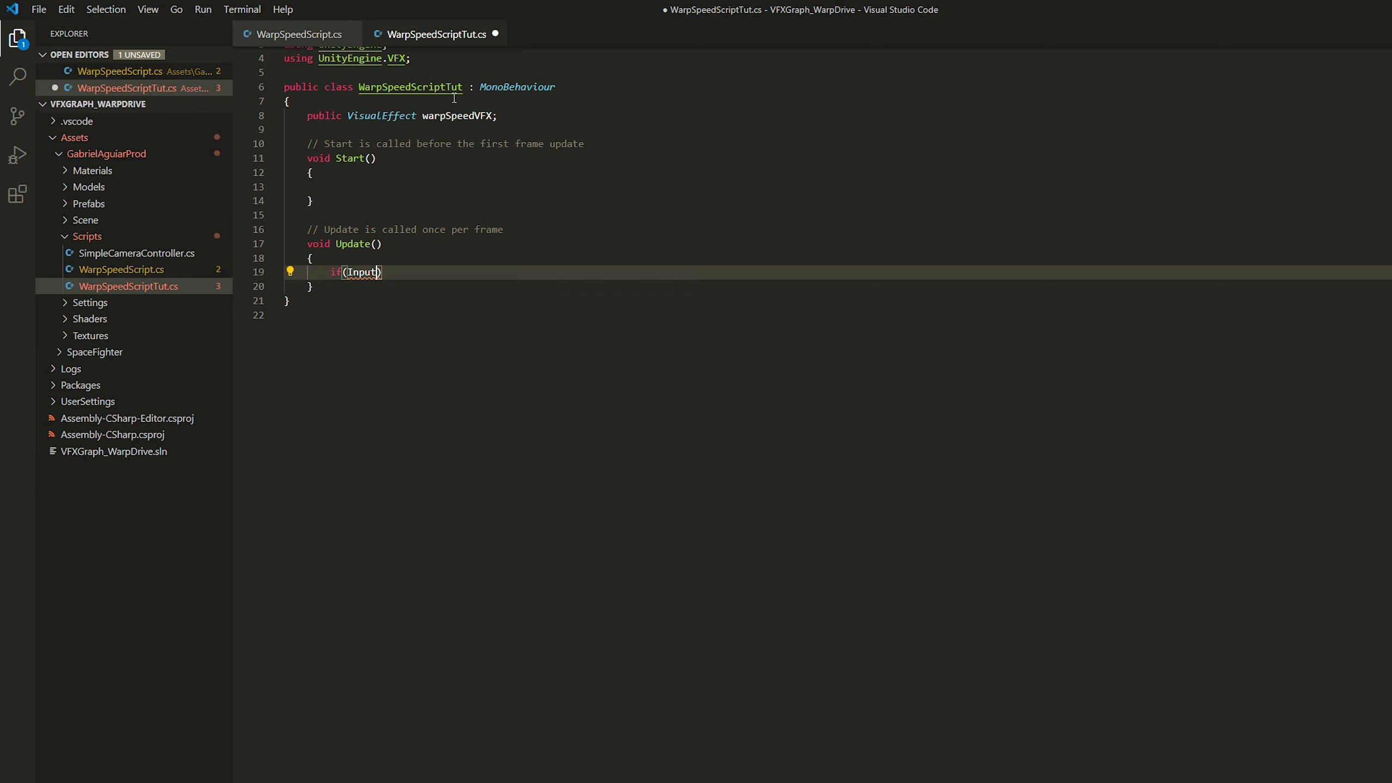
text(.)
key(Tab)
text(Down)
text((KeyCode.s)
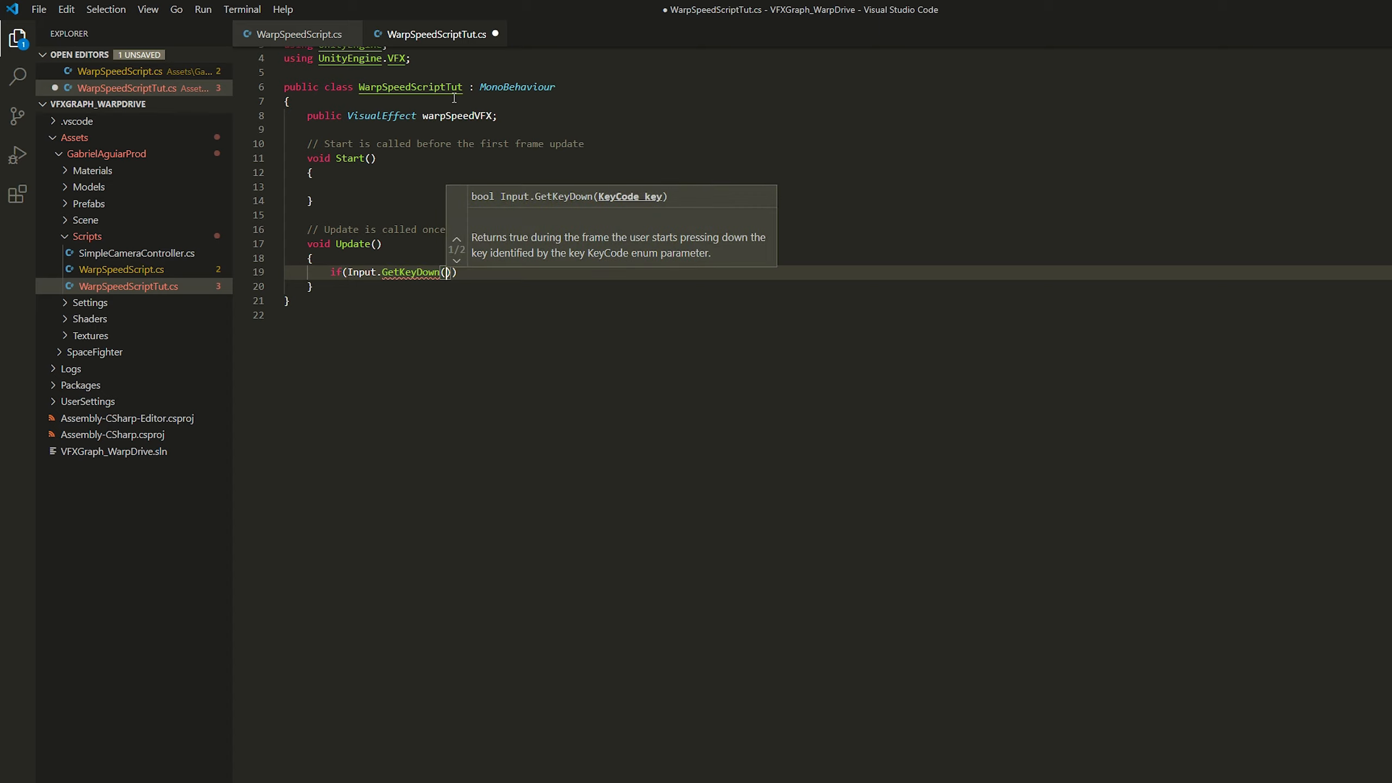
text(pace)
key(Tab)
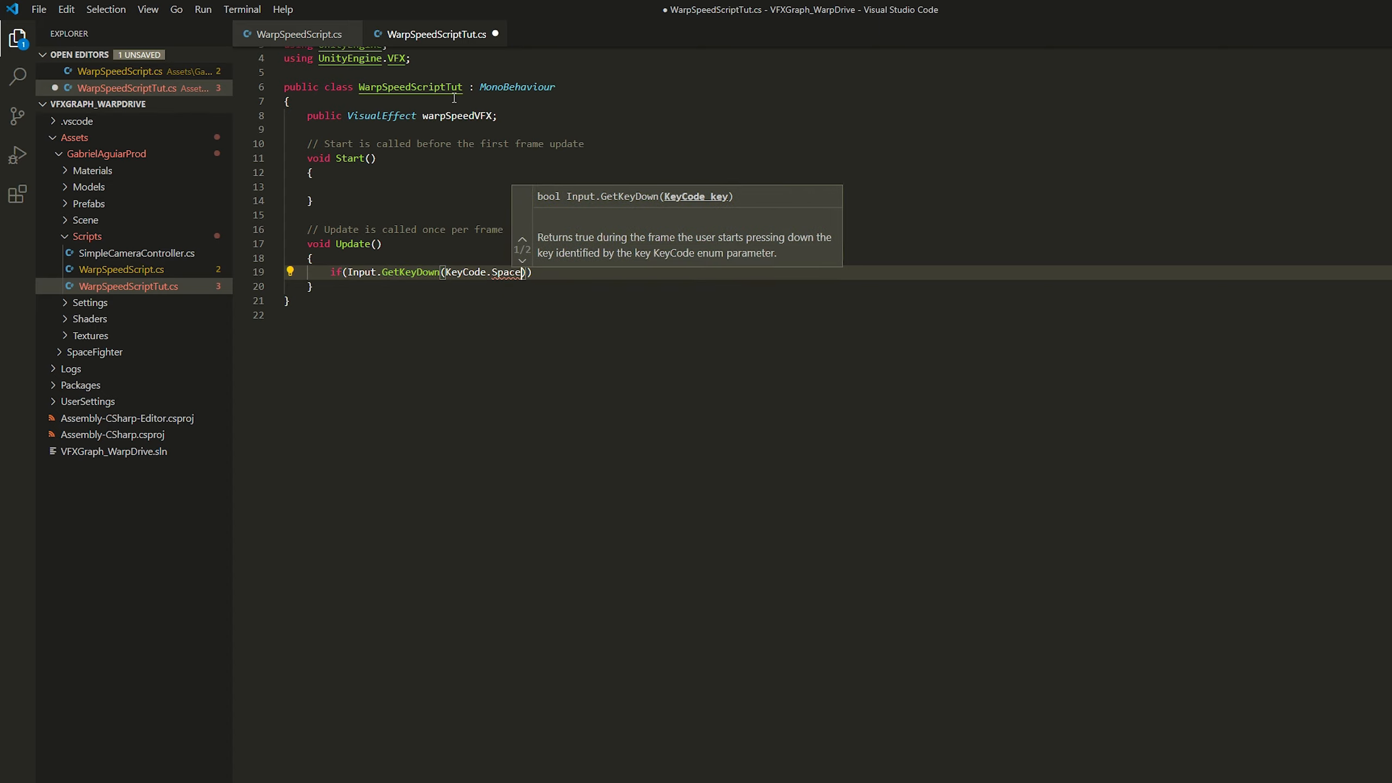
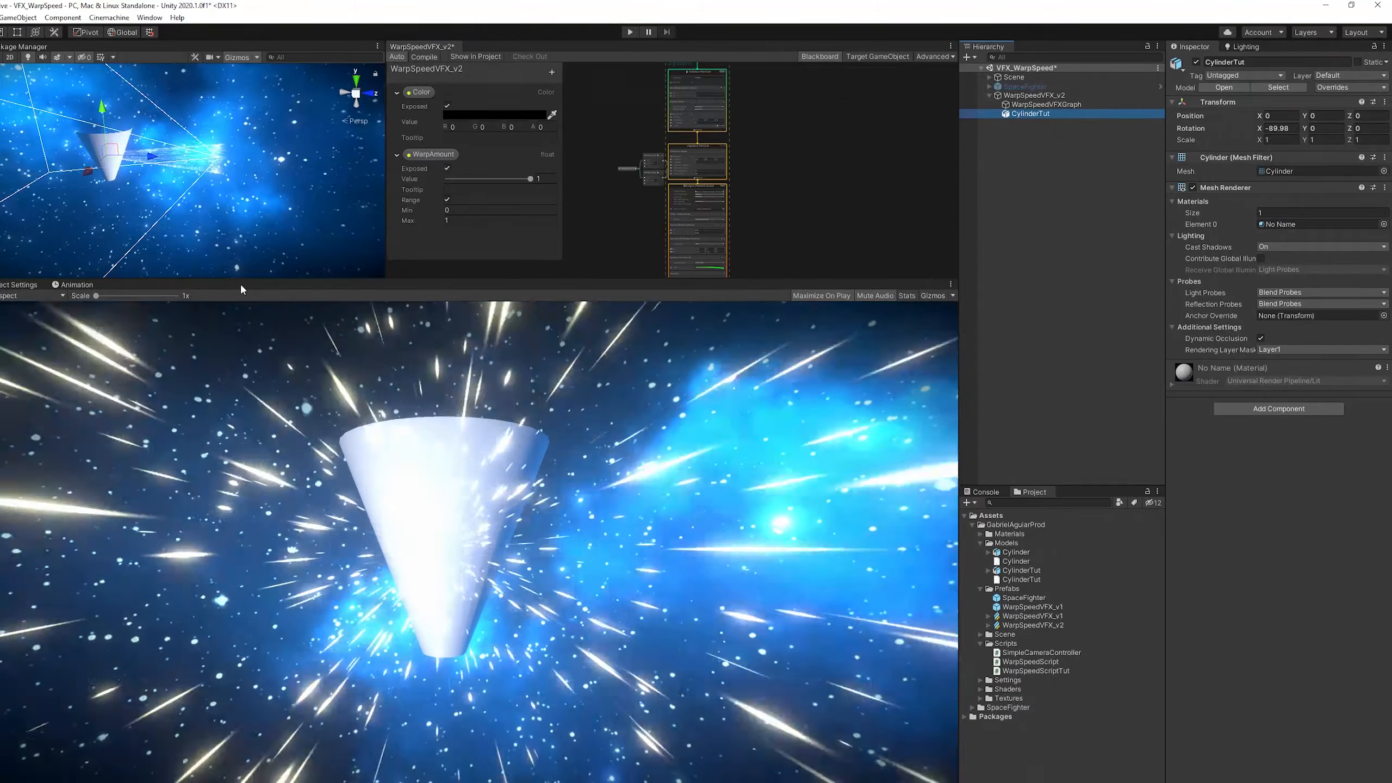
Enlarge the Scene view and set CylinderTut's X rotation to 0.
drag(390, 281, 390, 577)
drag(387, 382, 792, 383)
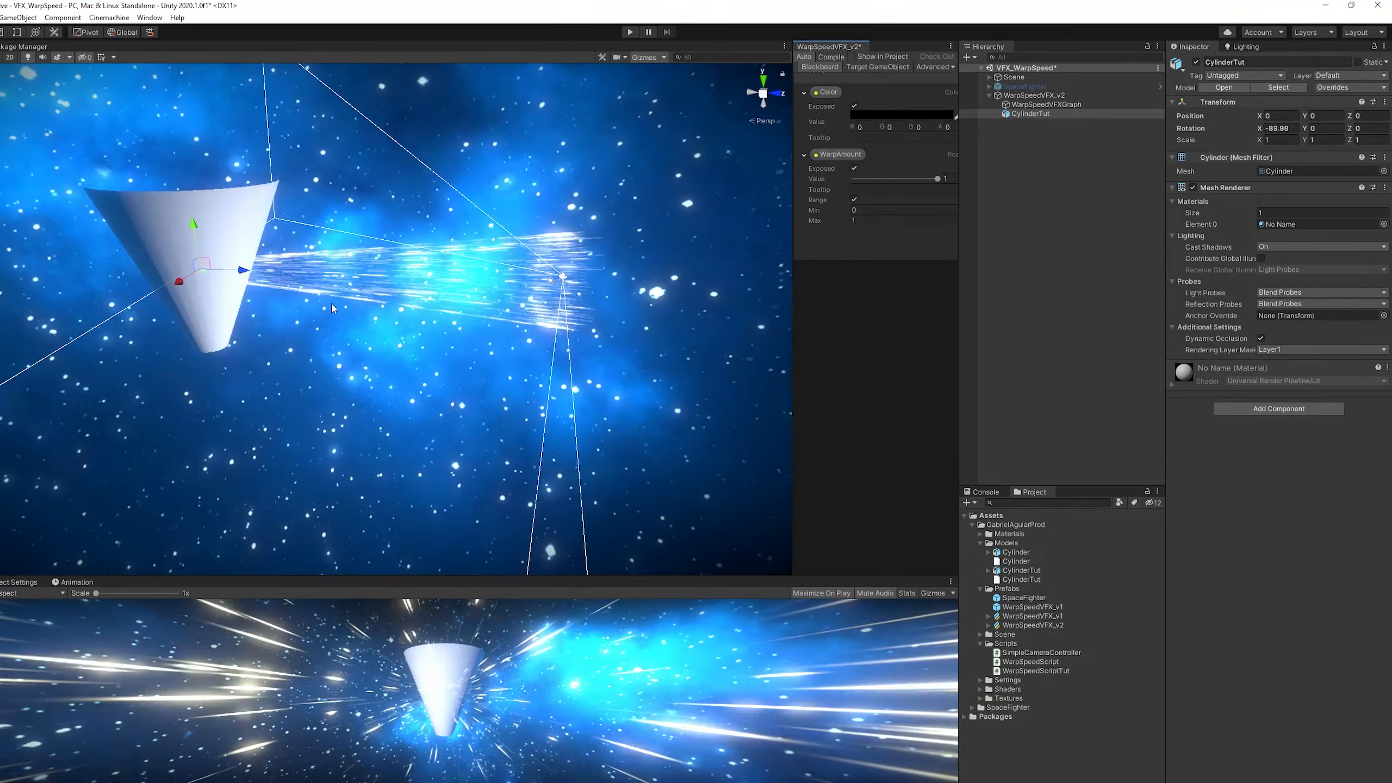
key(e)
drag(1259, 129, 1284, 134)
text(0)
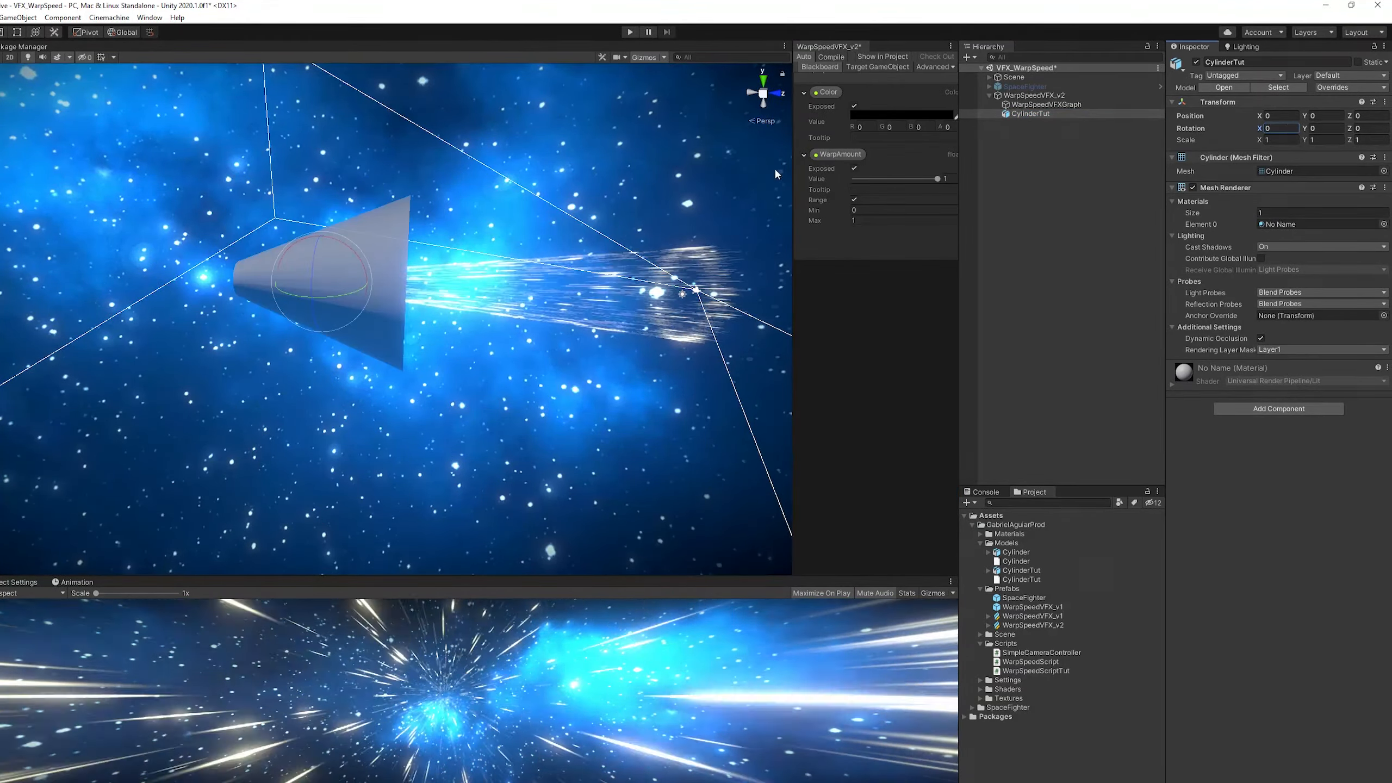
Scale CylinderTut to about 0.49, 0.53, 1.88 and move it to Z 1.885 so it encloses the warp particles.
key(r)
drag(363, 287, 622, 288)
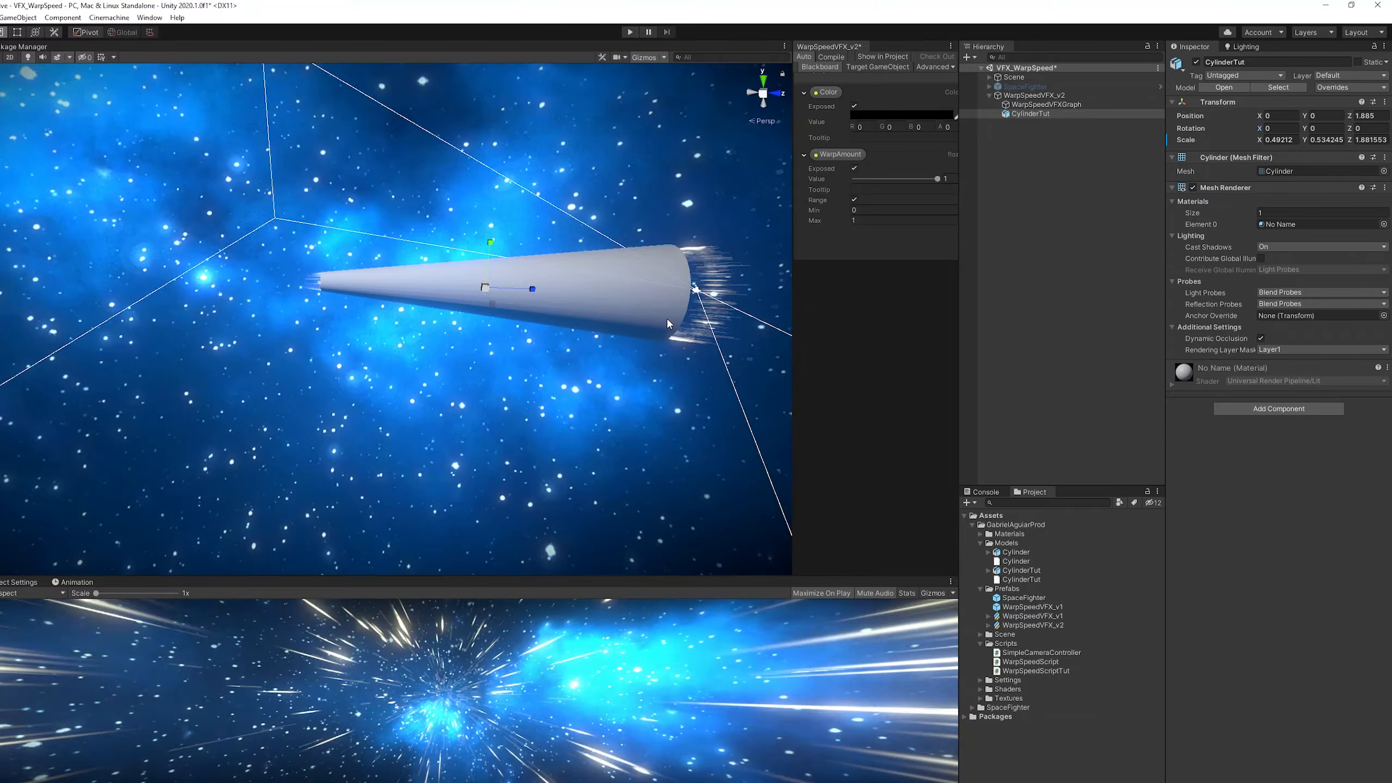
middle_drag(668, 323, 578, 321)
alt+drag(578, 322, 433, 379)
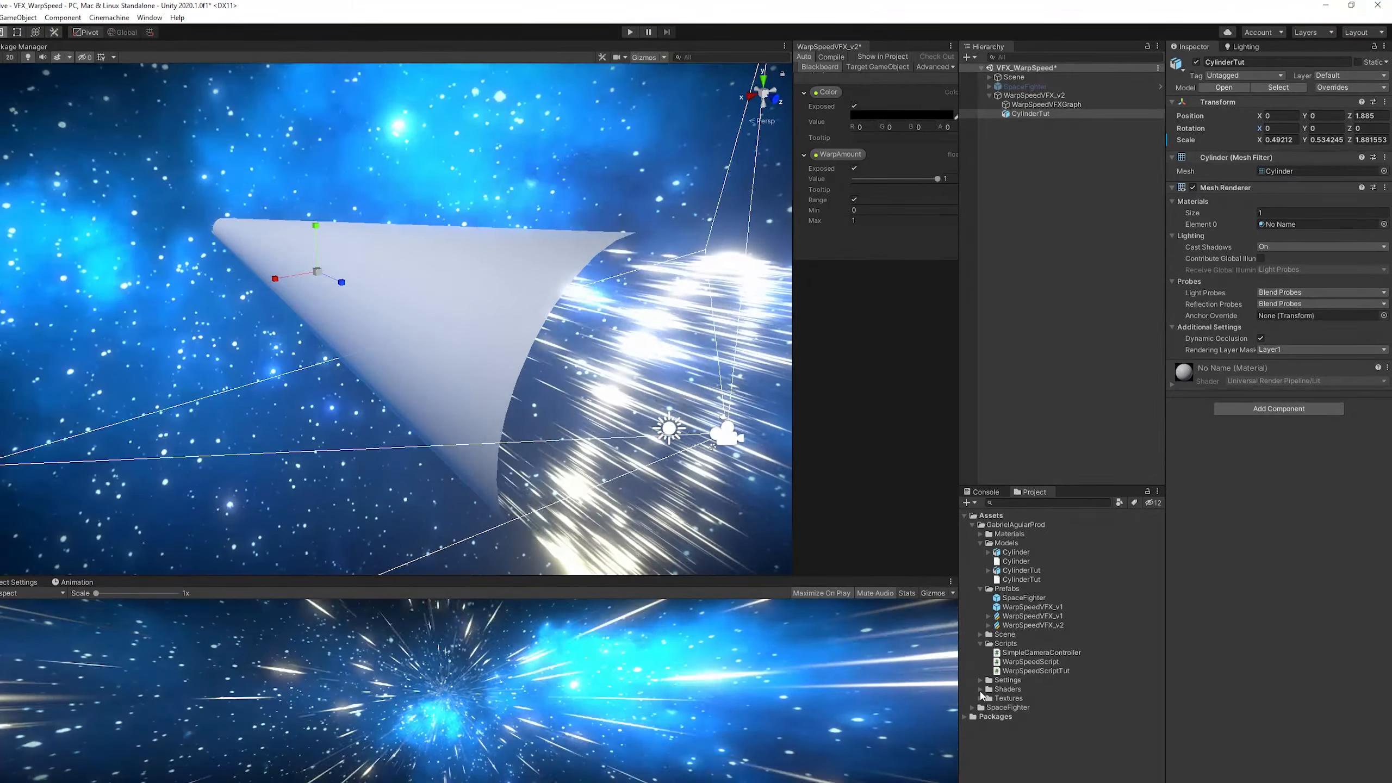
Create an Unlit Graph shader named WarpSpeedShaderTut in the Shaders folder.
double_click(1007, 689)
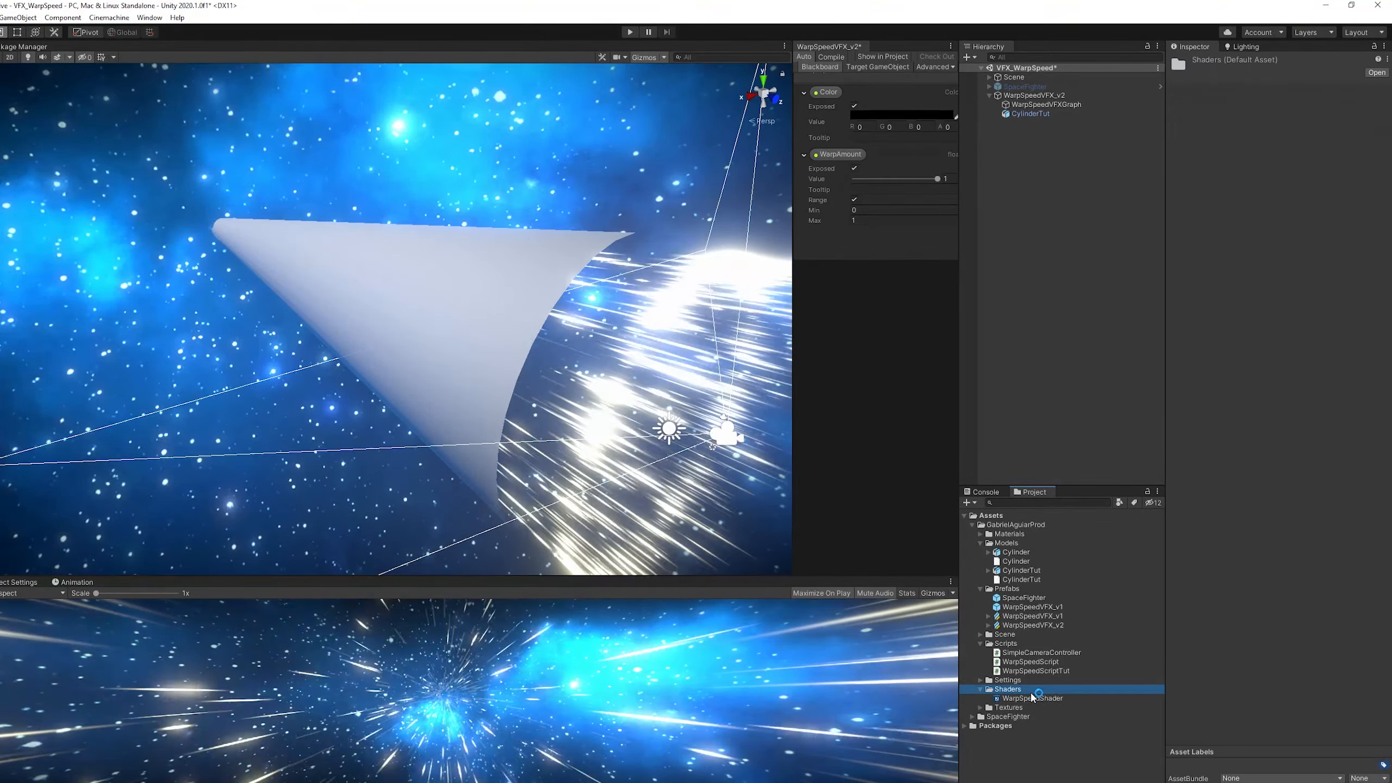
right_click(1030, 691)
mouse_move(1124, 395)
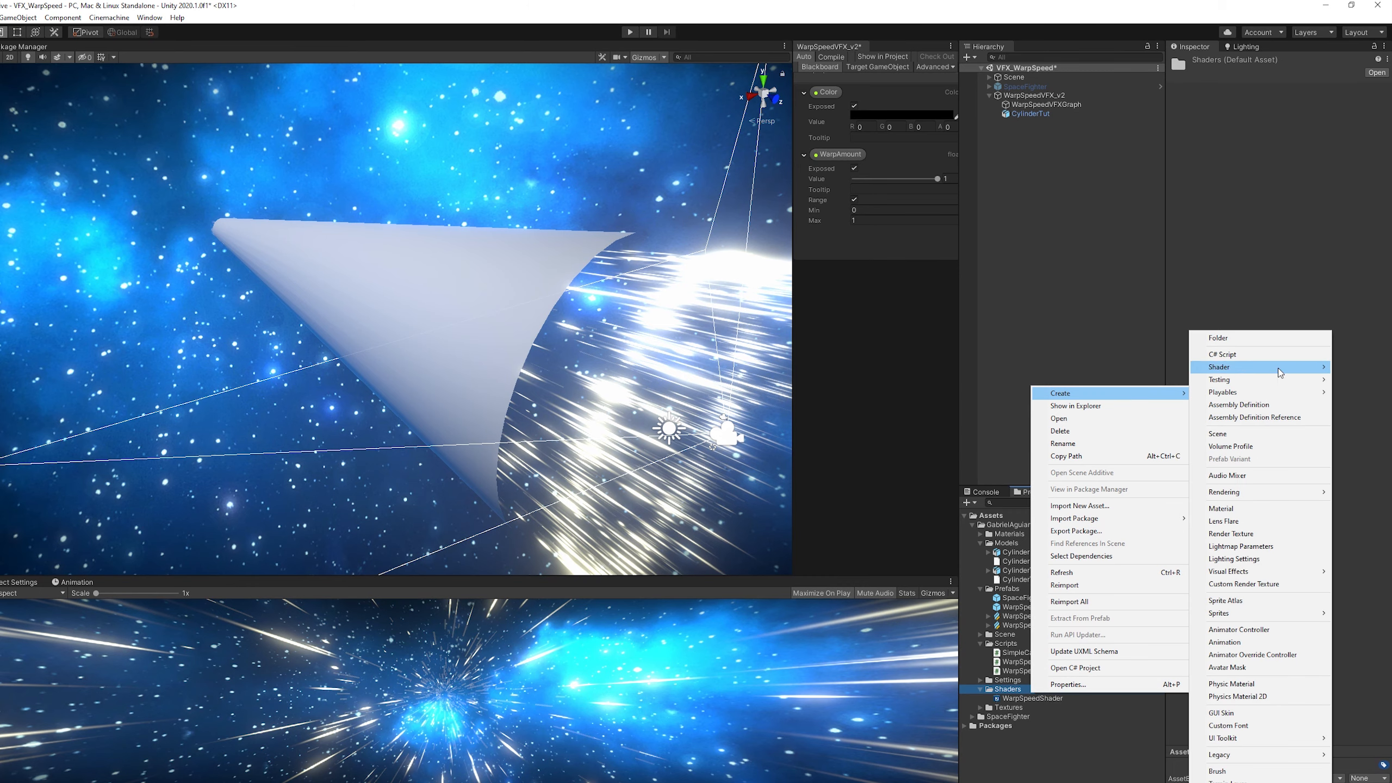
mouse_move(1277, 368)
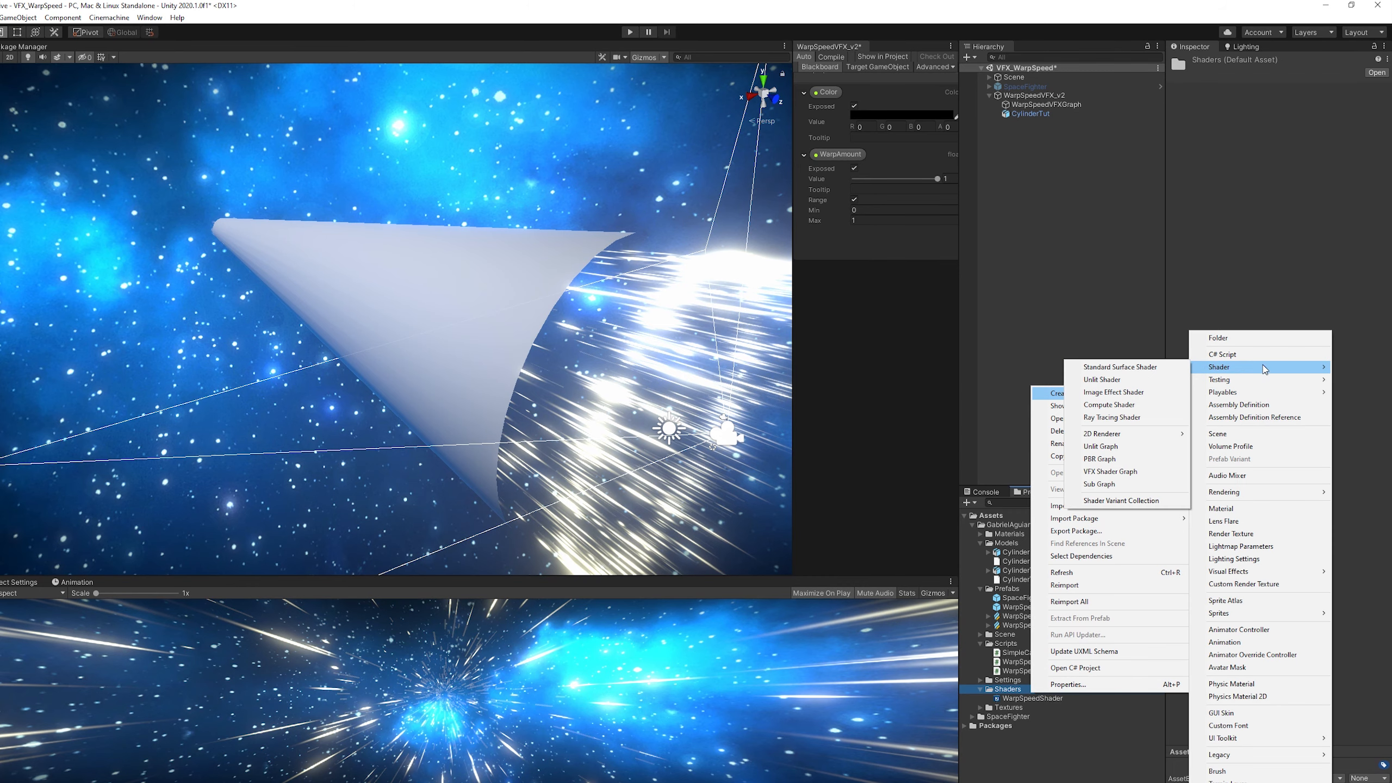
click(1127, 449)
text(WarpSpeedShader)
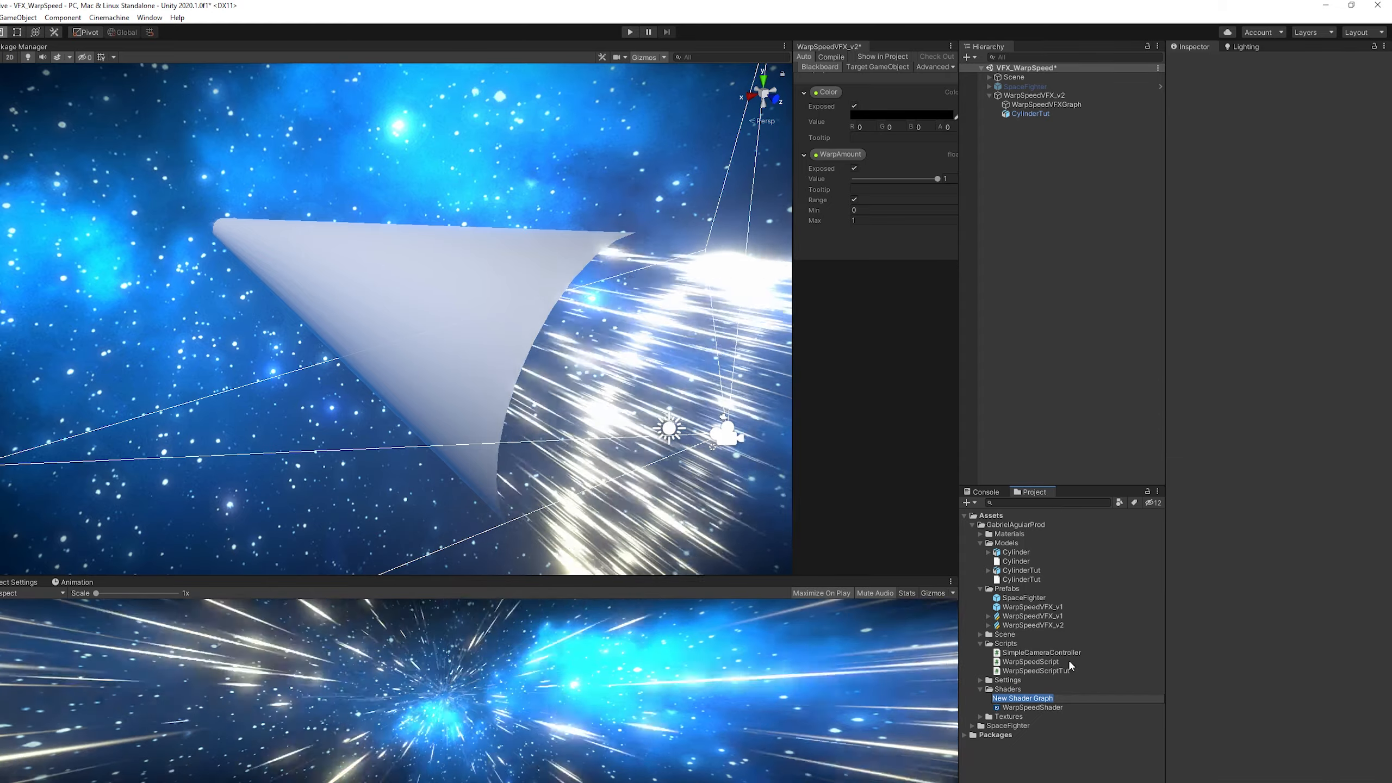
text(Tut)
key(Return)
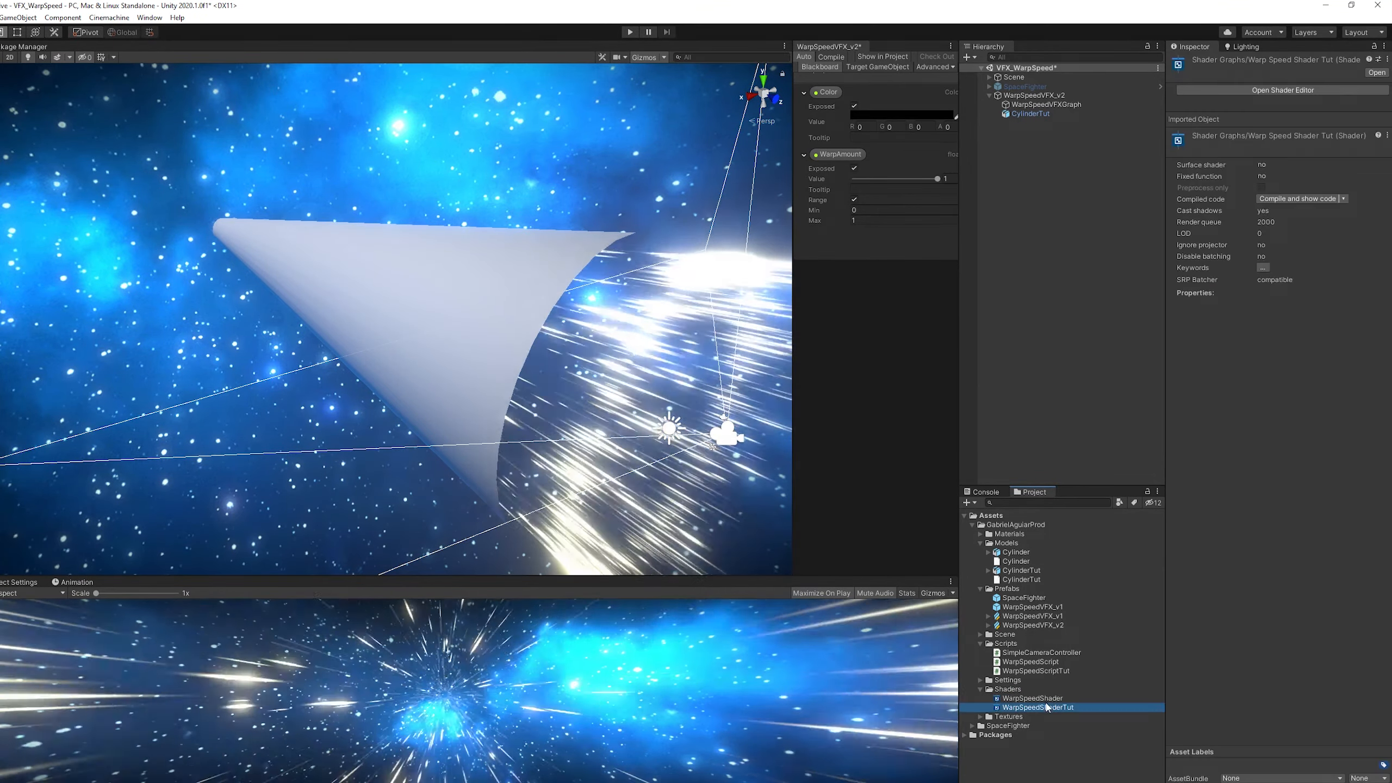
Open WarpSpeedShaderTut in the shader editor, dock it beside the VFX graph, and enlarge the graph area.
double_click(1046, 706)
drag(107, 47, 882, 48)
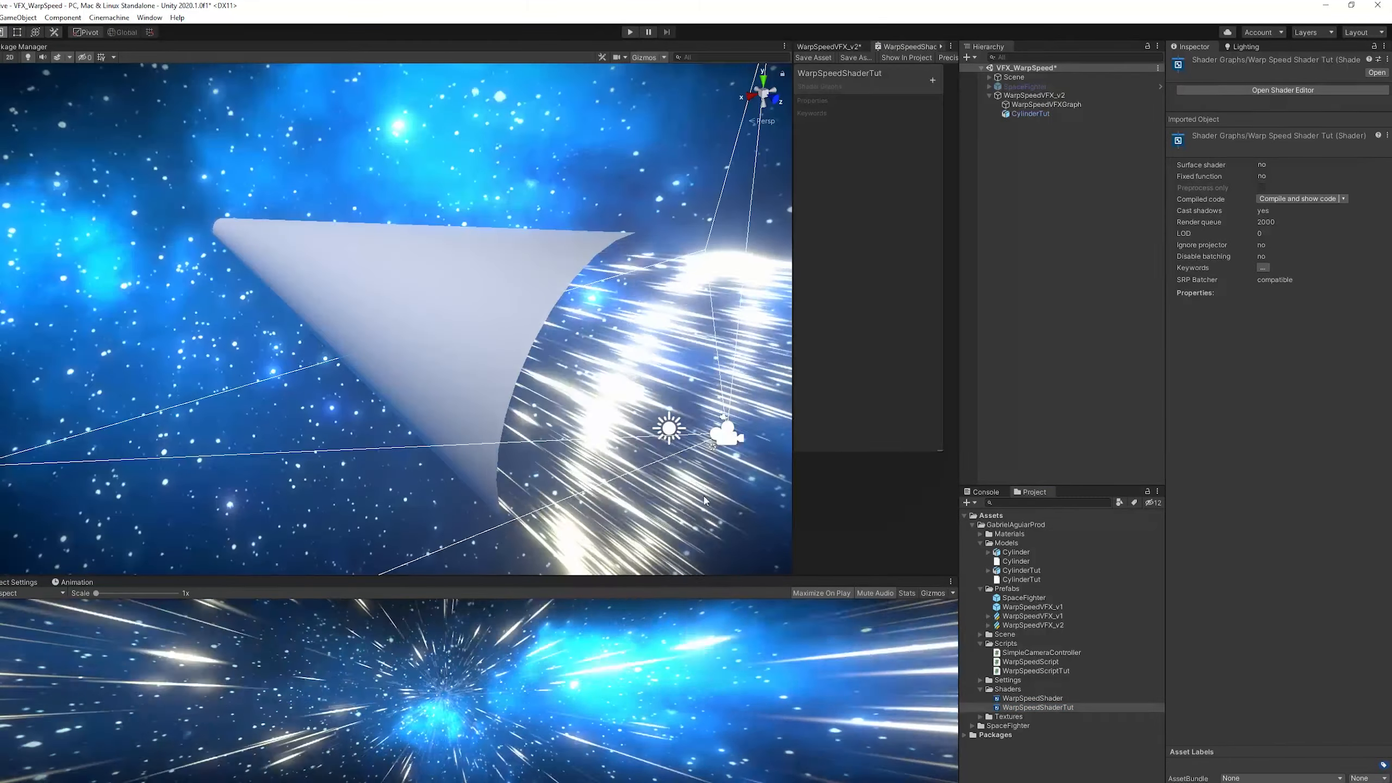
drag(793, 351, 500, 351)
drag(500, 576, 500, 636)
drag(500, 383, 585, 384)
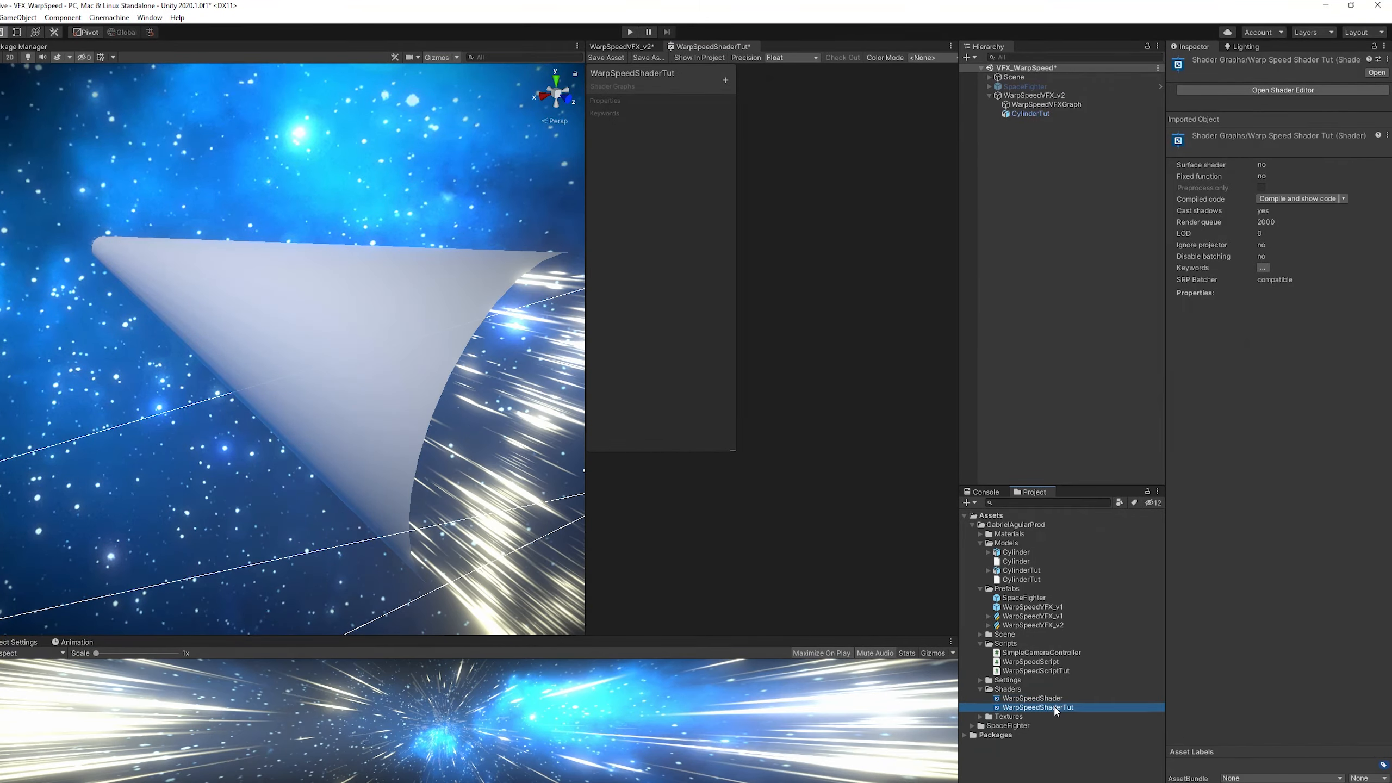
Create a material named WarpSpeedShaderTut from the new shader and assign it to CylinderTut's Mesh Renderer.
right_click(1051, 707)
mouse_move(1194, 407)
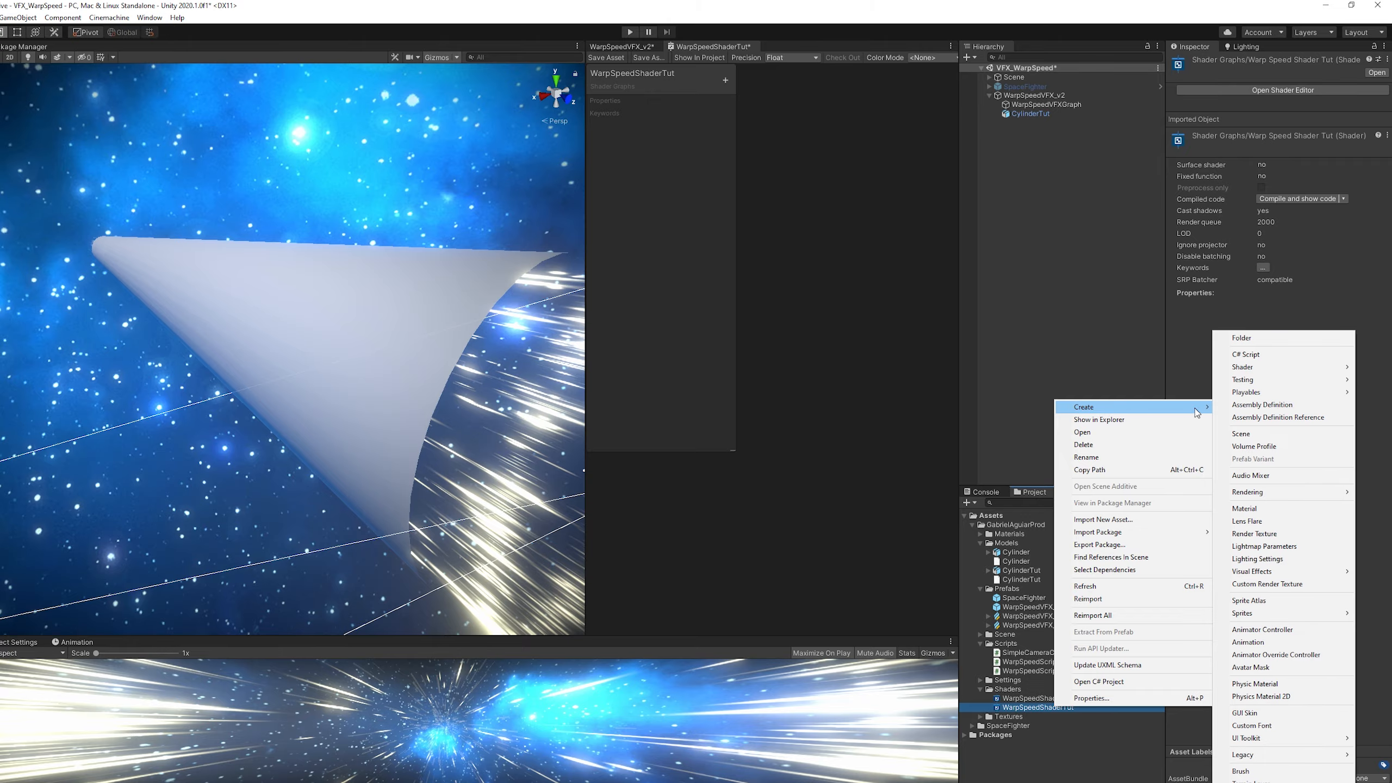
click(1222, 550)
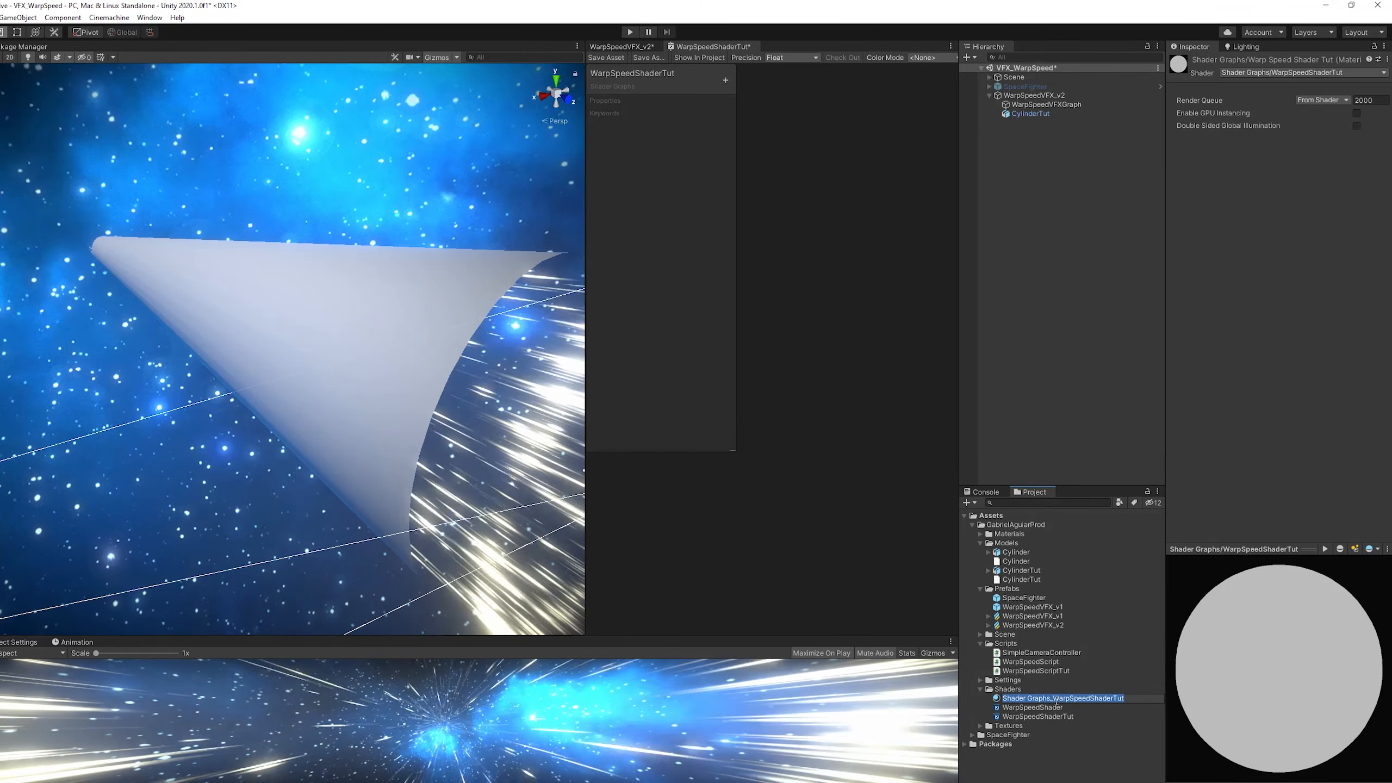
drag(1053, 699, 972, 702)
key(BackSpace)
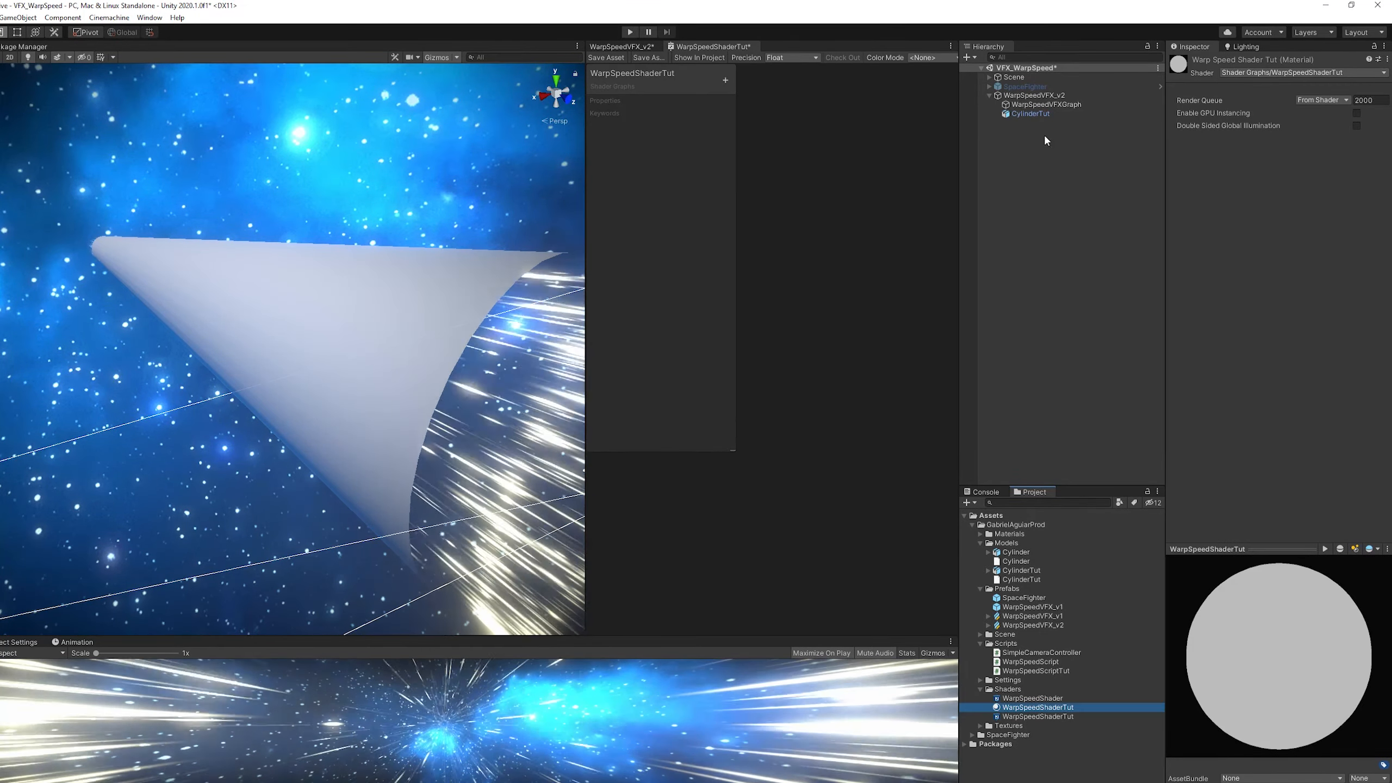
click(1033, 115)
drag(1037, 707, 1277, 224)
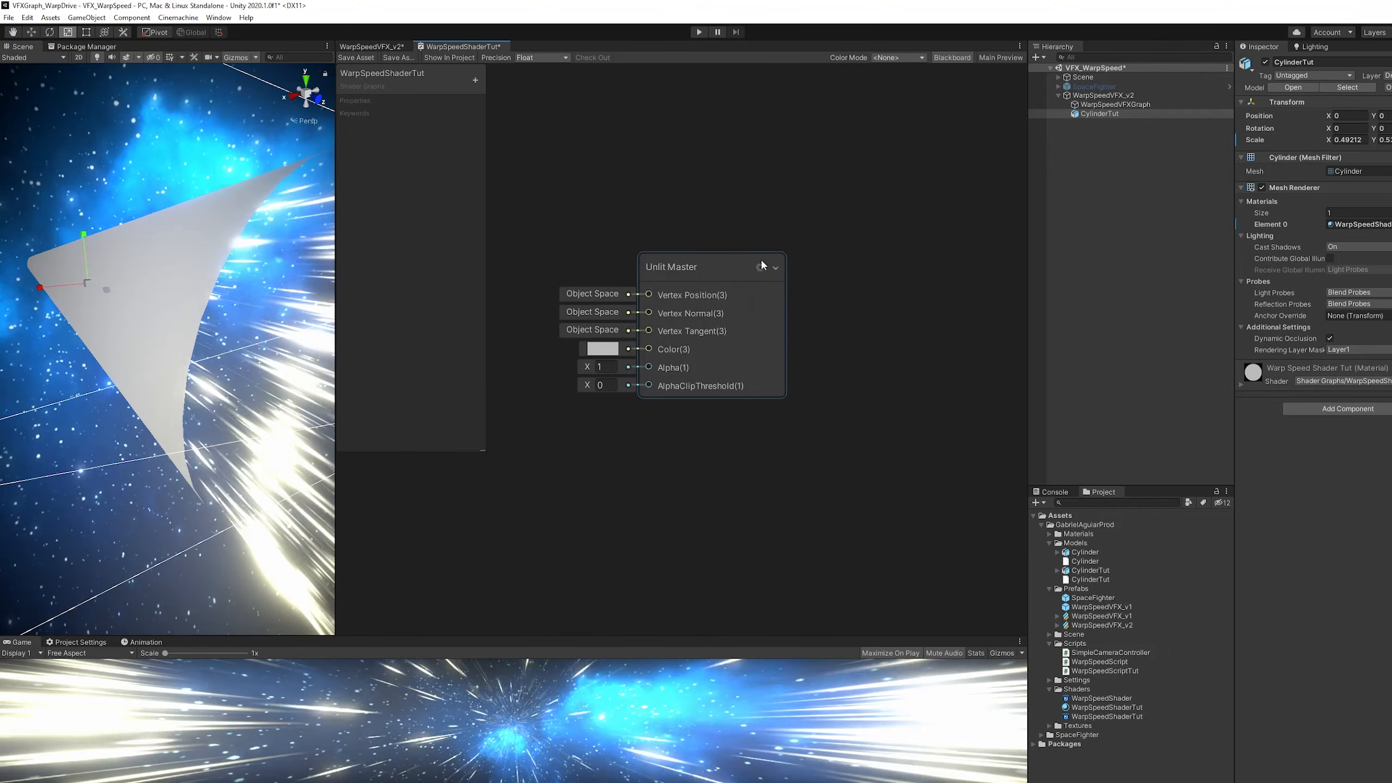
Configure the Unlit Master node with a Transparent surface, Additive blending, and Two Sided enabled.
click(760, 267)
click(931, 313)
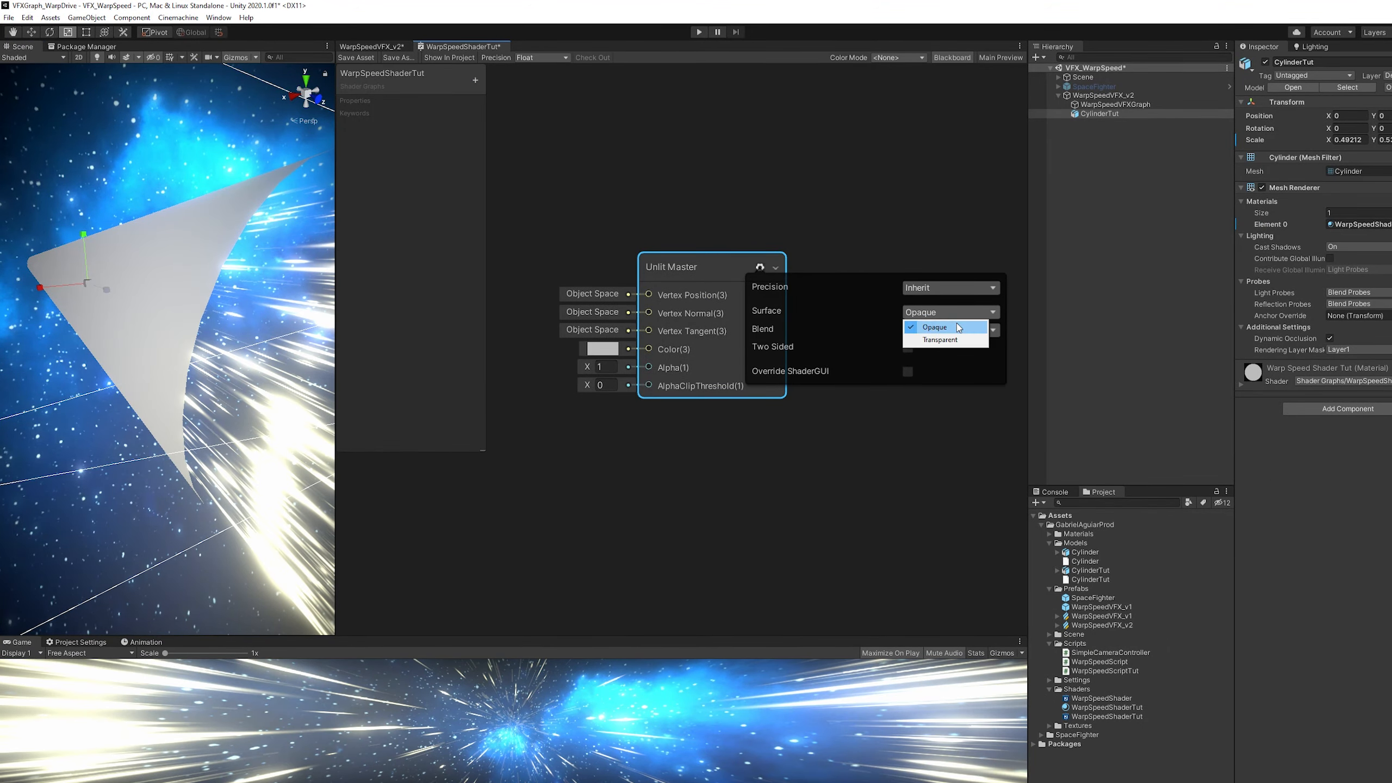
click(938, 338)
click(939, 330)
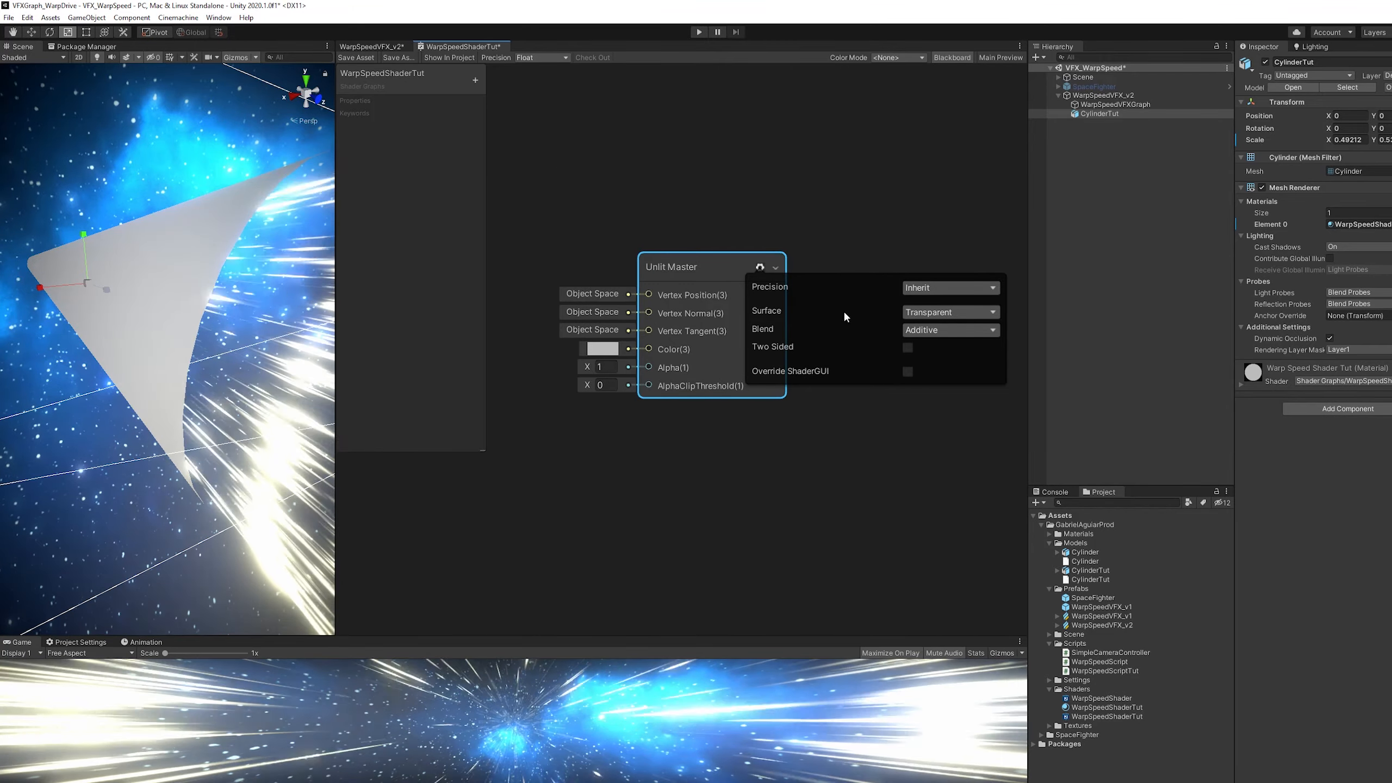
click(909, 347)
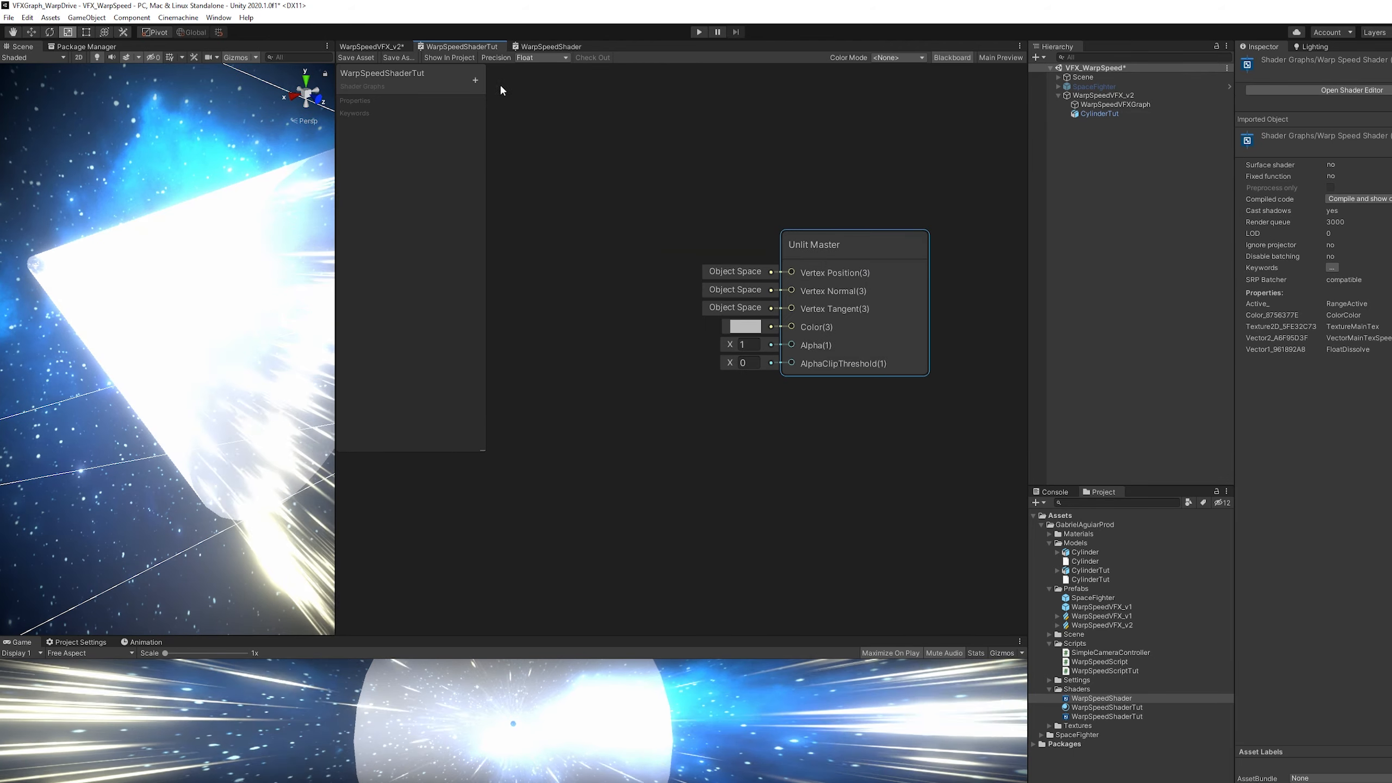
Add a Color property to WarpSpeedShaderTut in HDR mode with a white default, and widen the Blackboard.
click(475, 80)
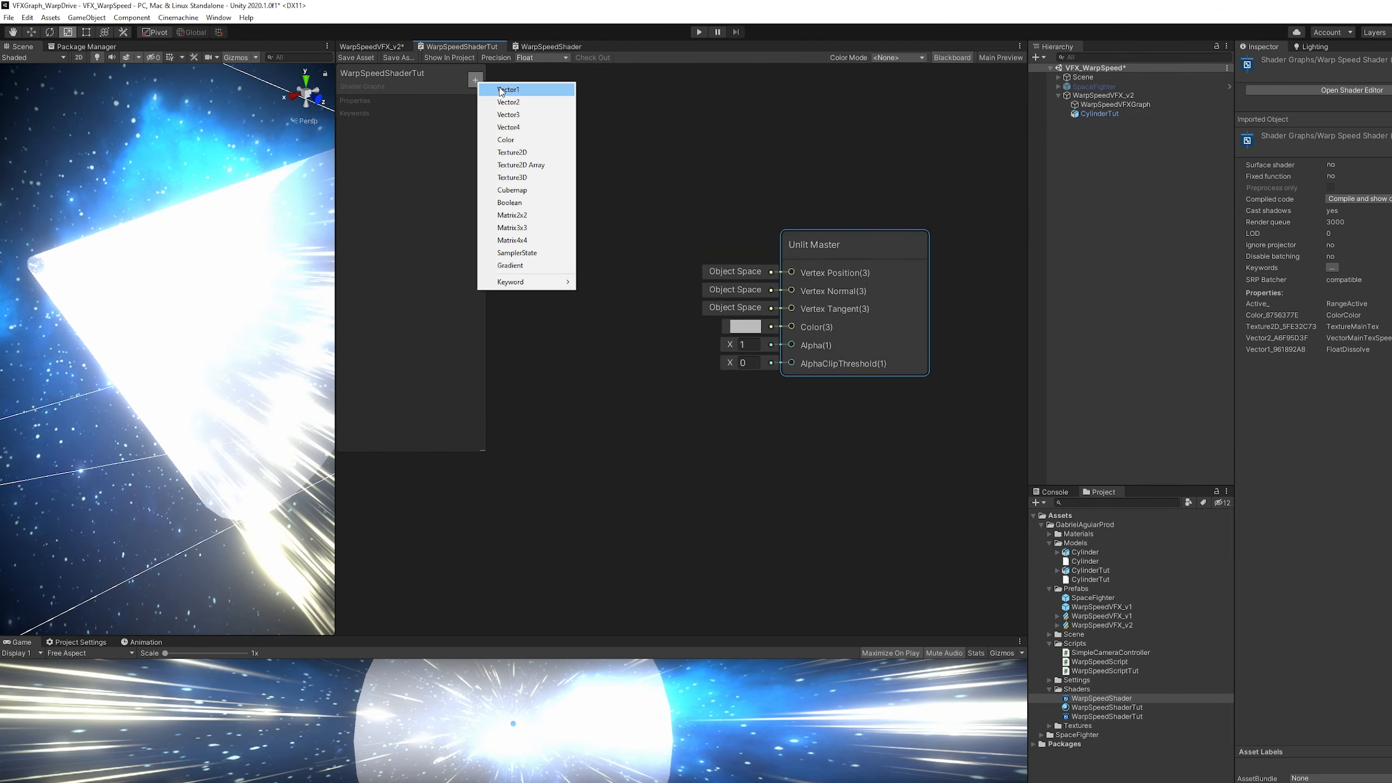
click(505, 139)
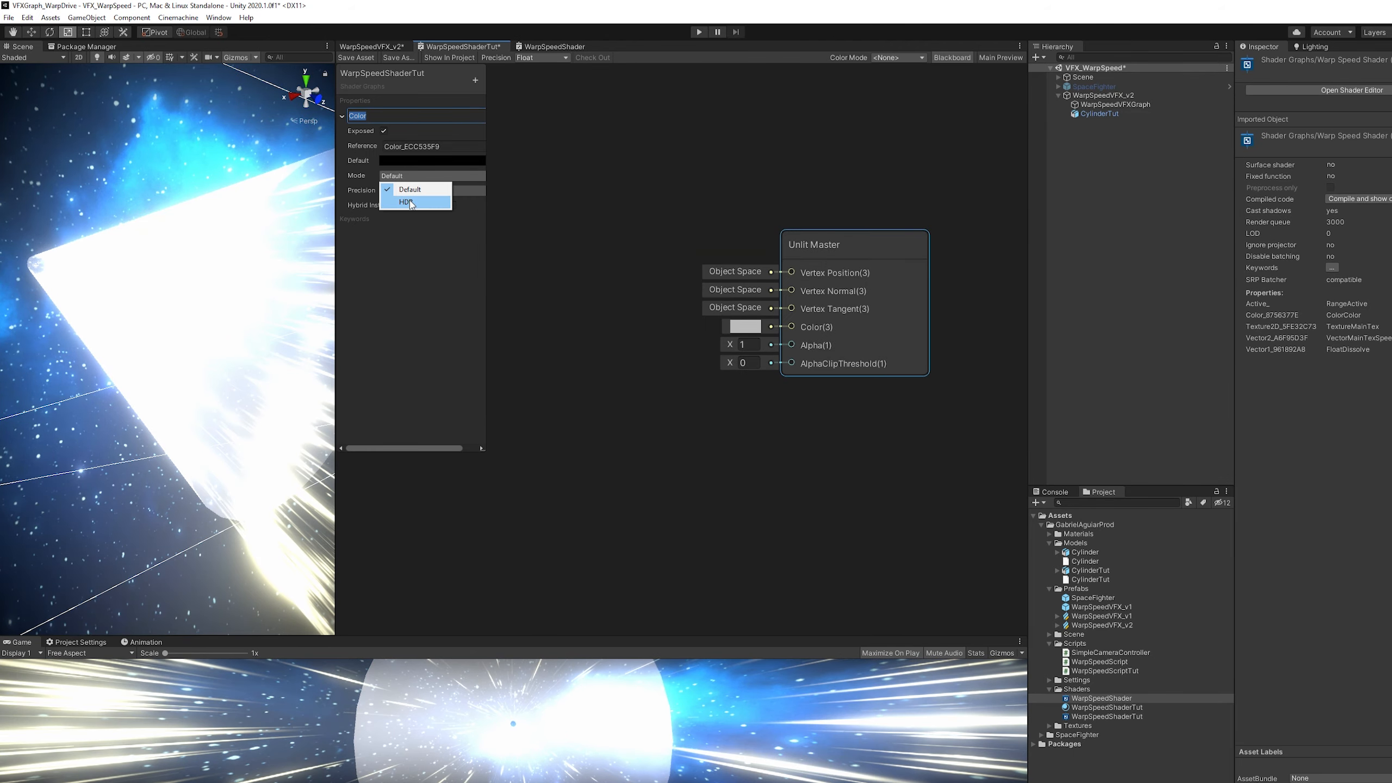
click(405, 160)
click(456, 246)
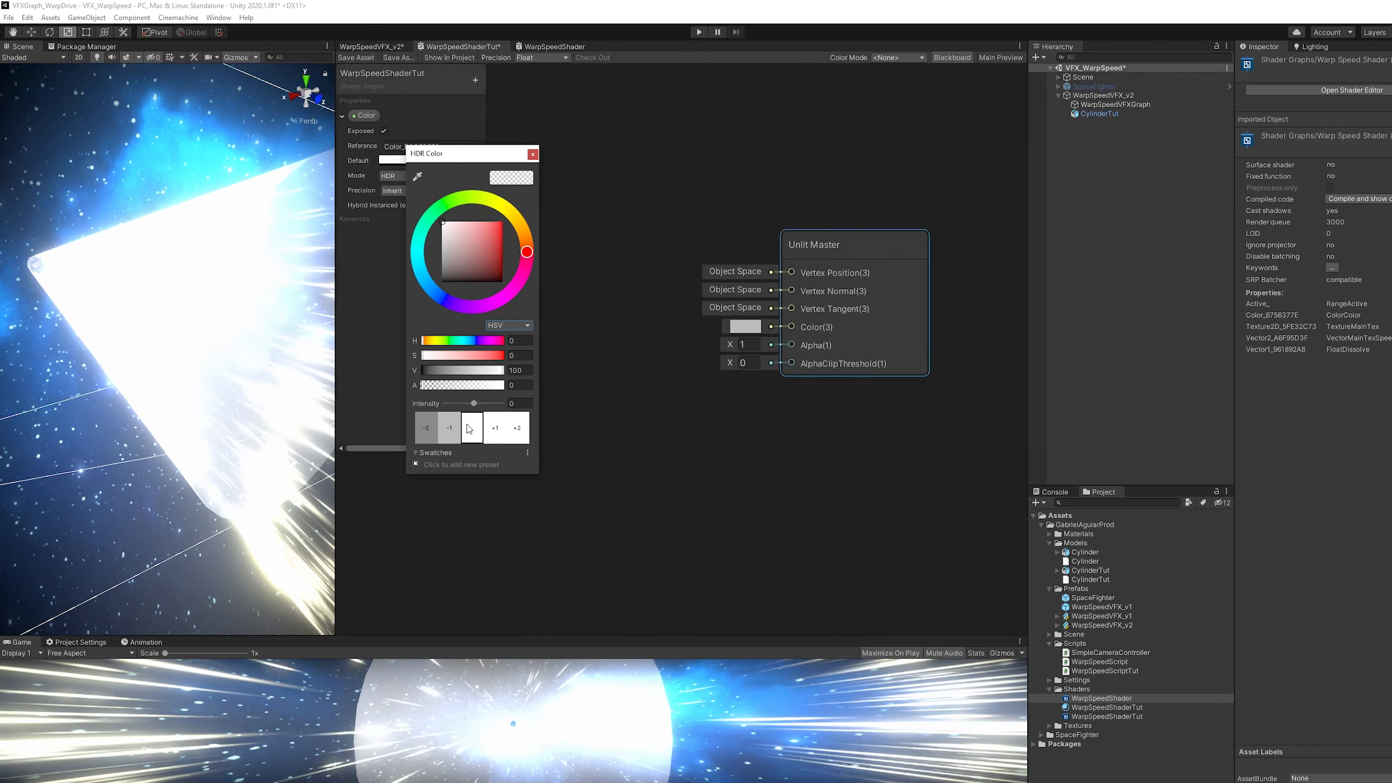
click(533, 154)
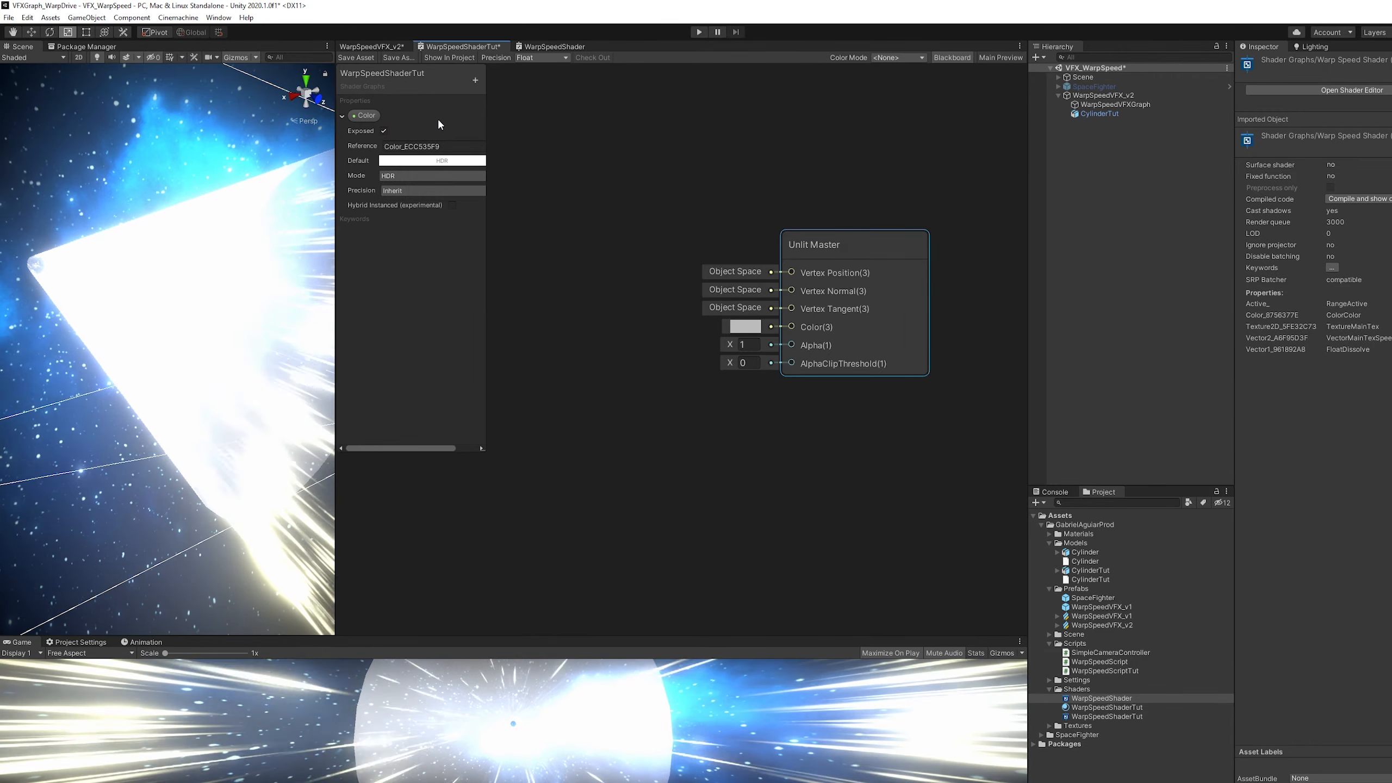
drag(484, 447, 521, 464)
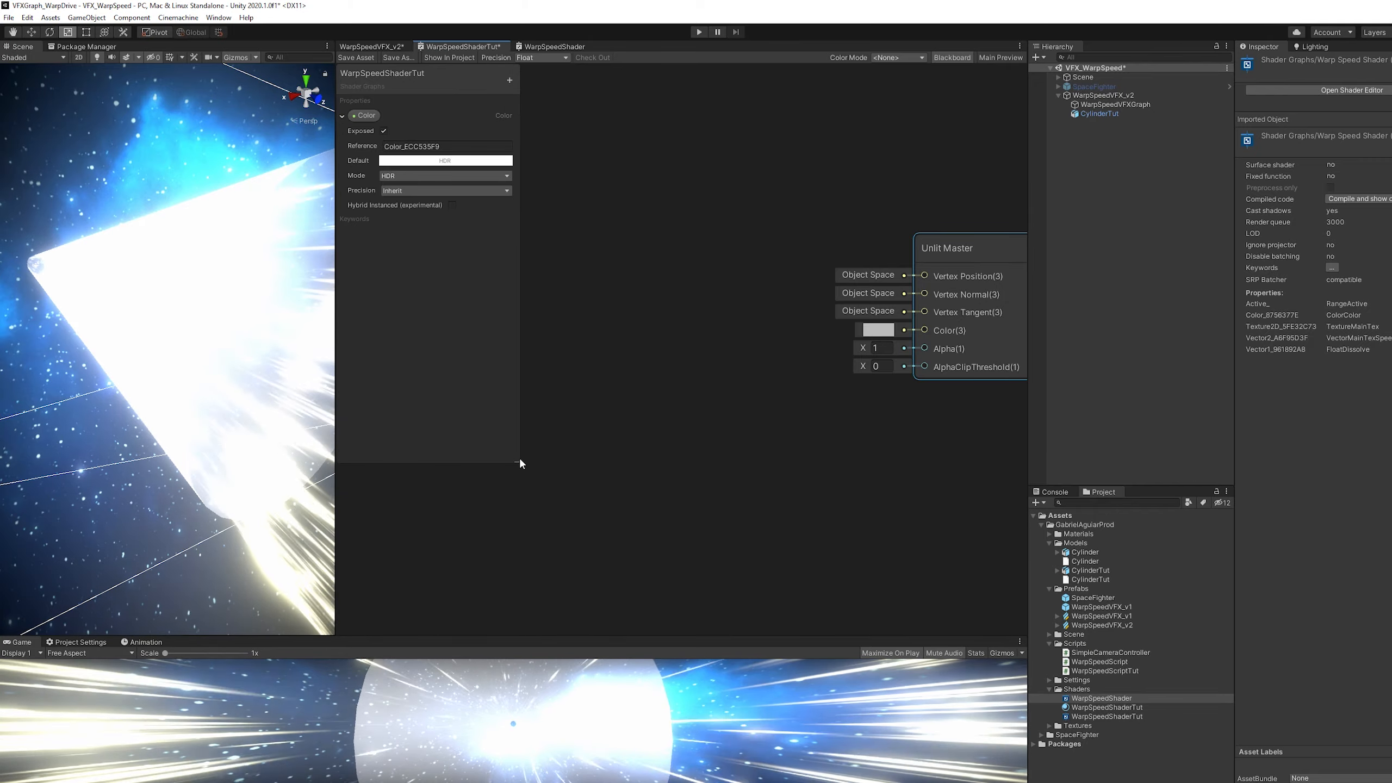
Add a Texture2D property named MainTex with Noise03 as its default texture.
click(509, 80)
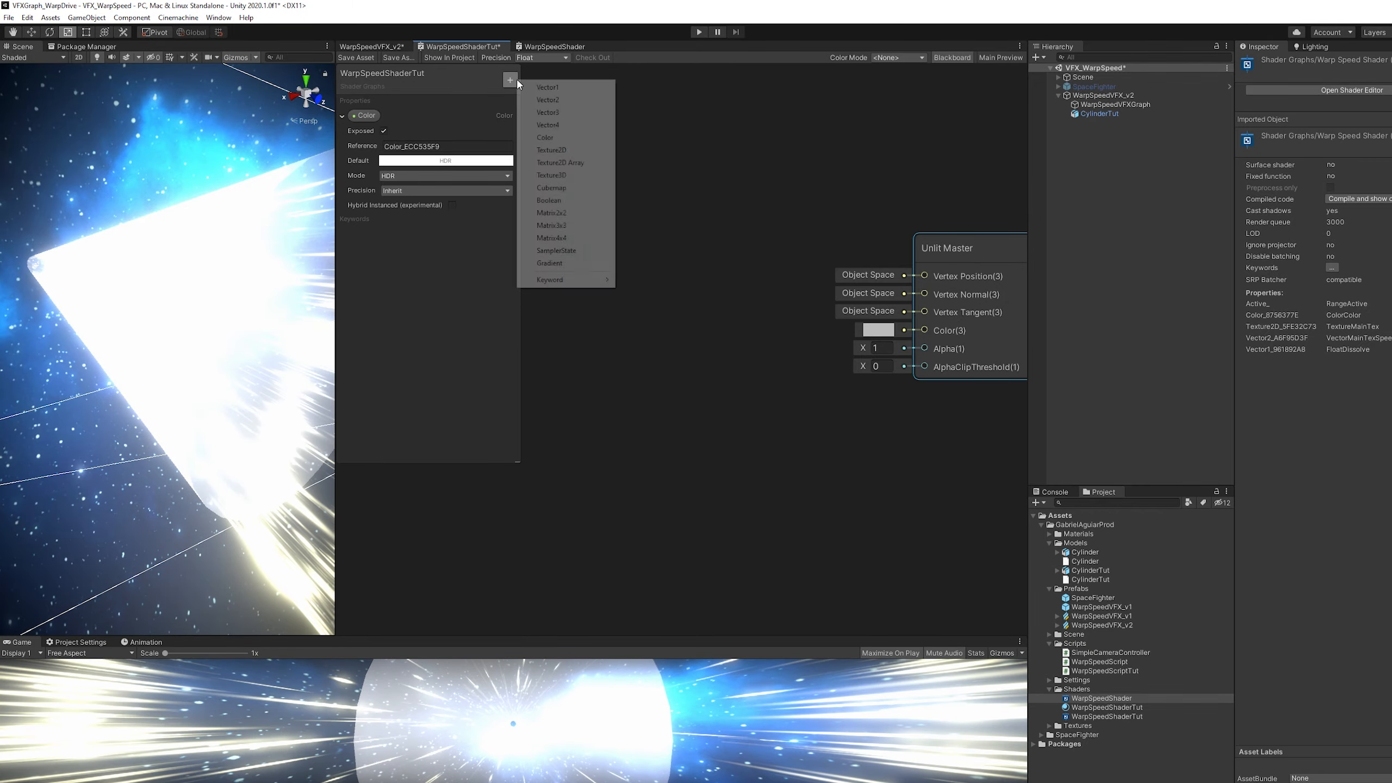
click(558, 151)
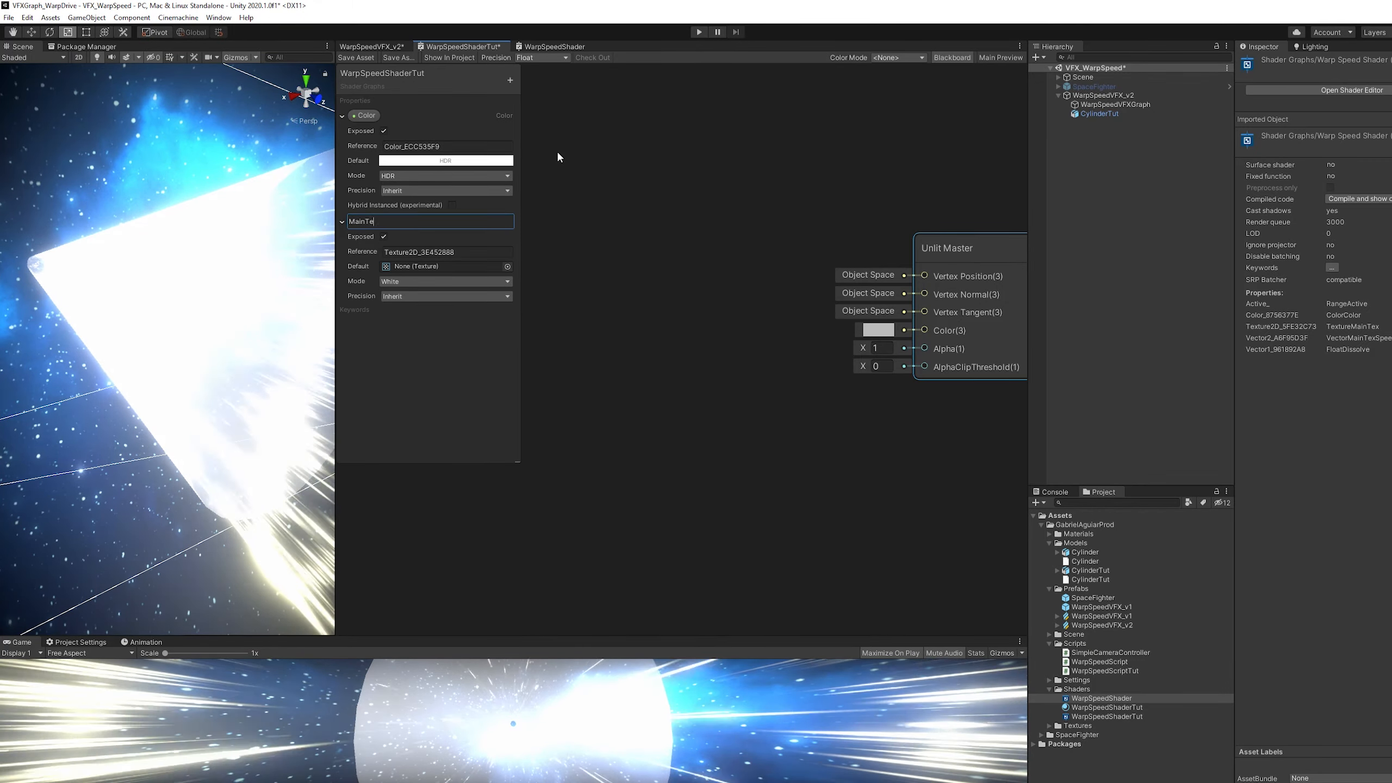
click(507, 266)
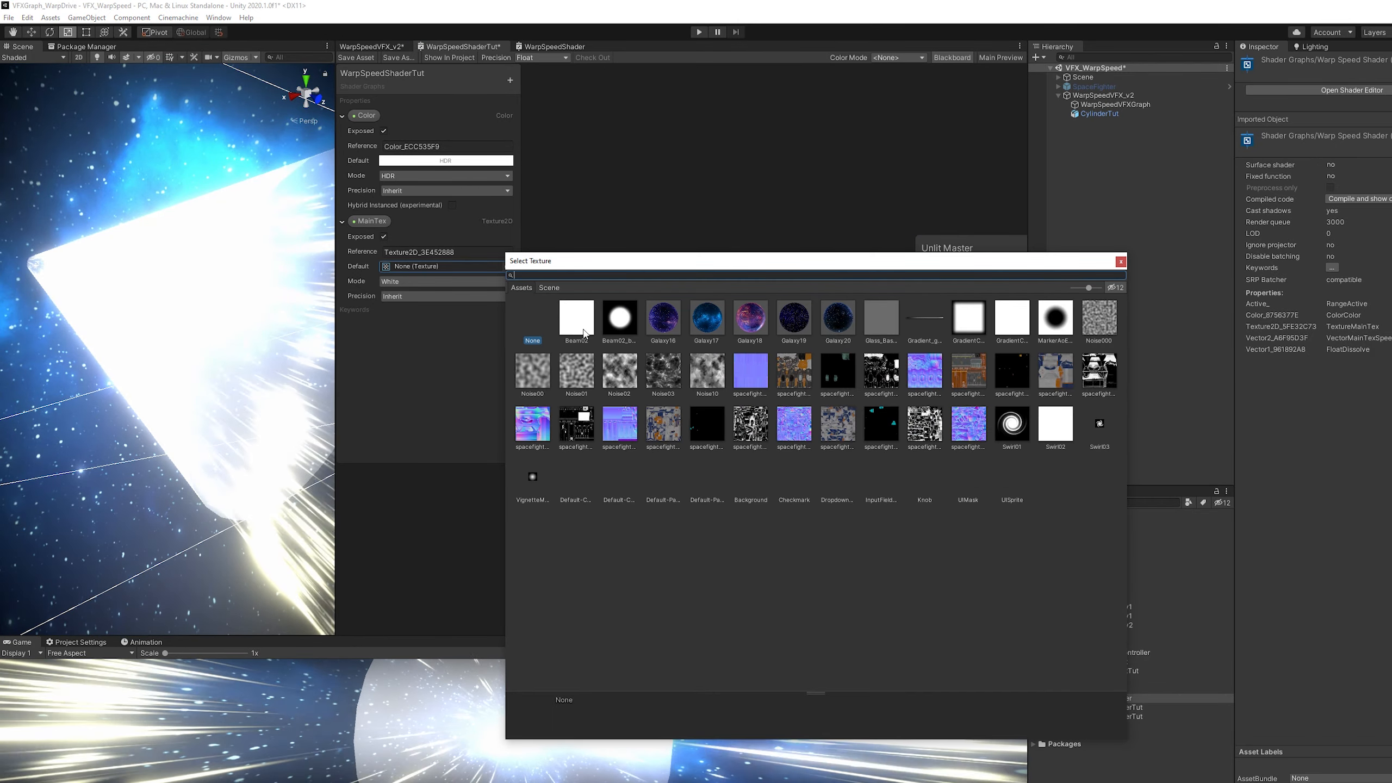
double_click(664, 371)
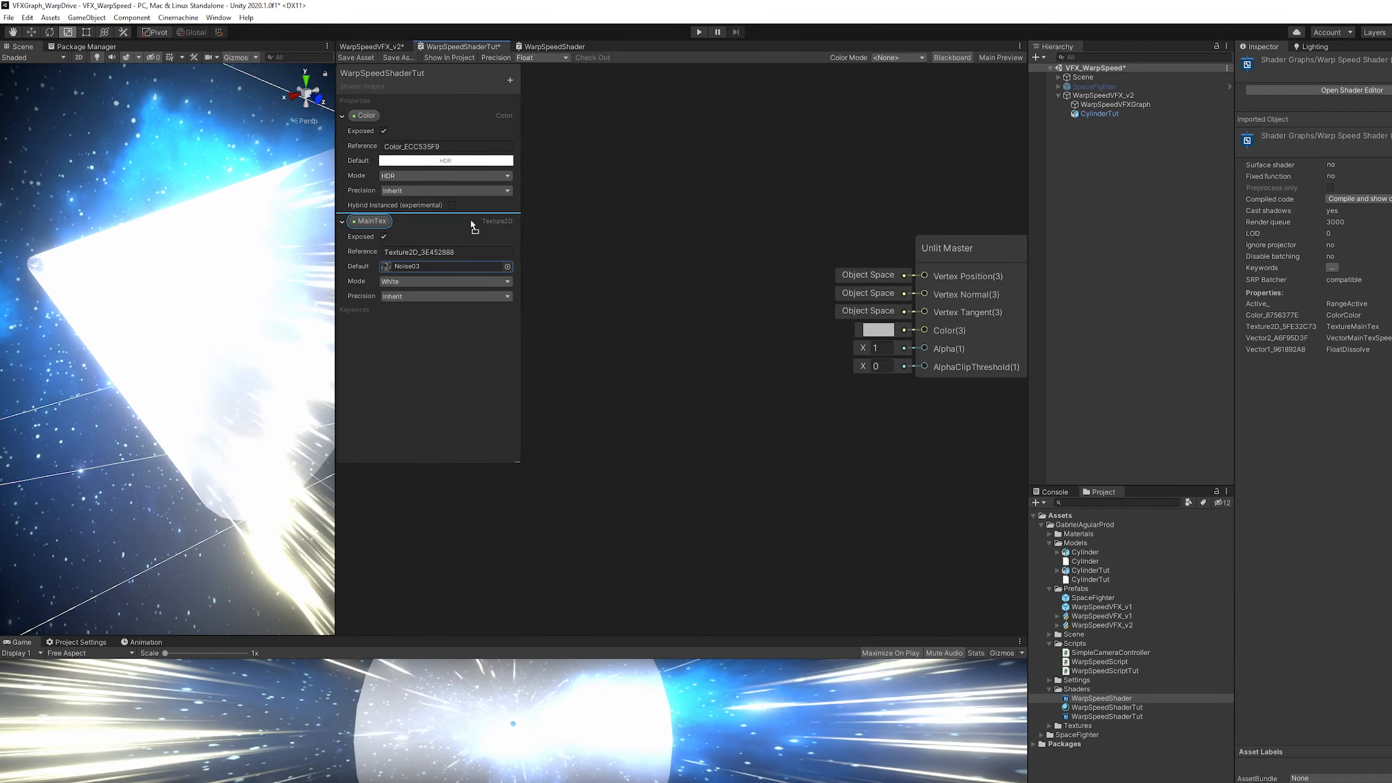
Place the MainTex property in the graph and connect it to a new Sample Texture 2D node.
drag(596, 243, 840, 248)
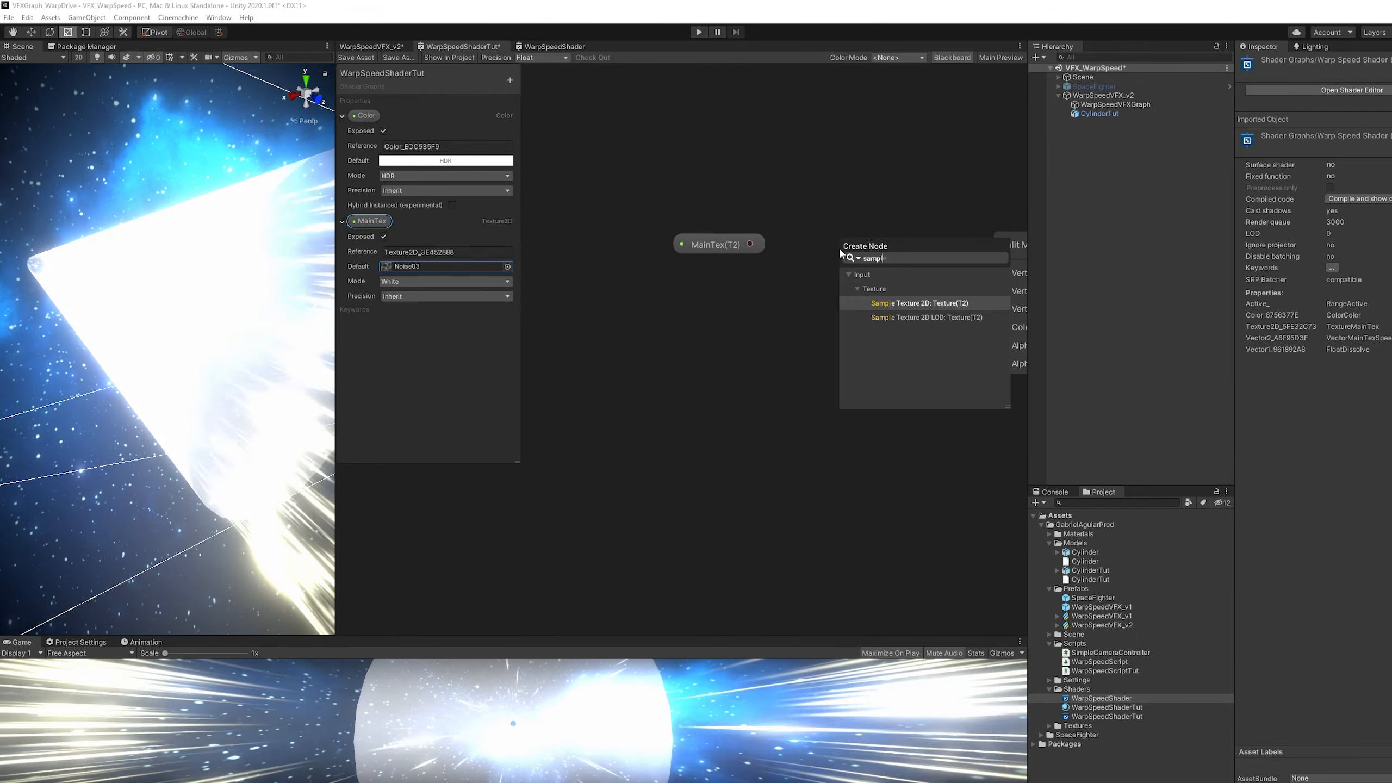
key(Down)
key(Return)
drag(746, 215, 719, 204)
drag(573, 222, 588, 237)
scroll(618, 199, down, 2)
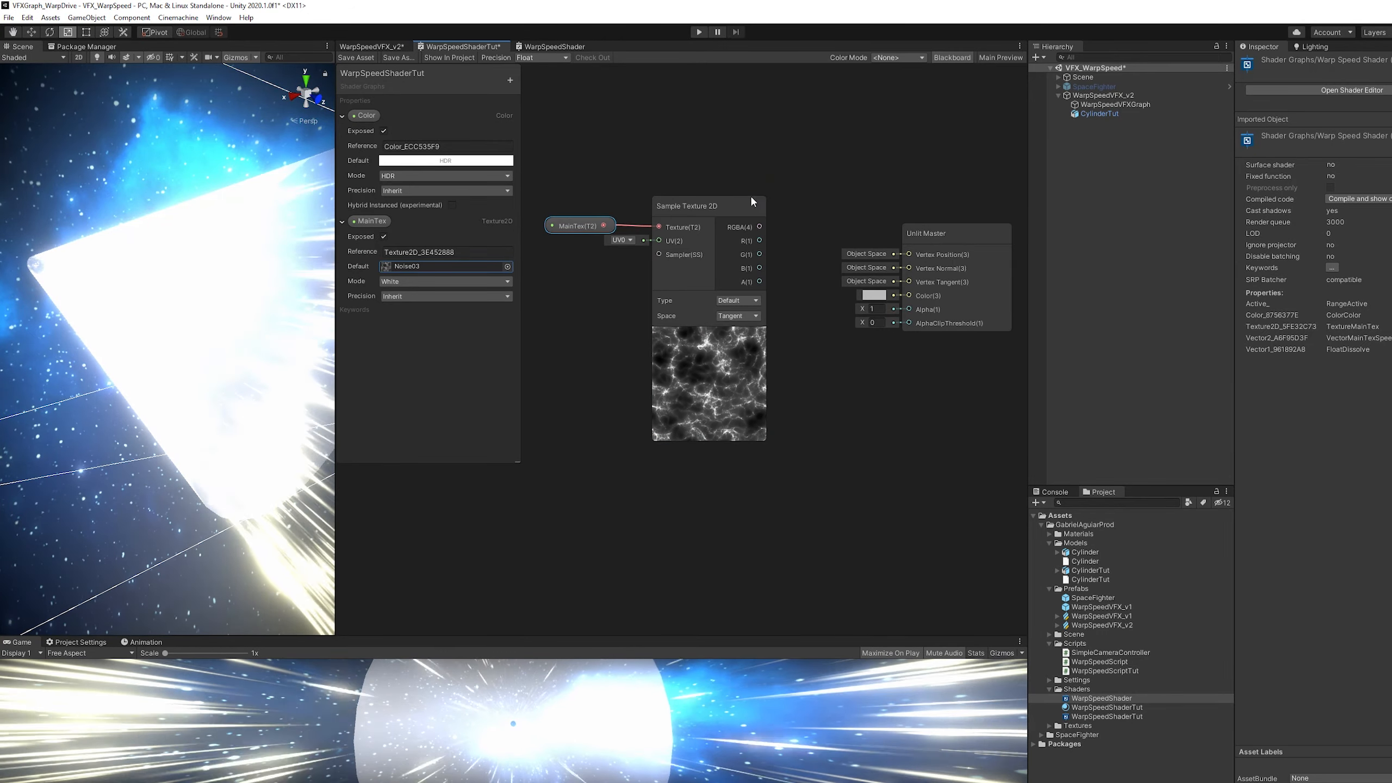
Connect the Sample Texture 2D RGBA output to the Unlit Master's Color input, save the shader, and reposition the master node.
drag(757, 226, 891, 297)
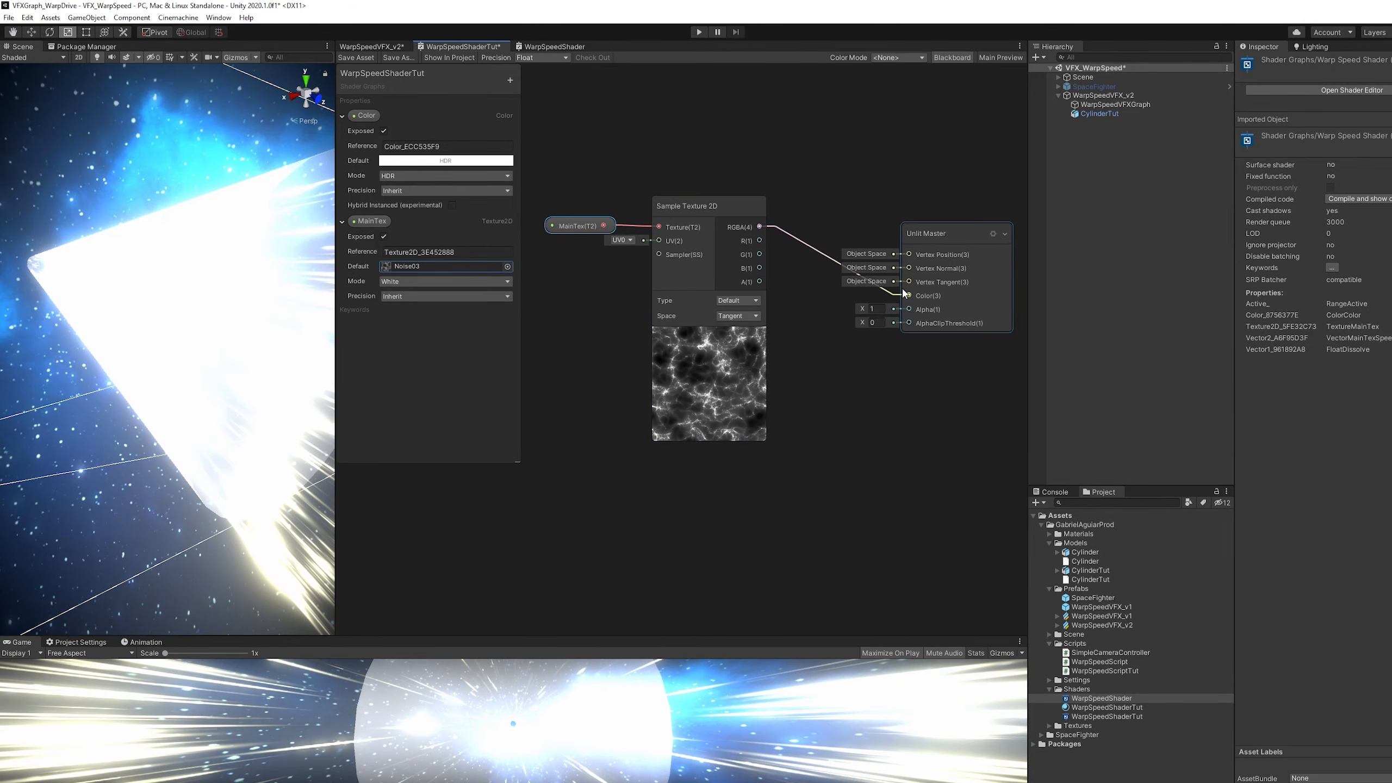
click(356, 58)
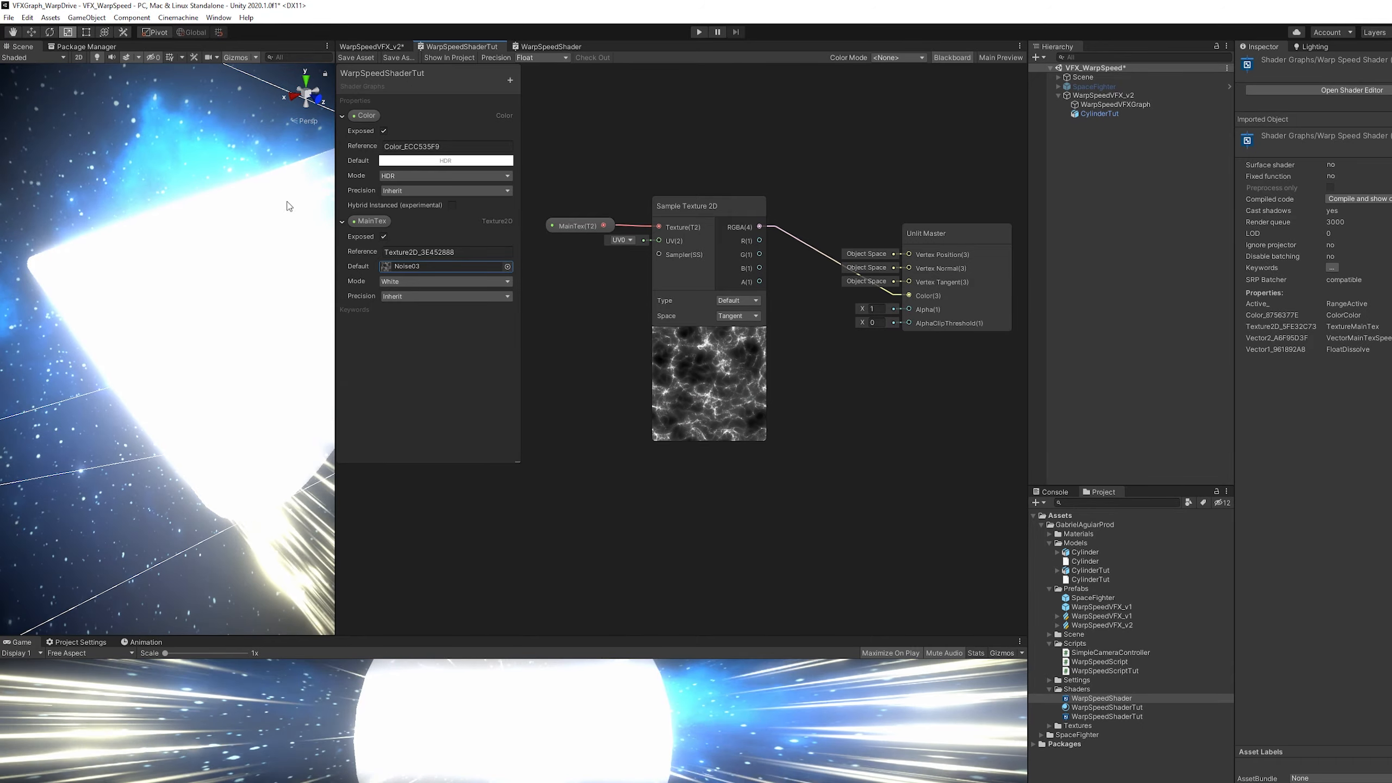
drag(935, 235, 961, 166)
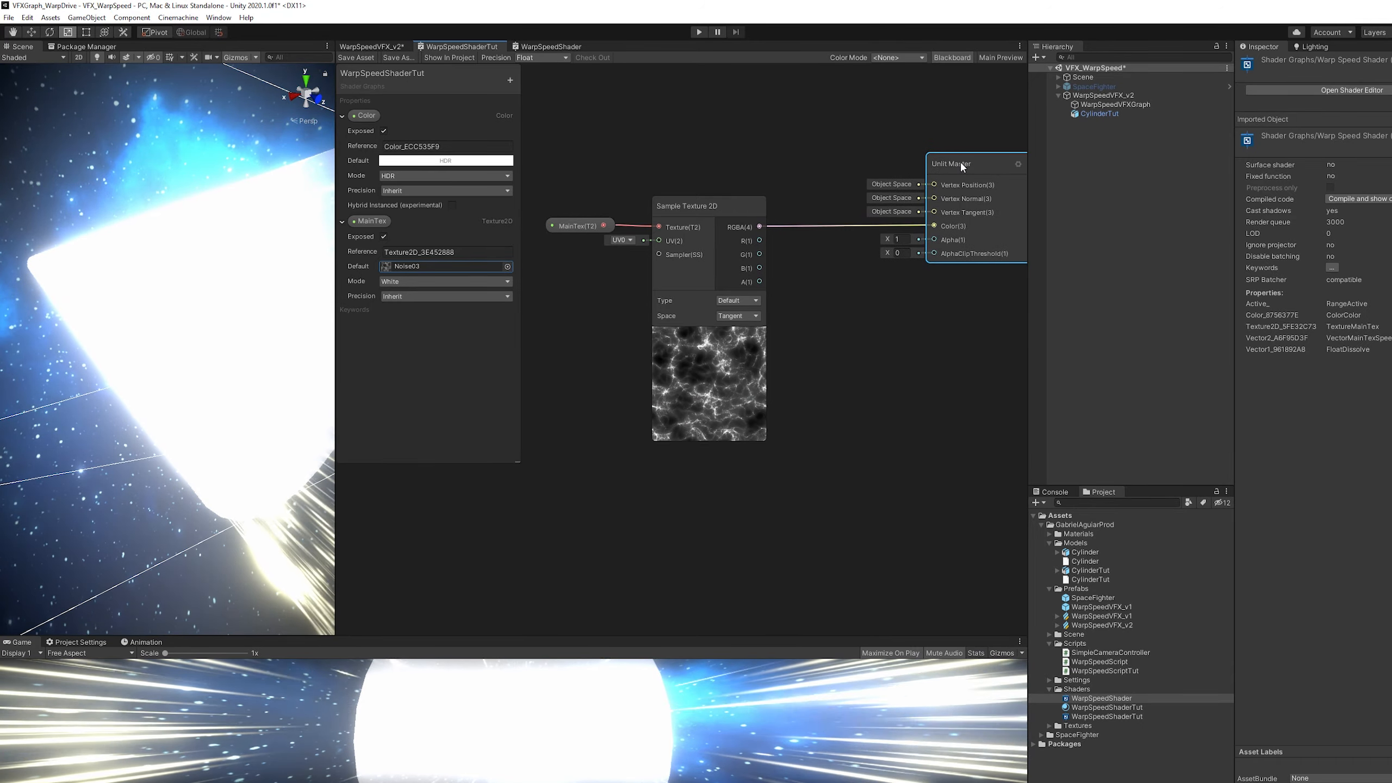
Assign the Noise03 texture to MainTex in CylinderTut's material and view the cylinder in the scene.
click(1100, 114)
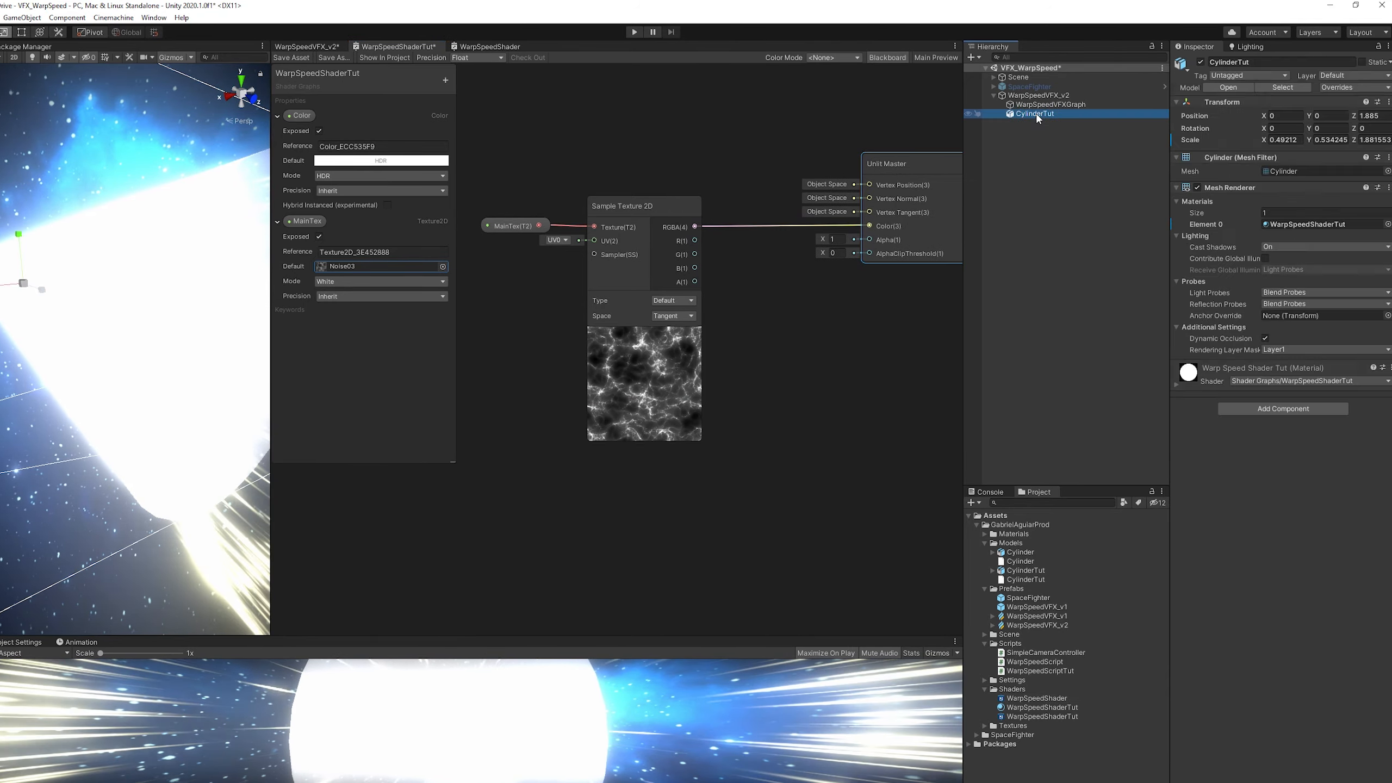
click(1185, 381)
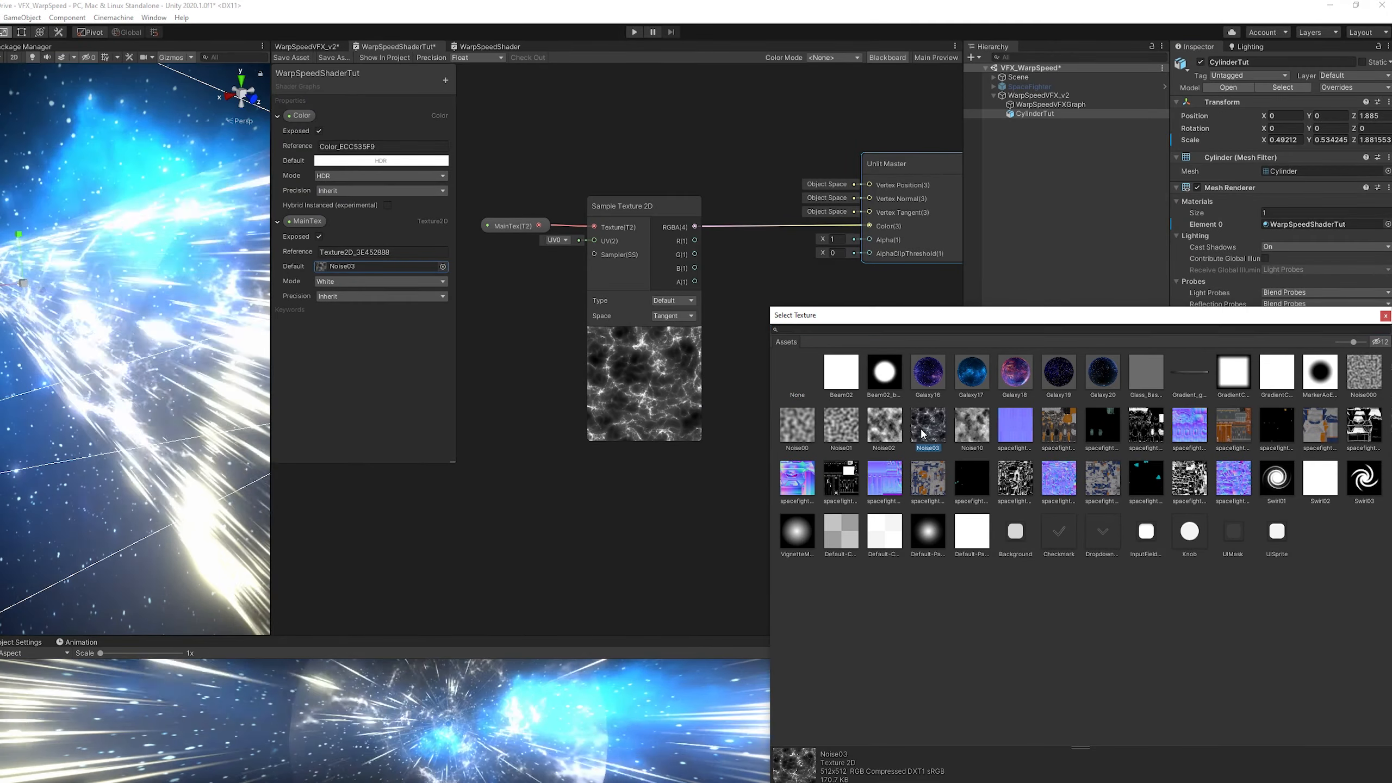
double_click(917, 429)
right_drag(218, 358, 204, 267)
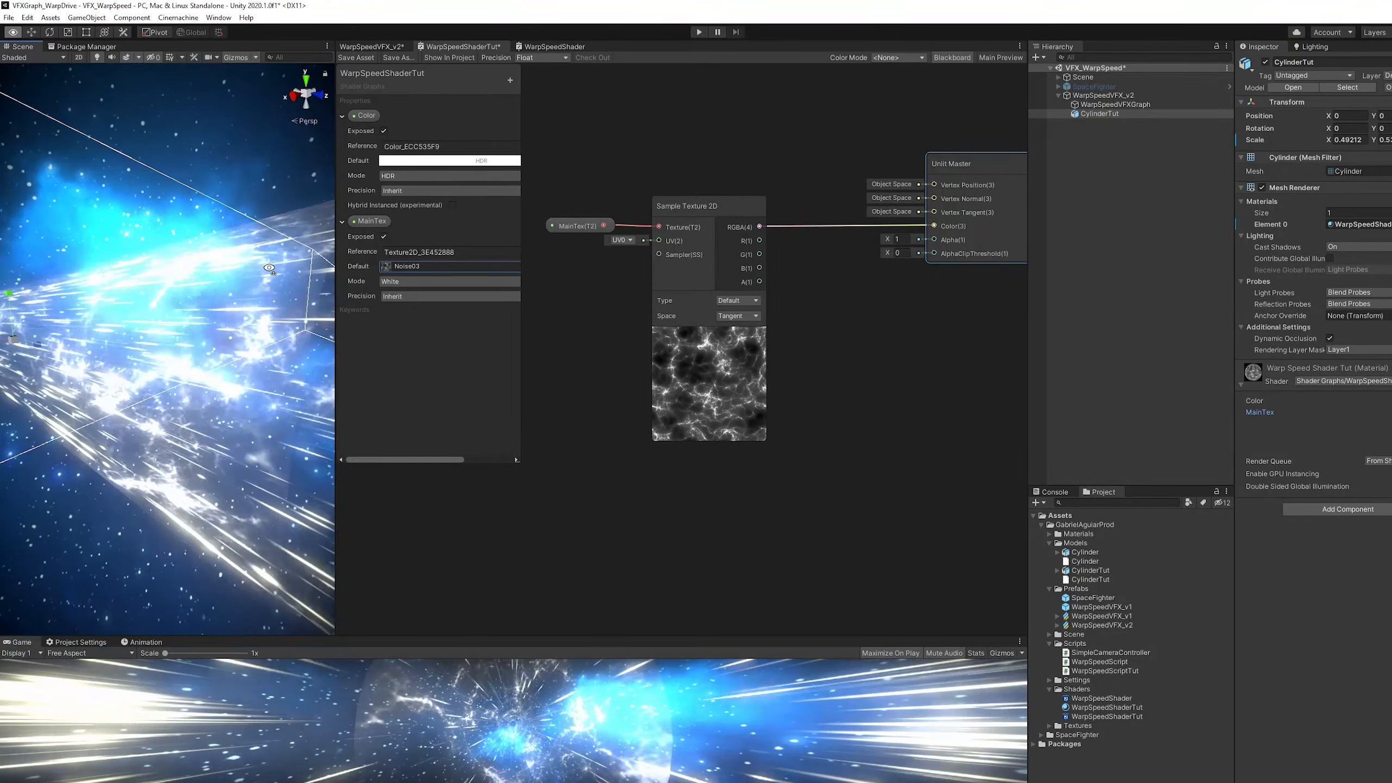
Add a Time node to the shader graph in the empty area beside the Sample Texture 2D node.
drag(436, 464, 492, 648)
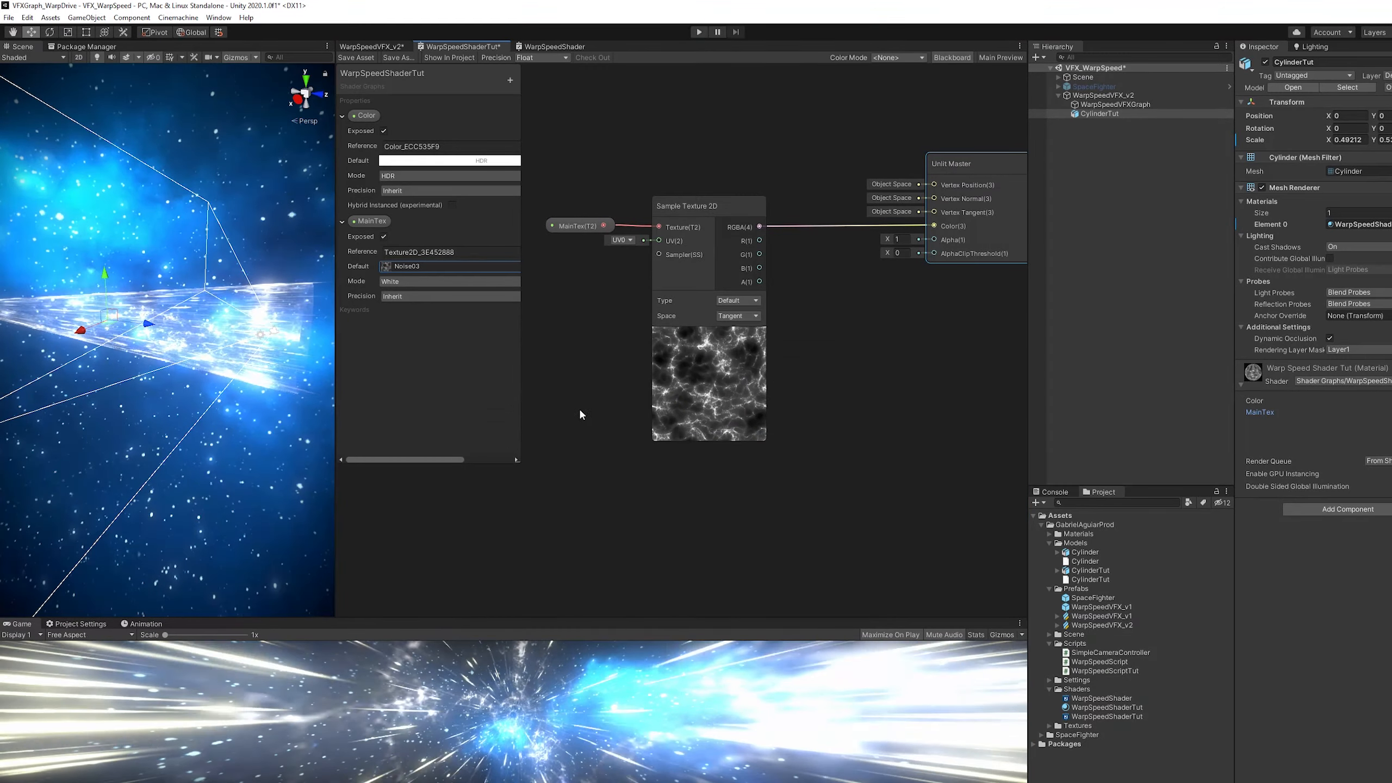
middle_drag(578, 407, 735, 364)
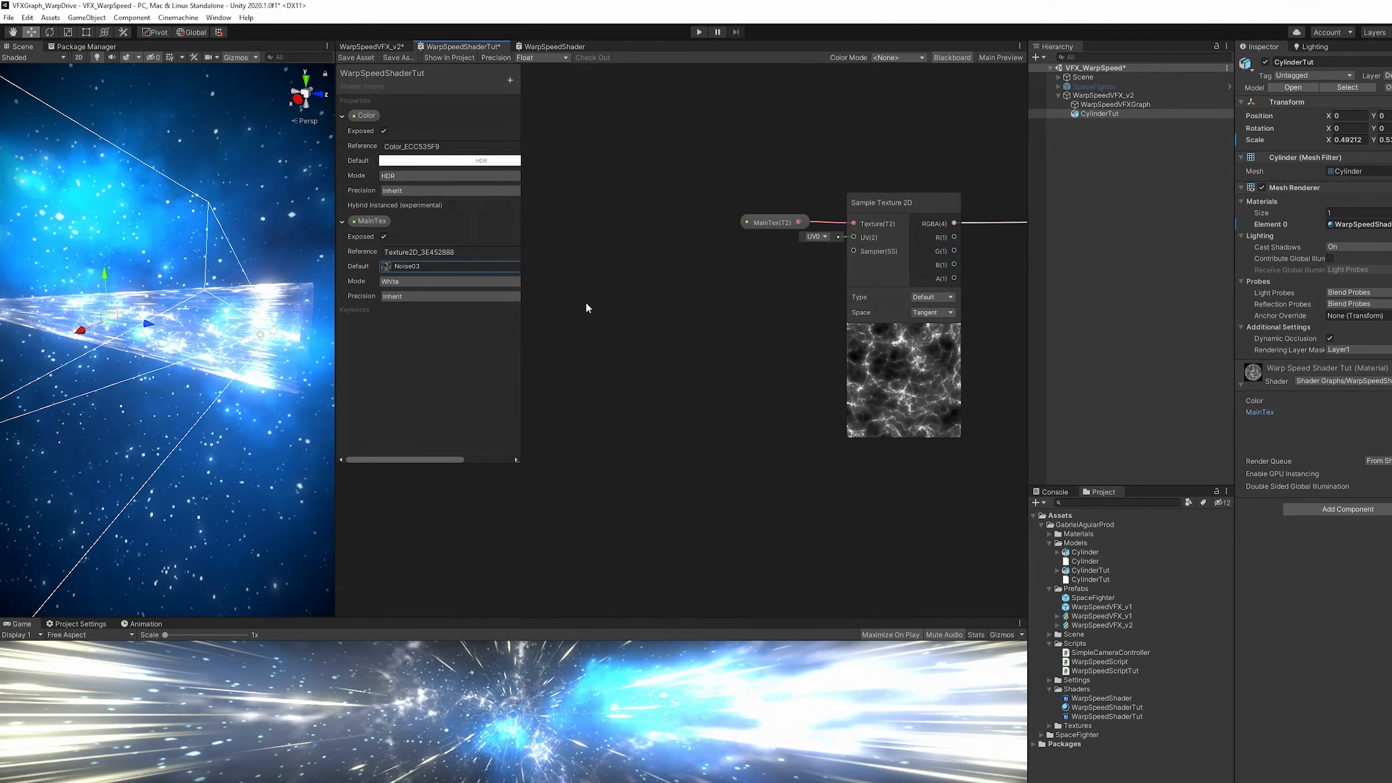
key(space)
text(time)
key(Return)
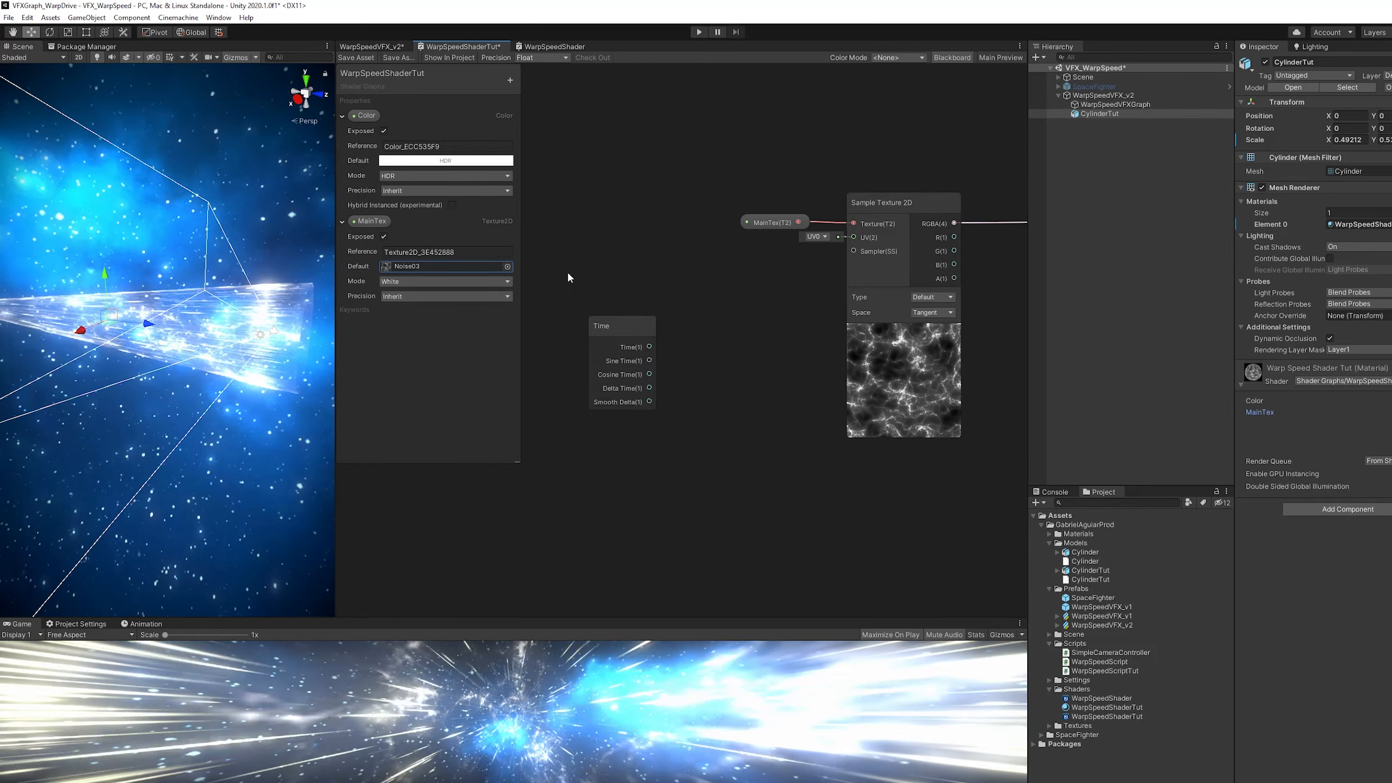
Add a Vector2 property named MainTexSpeed to the shader.
click(509, 80)
click(548, 105)
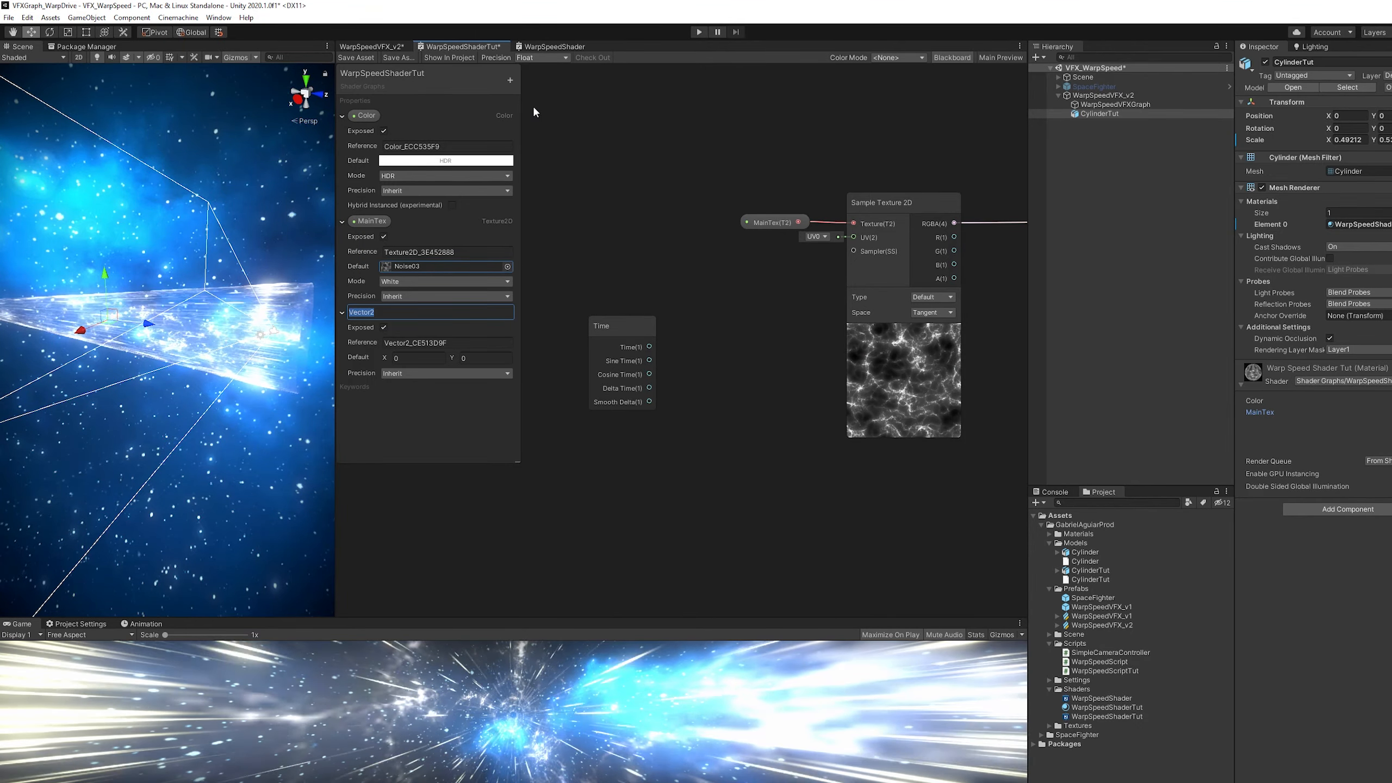
text(MainTexSpeed)
key(Return)
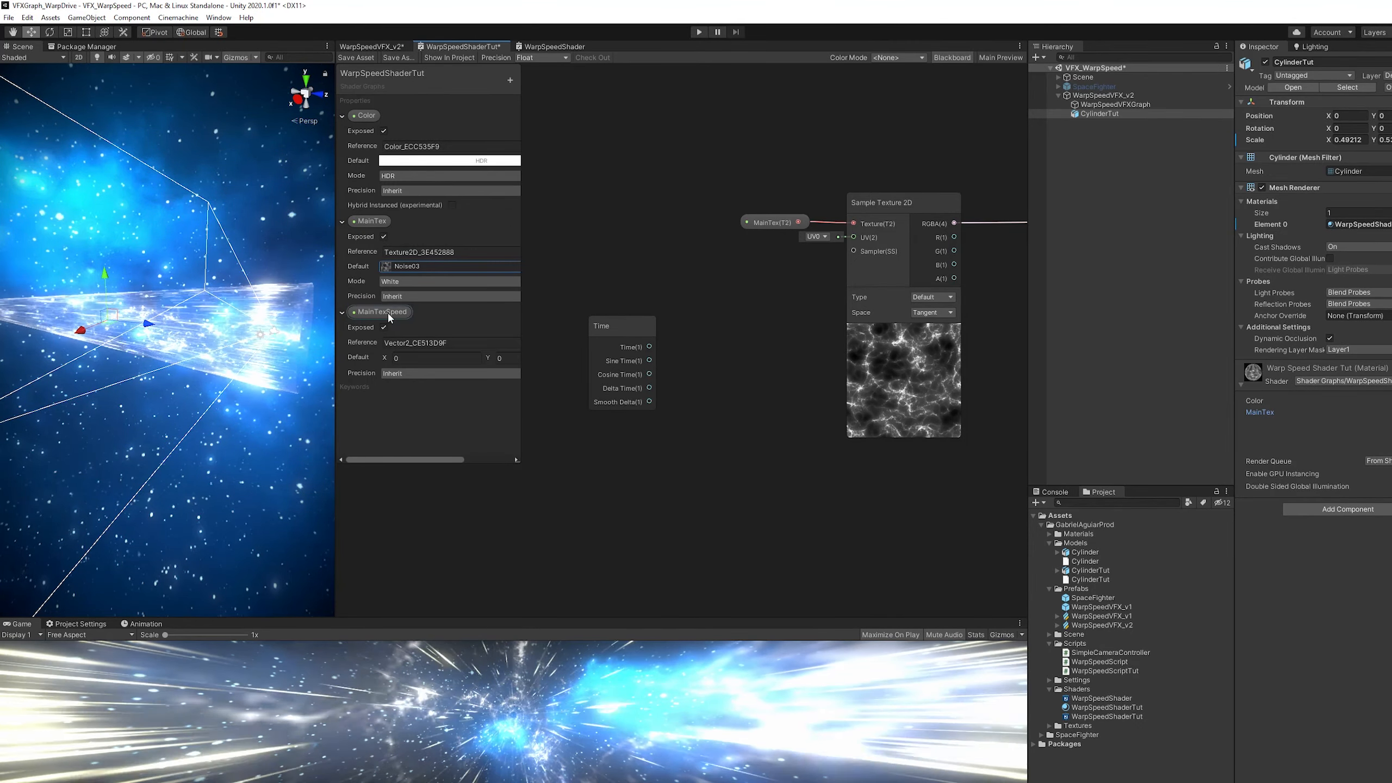
Place MainTexSpeed in the graph and multiply it by the Time output using a Multiply node.
drag(740, 335, 739, 335)
click(792, 388)
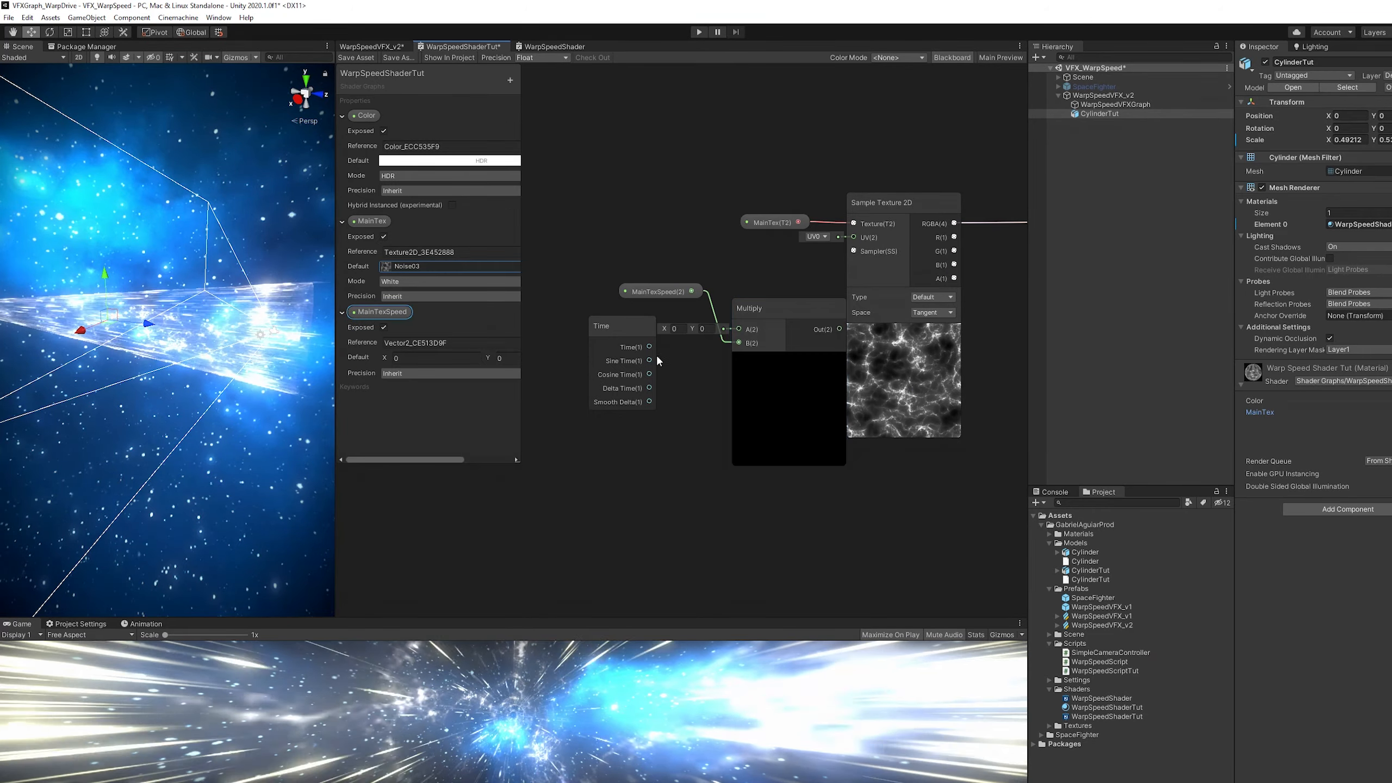
drag(650, 346, 751, 329)
drag(752, 313, 567, 345)
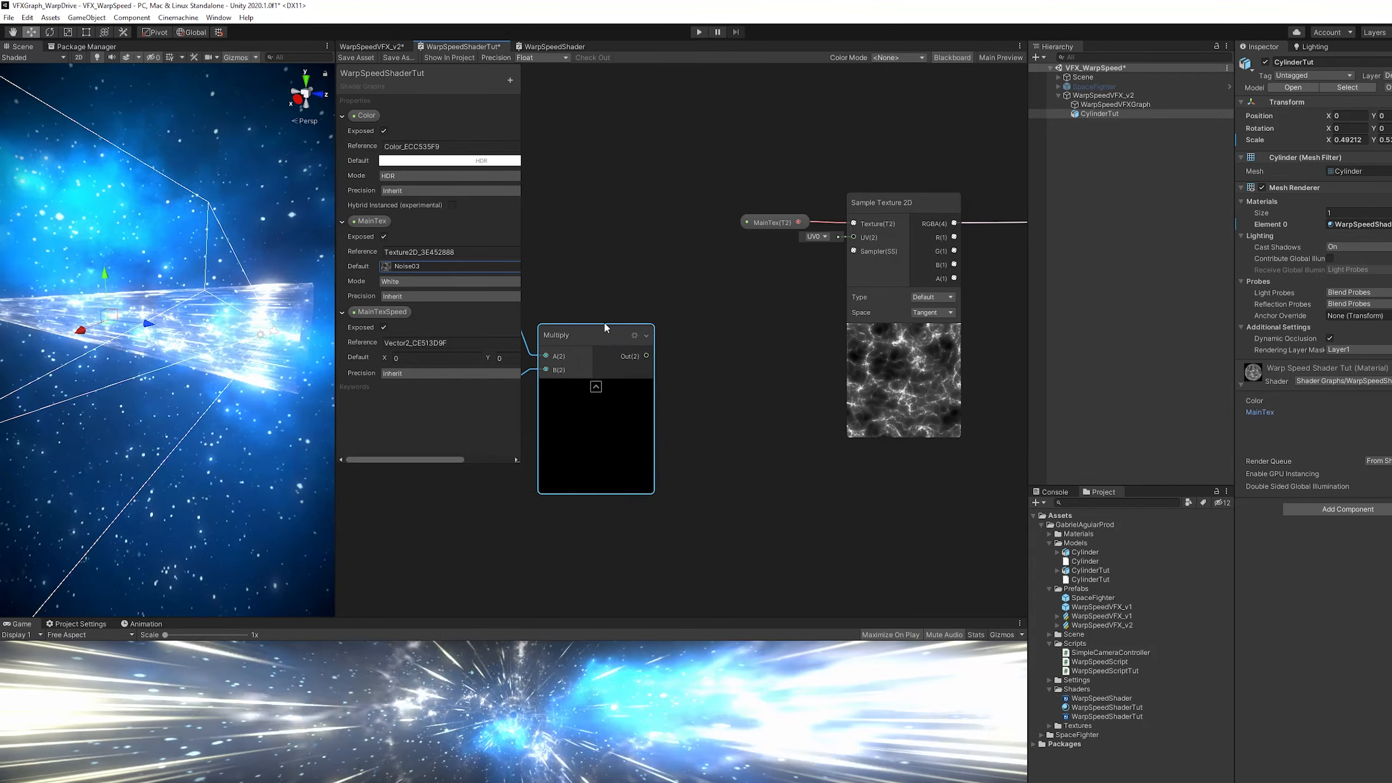
Add a Tiling And Offset node, feeding the Multiply output into Offset and its own output into Sample Texture 2D's UV.
key(space)
text(til)
key(Return)
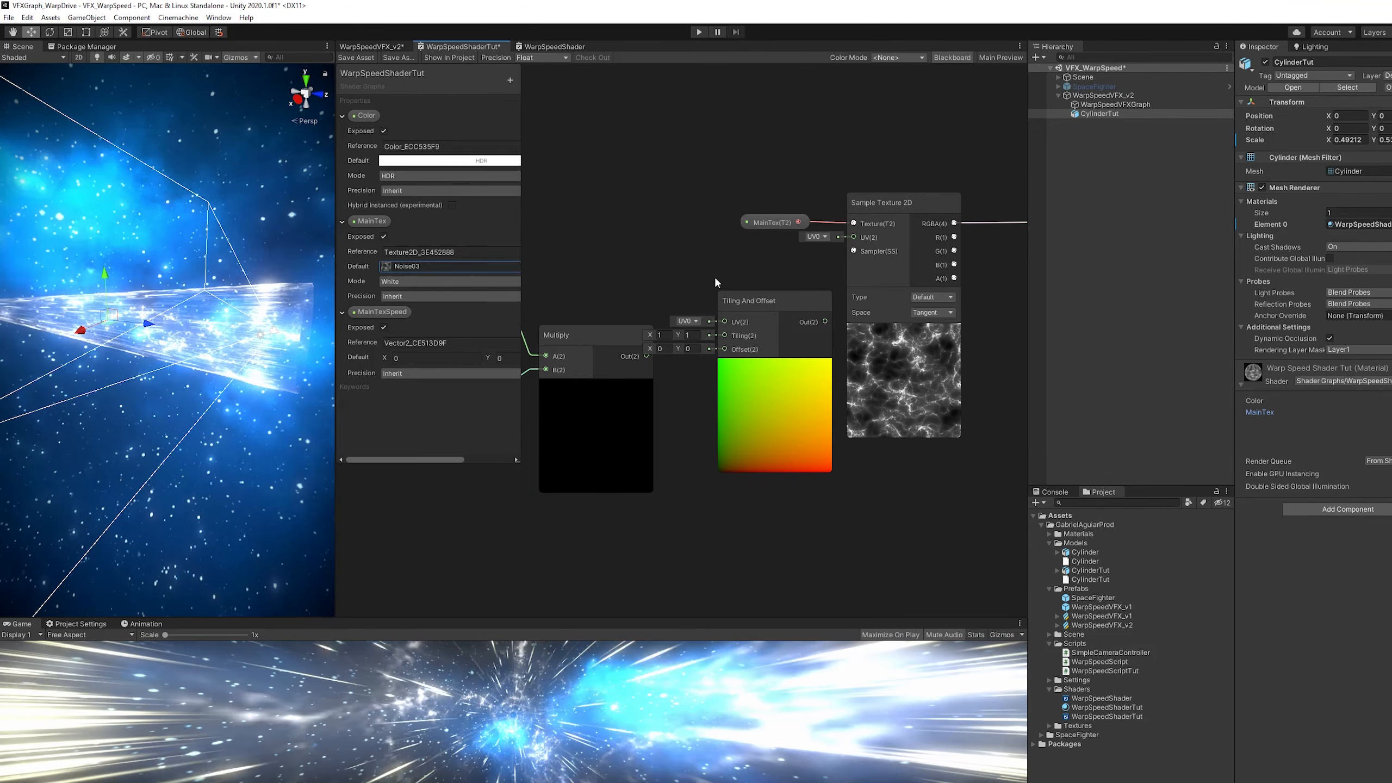
drag(713, 348, 722, 345)
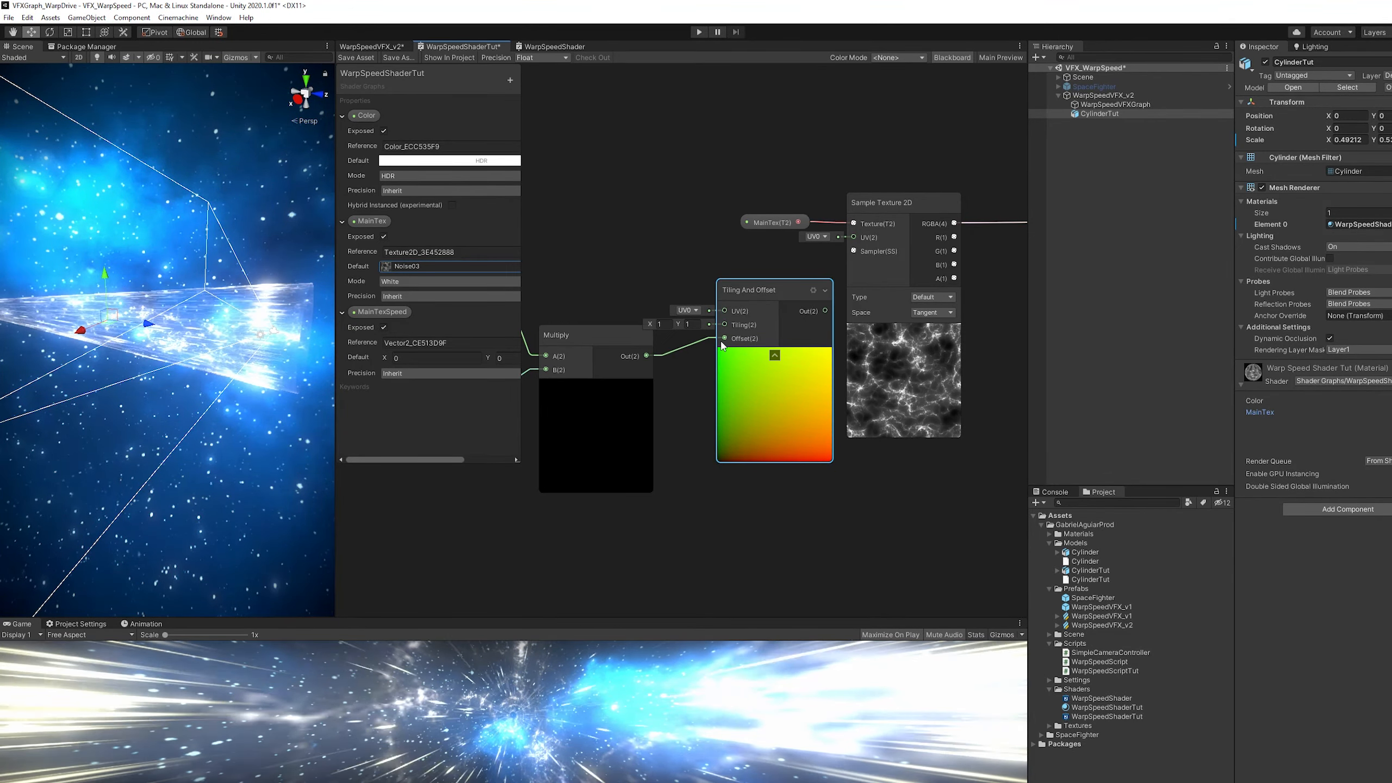
drag(770, 300, 853, 238)
click(598, 388)
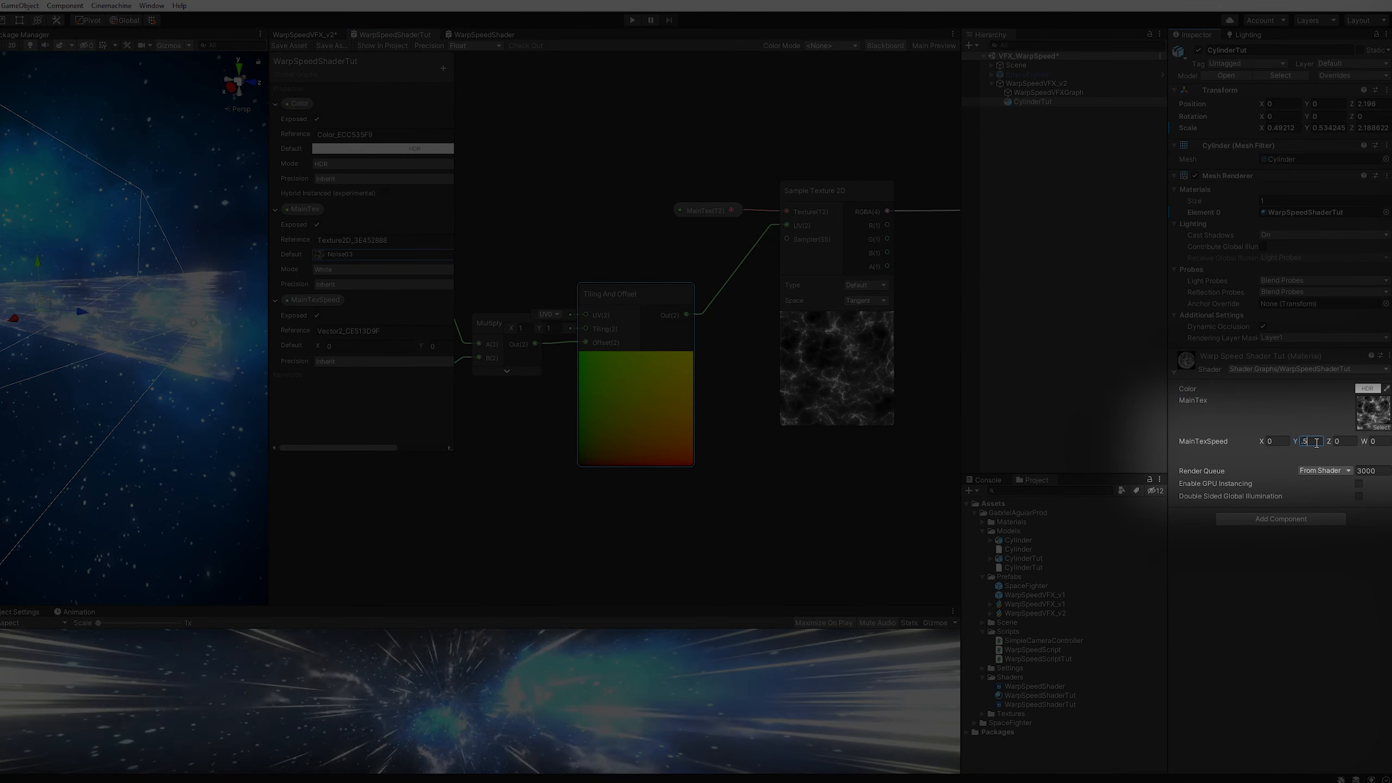
Set MainTexSpeed Y to -0.5 on the cylinder's material and enlarge the Game view to check the motion.
text(-0.5)
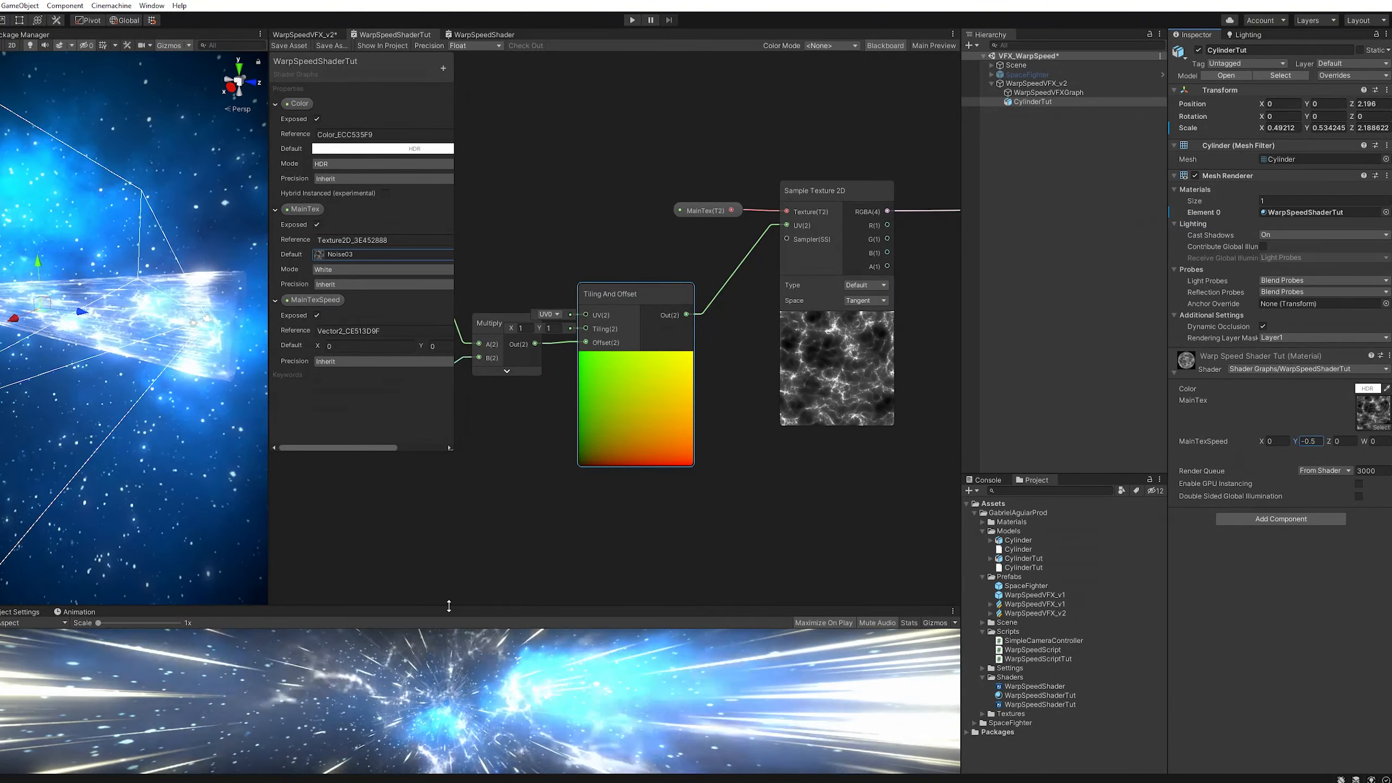
drag(448, 606, 475, 392)
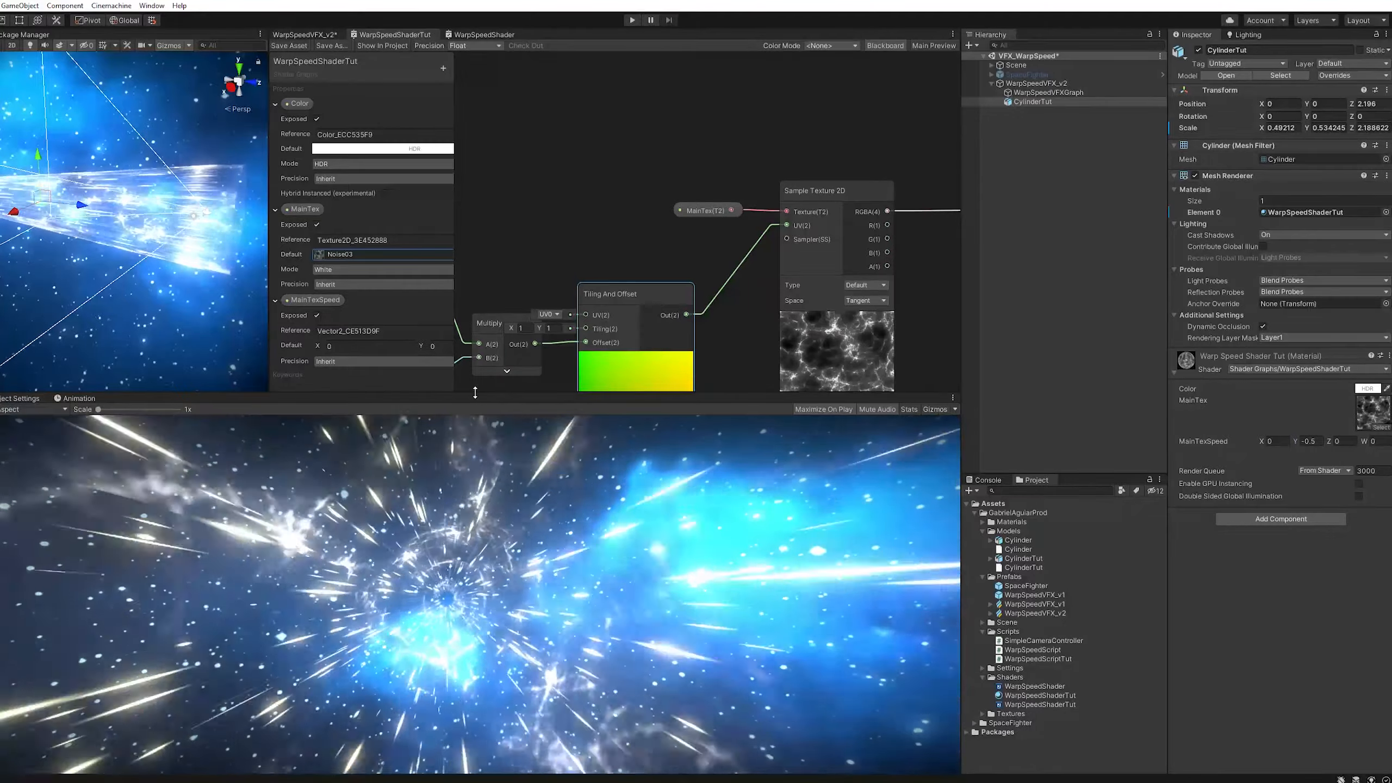
drag(475, 393, 475, 494)
Multiply the Color property by the Sample Texture 2D RGBA output and connect the result to the Unlit Master's Color input.
middle_drag(797, 261, 475, 246)
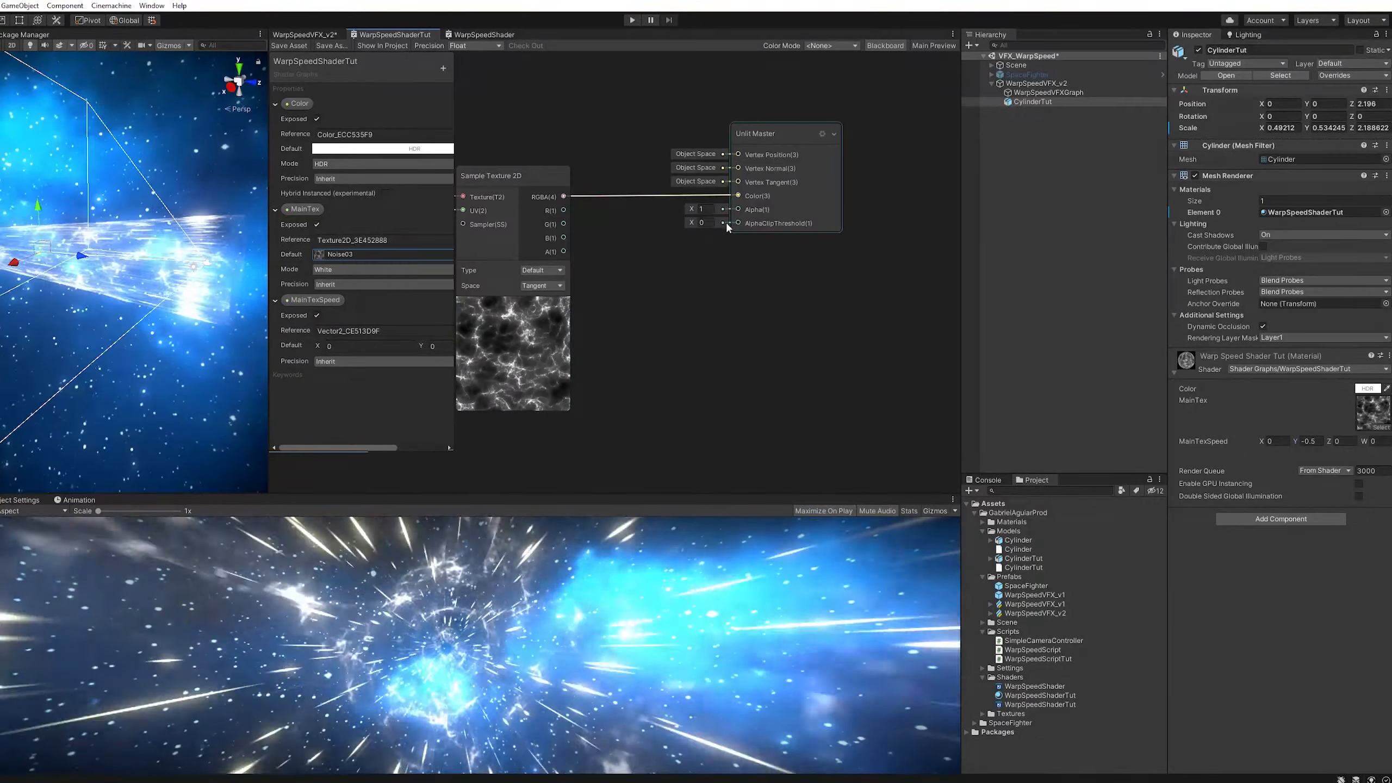
drag(751, 165, 966, 172)
middle_drag(672, 129, 720, 164)
key(space)
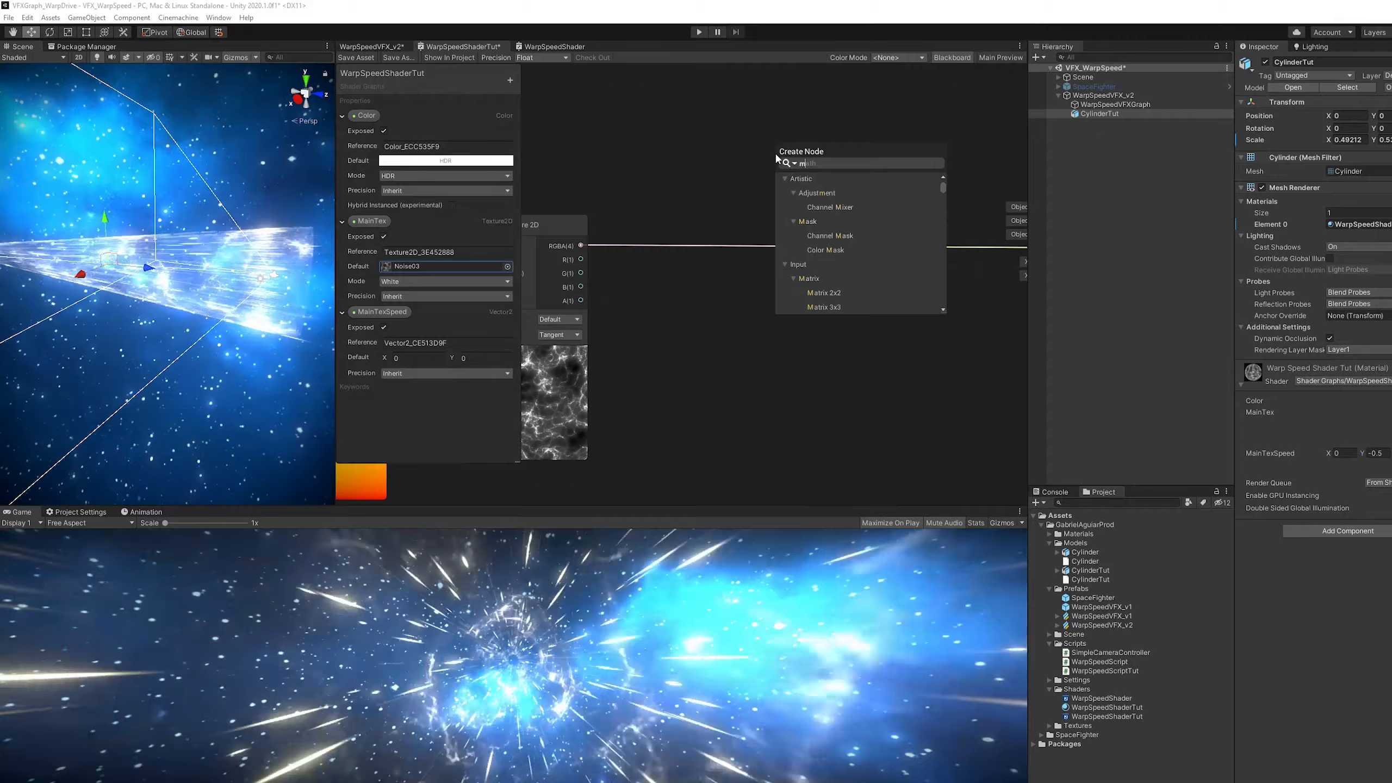
key(Return)
drag(543, 114, 787, 197)
drag(581, 246, 786, 210)
middle_drag(873, 150, 709, 192)
drag(720, 239, 878, 209)
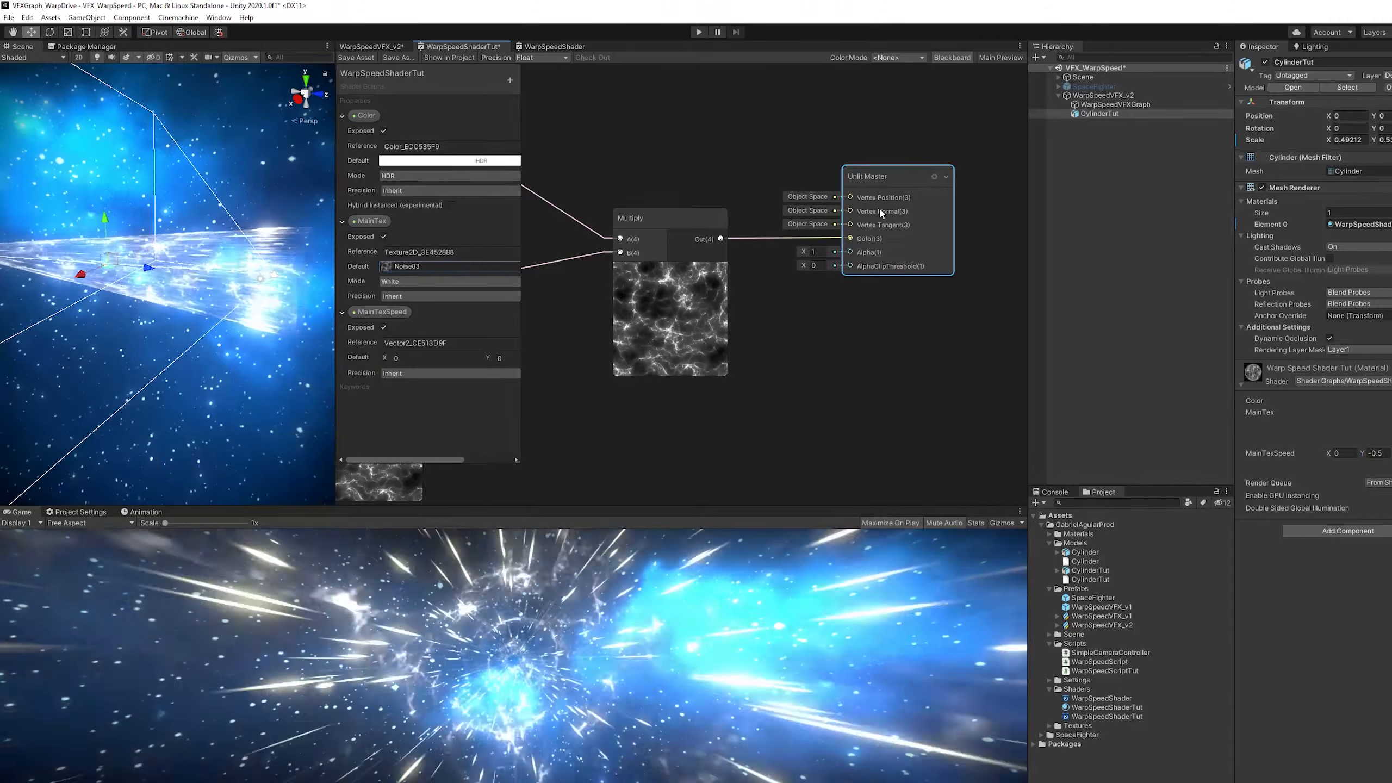
Make room between the nodes and insert a Power node between Sample Texture 2D and the color Multiply node.
scroll(818, 212, down, 4)
drag(889, 161, 605, 258)
drag(725, 216, 851, 227)
scroll(590, 230, up, 3)
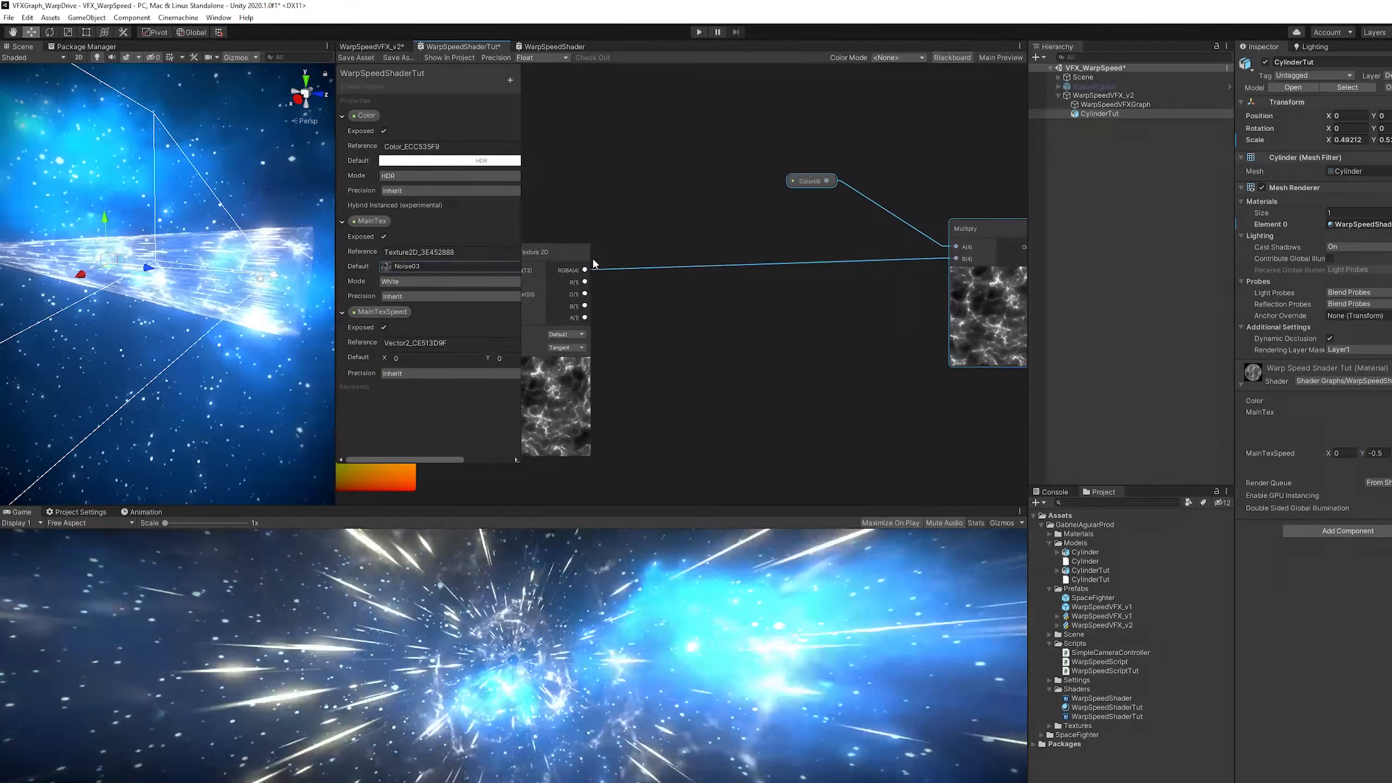
drag(584, 270, 735, 264)
text(power)
key(Return)
drag(967, 260, 964, 259)
drag(766, 262, 810, 257)
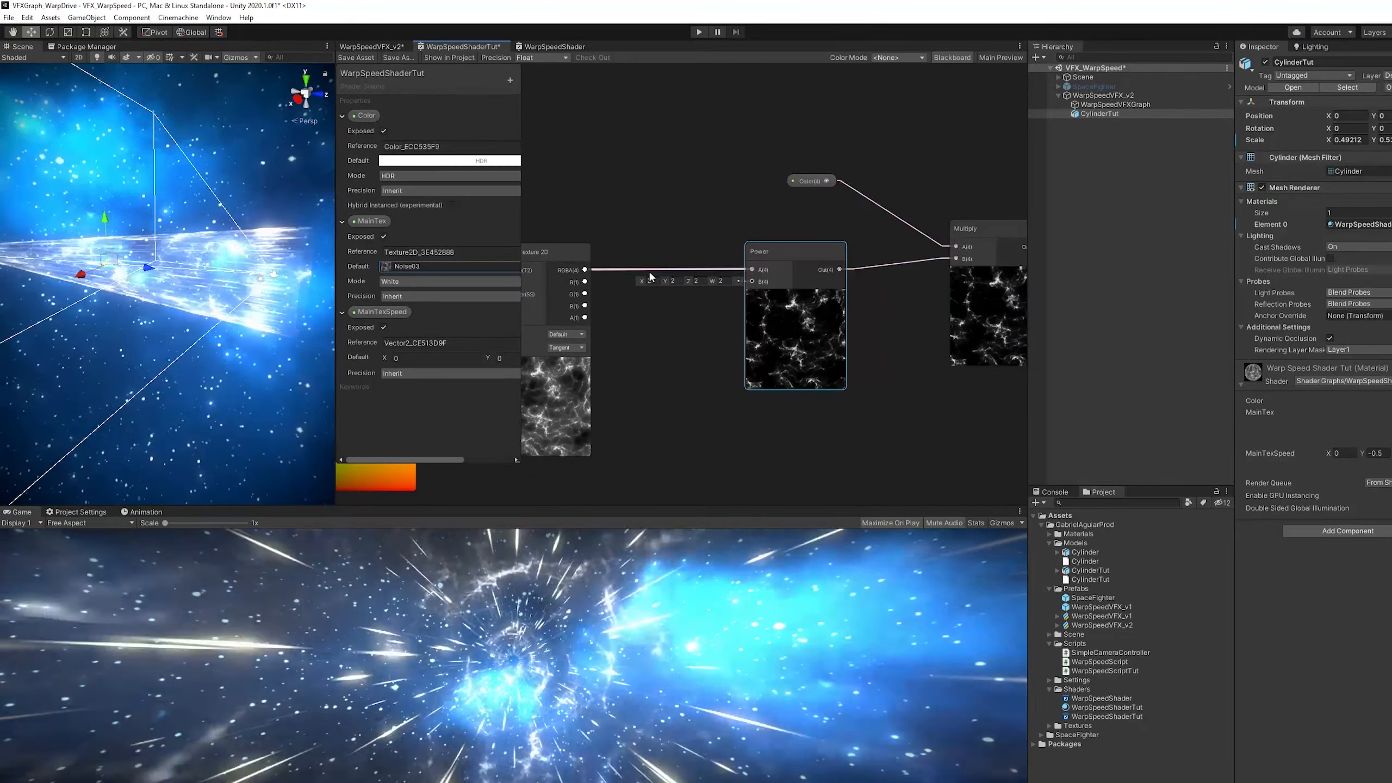
Add a Vector1 property named Dissolve with default 1 and connect it to the Power node's B input.
click(511, 81)
click(536, 92)
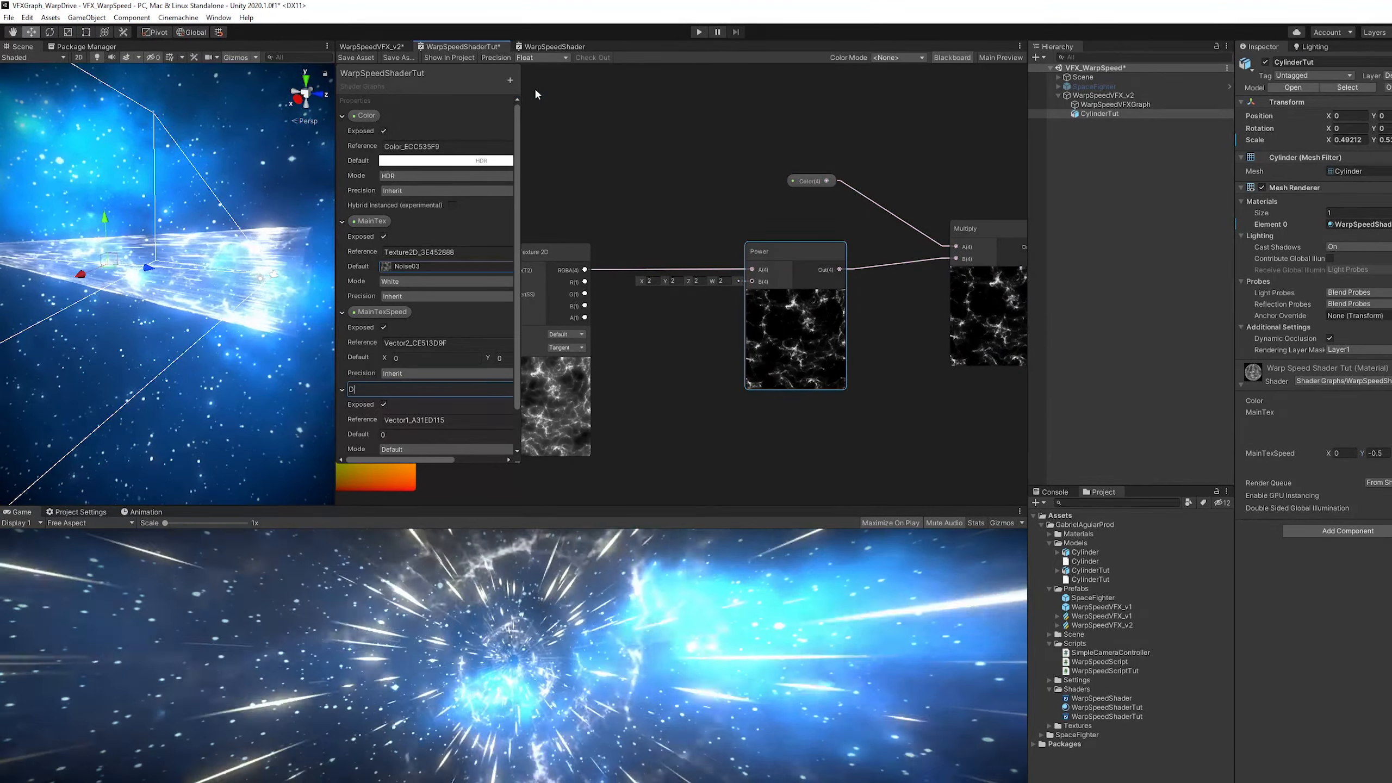
key(Return)
scroll(408, 443, down, 2)
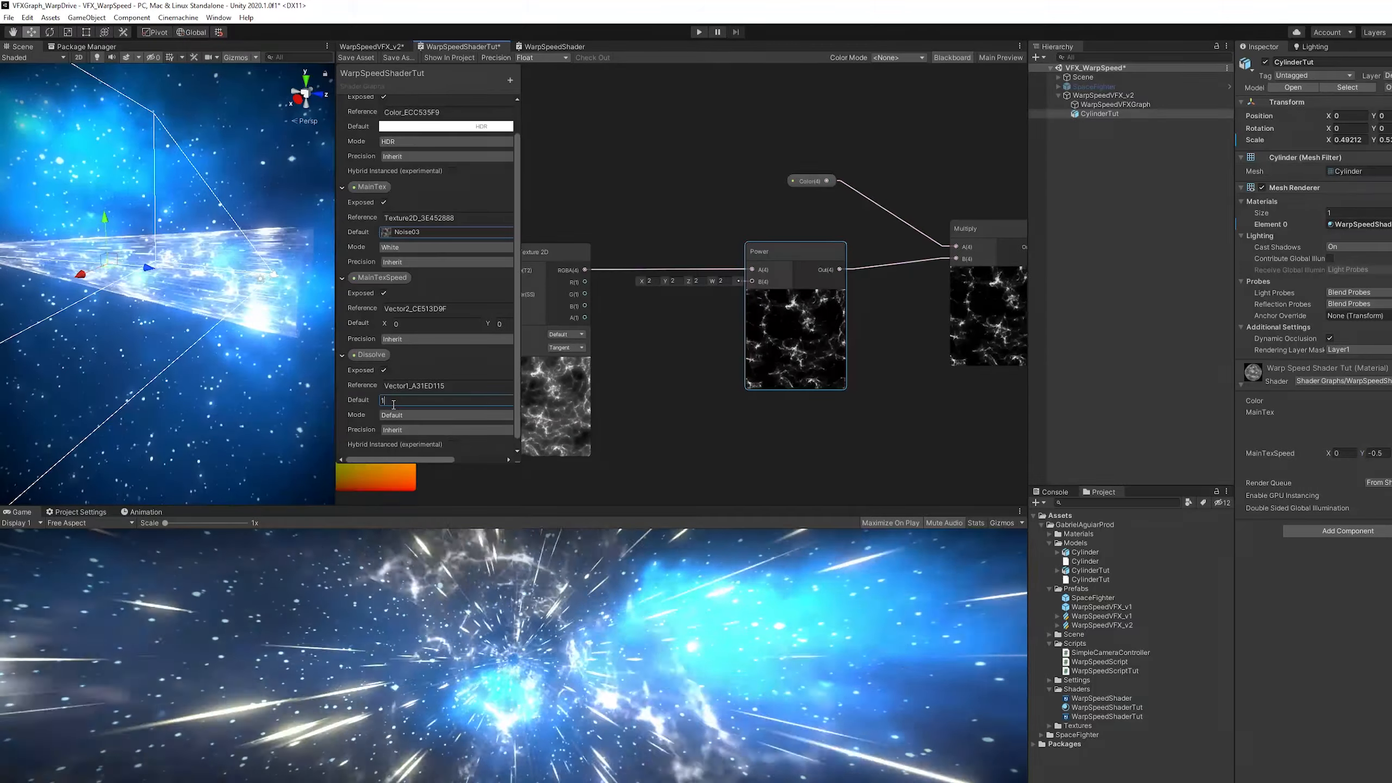
drag(774, 281, 772, 282)
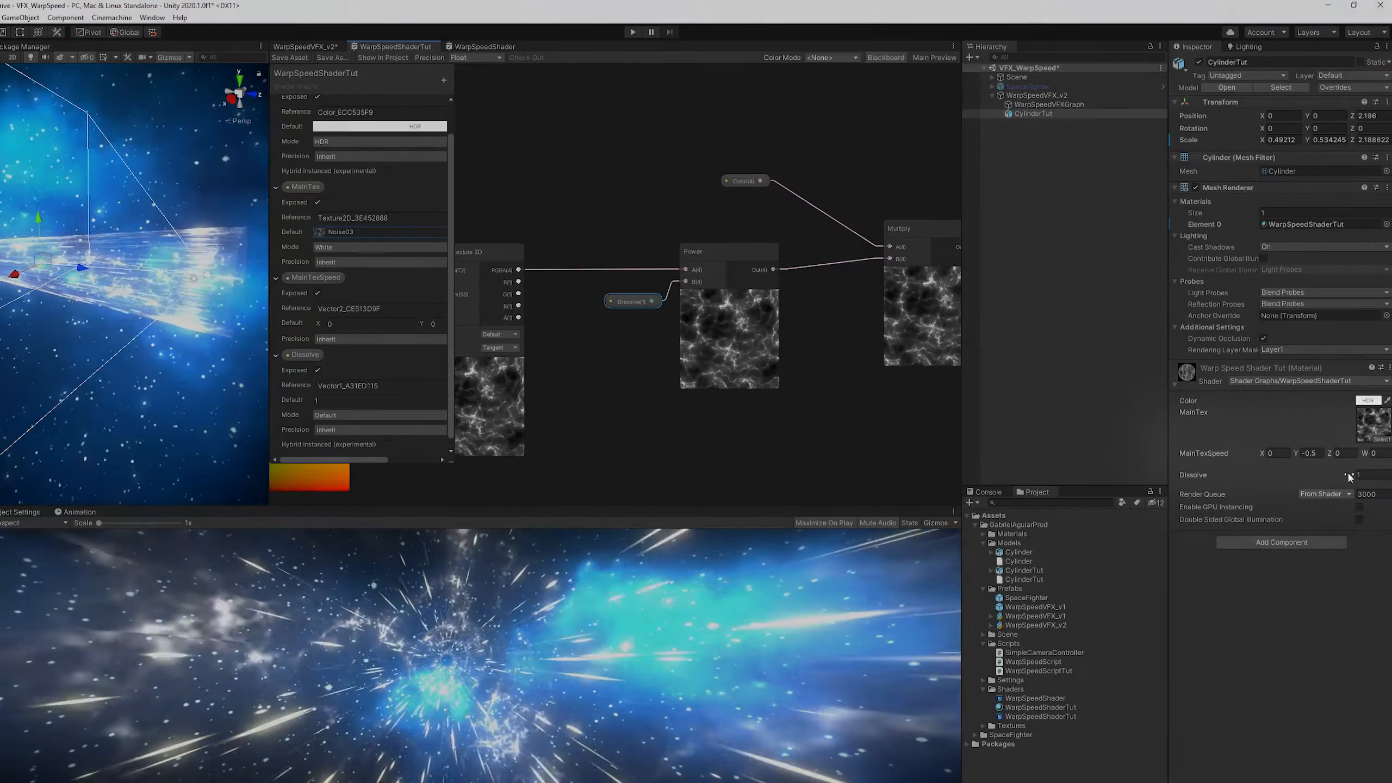
Try different Dissolve values on the cylinder's material, ending at 1.72.
click(1350, 474)
drag(1387, 480, 54, 480)
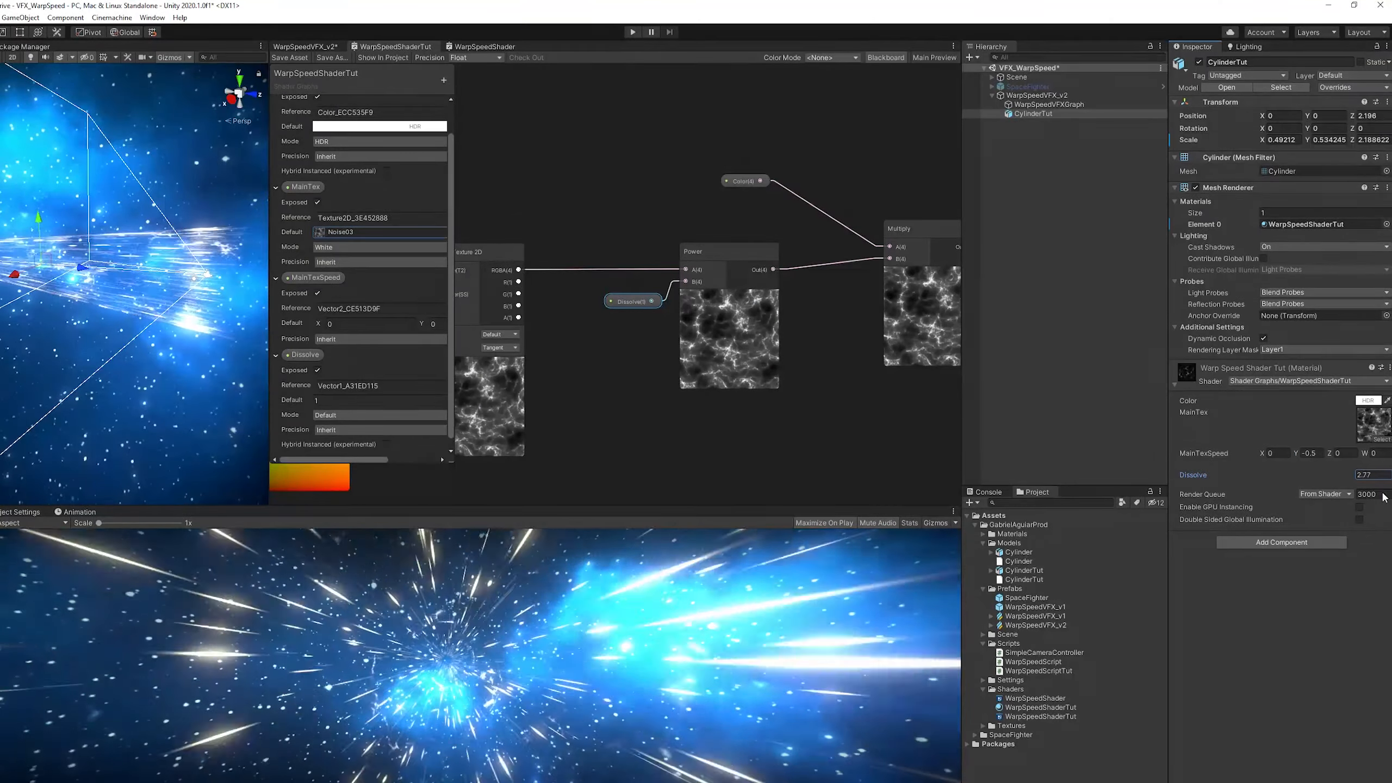
mouse_move(1383, 497)
mouse_down()
mouse_move(1332, 494)
mouse_move(1384, 495)
mouse_move(1363, 501)
mouse_up()
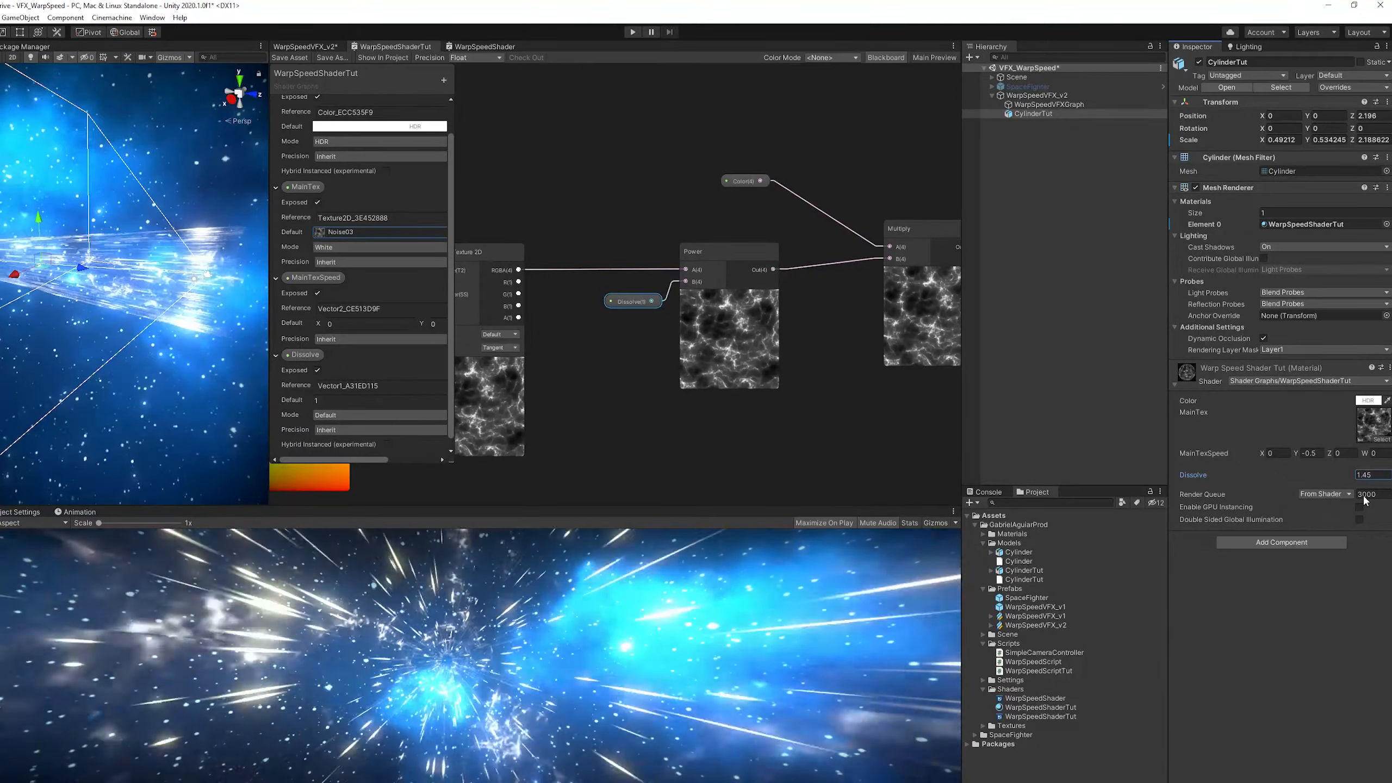
Set the material's HDR Color to light blue with hue 211, saturation 57 and intensity 2.7.
click(1368, 400)
drag(1317, 384, 871, 87)
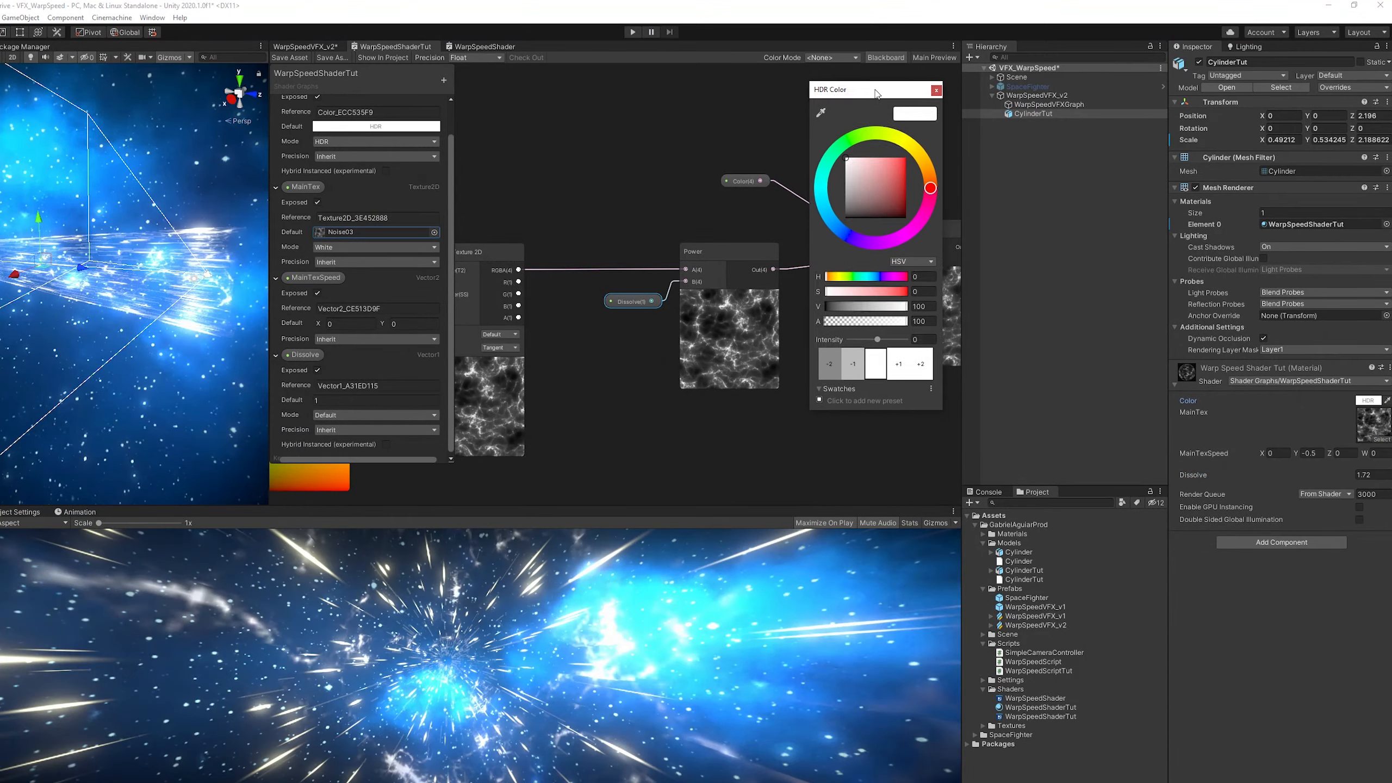
click(840, 229)
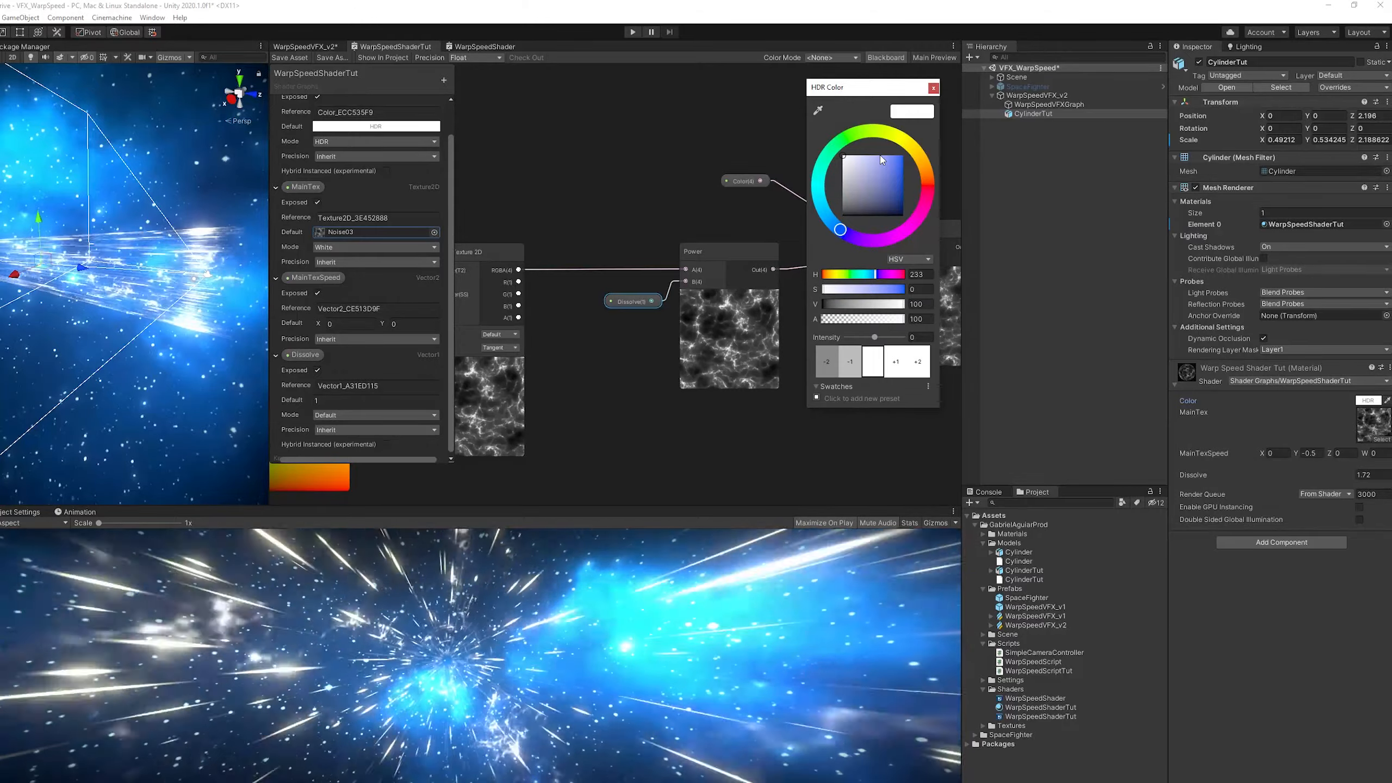
click(878, 156)
drag(839, 229, 826, 214)
drag(874, 337, 882, 337)
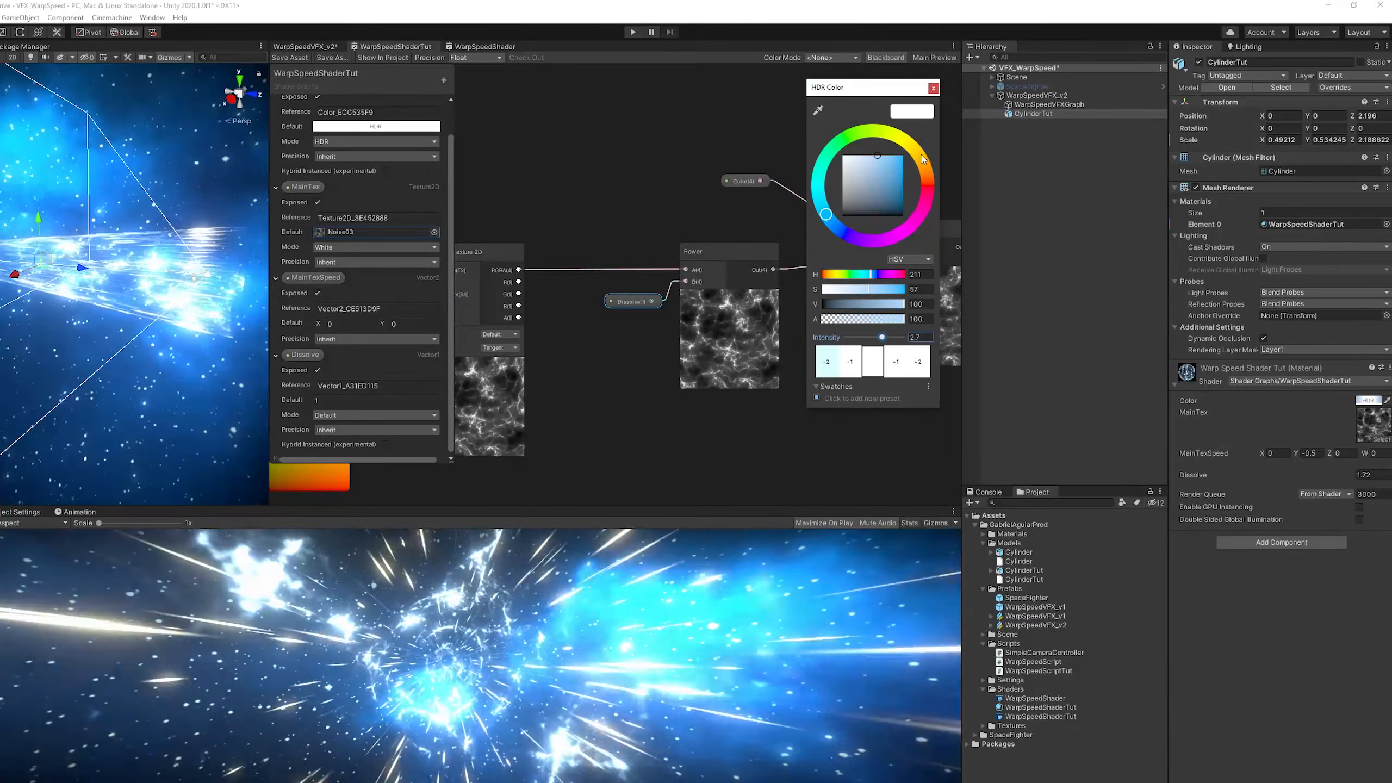
click(933, 88)
Set the material's Dissolve to 1.84 and its MainTexSpeed Y to -1.
drag(1351, 476, 1337, 470)
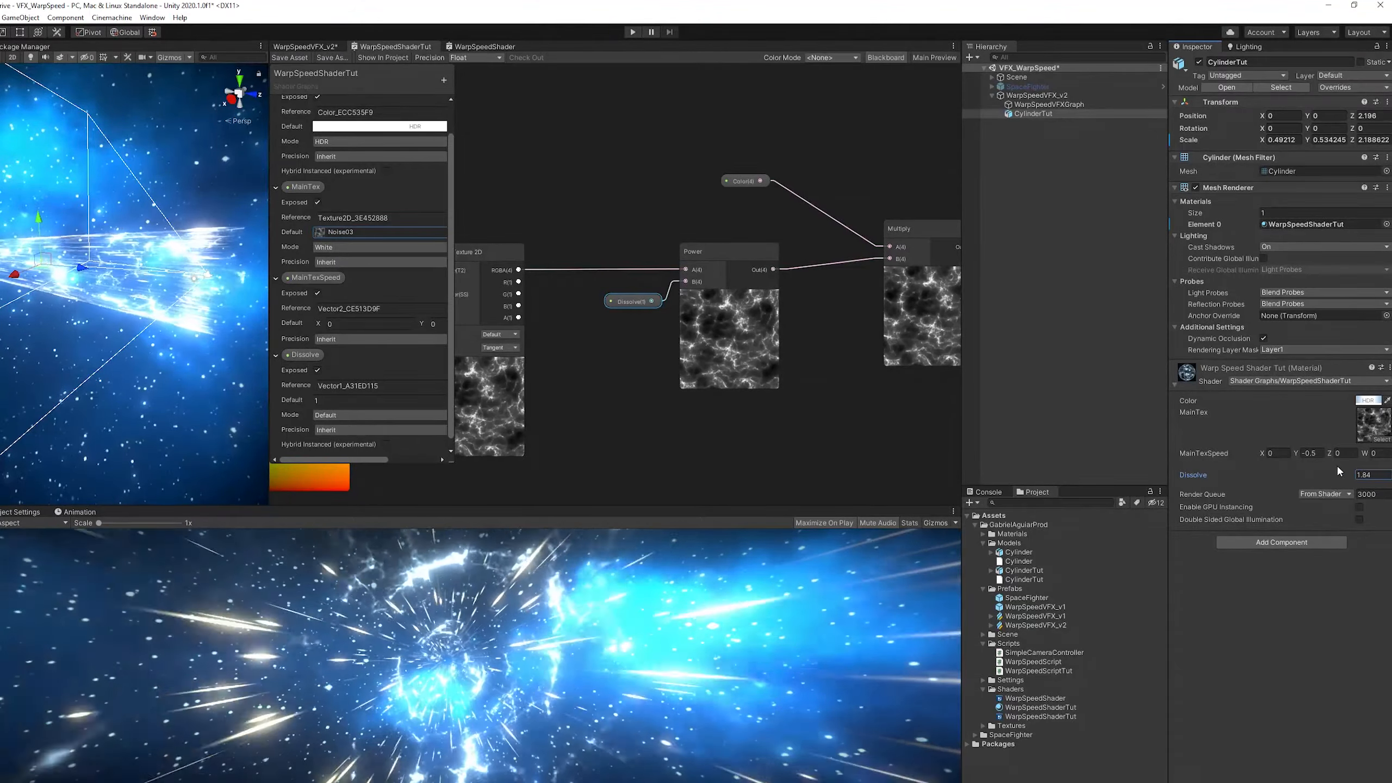
click(1320, 454)
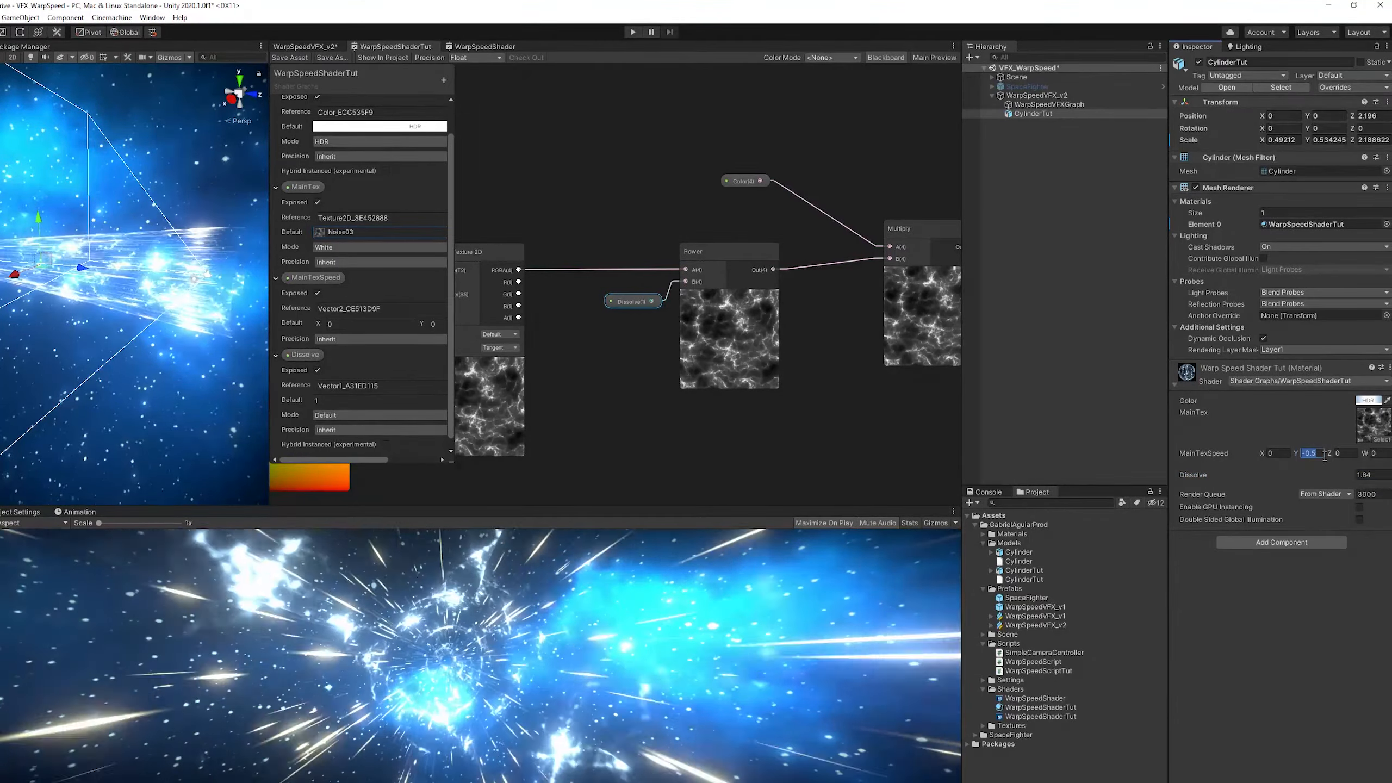
text(-1)
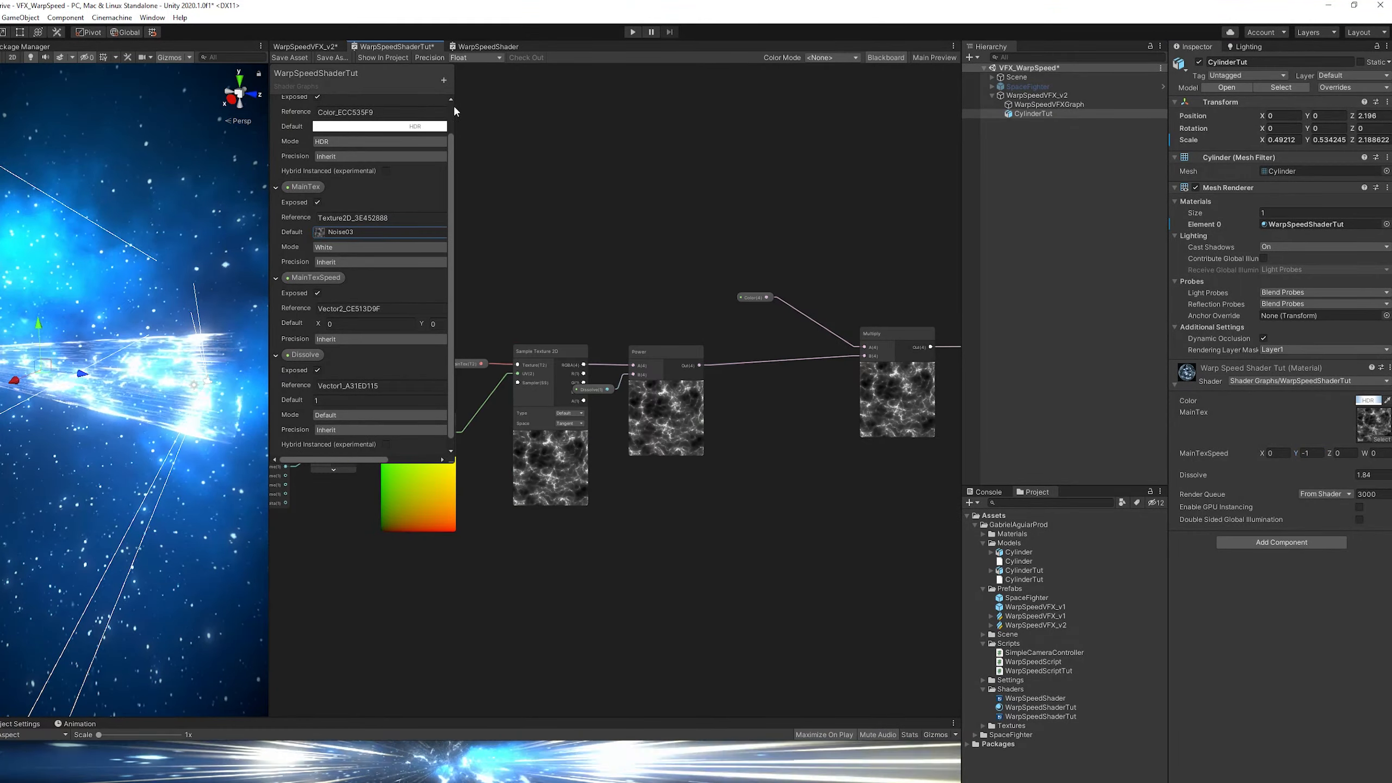
Add a Vector1 property named Active and set its mode to Slider.
click(444, 80)
click(475, 86)
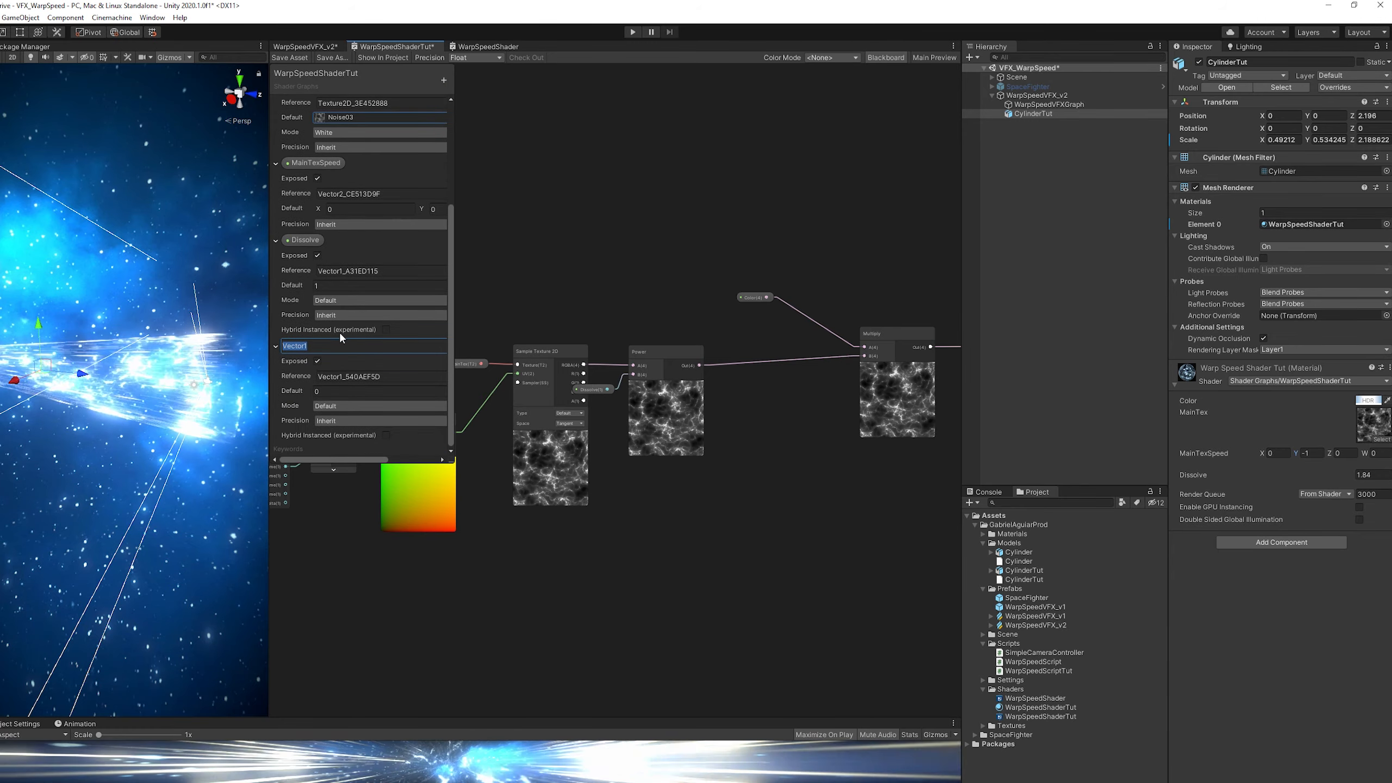
text(Active)
key(Return)
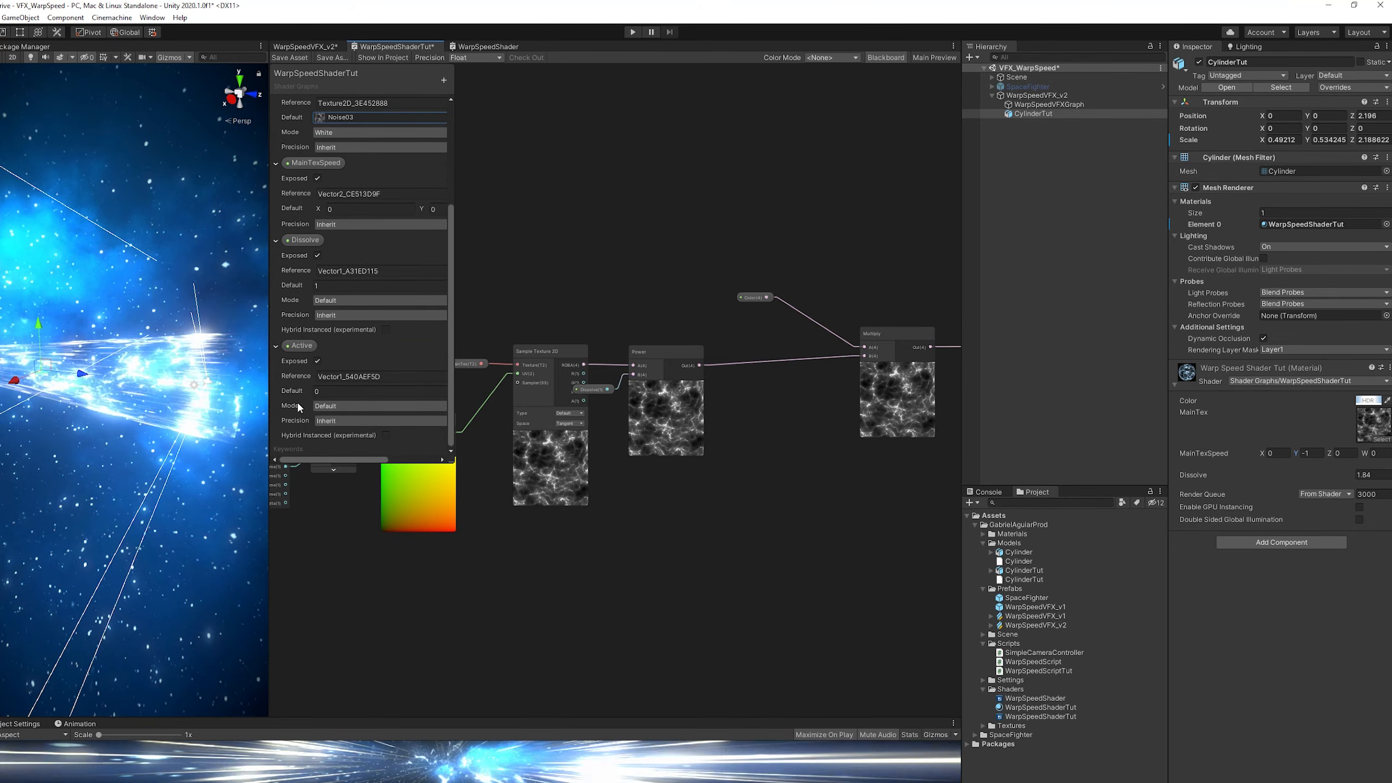
click(339, 407)
click(336, 433)
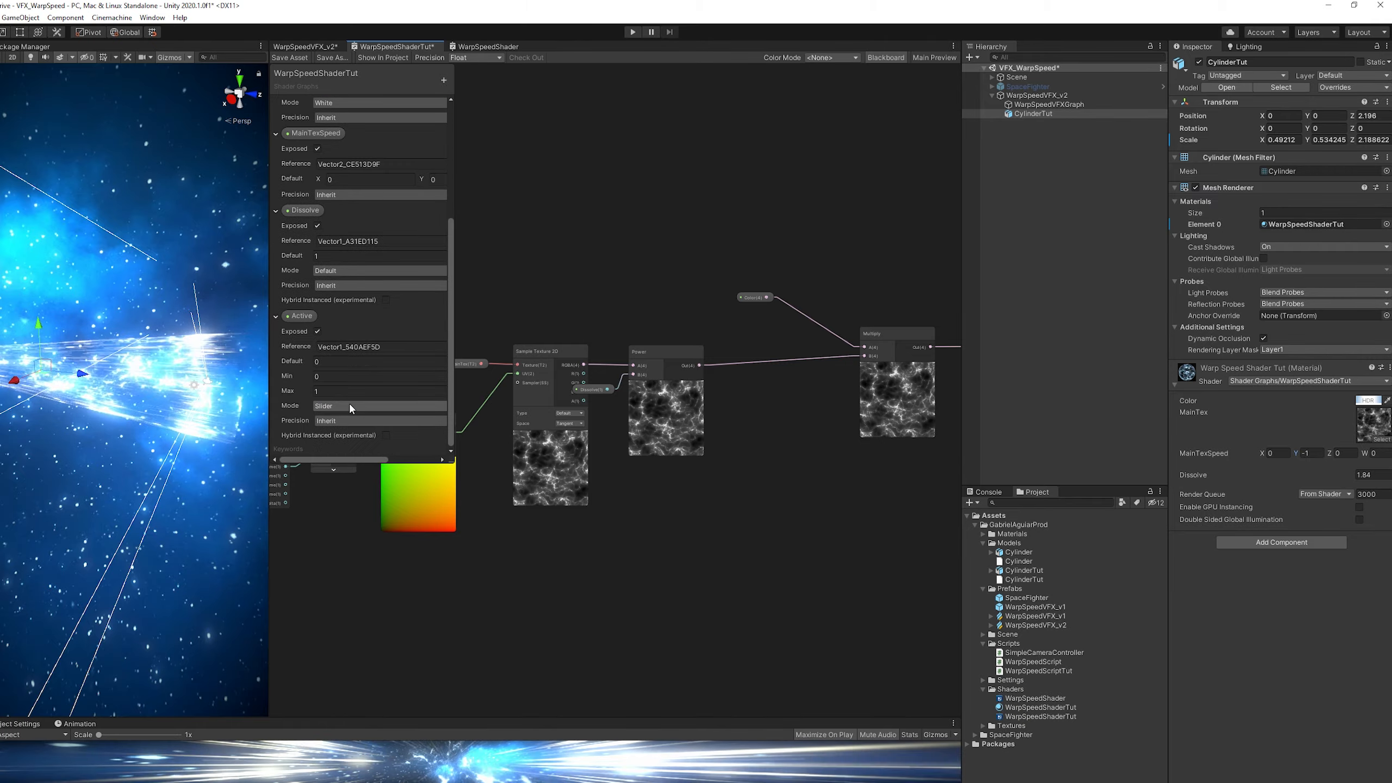
Move the Active property to the top of the property list and place it in the graph below the Power node.
drag(304, 317, 320, 129)
scroll(320, 181, up, 3)
drag(306, 267, 705, 484)
scroll(308, 167, up, 1)
Multiply the Power output by Active, feed the result into the color Multiply's B input, and save the shader.
drag(700, 365, 754, 405)
text(multiply)
key(Return)
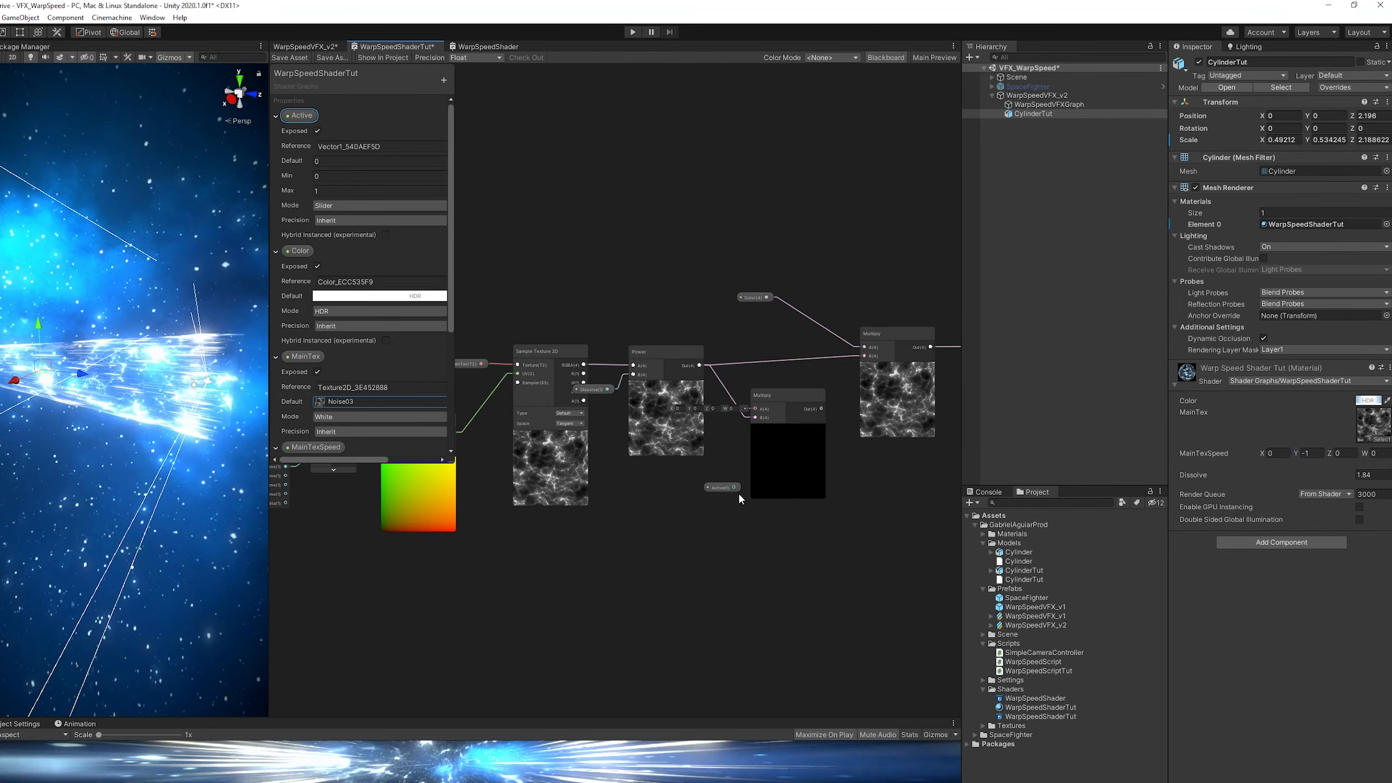
drag(735, 486, 755, 418)
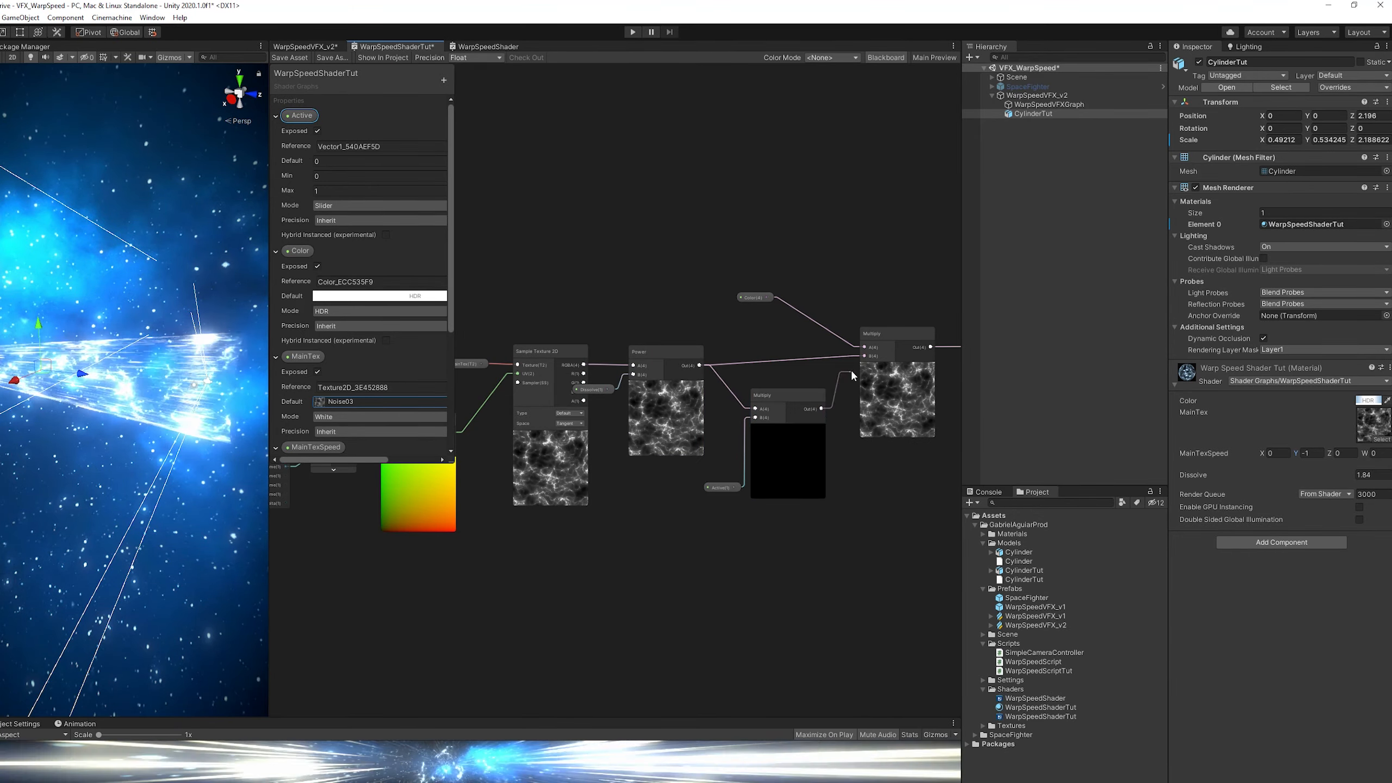
drag(861, 363, 864, 356)
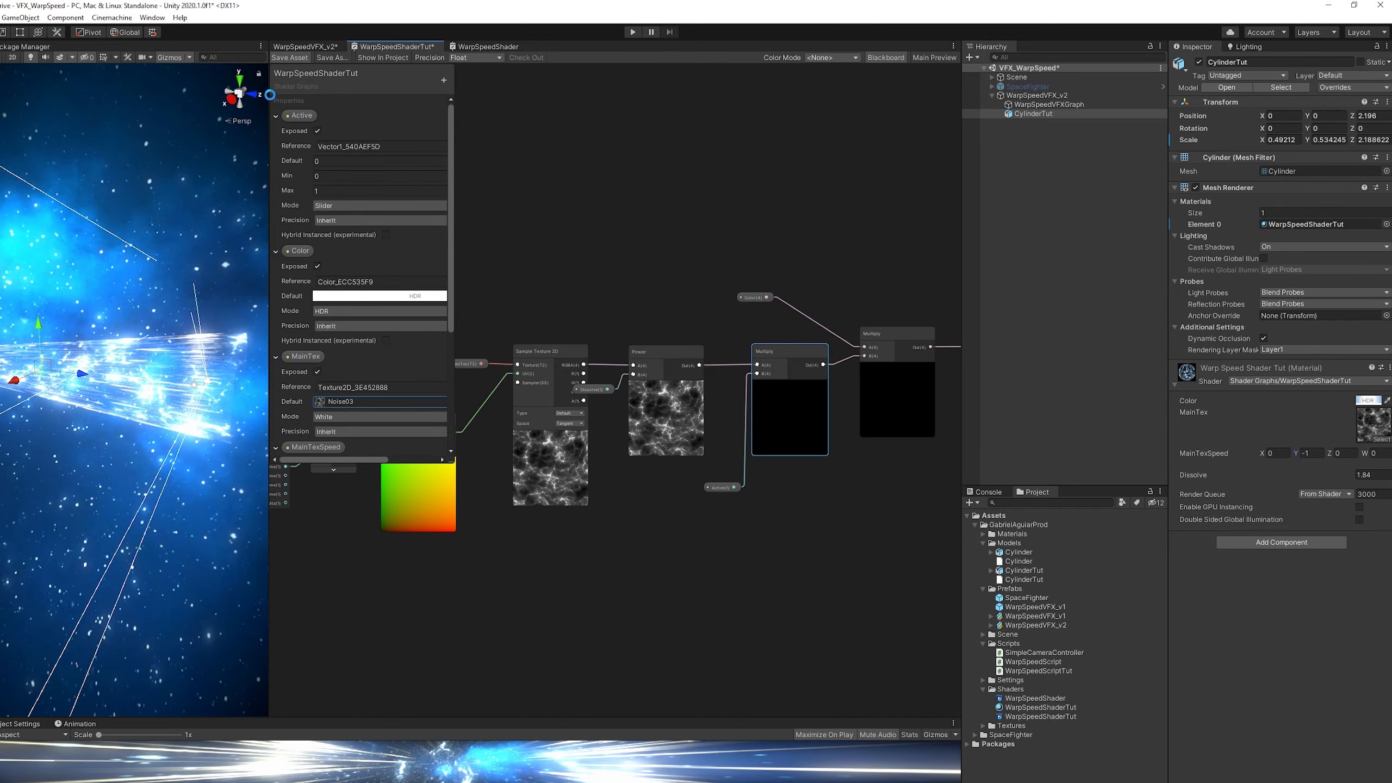
key(ctrl+s)
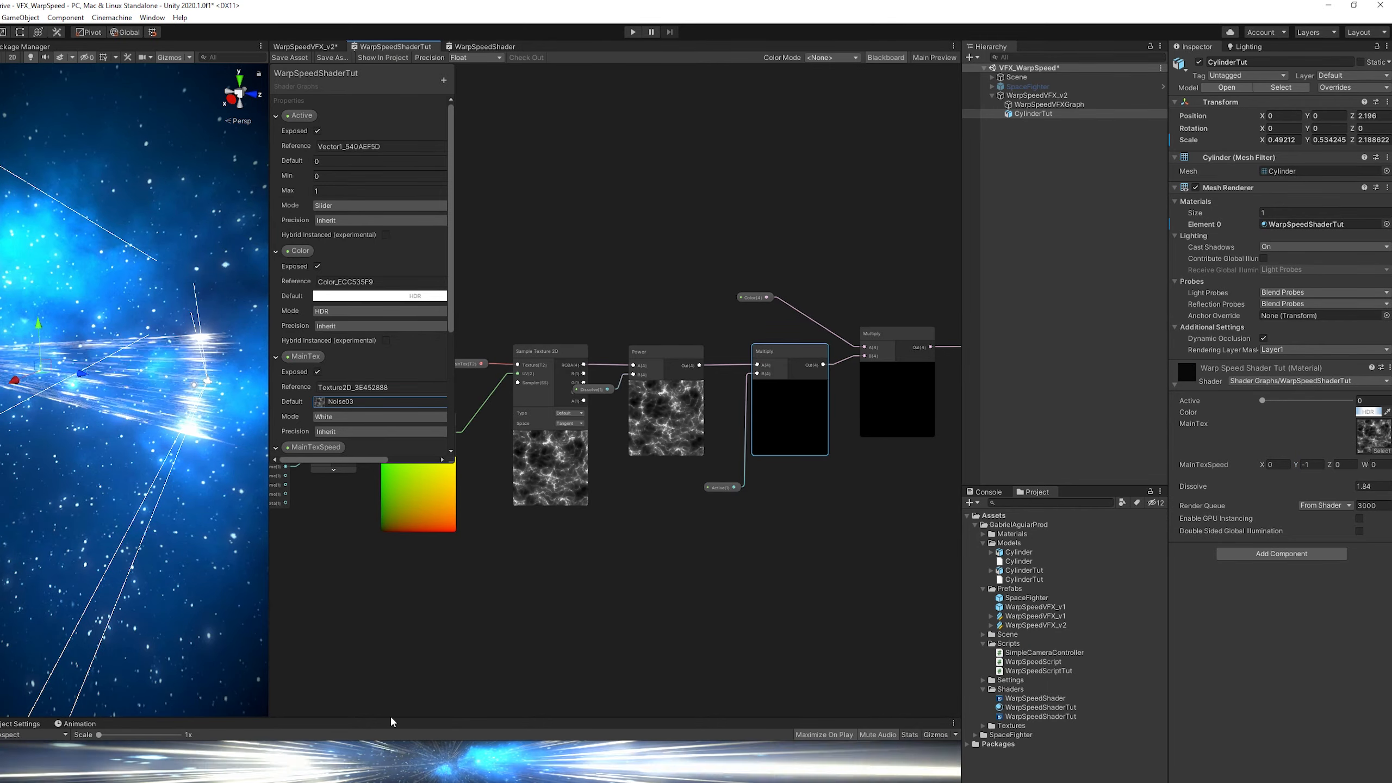
Enlarge the Game view, raise the cylinder material's Active to 1, and shrink the Game view again.
drag(398, 718, 399, 226)
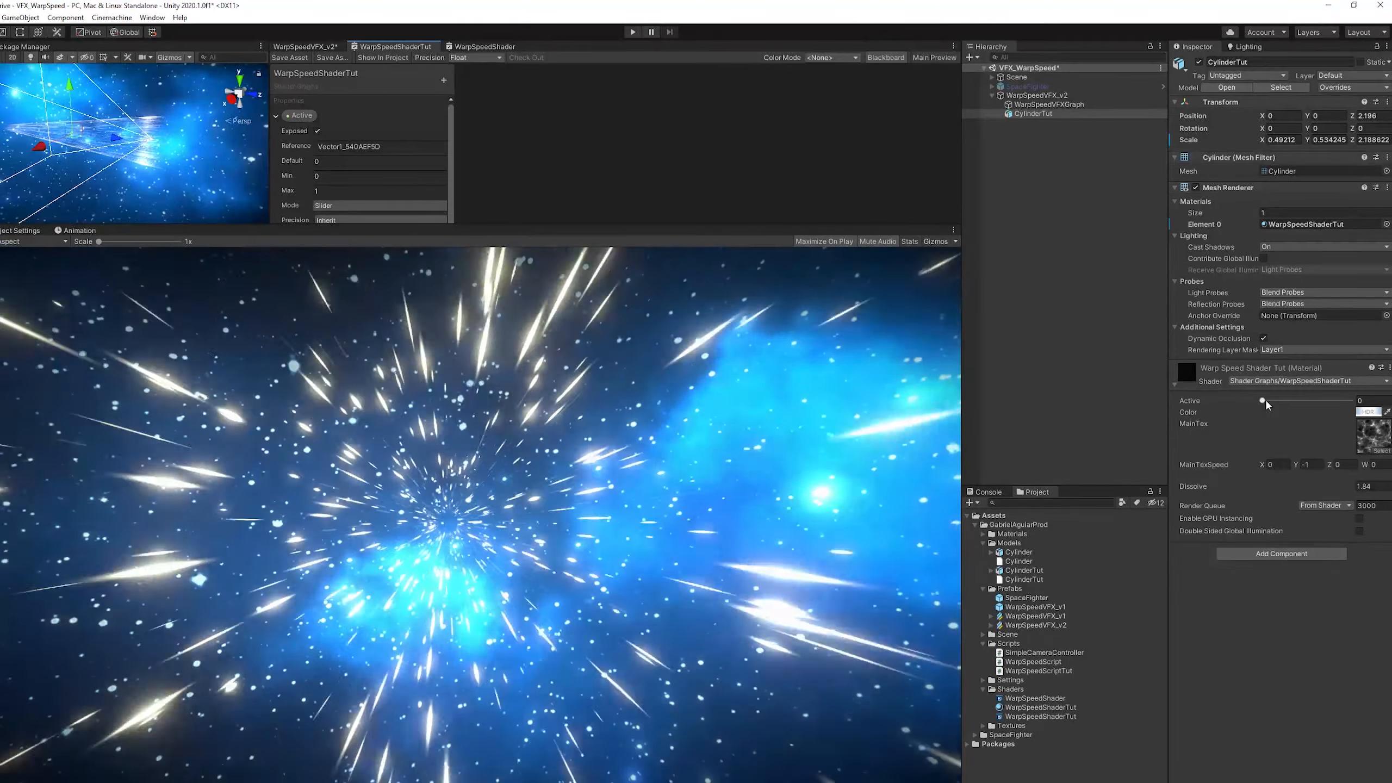
mouse_move(1263, 400)
mouse_down()
mouse_move(1303, 401)
mouse_move(1232, 414)
mouse_move(1362, 414)
mouse_up()
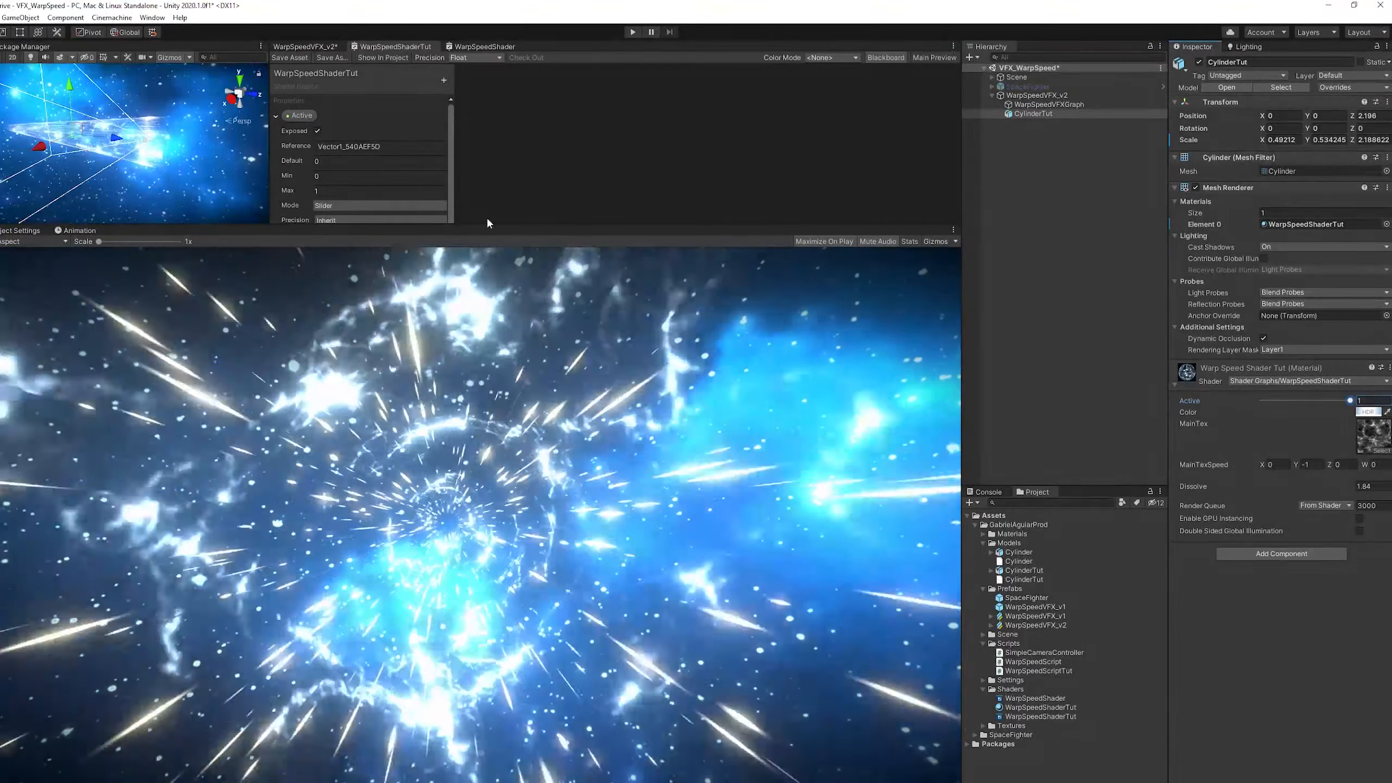
drag(489, 224, 520, 500)
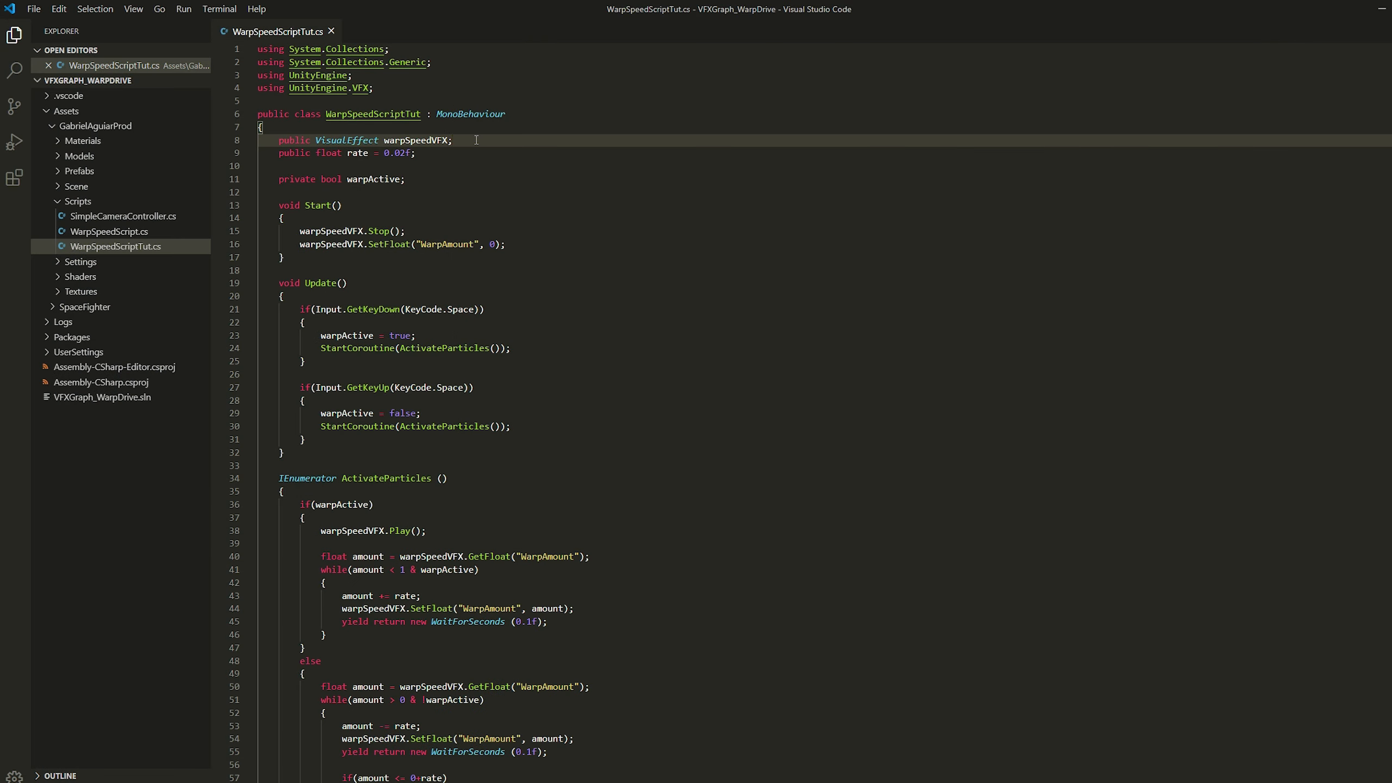
In WarpSpeedScriptTut.cs in Visual Studio Code, declare a public MeshRenderer named cylinder below the warpSpeedVFX field.
key(Return)
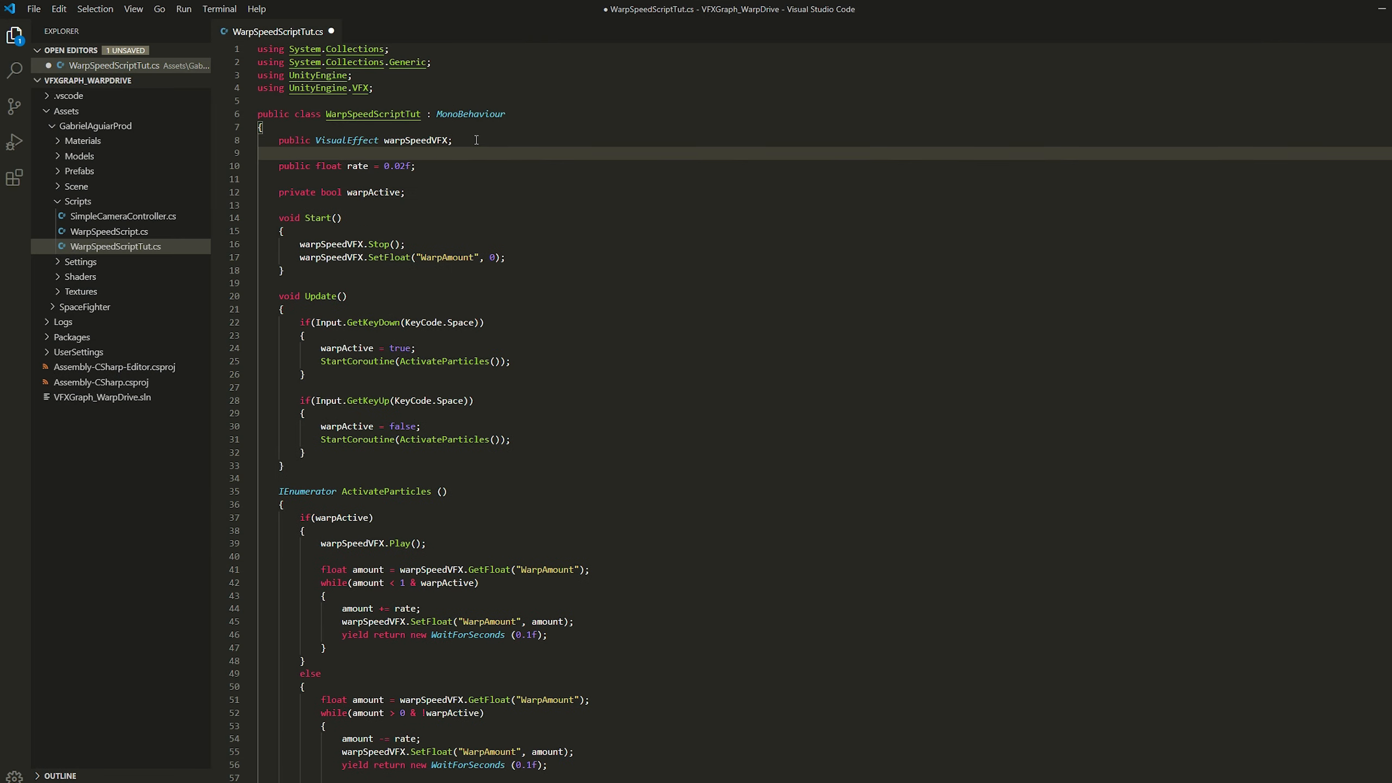
text(public)
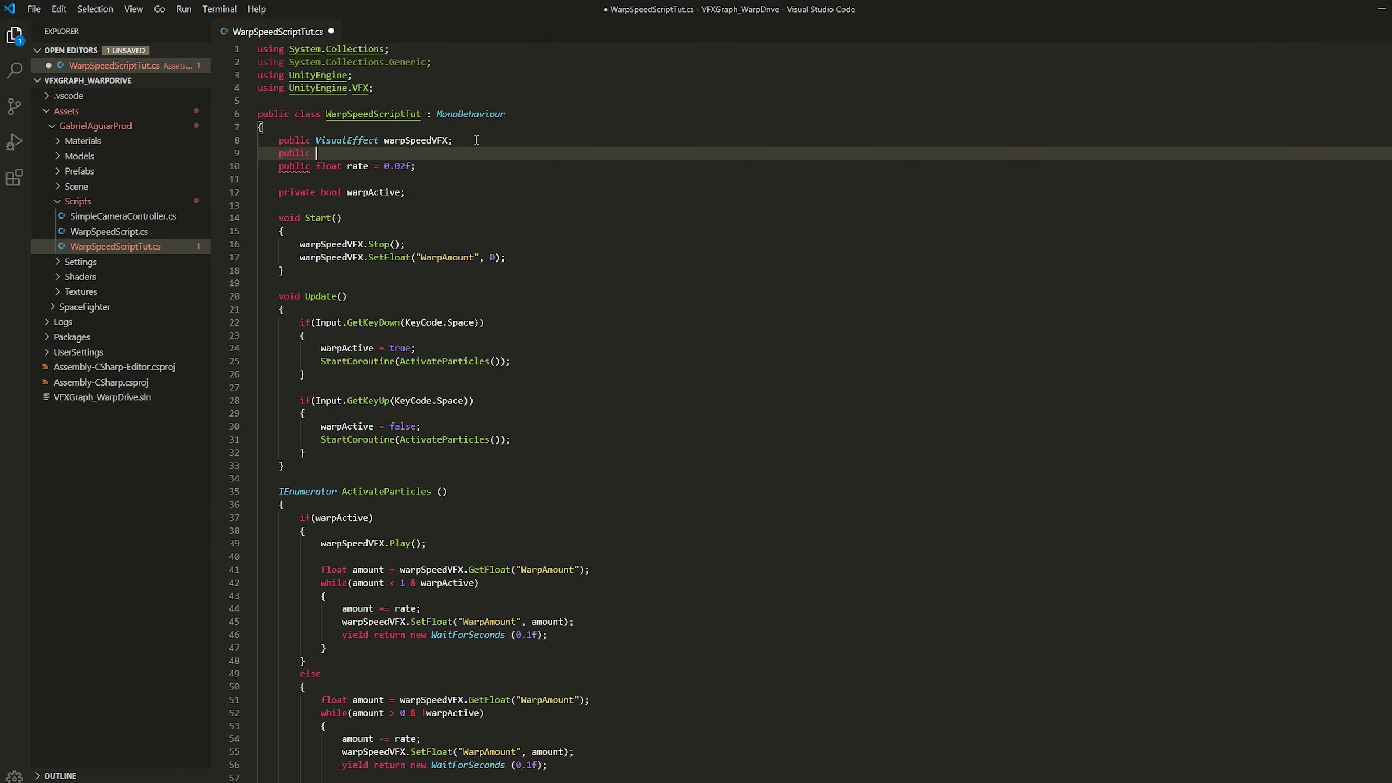
text( MeshRenderer cylinder;)
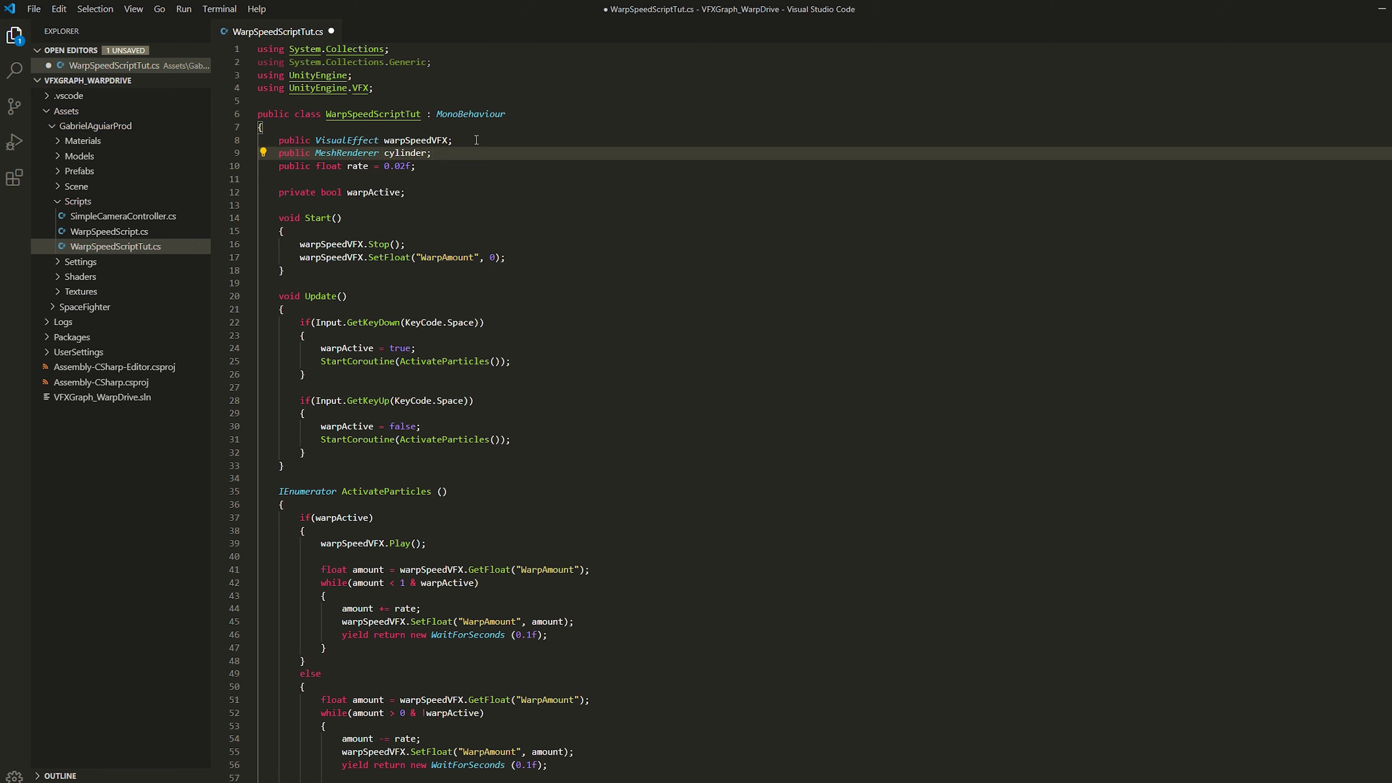
At the end of Start, after a blank line, add cylinder.material.SetFloat("Active_", 0);.
click(519, 260)
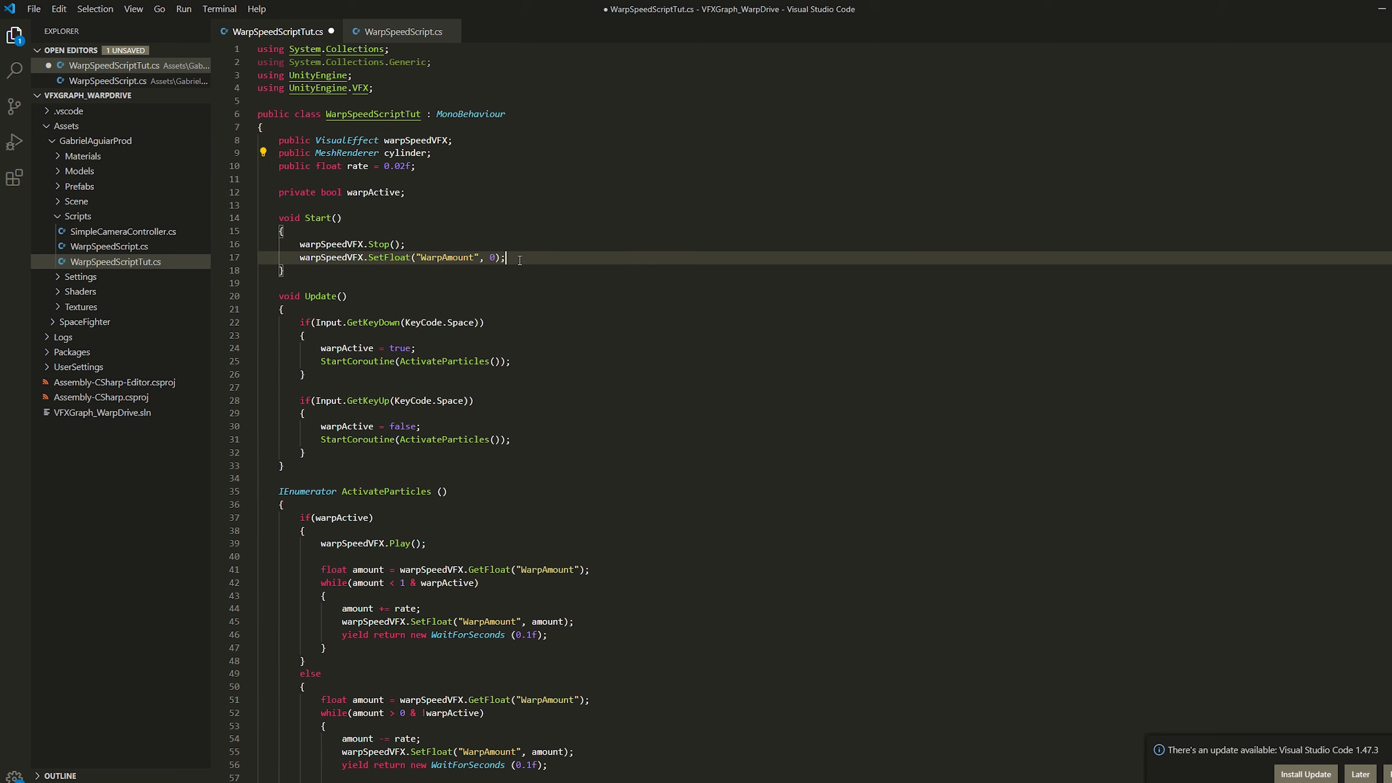
key(Return)
key(Return)
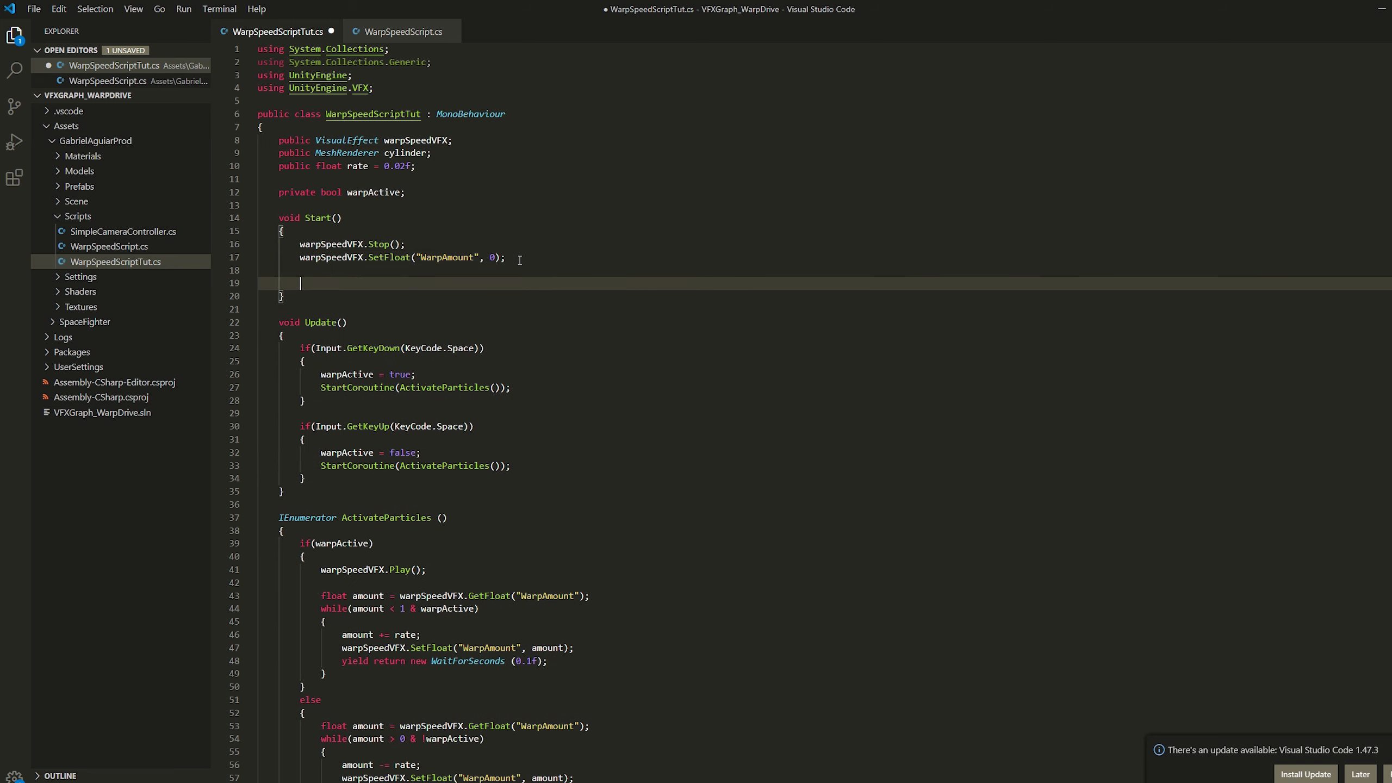
text(cylinder.material)
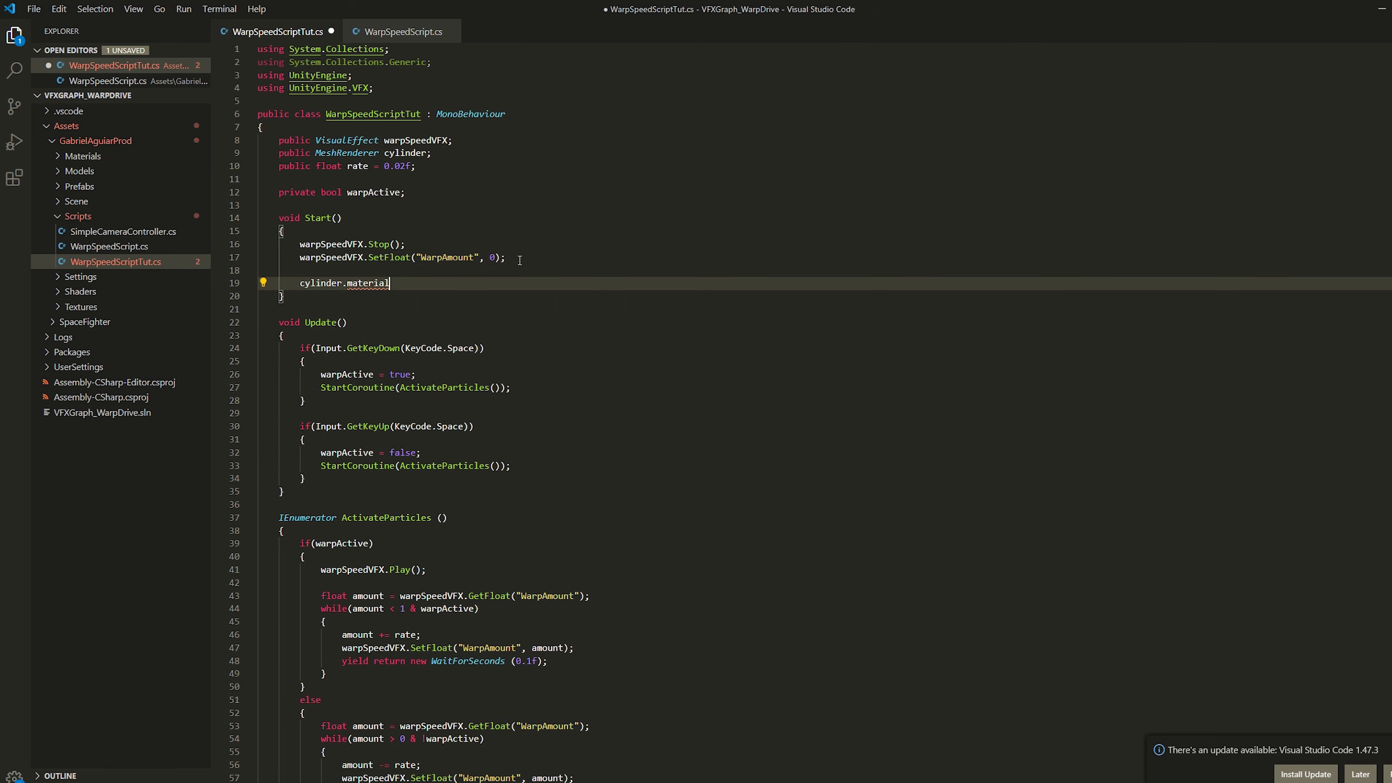
text(.set)
key(Tab)
text(("Active_")
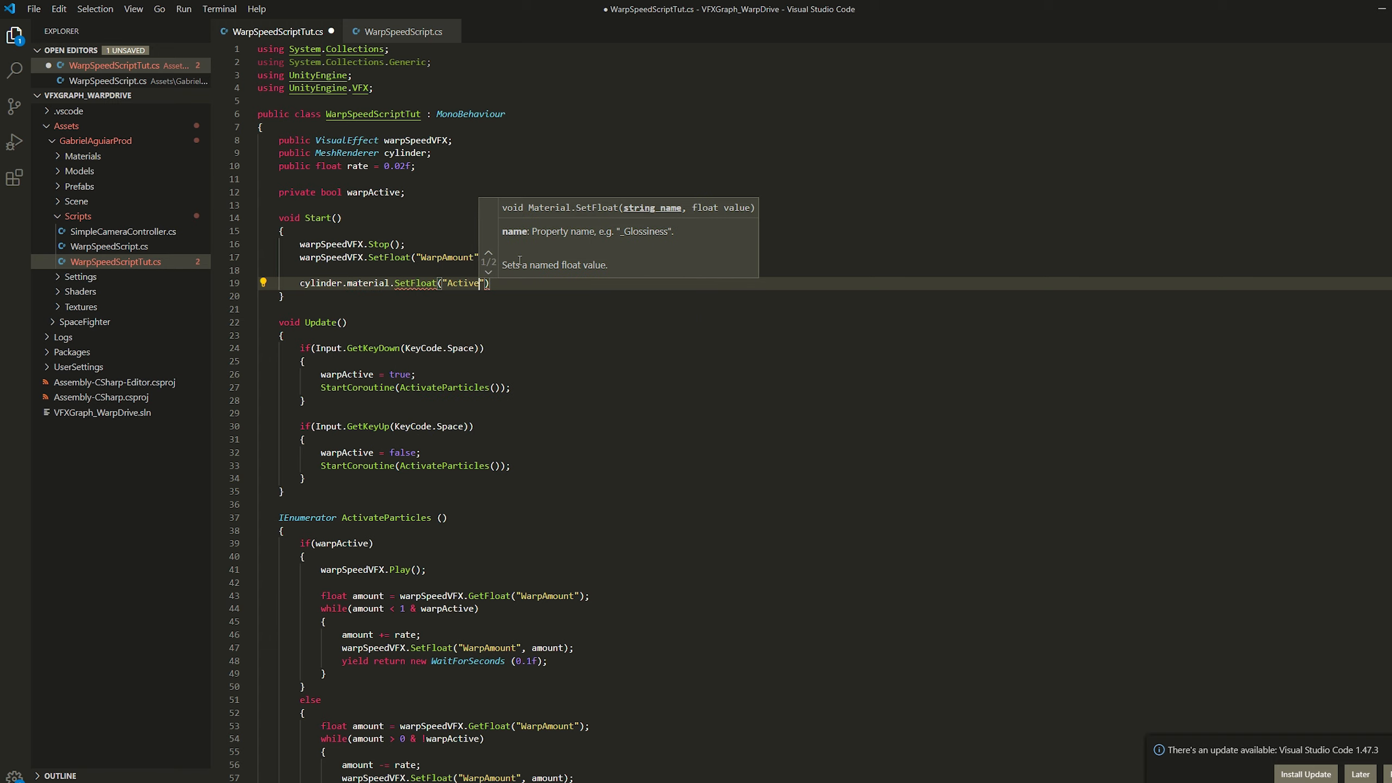
text(, 0);)
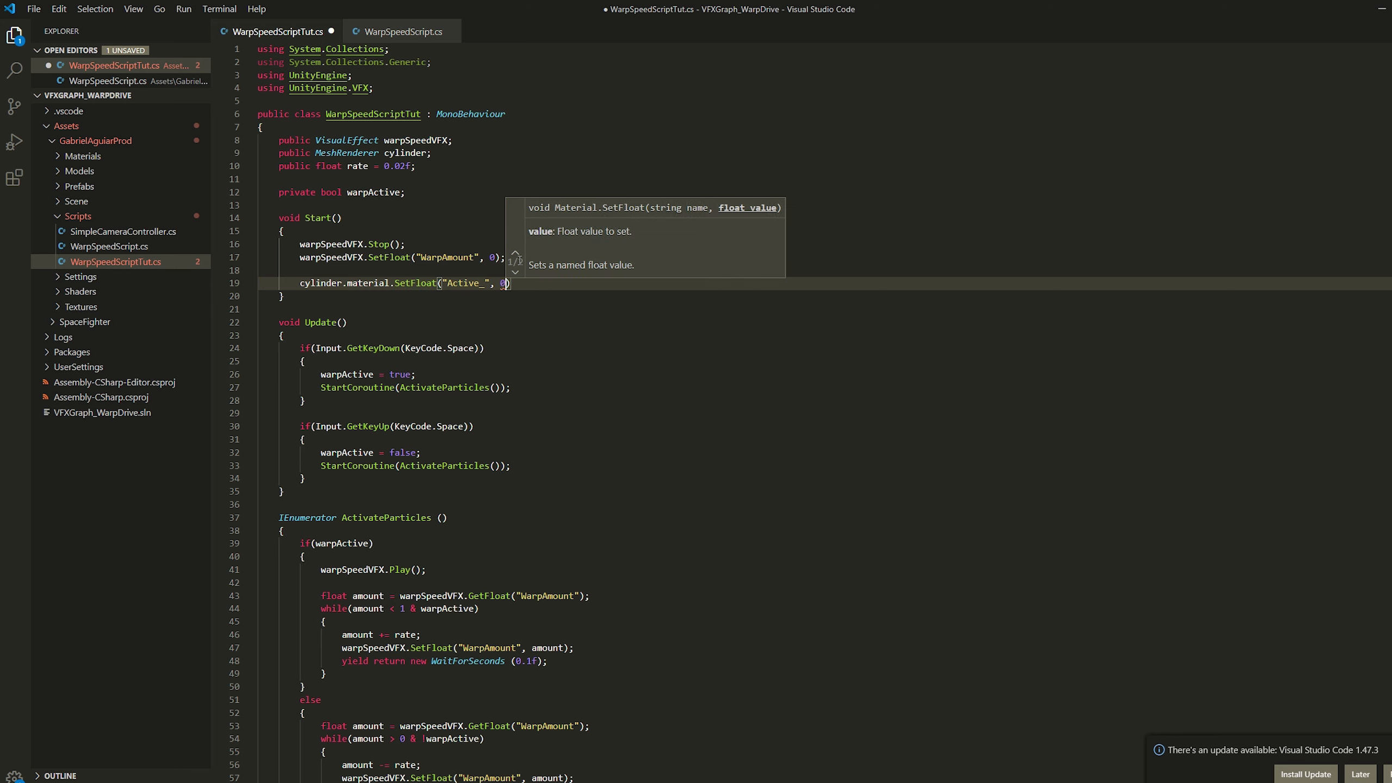
Copy the name Active_ from the script, set it as the Active property's reference in Unity's WarpSpeedShaderTut graph, and save the shader.
double_click(464, 283)
key(ctrl+c)
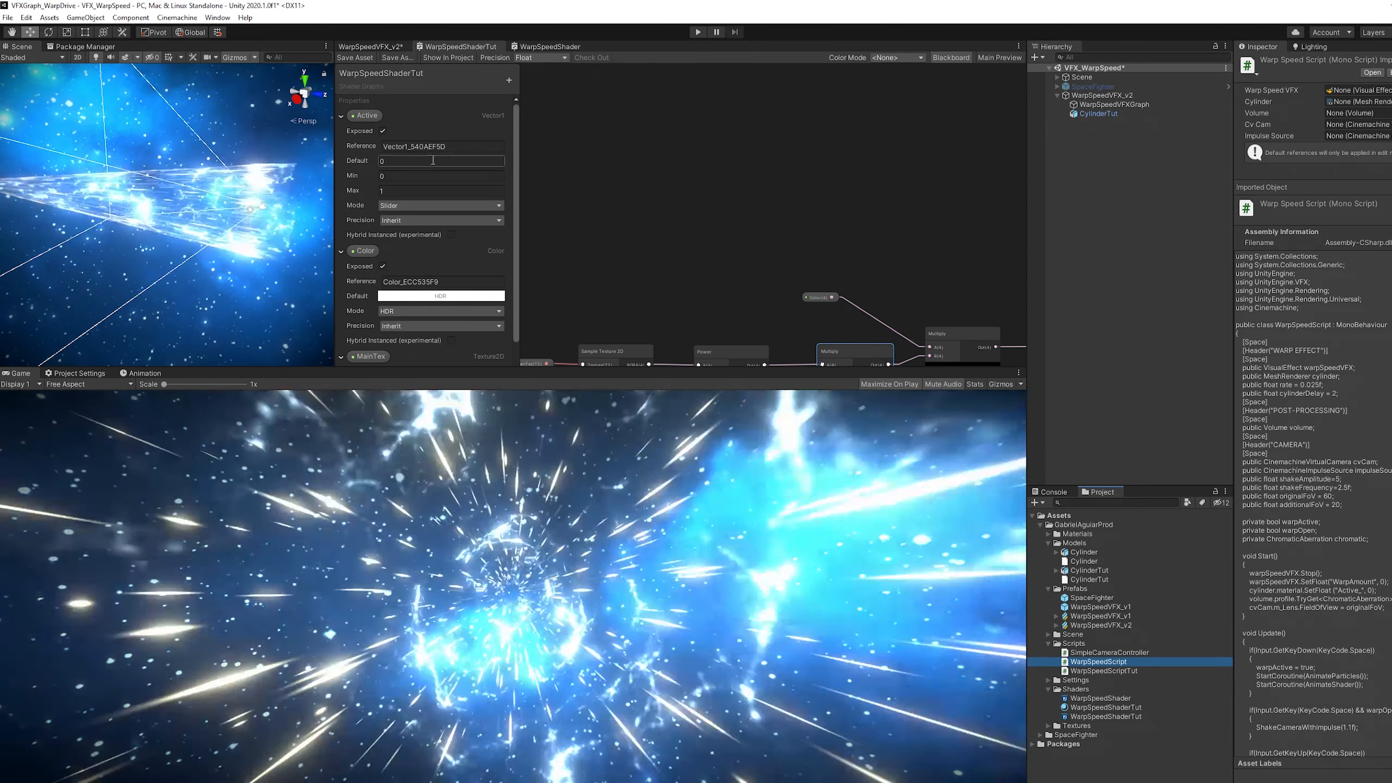
click(408, 146)
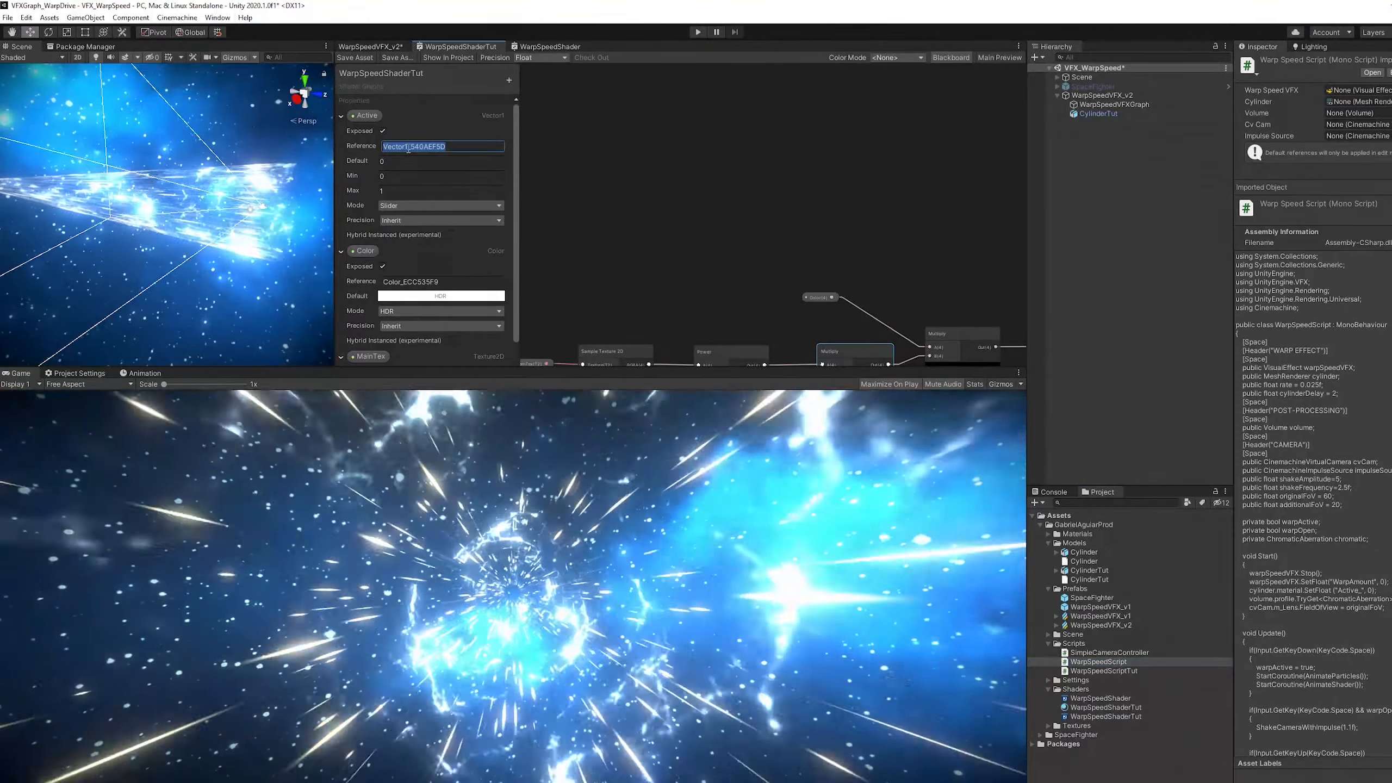
key(ctrl+v)
text(_)
key(Return)
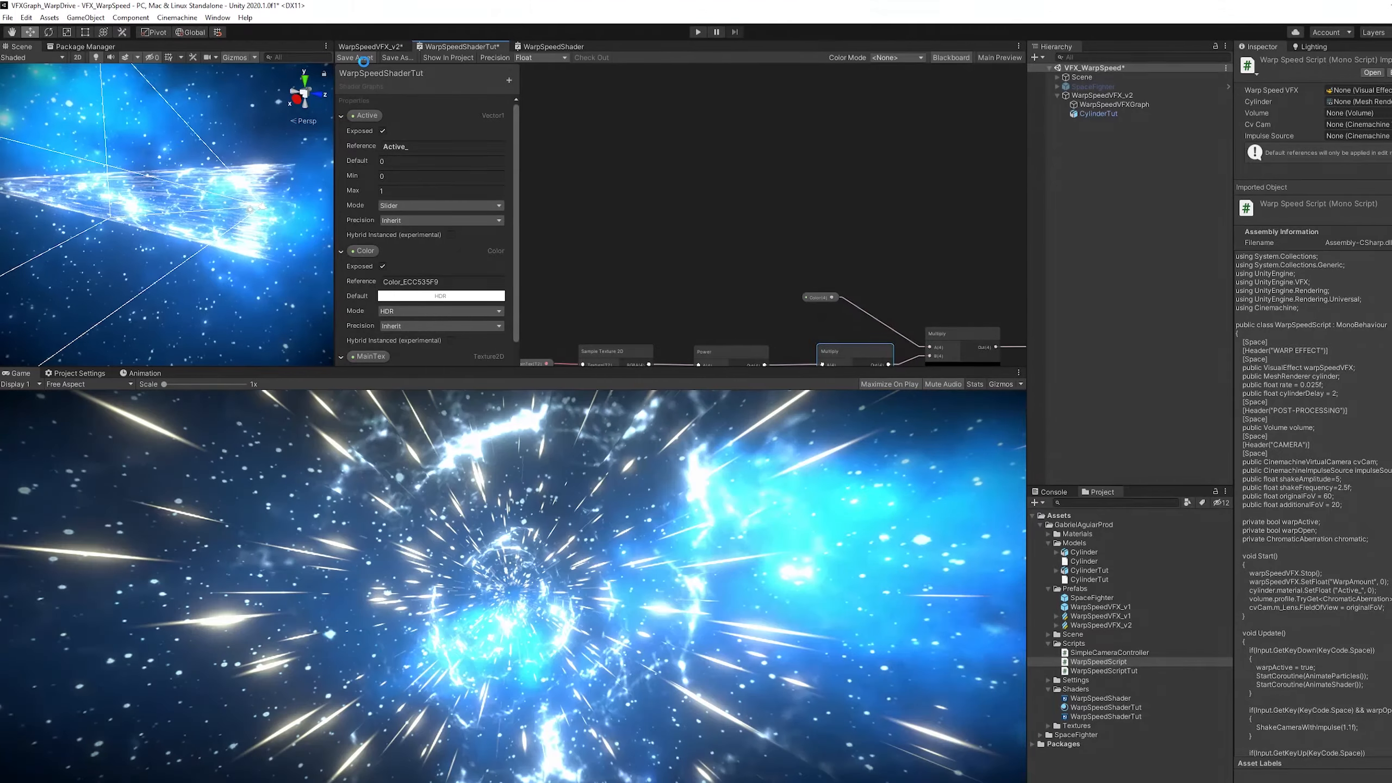
click(354, 58)
Back in Visual Studio Code, duplicate the whole ActivateParticles coroutine below the original in WarpSpeedScriptTut.cs.
key(alt+Tab)
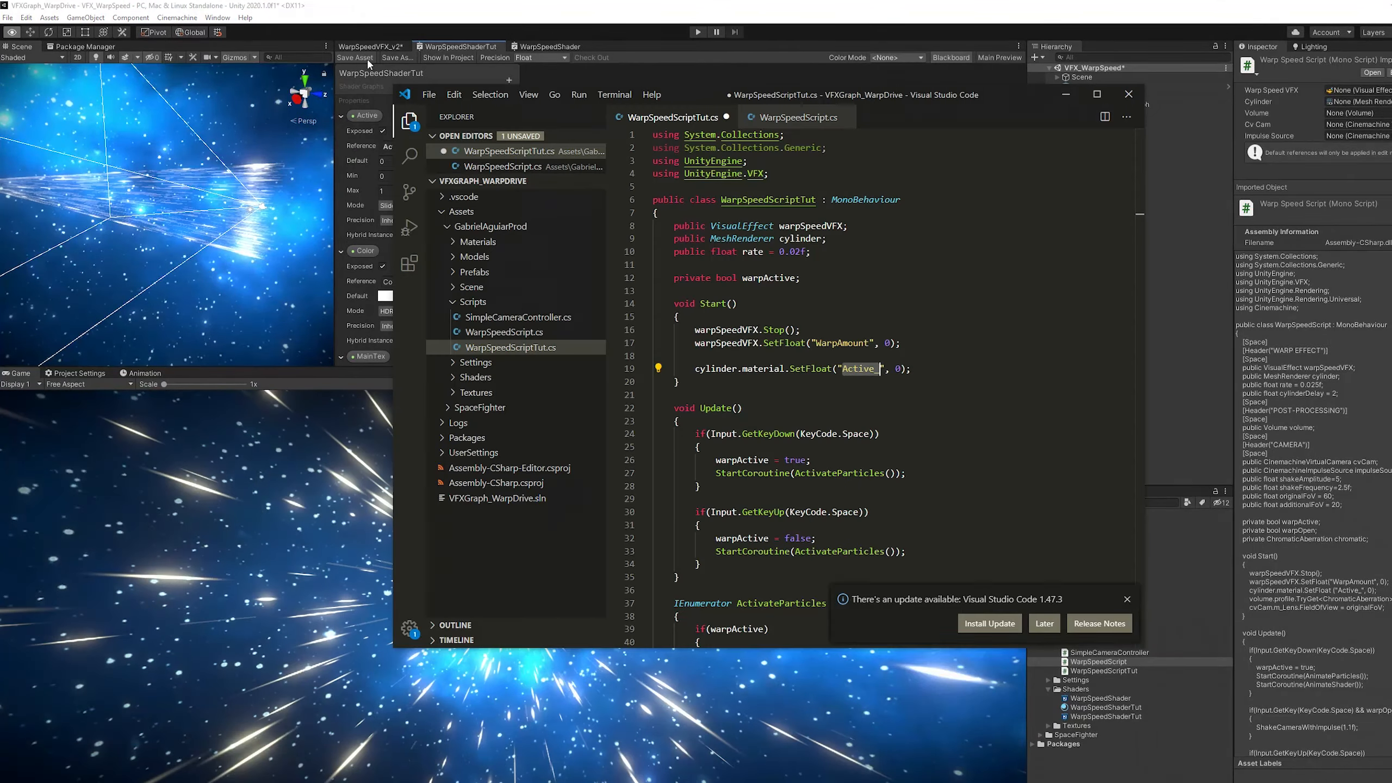
click(1096, 94)
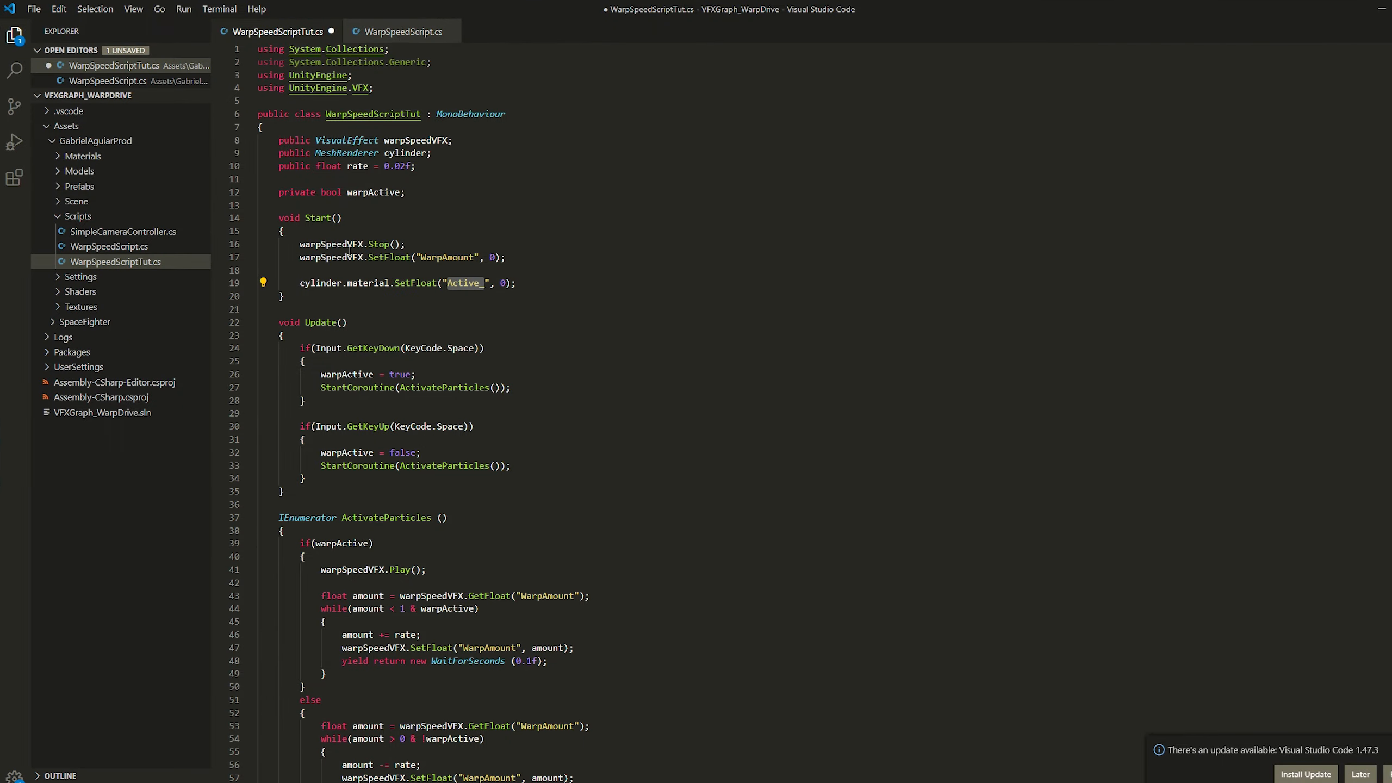
scroll(436, 350, down, 2)
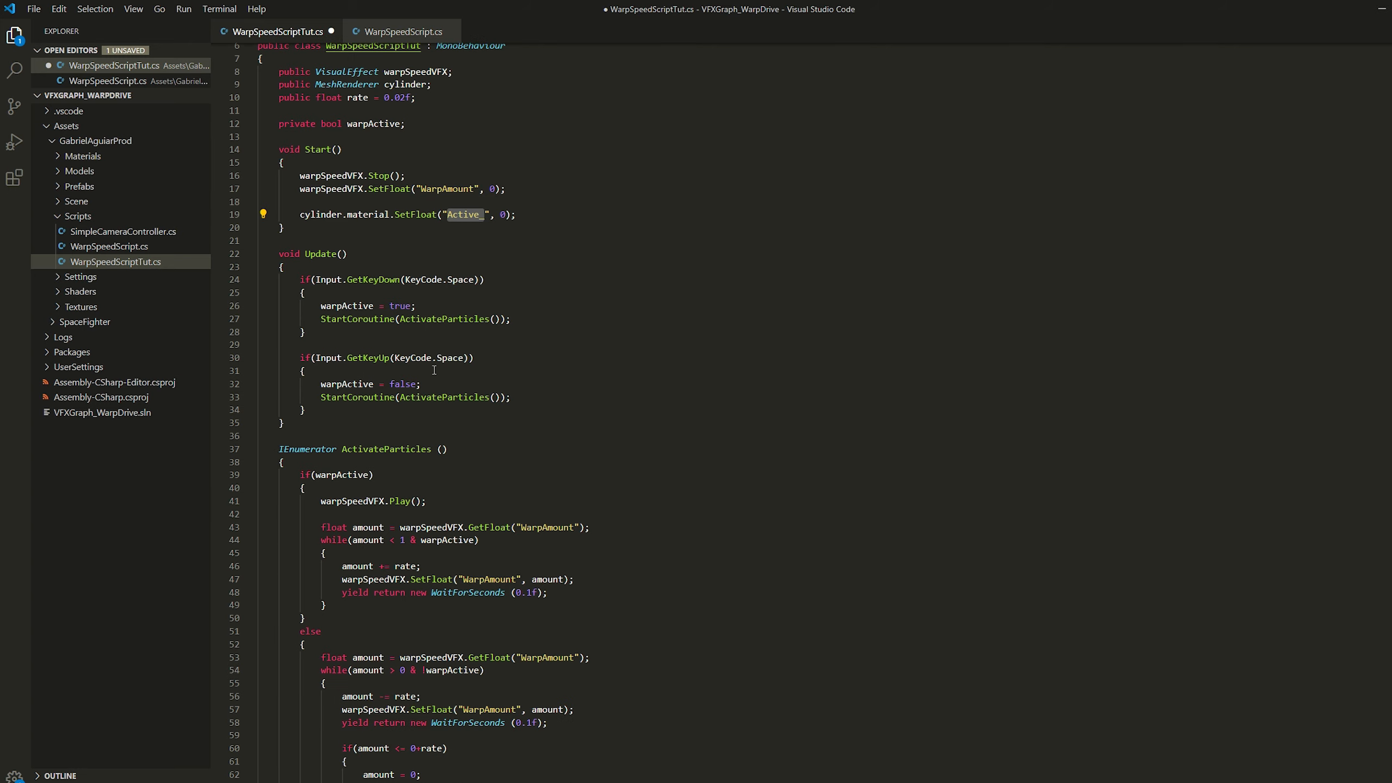
scroll(433, 370, down, 6)
drag(278, 207, 301, 599)
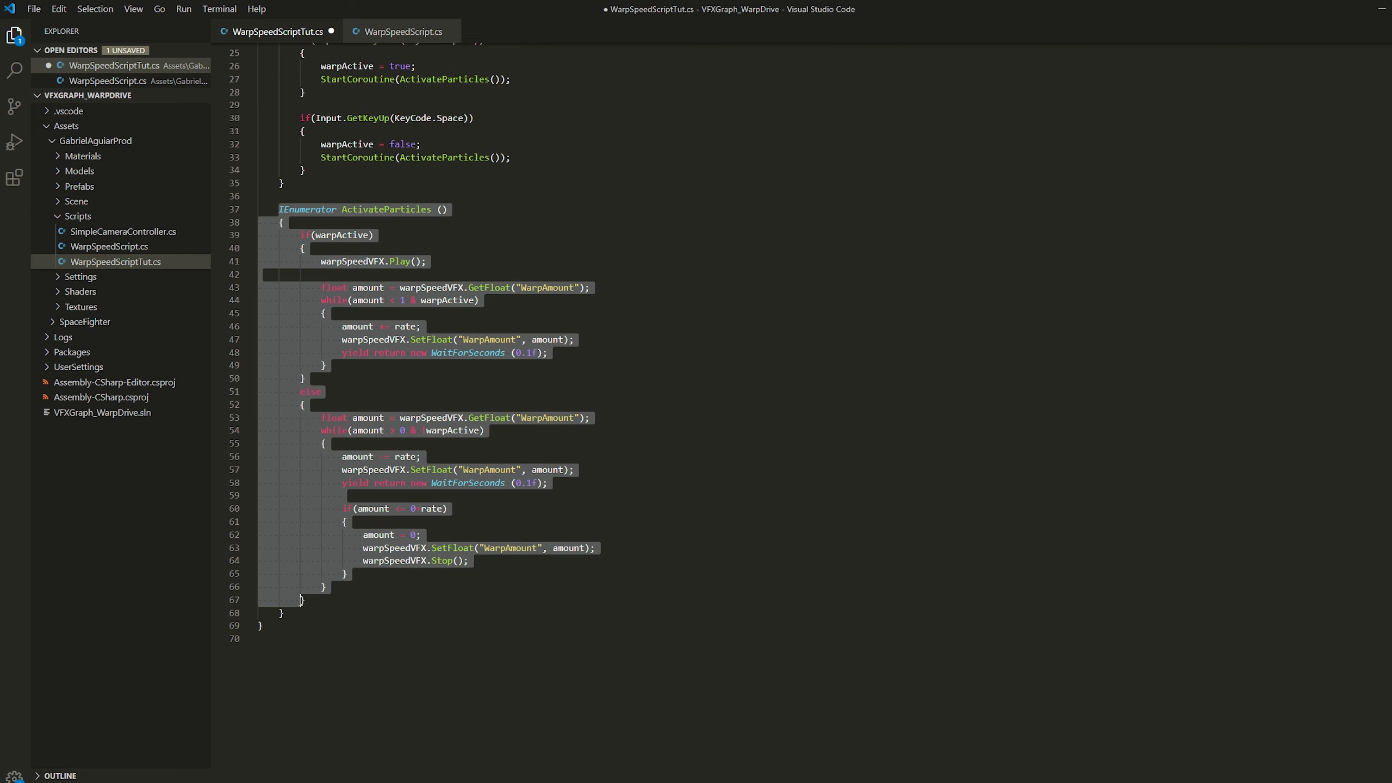
key(ctrl+c)
click(298, 612)
key(Return)
key(Return)
key(ctrl+v)
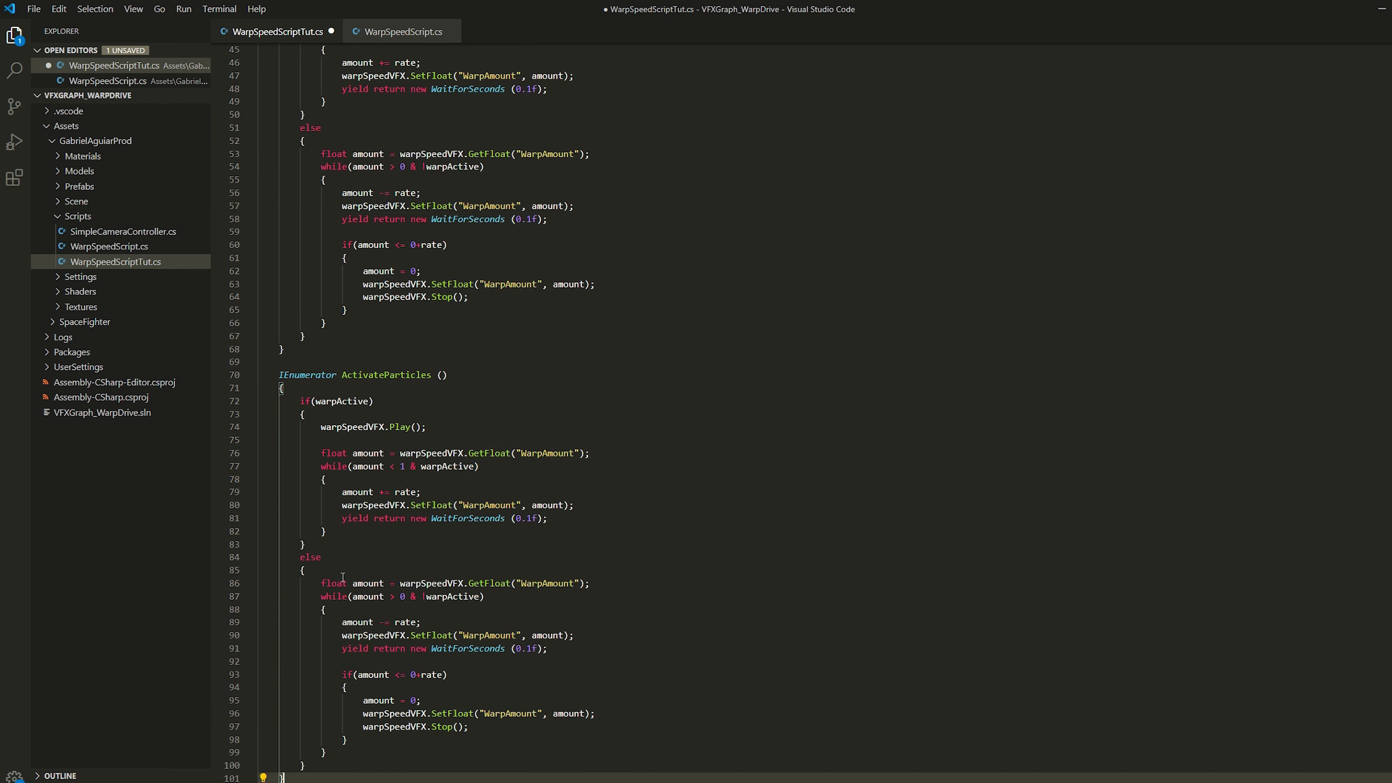
Rename the duplicated coroutine ActivateShader and delete its warpSpeedVFX.Play() line together with the blank line.
drag(384, 306, 427, 306)
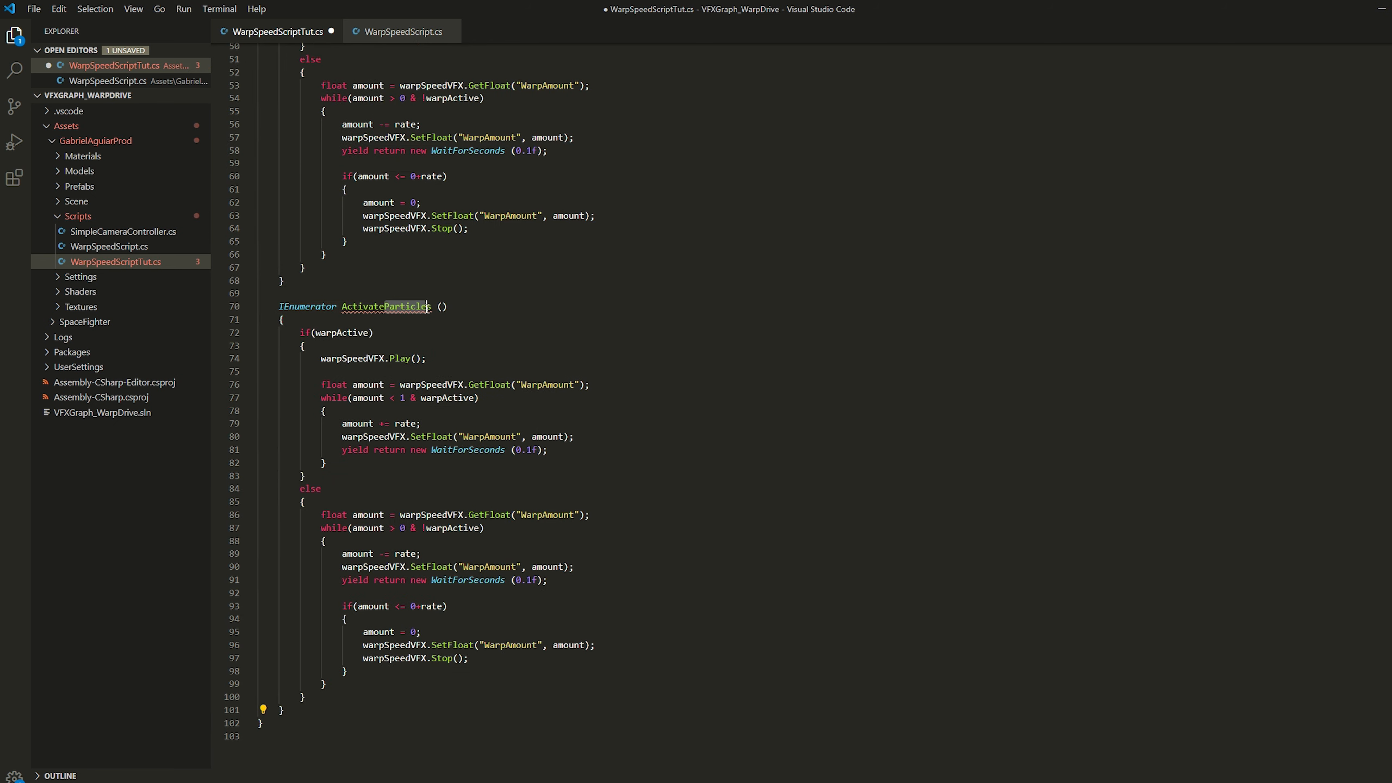
text(Shade)
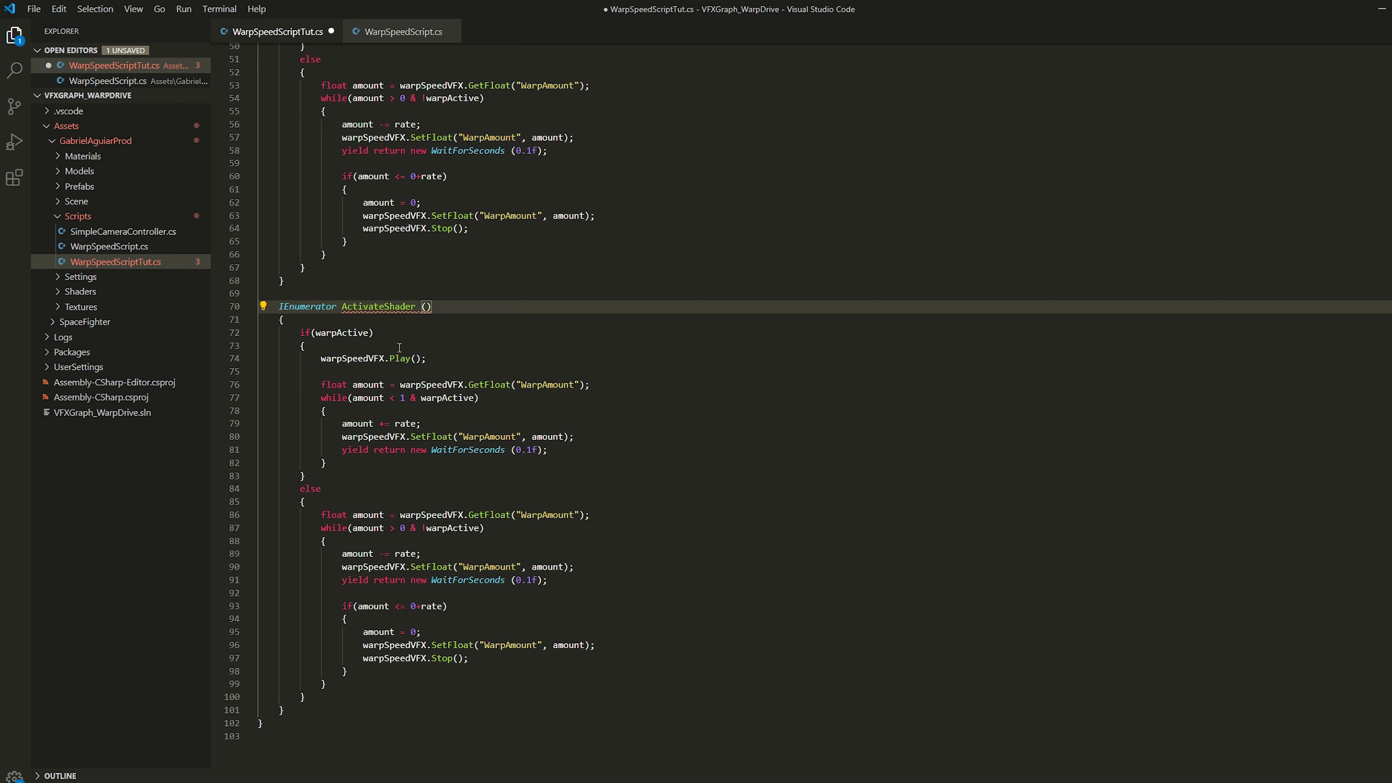
click(400, 348)
key(shift+Down)
key(shift+End)
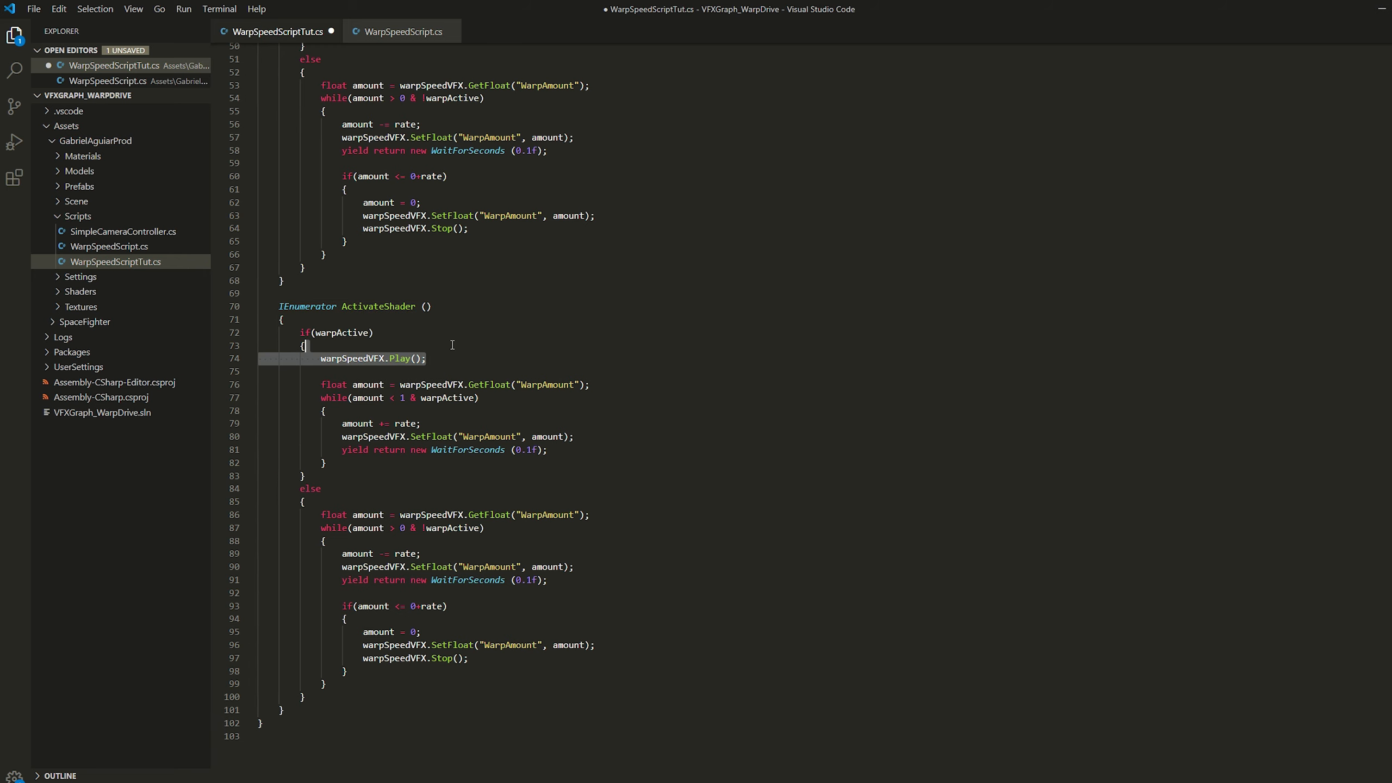
key(BackSpace)
key(Delete)
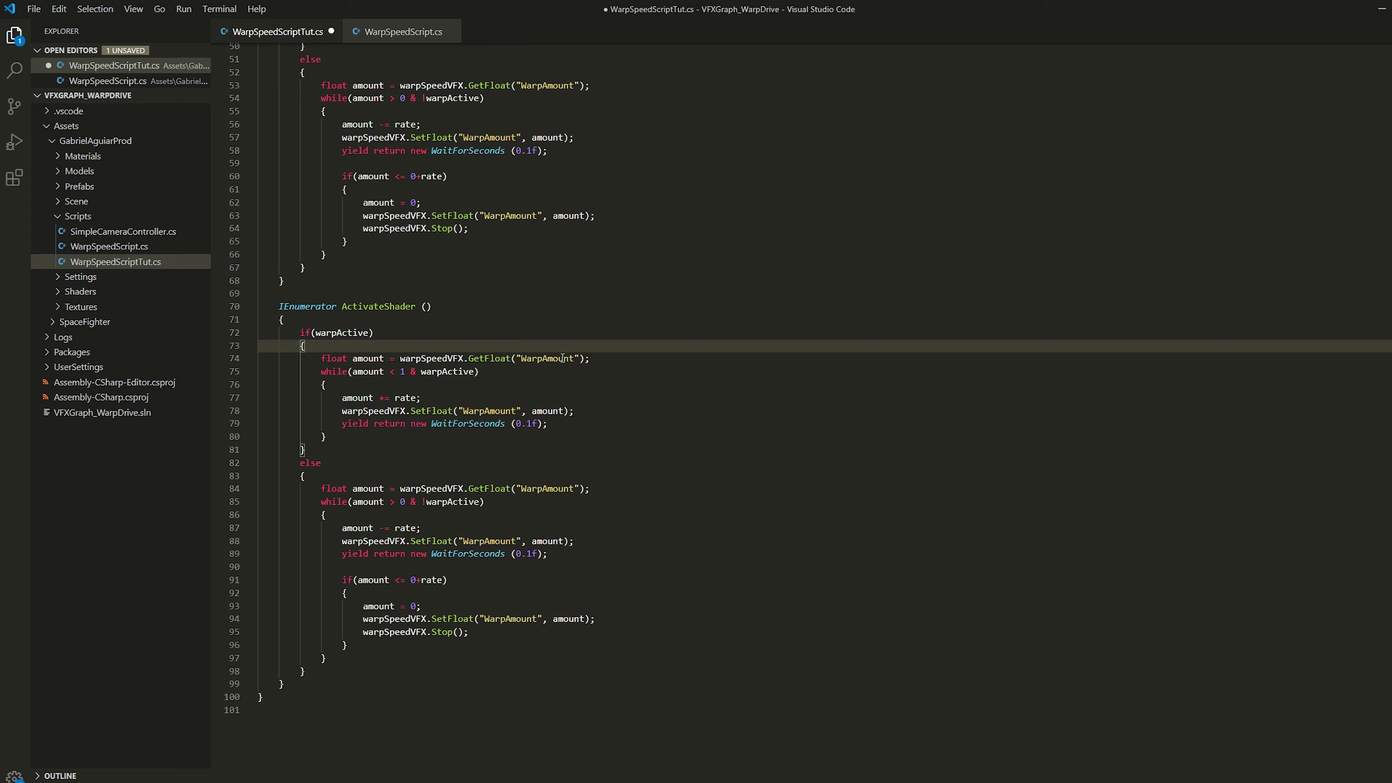
In ActivateShader's if branch, initialize amount with cylinder.material.GetFloat("Active_");.
drag(590, 358, 398, 356)
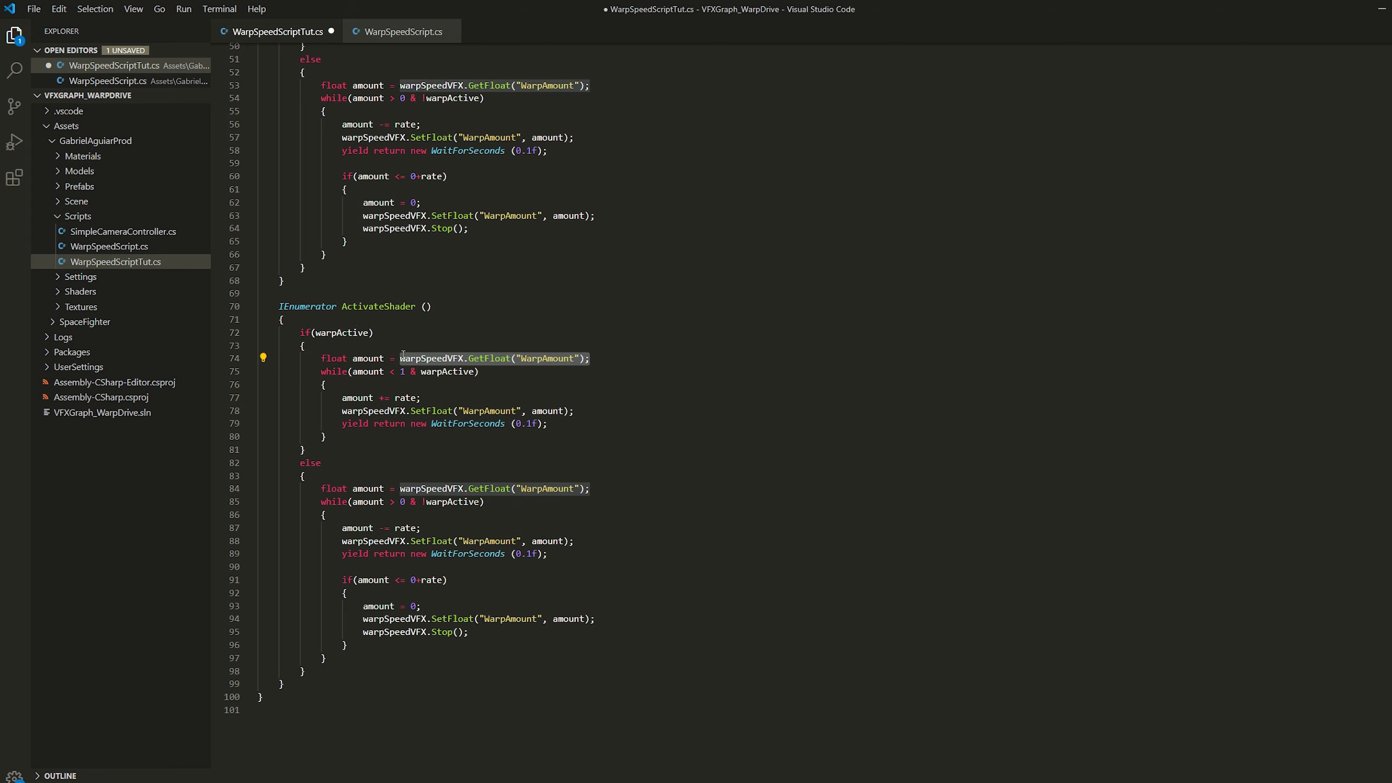
text(cylinder.mat)
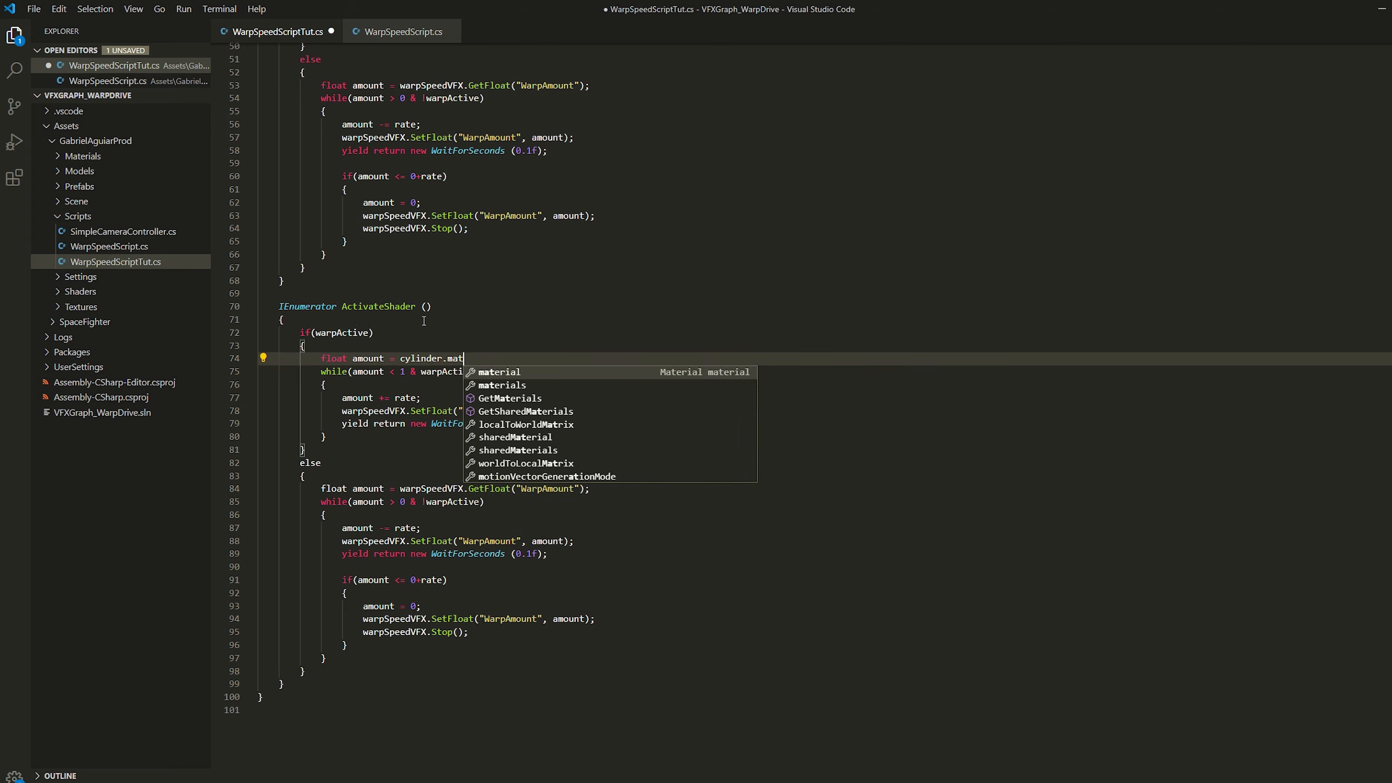
text(erial.GetFloat)
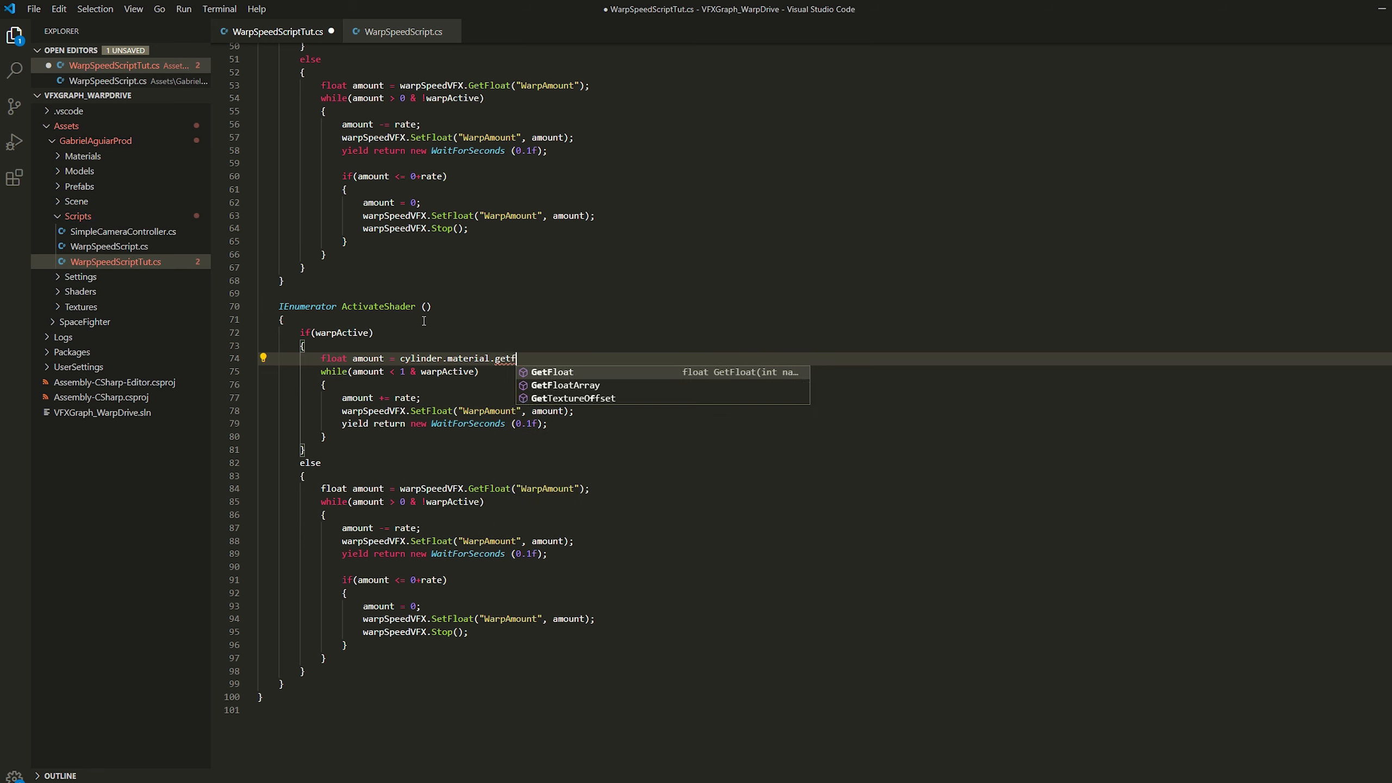
key(Return)
text(("Act)
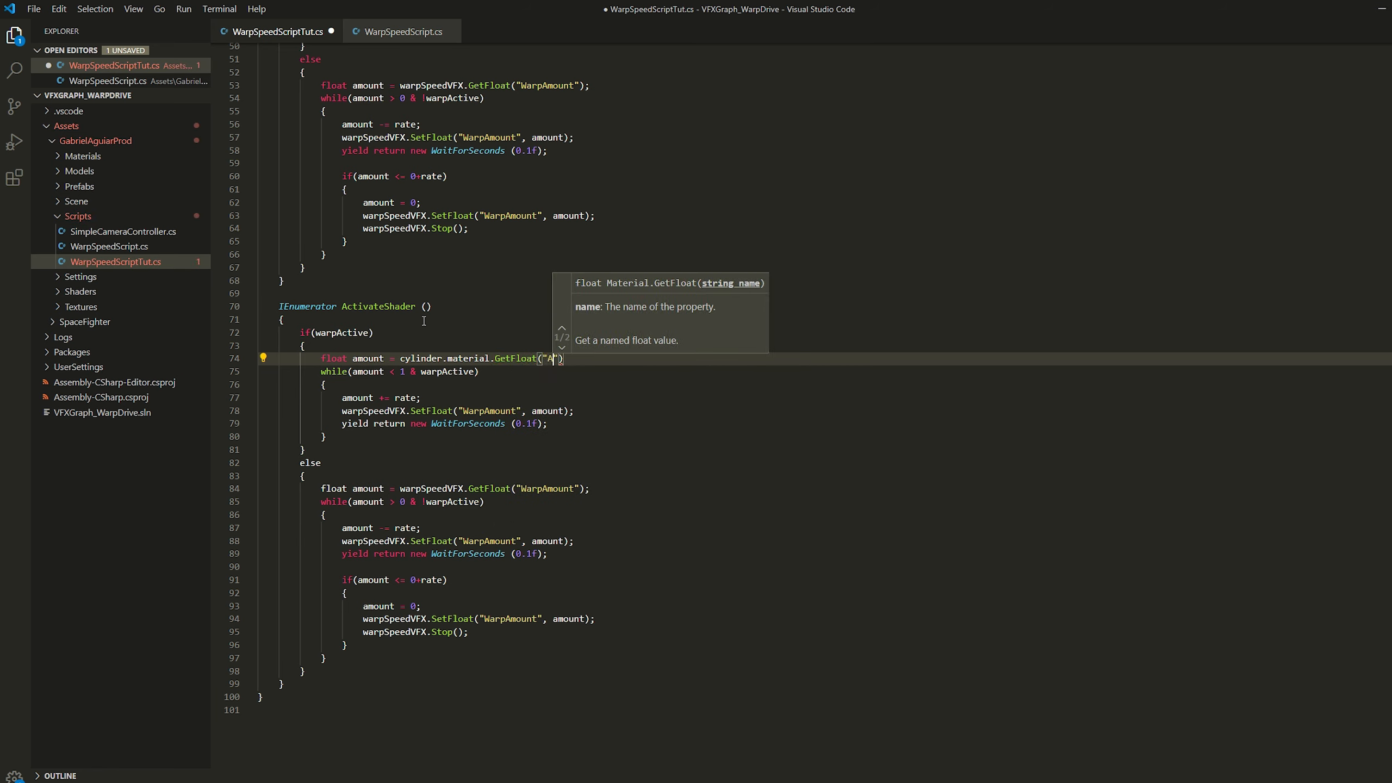
text(ive_)
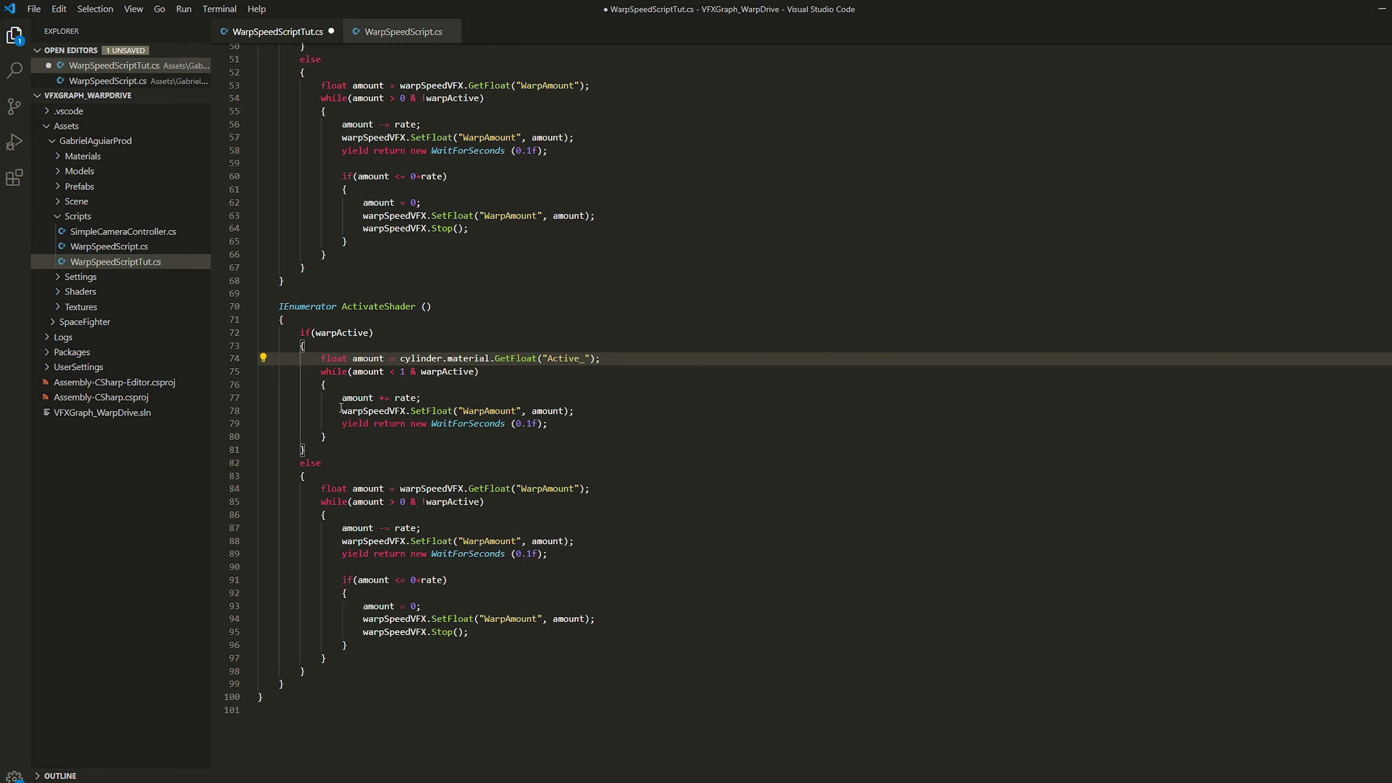
Replace the SetFloat call in that branch's while loop with cylinder.material.SetFloat("Active_", amount);.
drag(340, 410, 559, 411)
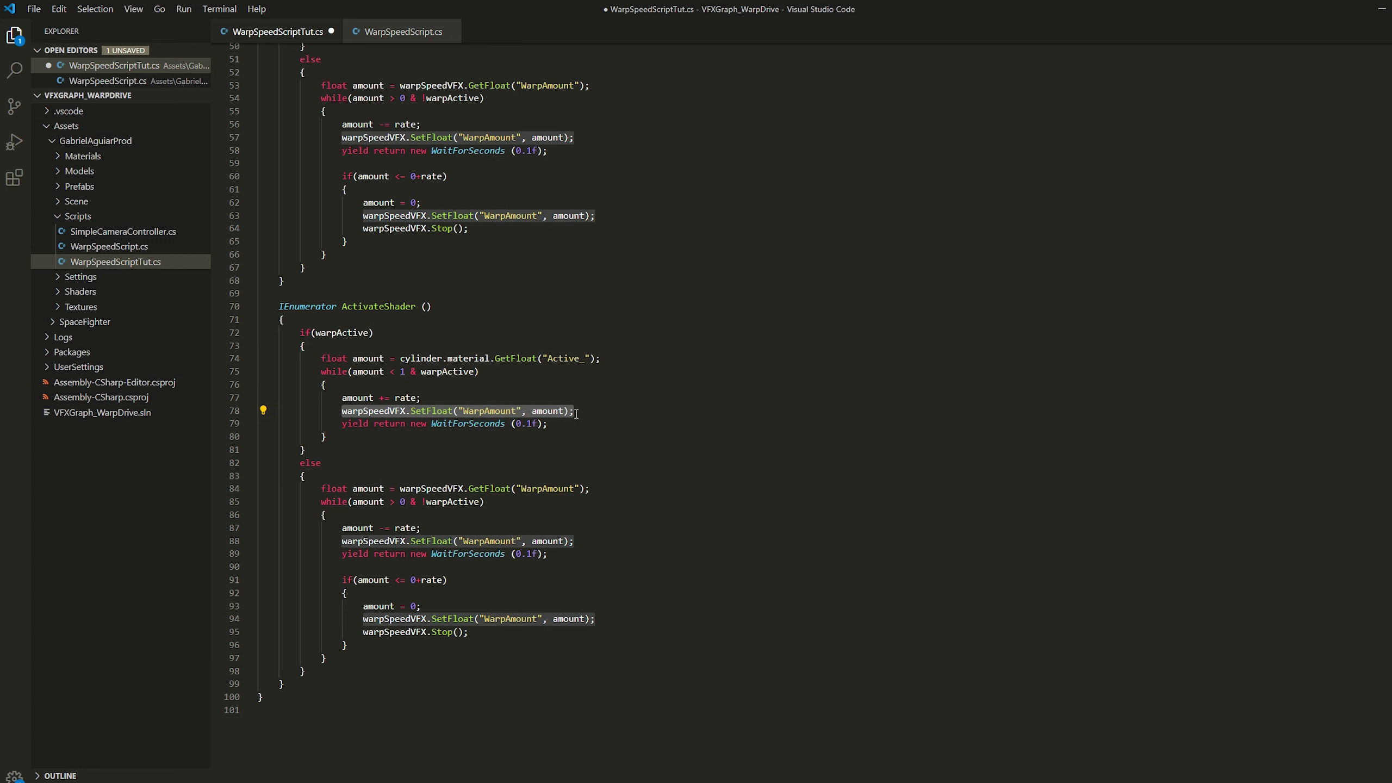
key(BackSpace)
text(c)
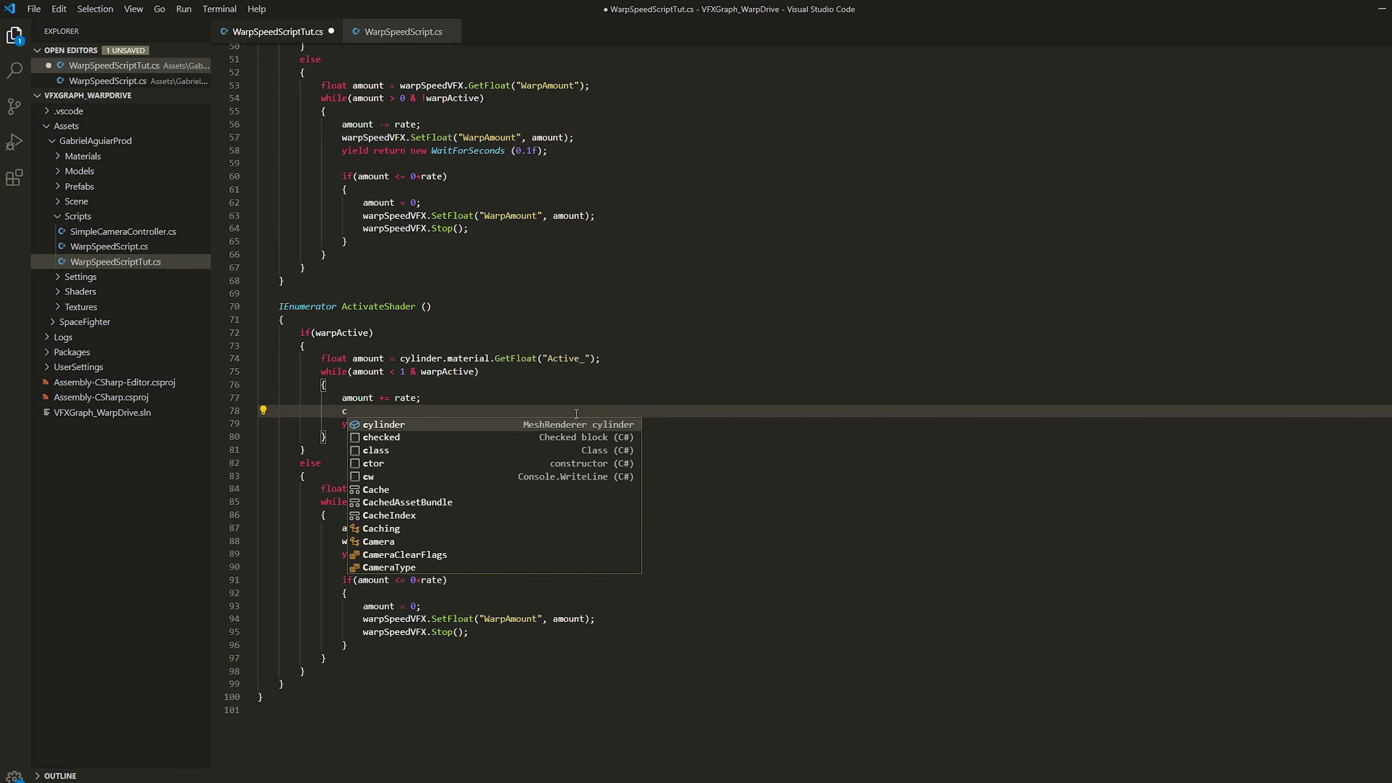
text(ylinder.material.SetFloat("Active_", amount);)
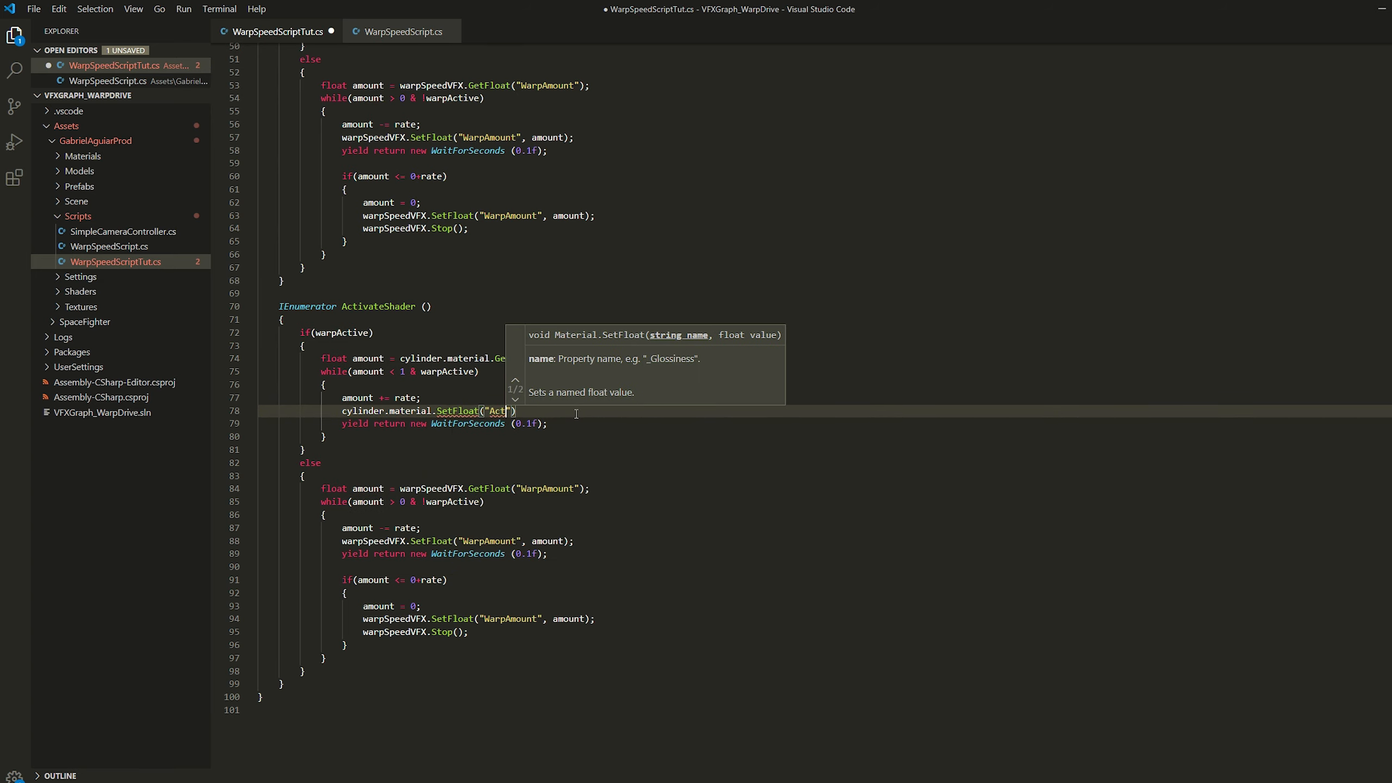
In ActivateShader's else branch, initialize amount with cylinder.material.GetFloat("Active_");.
scroll(575, 414, down, 2)
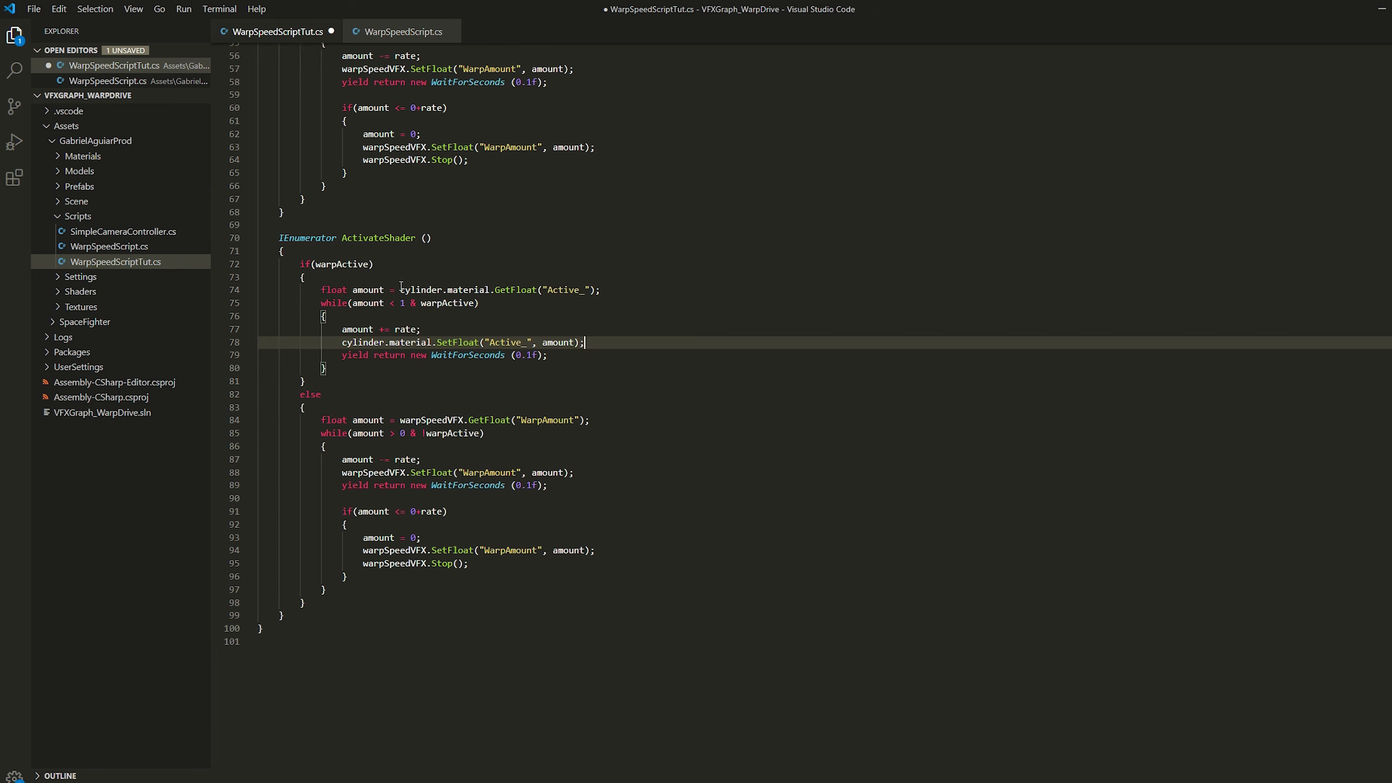
drag(400, 289, 537, 289)
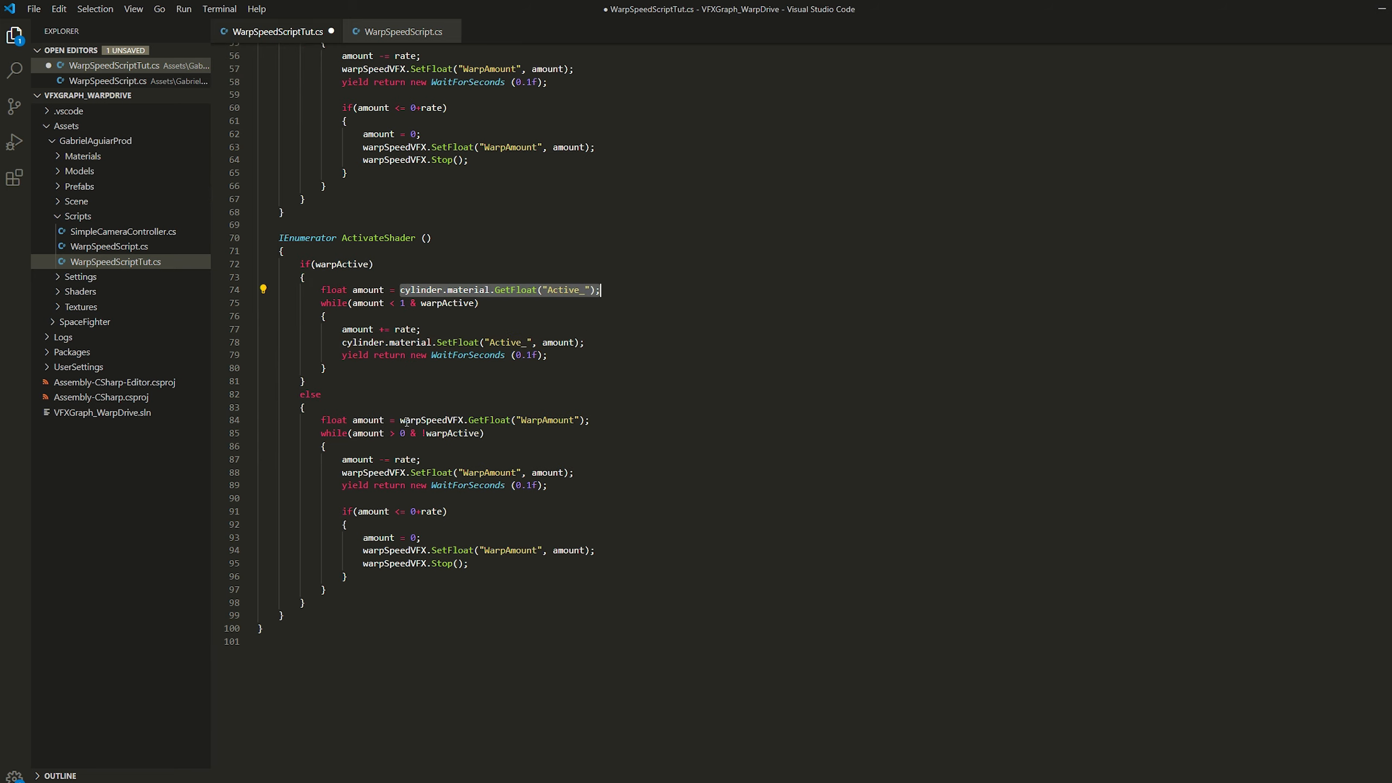
drag(400, 419, 585, 419)
key(ctrl+v)
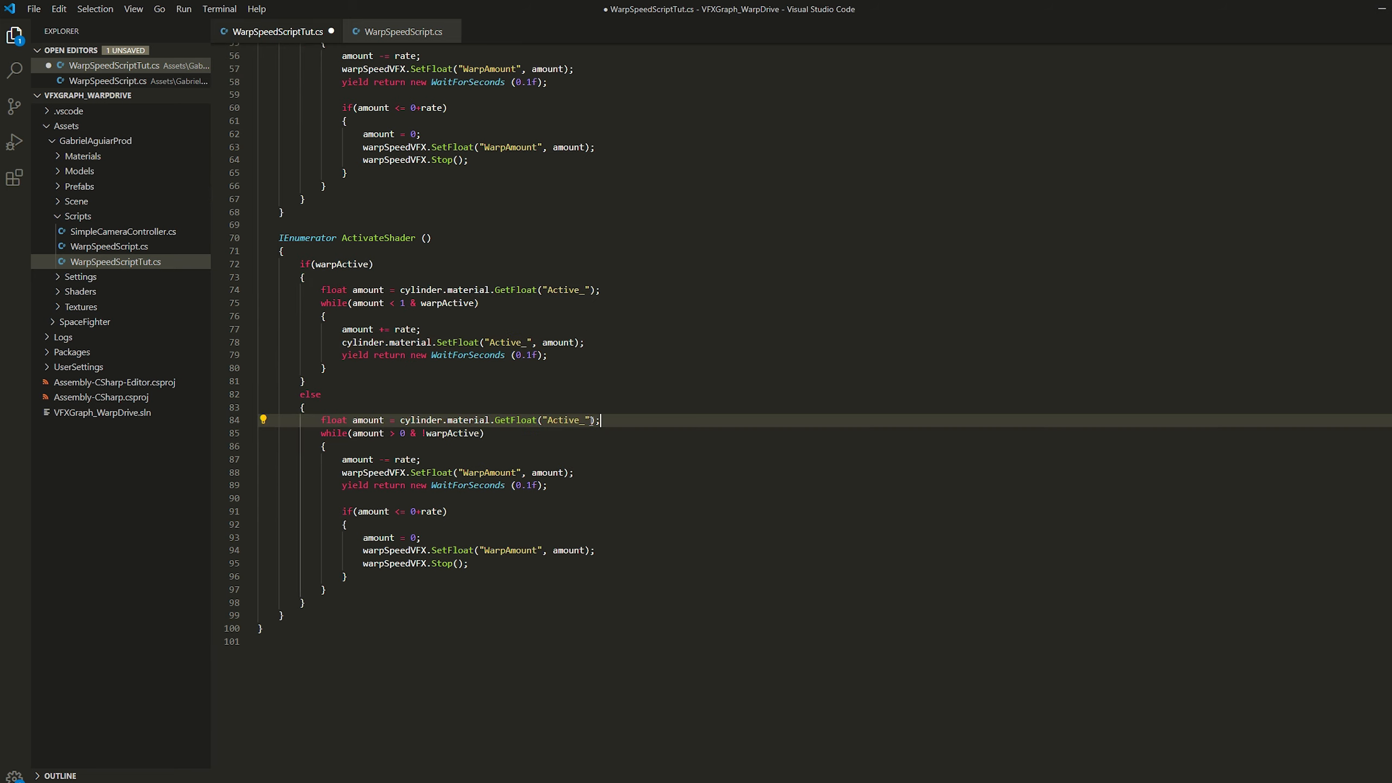
Replace both warpSpeedVFX.SetFloat calls in ActivateShader's else branch with cylinder.material.SetFloat("Active_", amount);.
drag(342, 342, 591, 340)
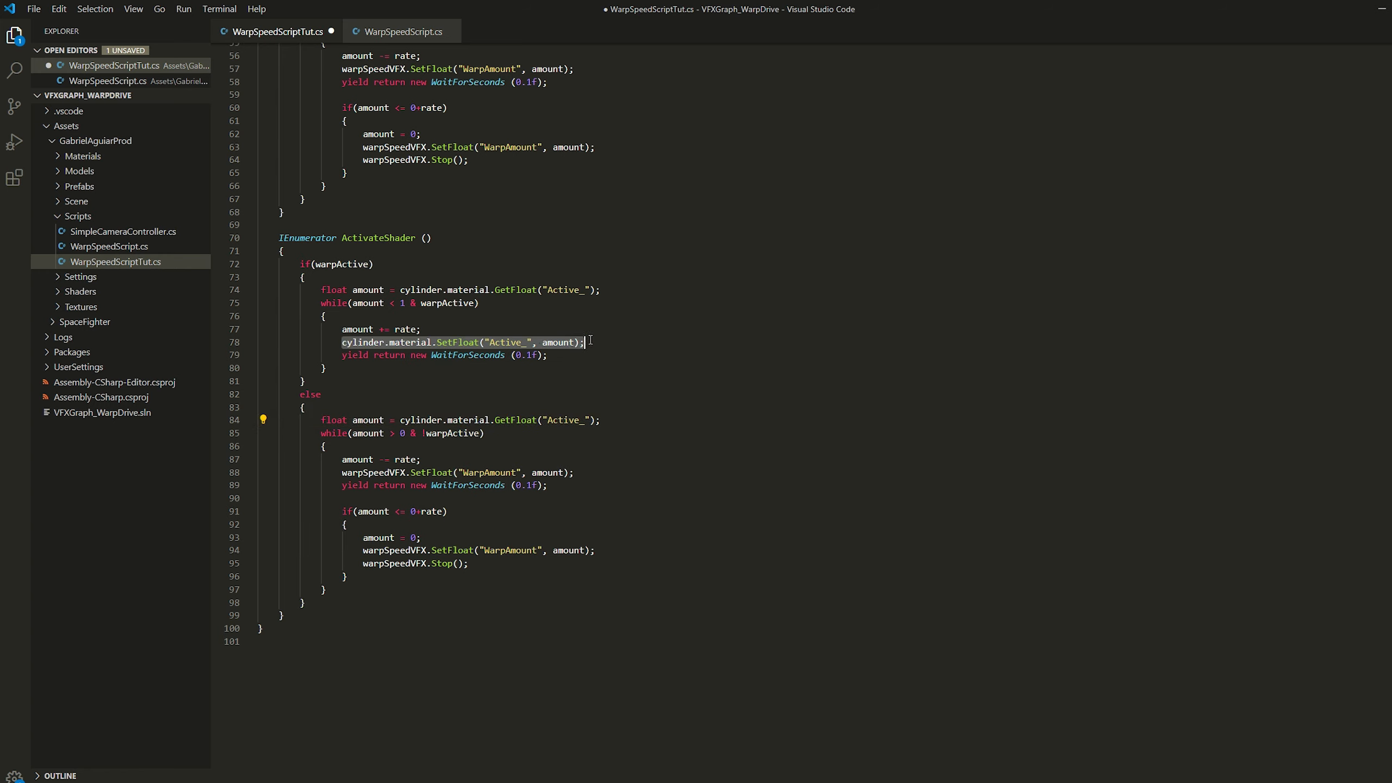
drag(343, 472, 570, 472)
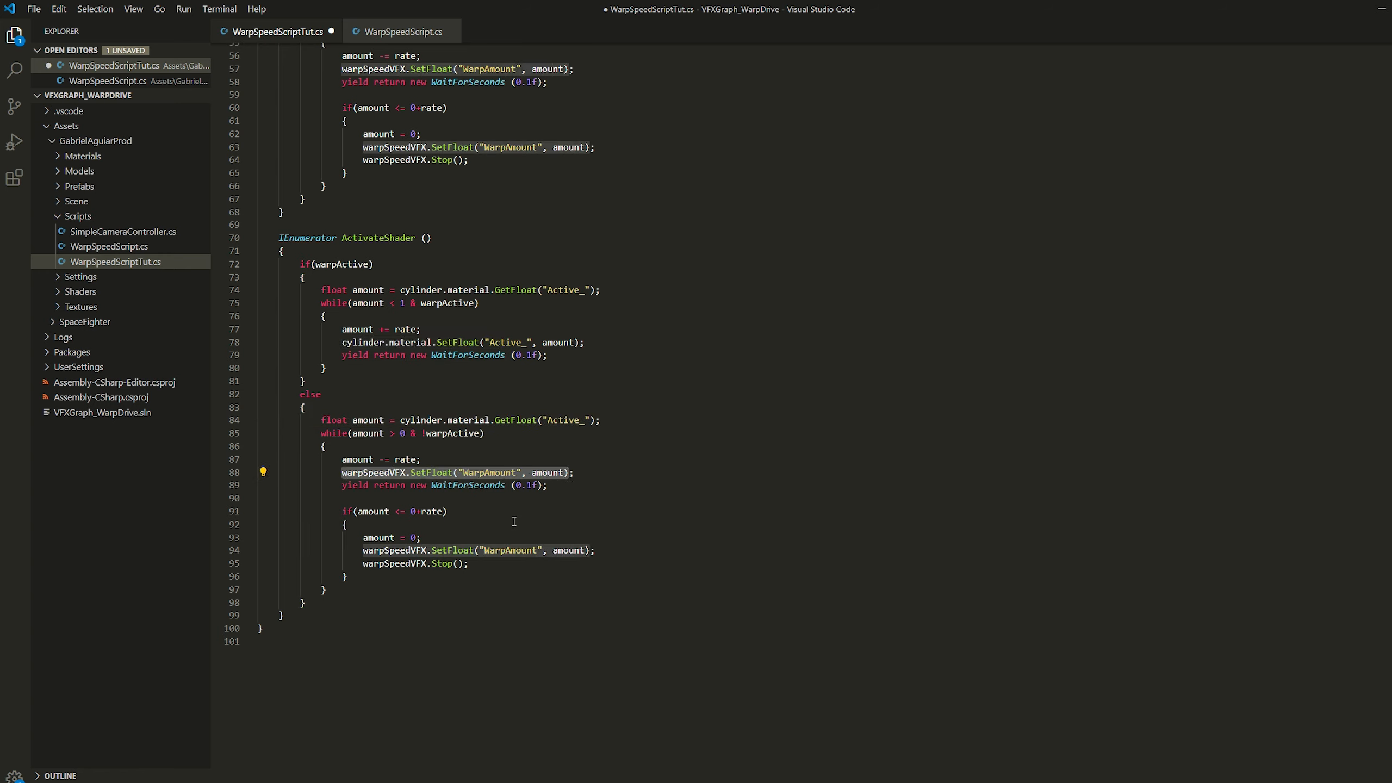
key(ctrl+v)
drag(363, 550, 596, 549)
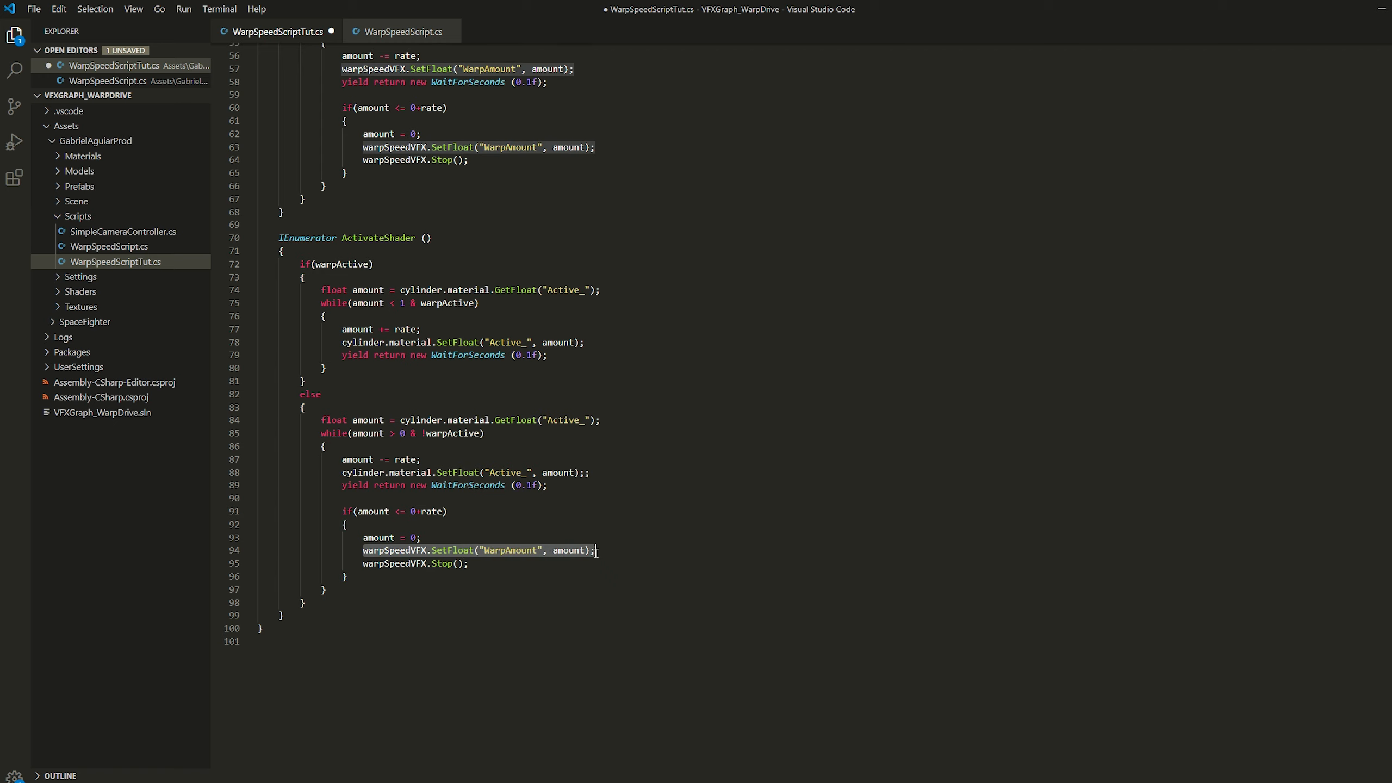
key(ctrl+v)
Delete the warpSpeedVFX.Stop(); line from ActivateShader's else branch and save the script.
click(466, 566)
drag(474, 566, 596, 549)
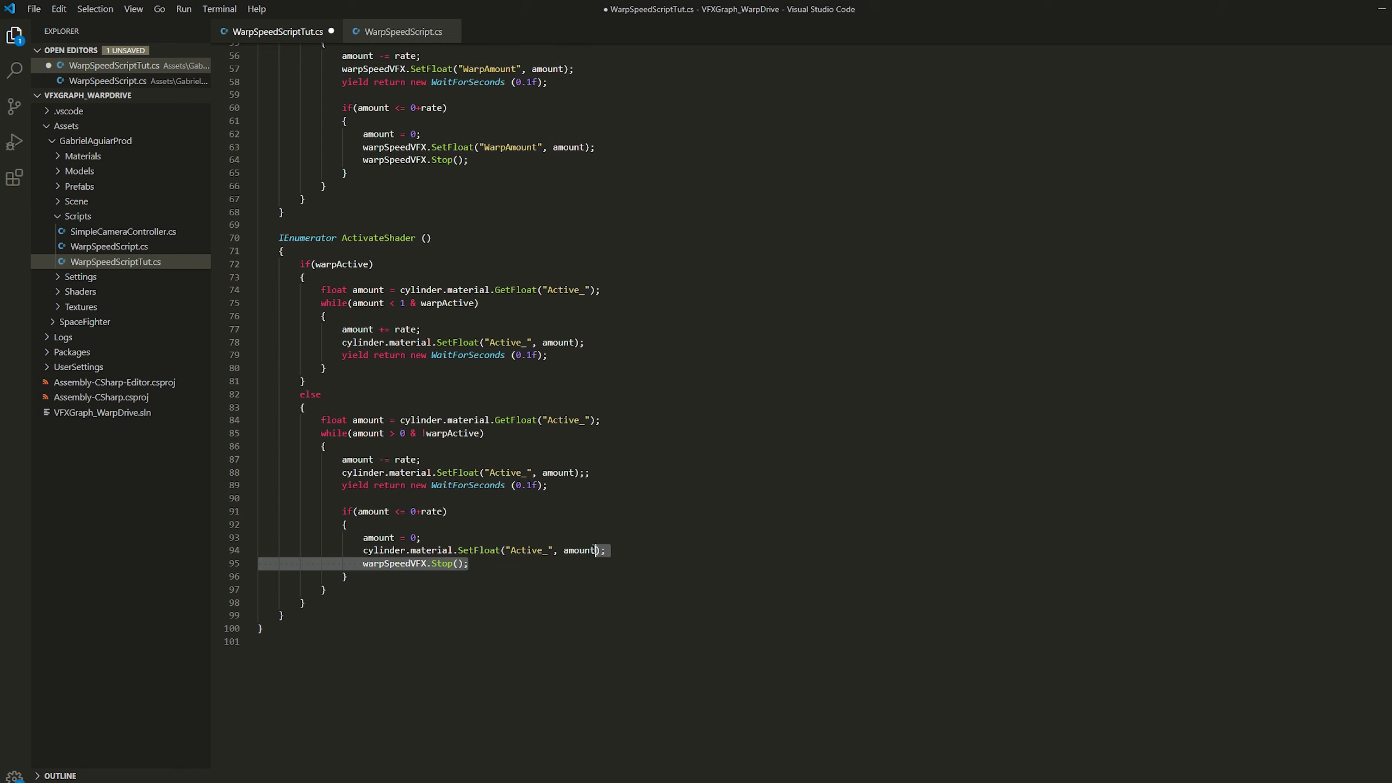
key(BackSpace)
In Update's GetKeyDown block, add StartCoroutine(ActivateShader()); below the ActivateParticles call.
scroll(388, 248, up, 15)
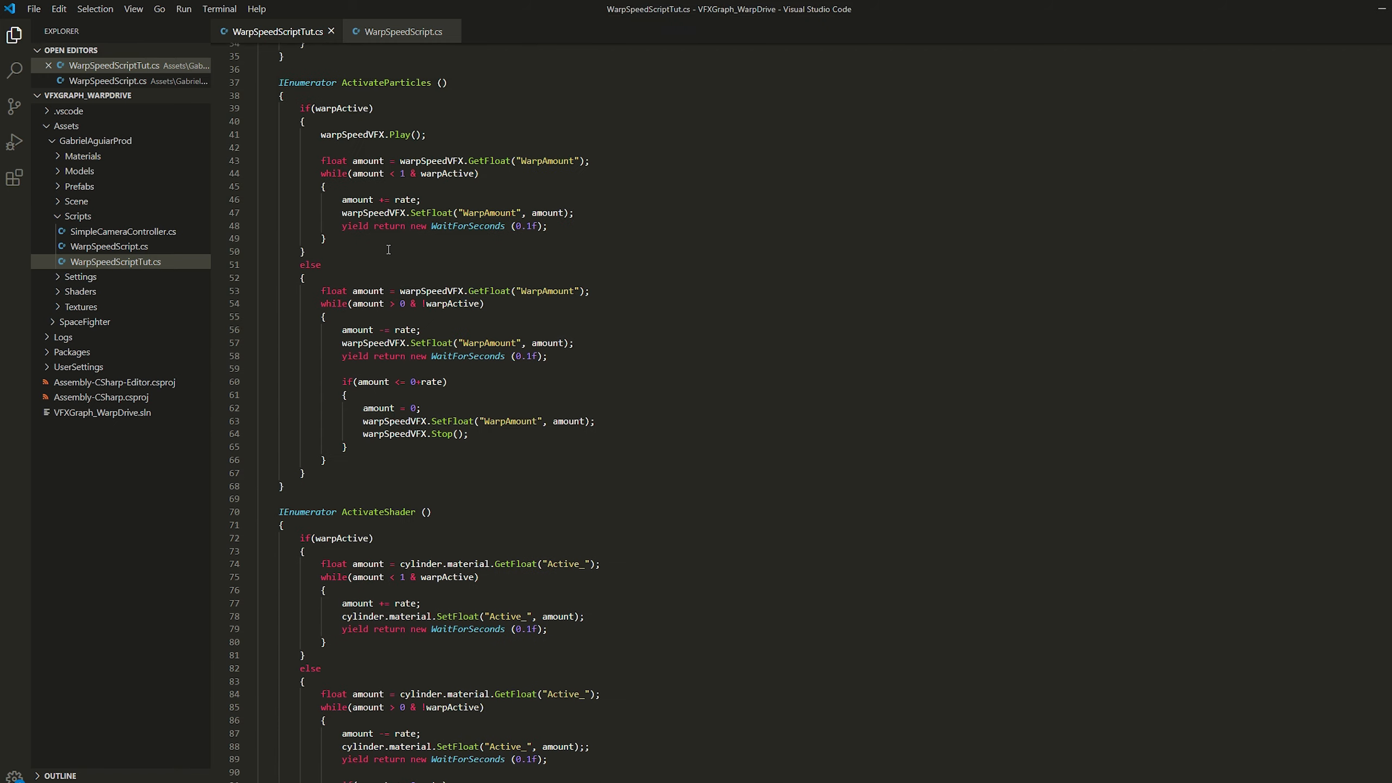
drag(519, 297, 444, 313)
key(ctrl+c)
click(525, 297)
key(ctrl+v)
text(Sha)
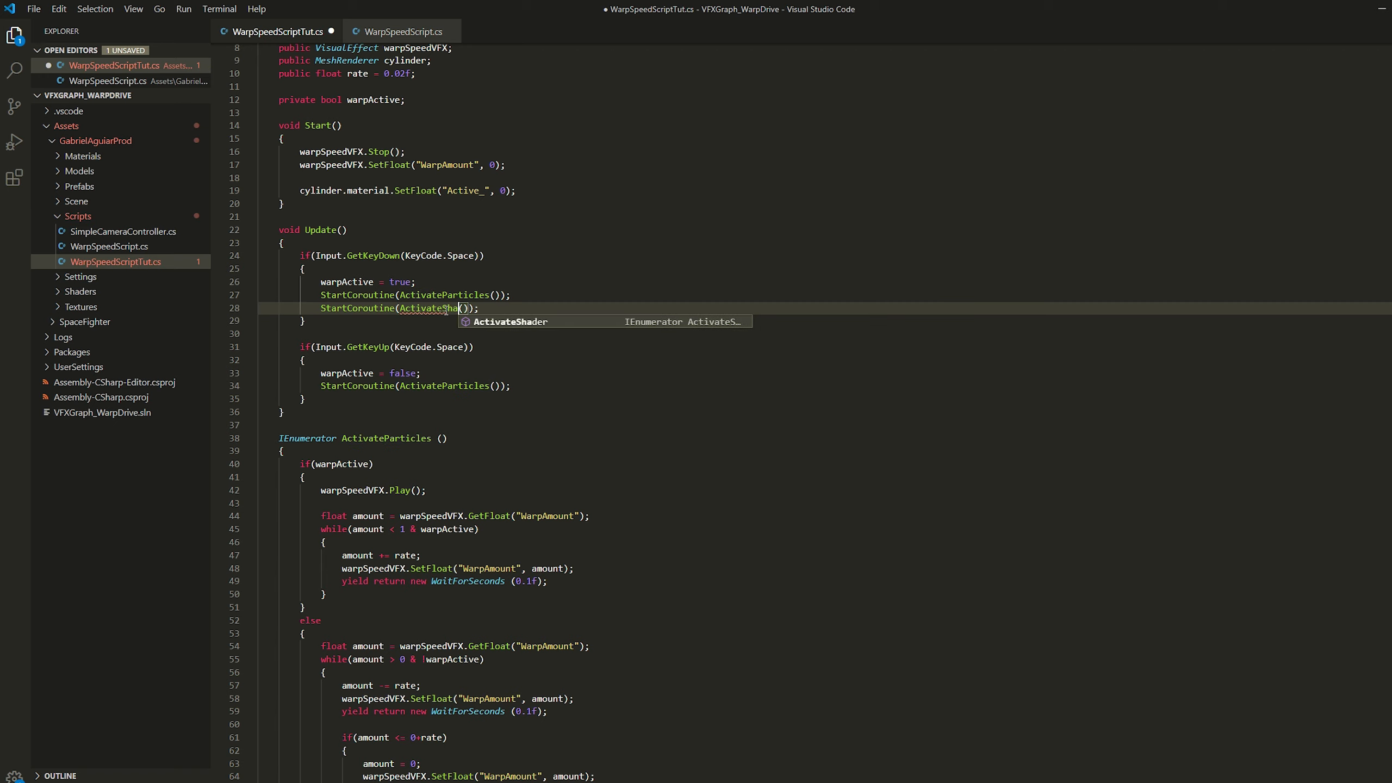
double_click(448, 310)
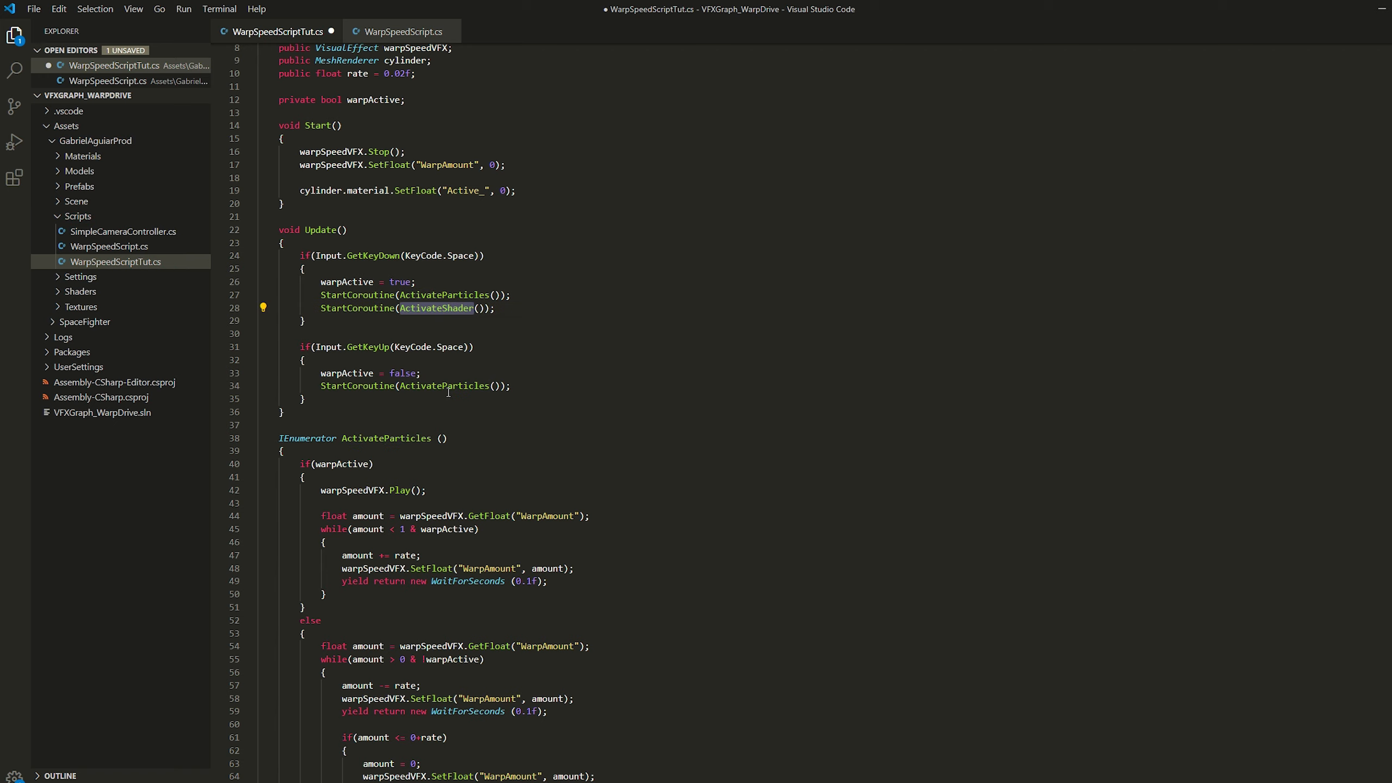
double_click(448, 388)
key(ctrl+v)
key(ctrl+z)
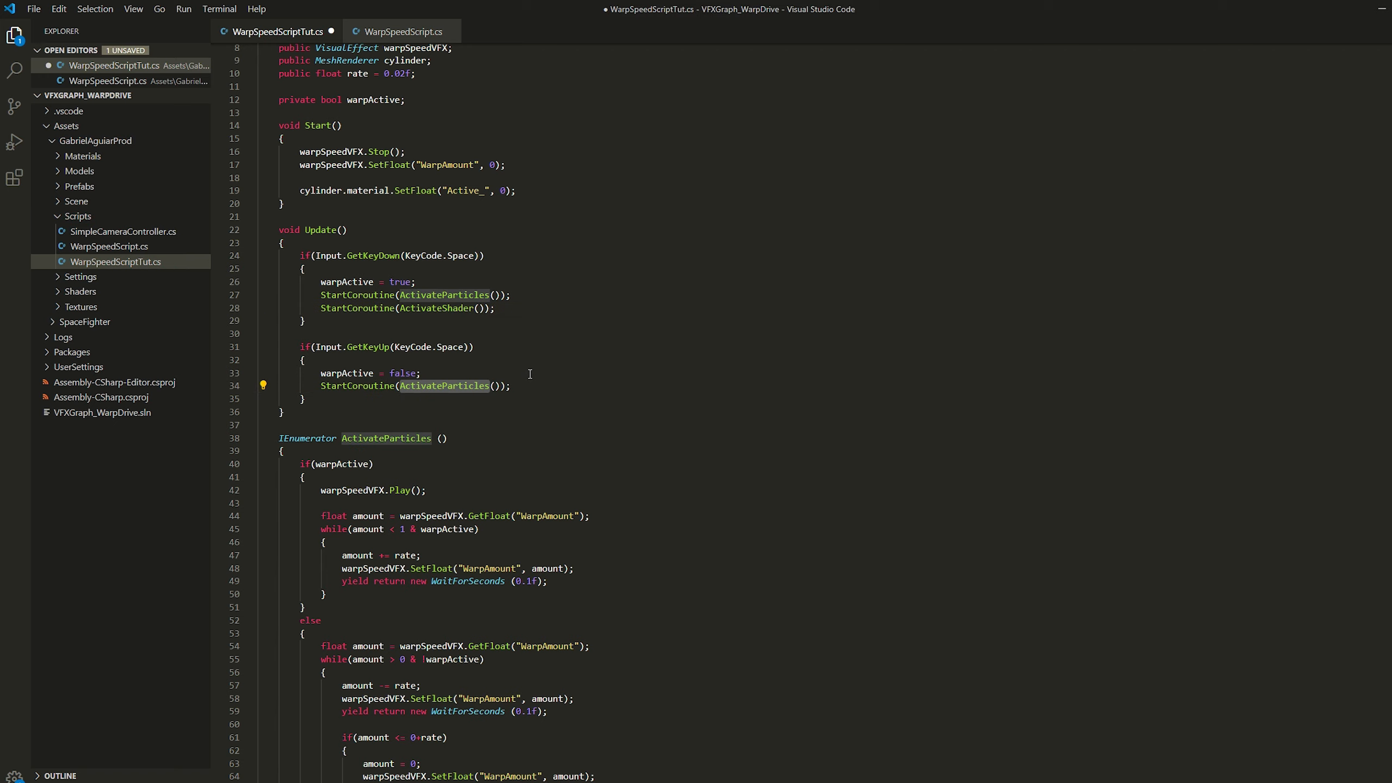
Copy the StartCoroutine(ActivateShader()); line below the ActivateParticles call in the GetKeyUp block and save the script.
click(530, 374)
drag(532, 309, 532, 302)
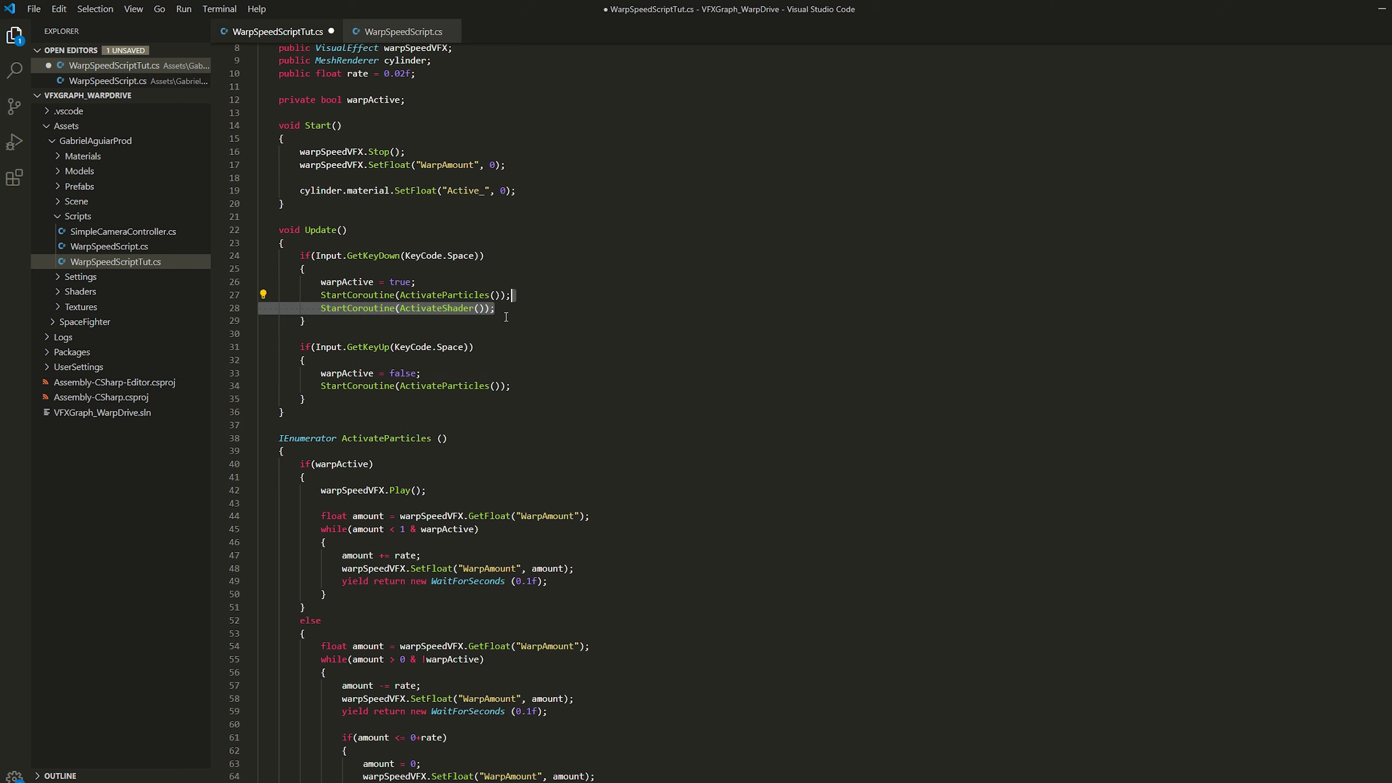
key(ctrl+c)
click(519, 385)
key(ctrl+v)
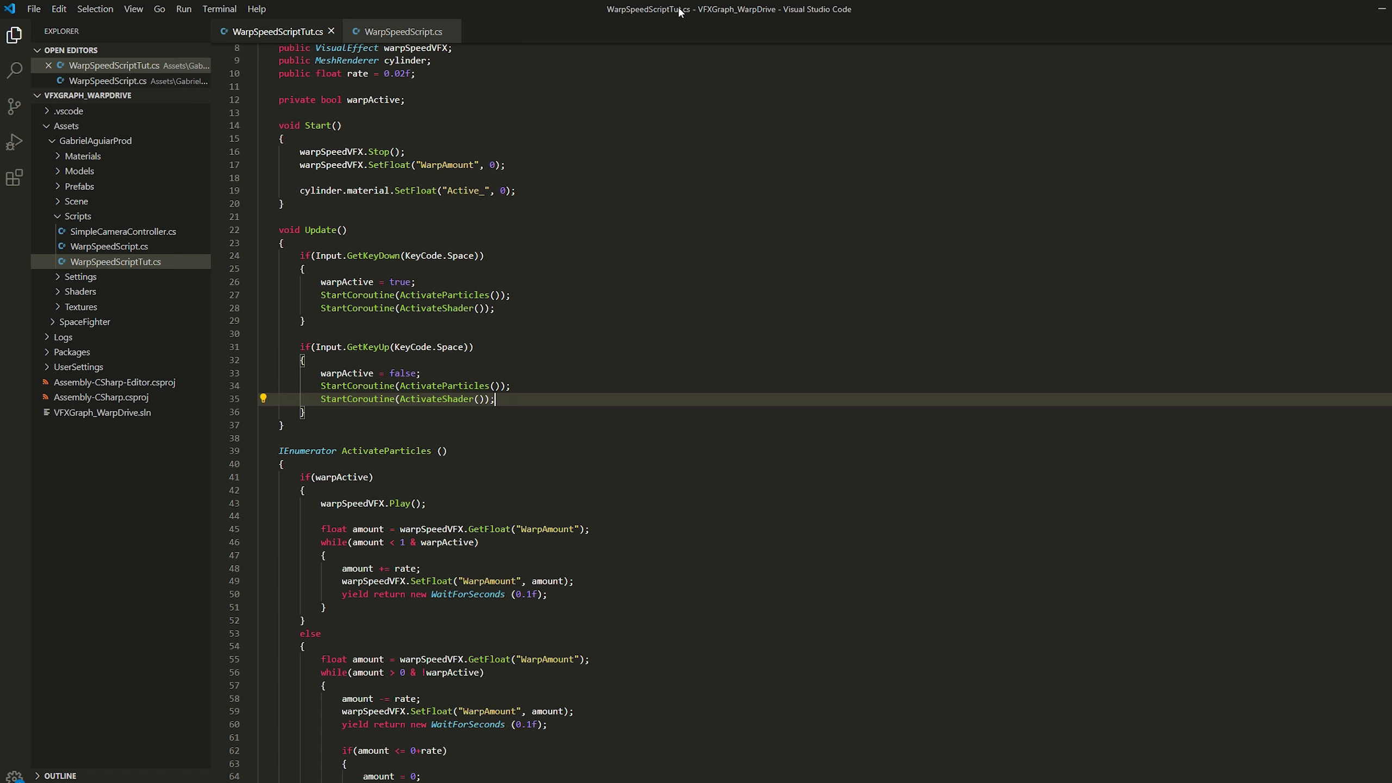
Switch to Unity, assign CylinderTut to the Warp Speed Script Tut's Cylinder field, and test the warp in Play mode.
key(alt+Tab)
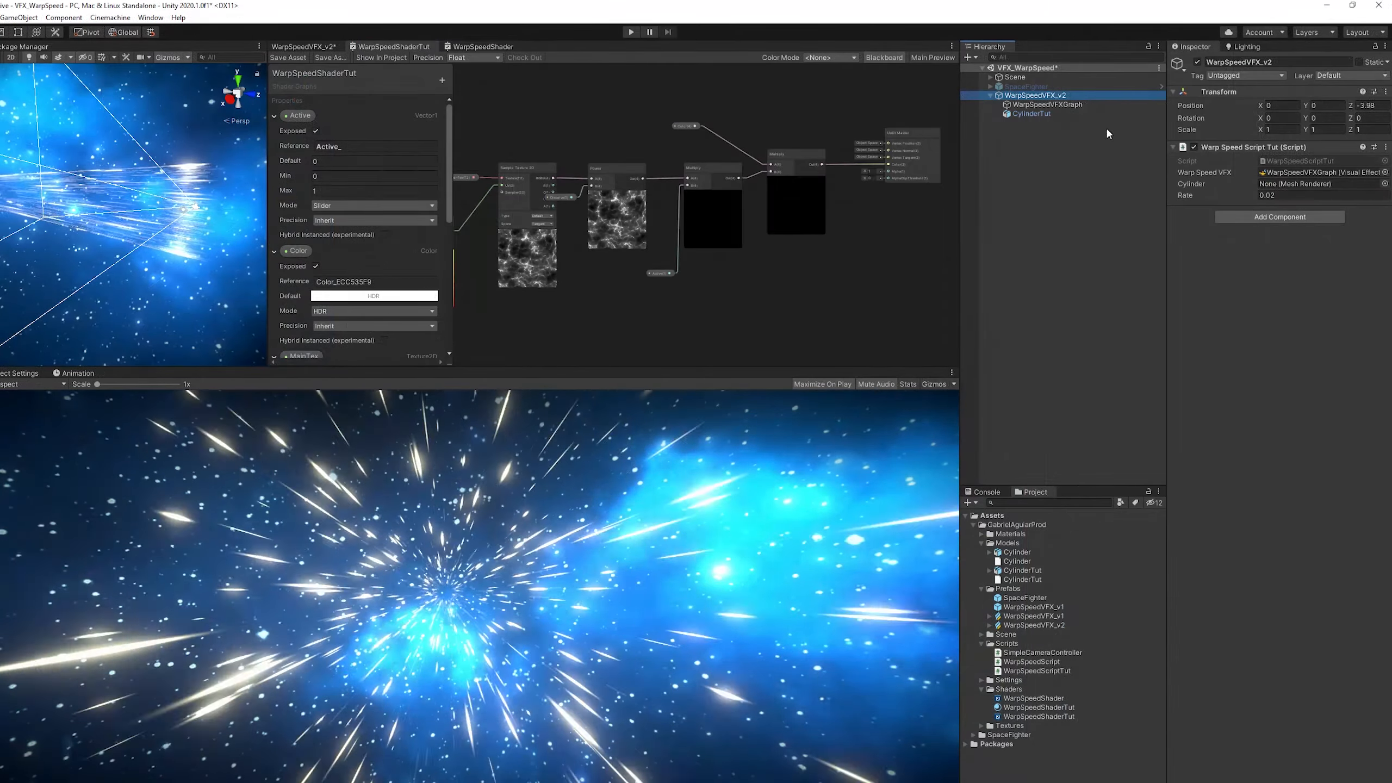
drag(1032, 113, 1295, 183)
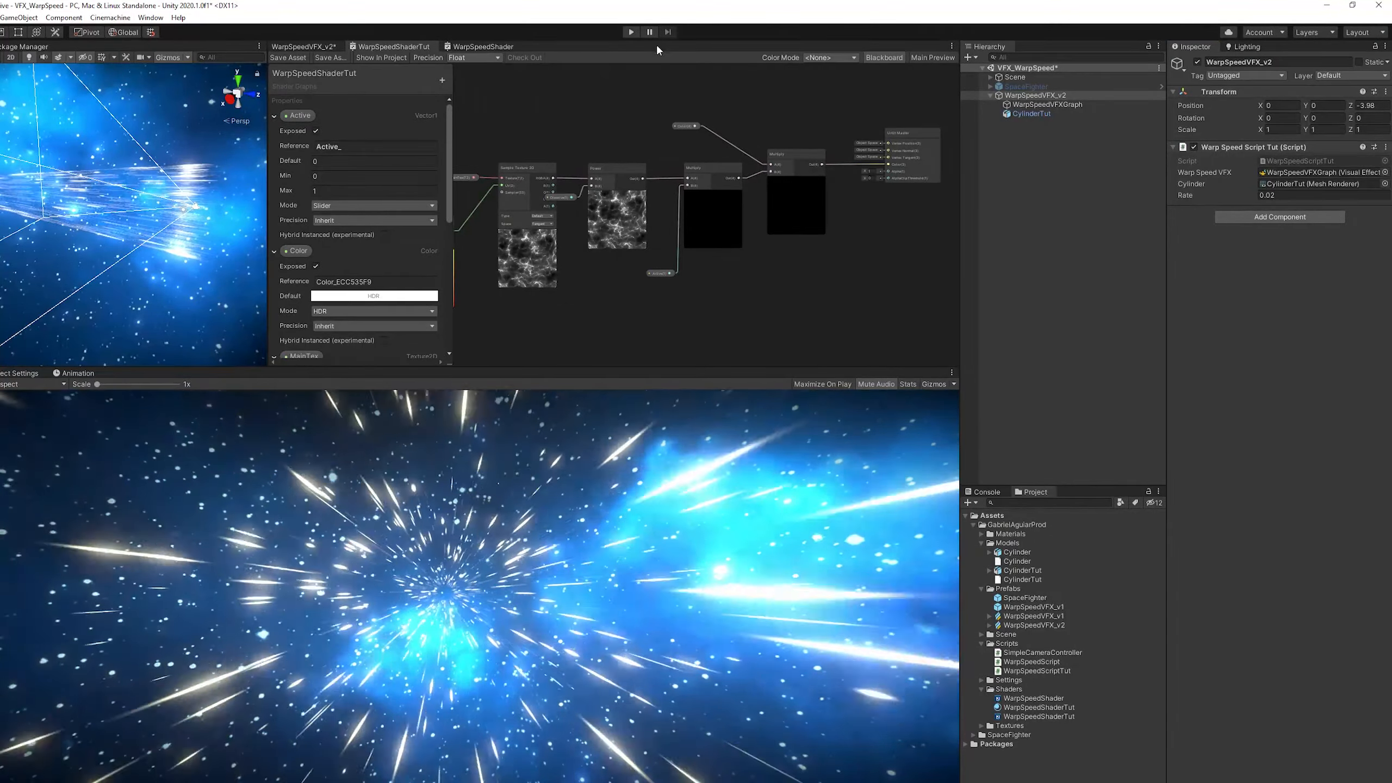
click(631, 31)
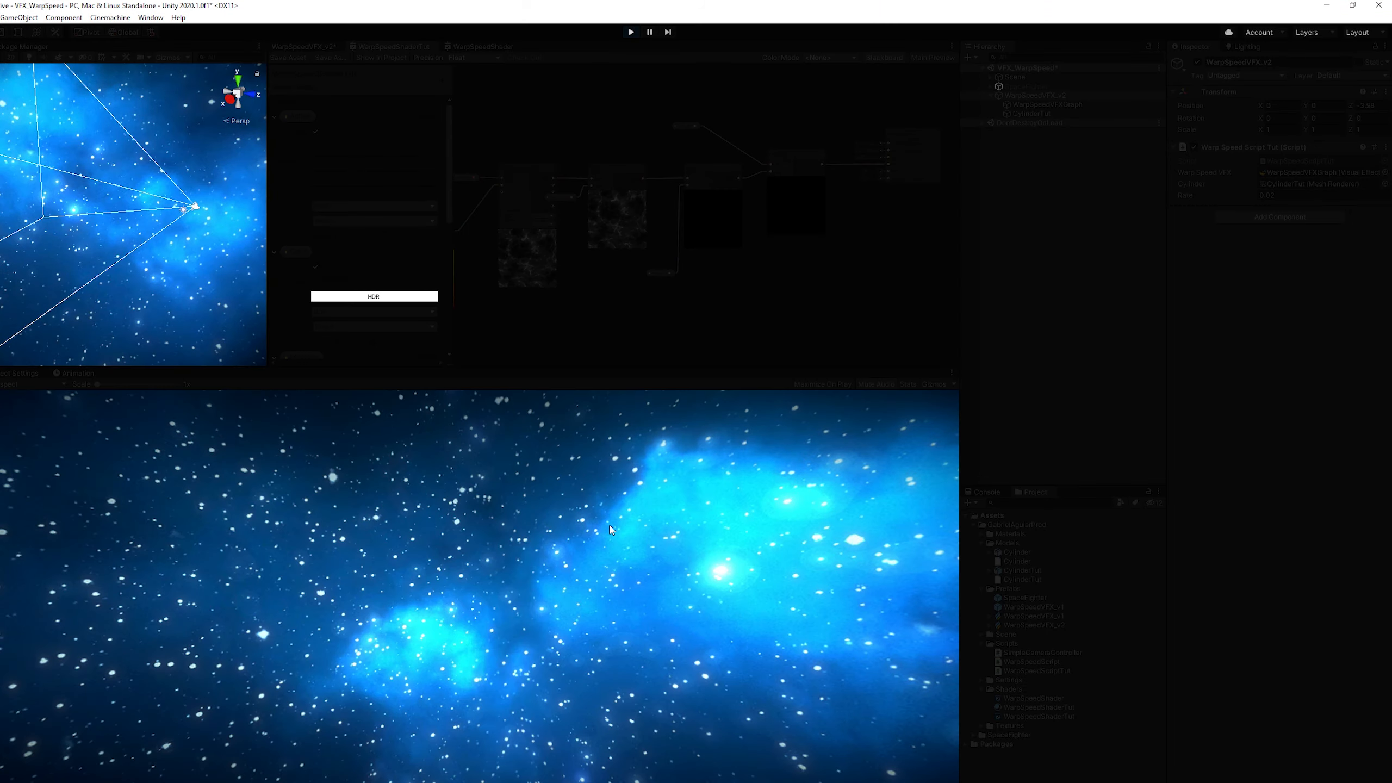
key(space)
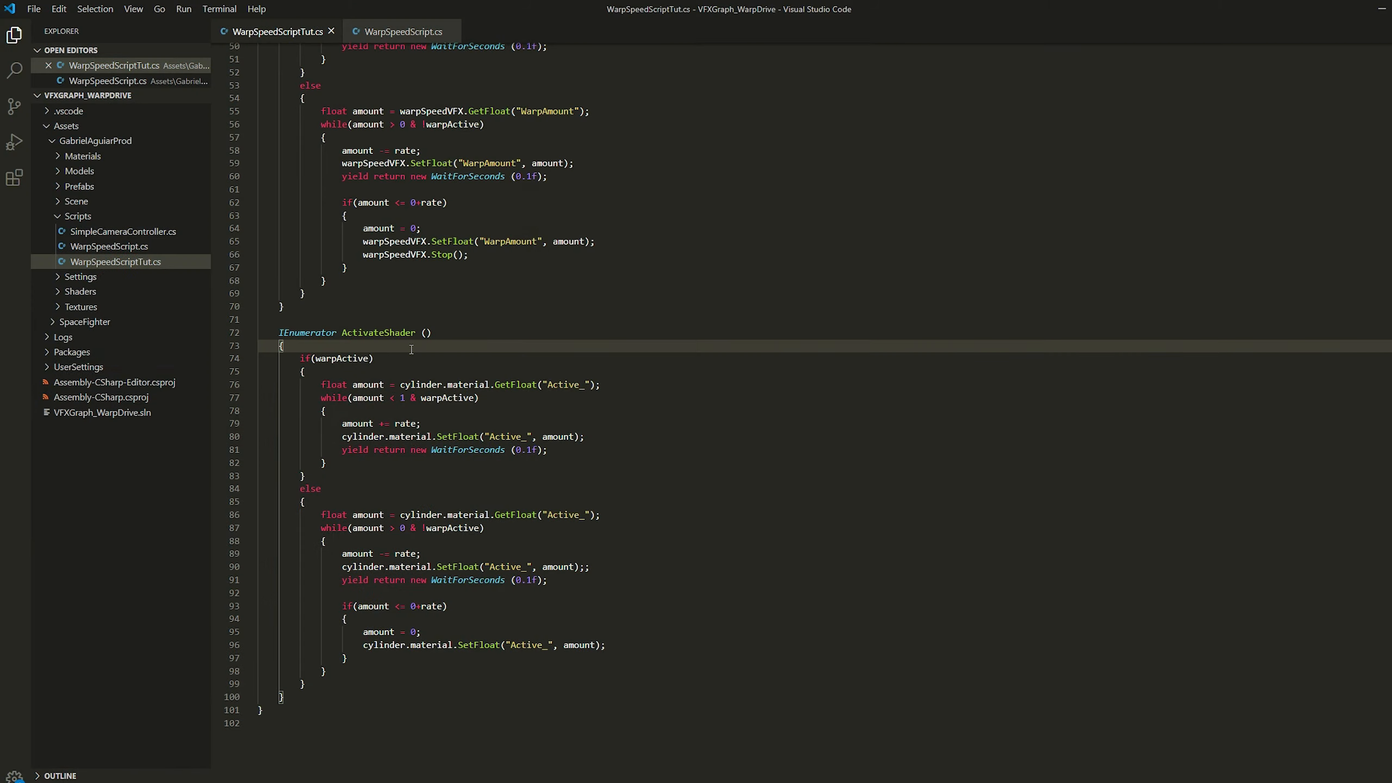
Back in Visual Studio Code, insert yield return new WaitForSeconds (delay); as the first line of the ActivateShader coroutine.
text(y)
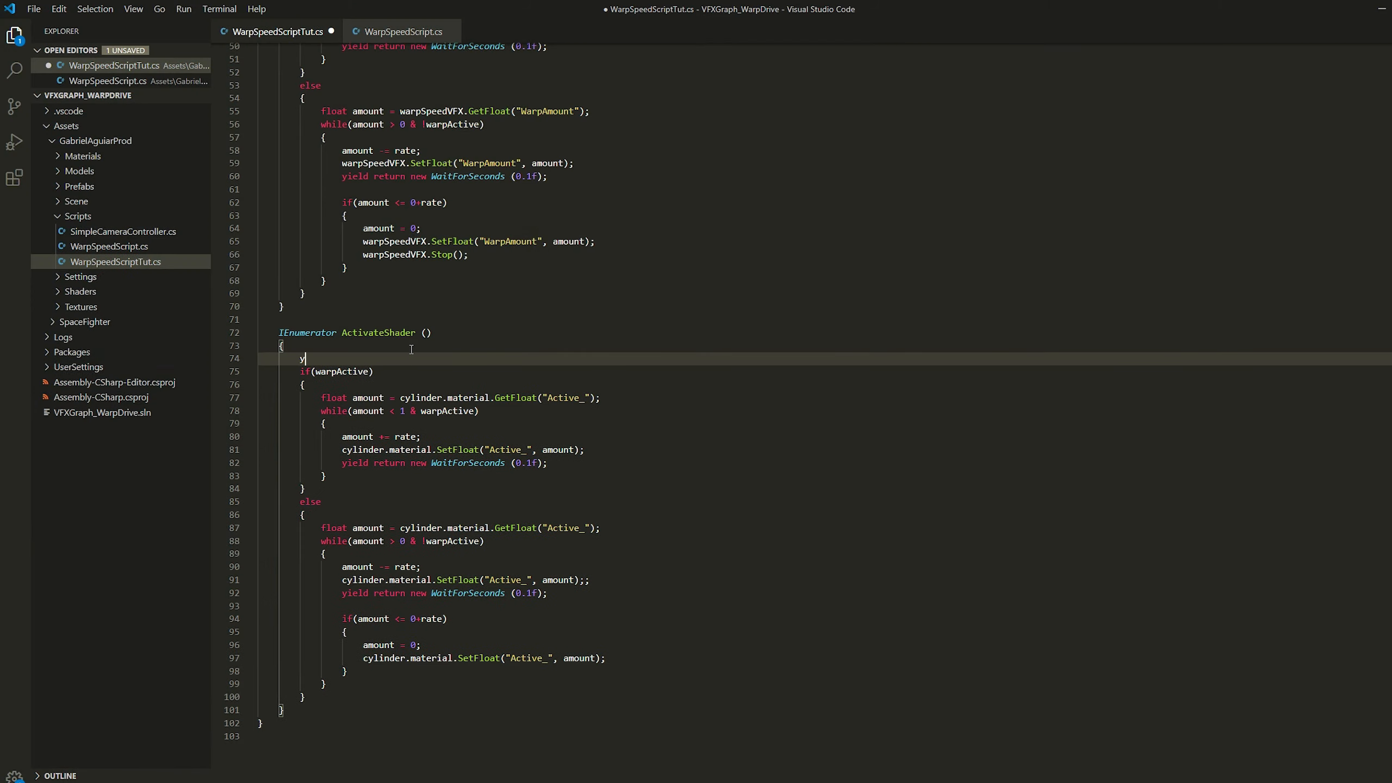
text(ield return new wait)
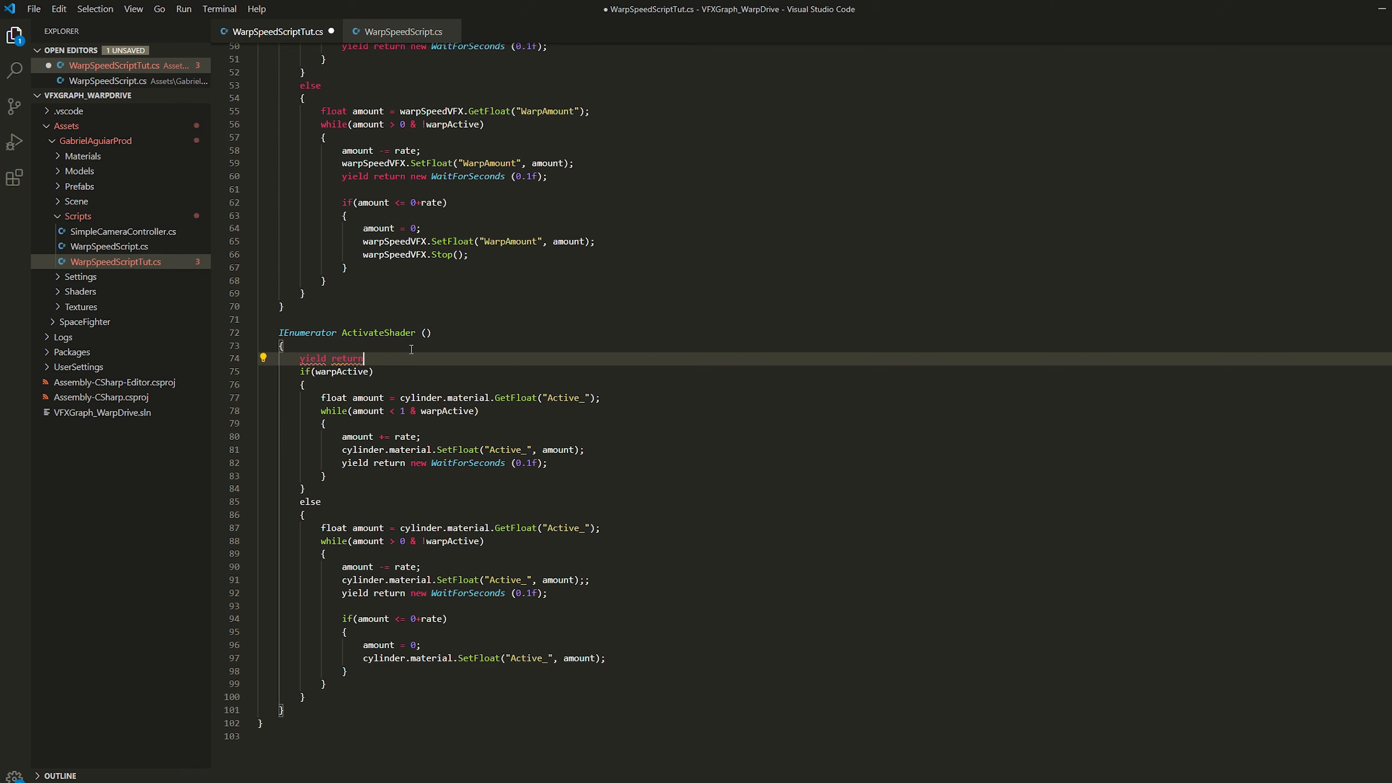
key(Down)
key(Down)
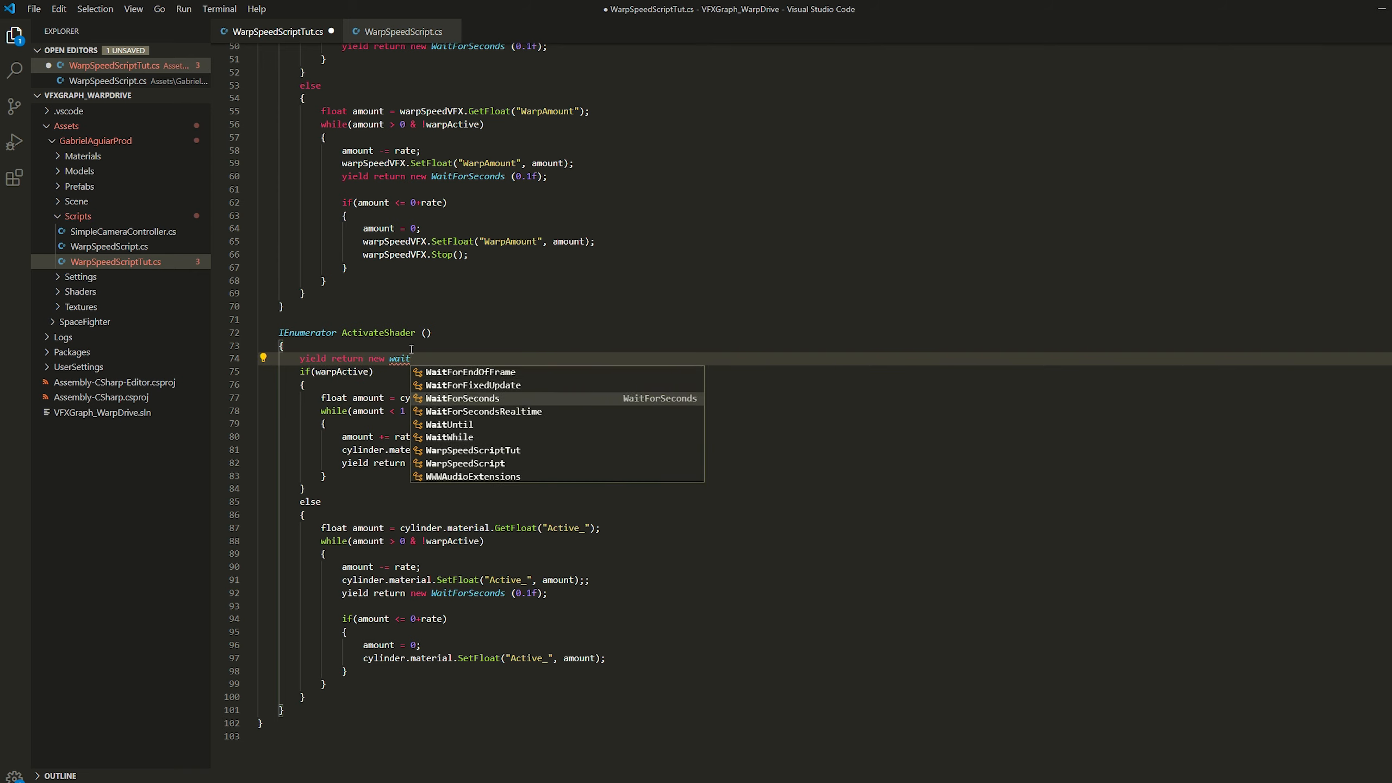
key(Tab)
text((delay);)
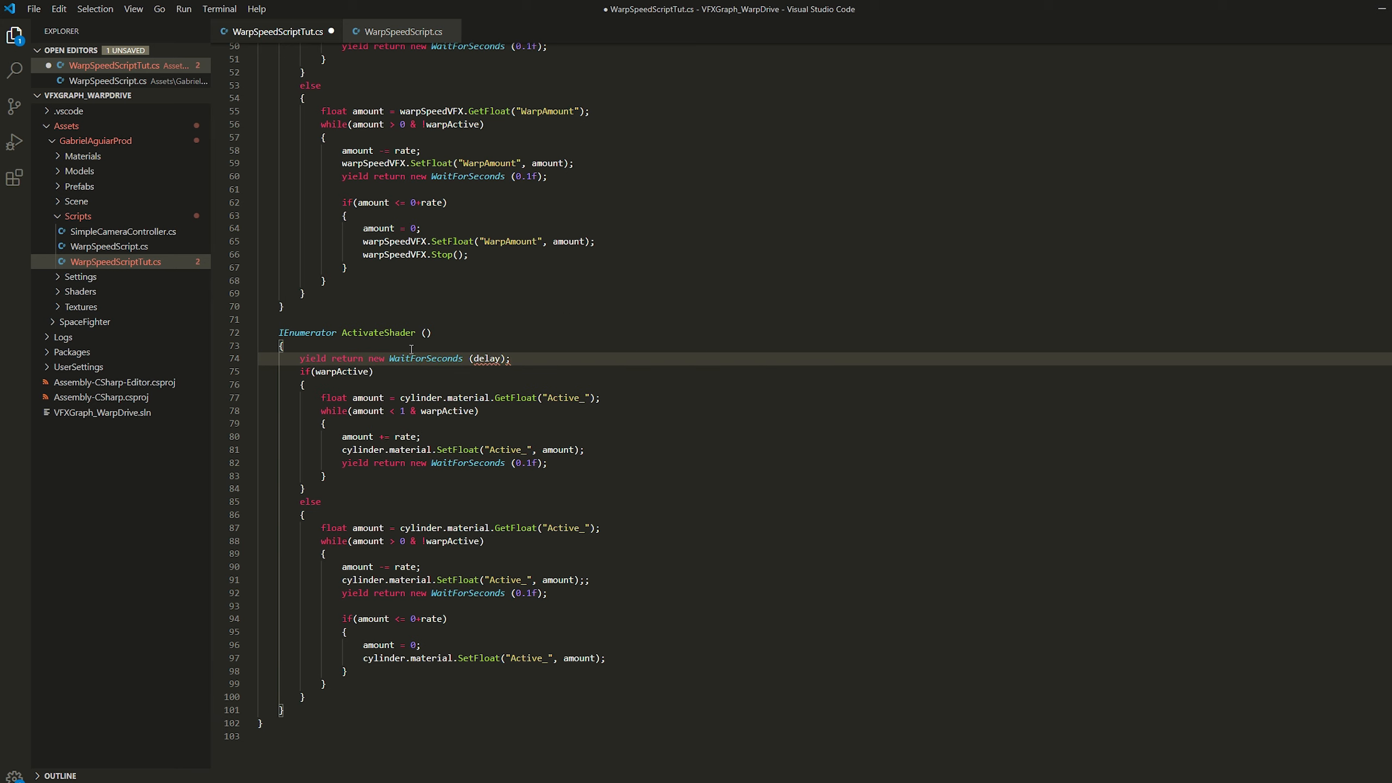
Declare public float delay = 2.5f; below the rate variable and save the script.
scroll(412, 345, up, 20)
click(435, 164)
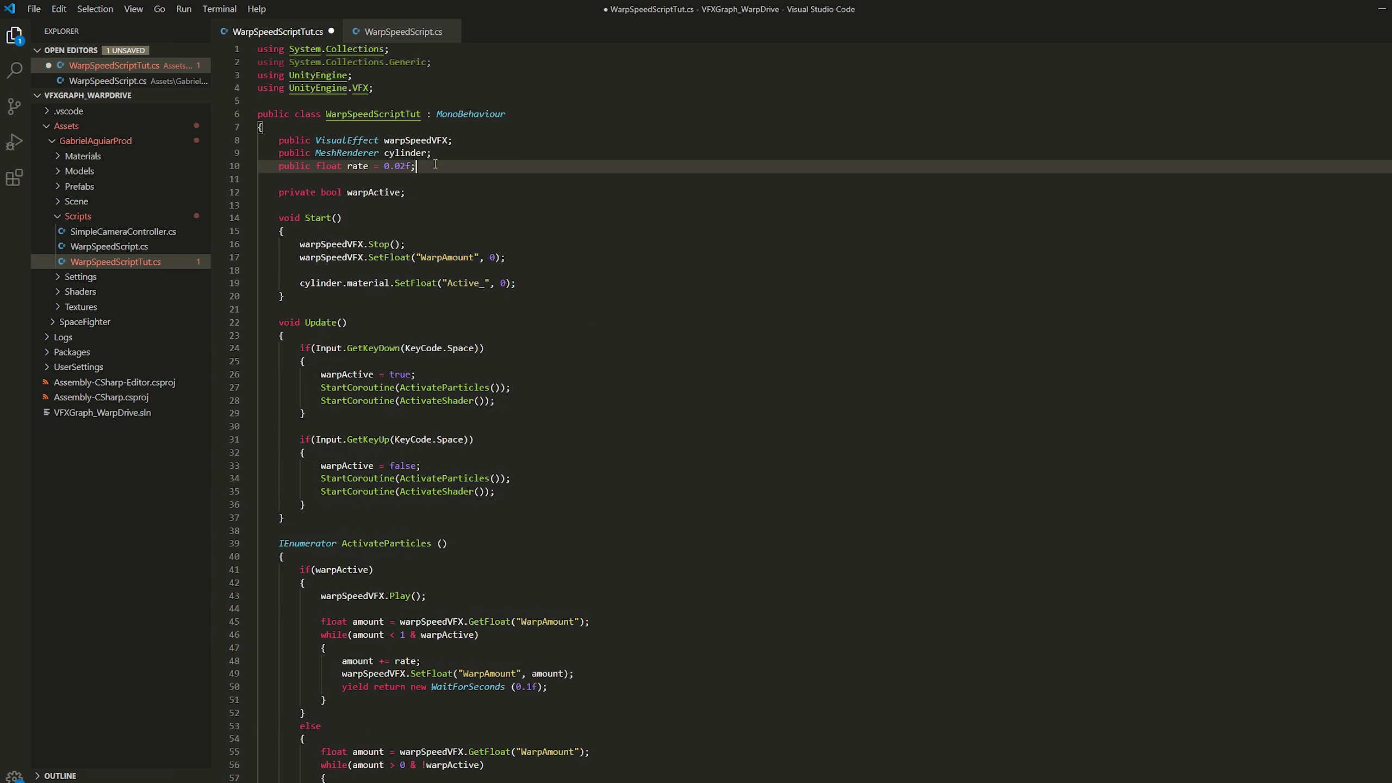
key(Return)
text(public float delay)
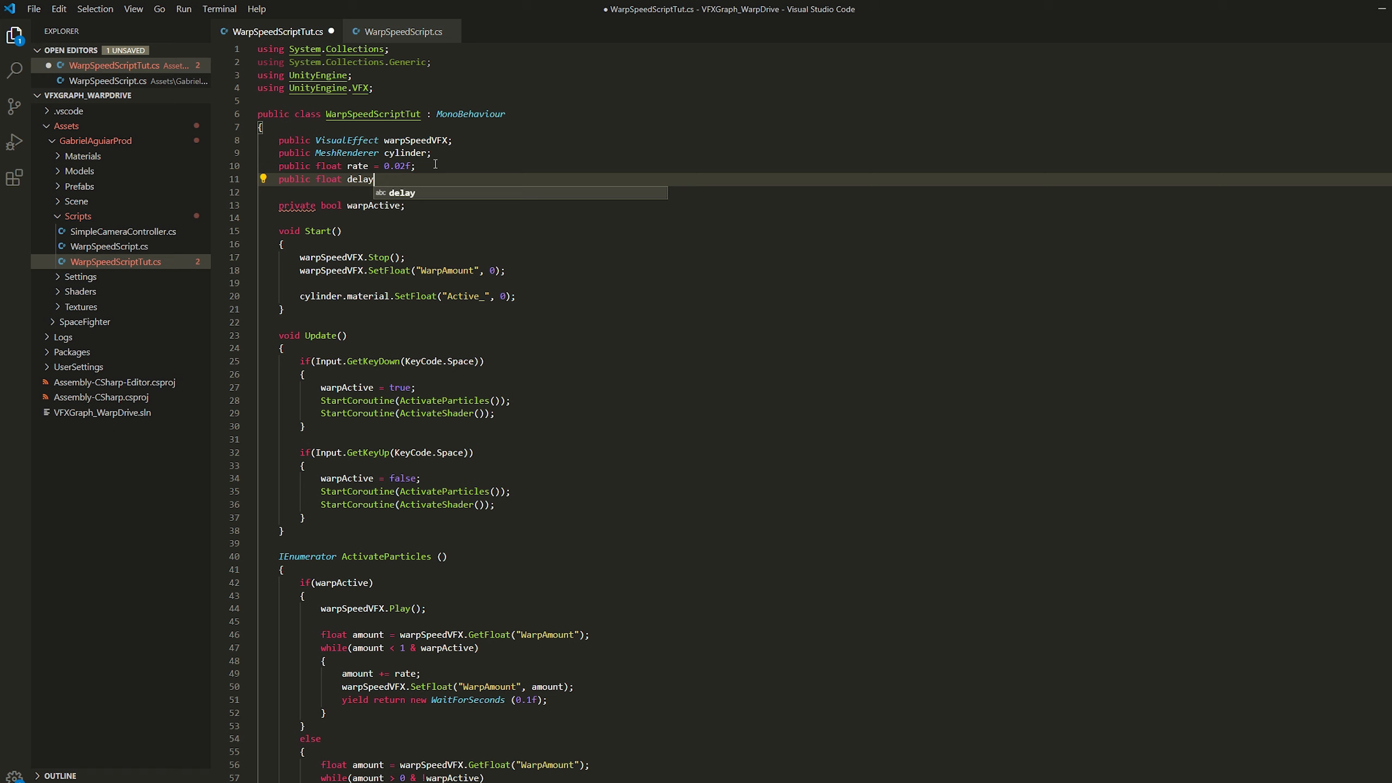
key(Escape)
text(= 2.5f;)
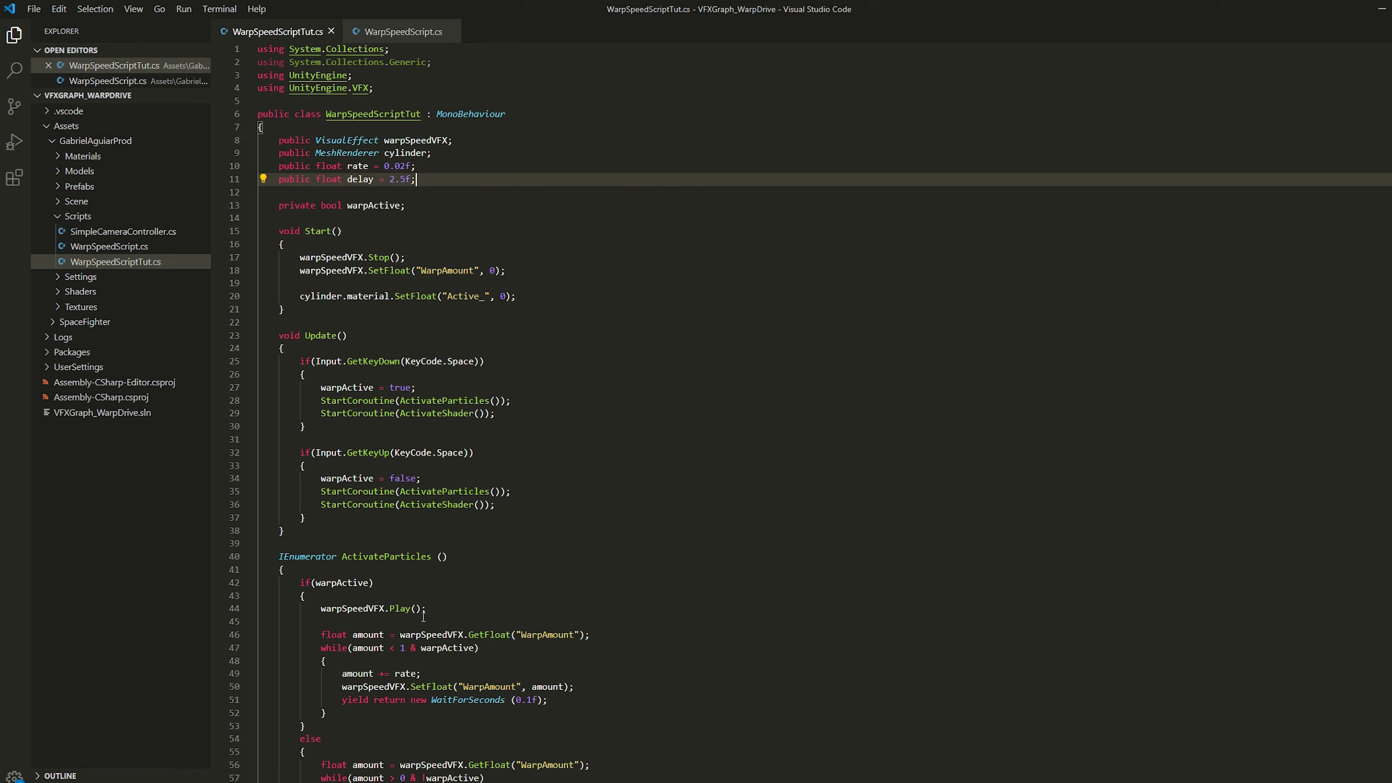
Move the WaitForSeconds (delay) line into ActivateShader's if(warpActive) branch, above the amount declaration, and save the script.
scroll(423, 616, down, 10)
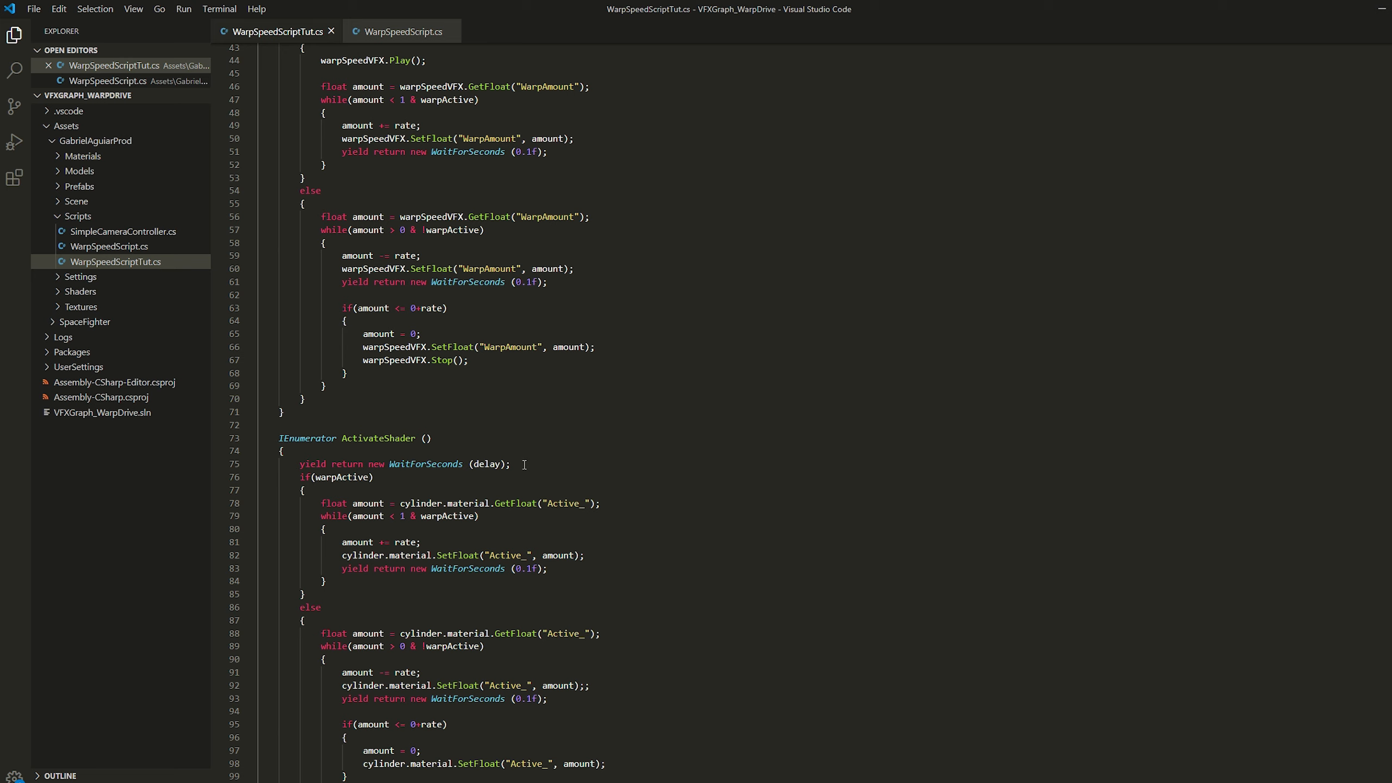
drag(524, 465, 531, 452)
key(ctrl+x)
scroll(398, 475, down, 1)
click(356, 447)
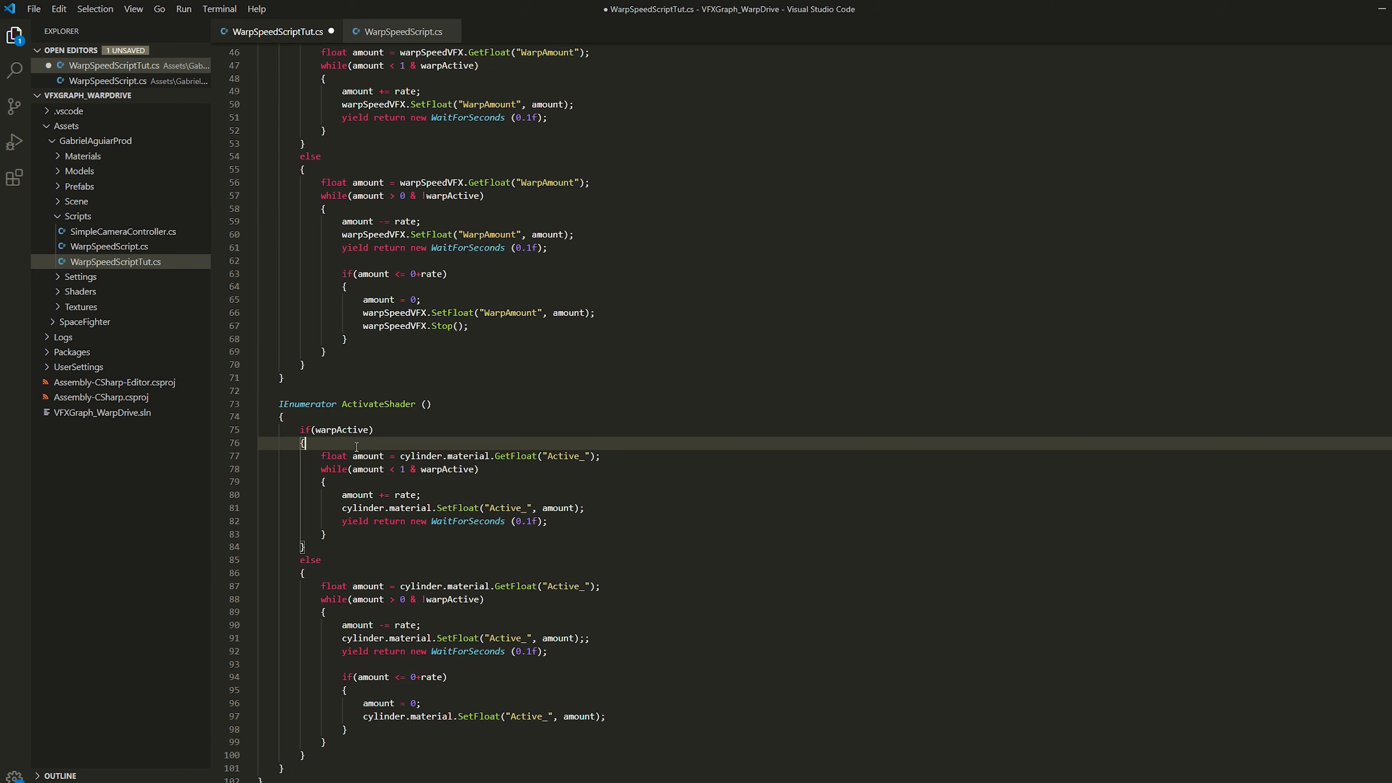
key(ctrl+v)
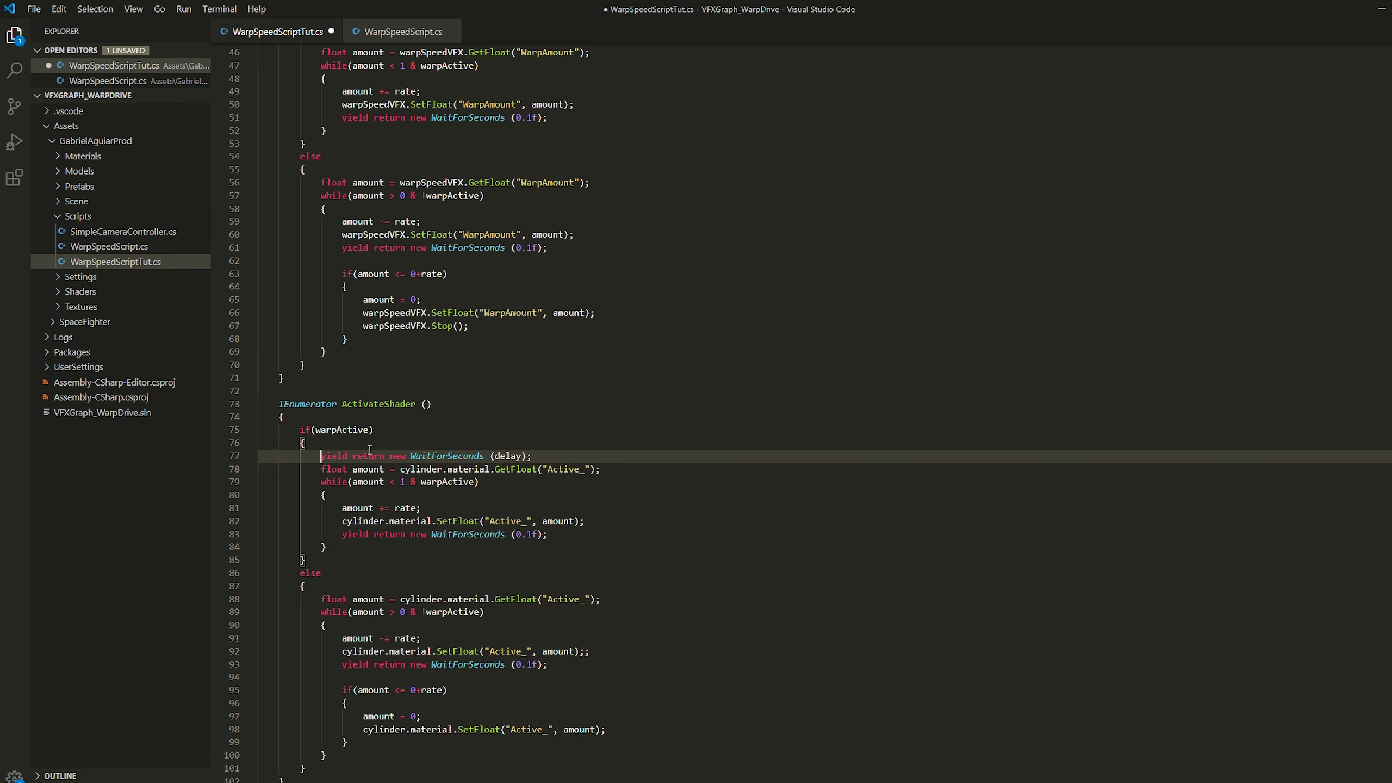
key(Home)
scroll(330, 573, down, 2)
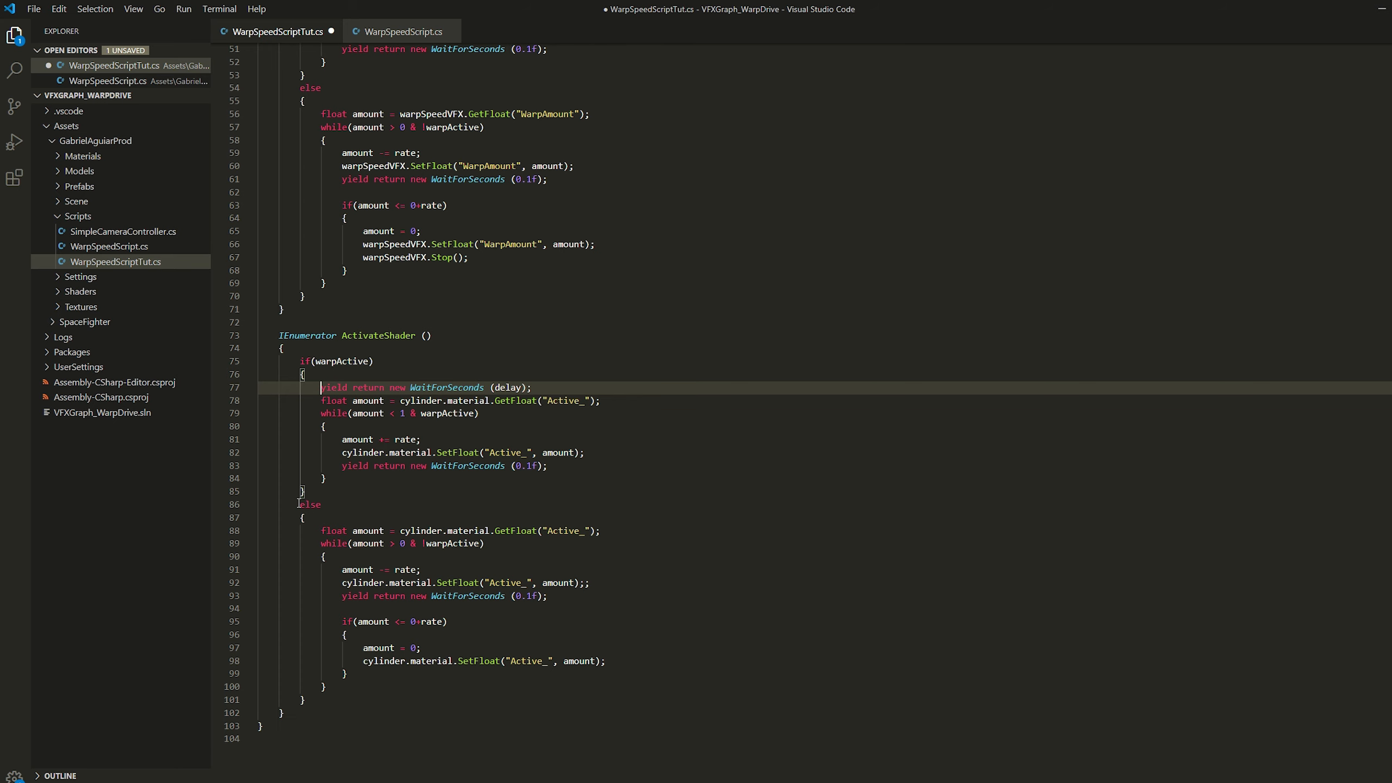
drag(299, 504, 347, 568)
click(390, 517)
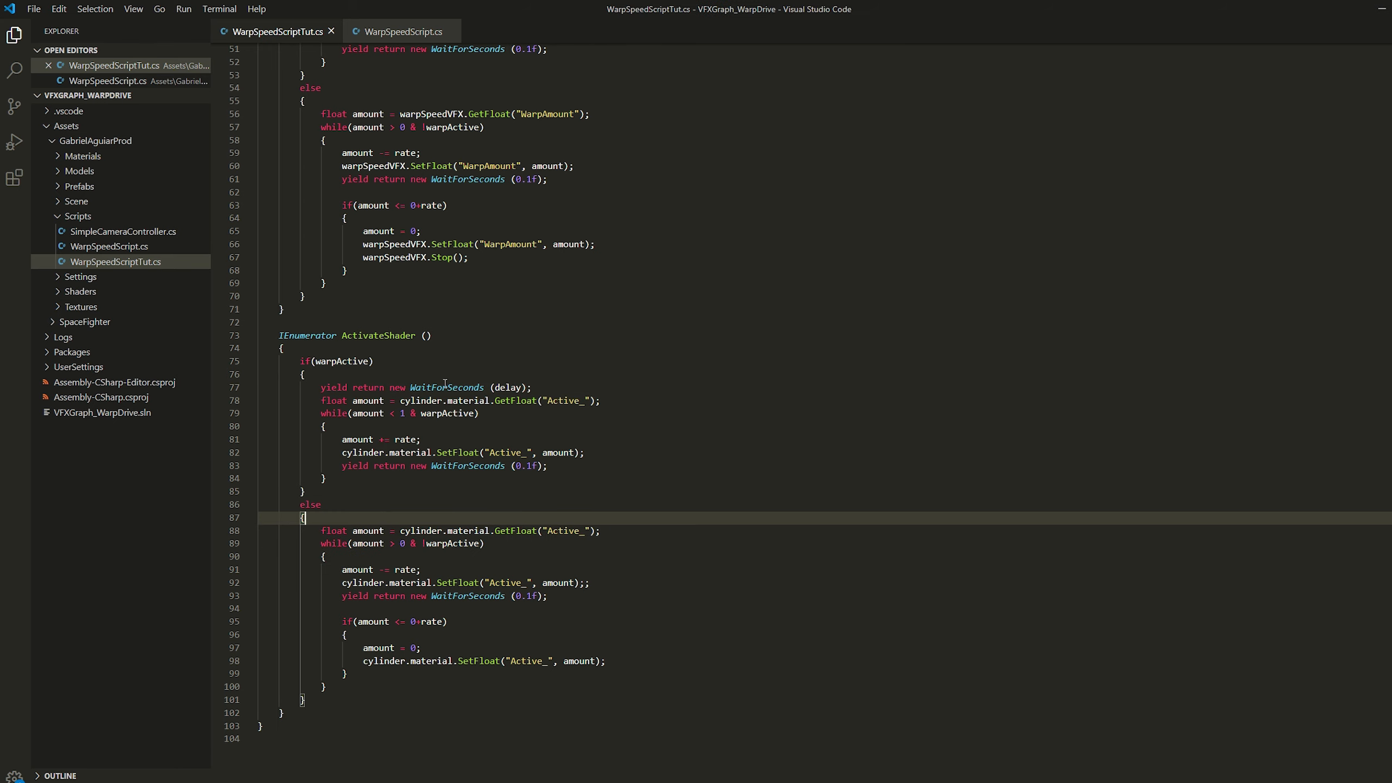
Switch to Unity, enlarge the Game view to watch the warp effect in Play mode, and exit Play mode.
key(alt+Tab)
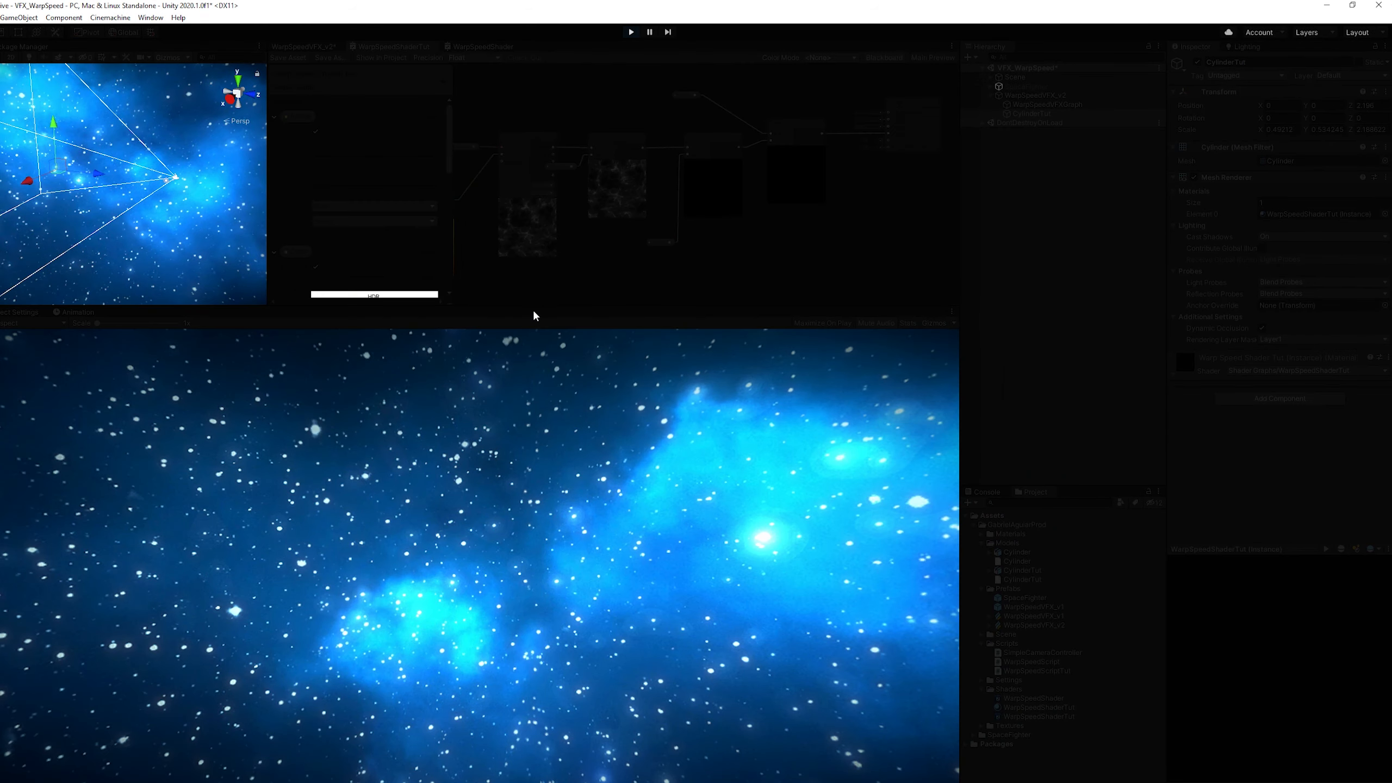
drag(532, 307, 534, 259)
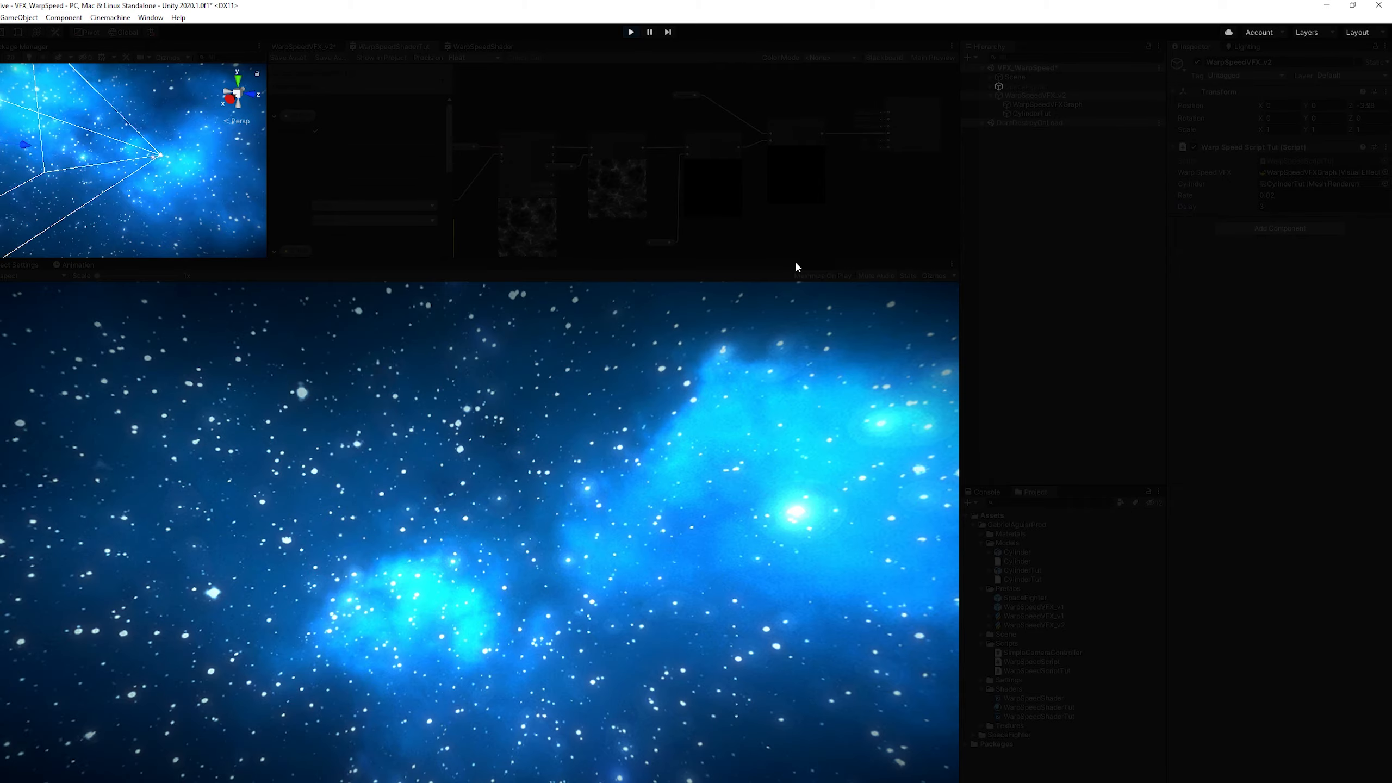
click(630, 33)
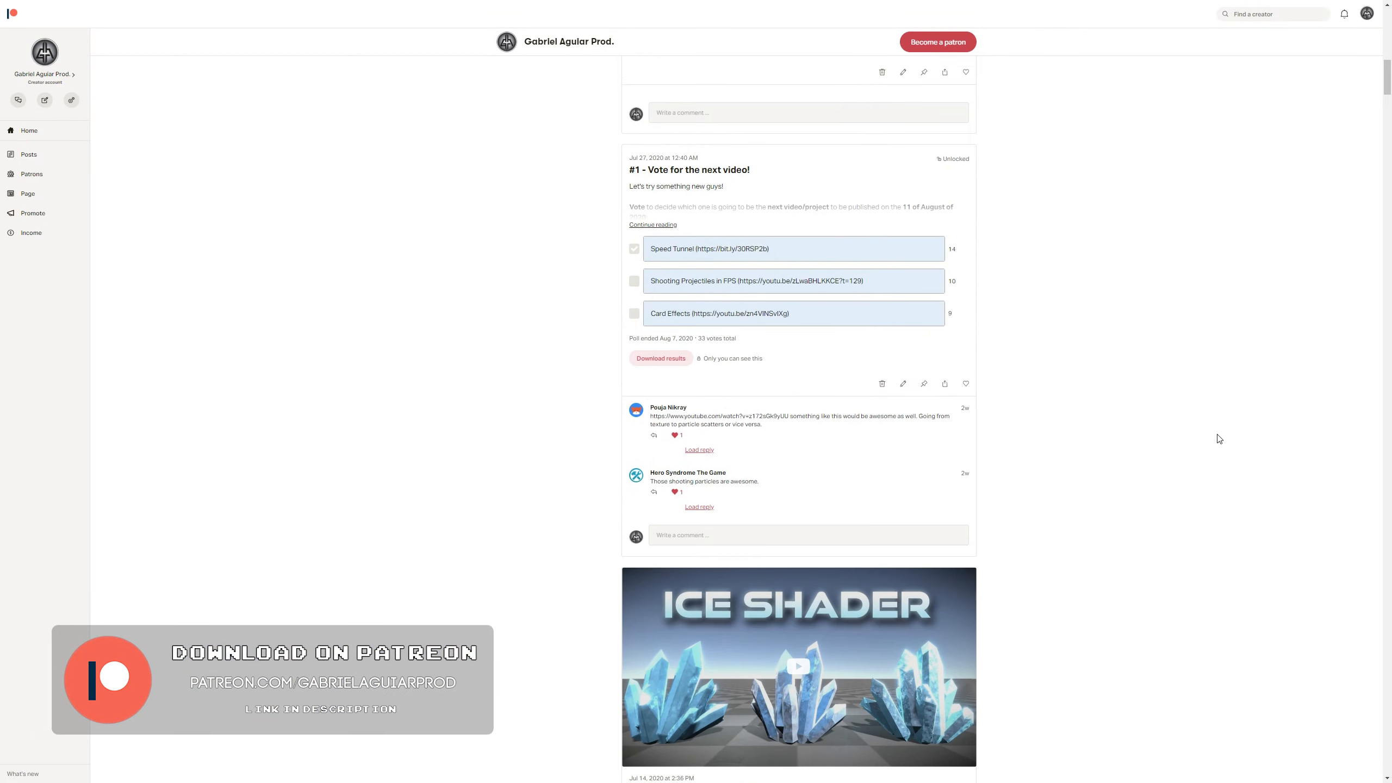
scroll(1217, 438, down, 15)
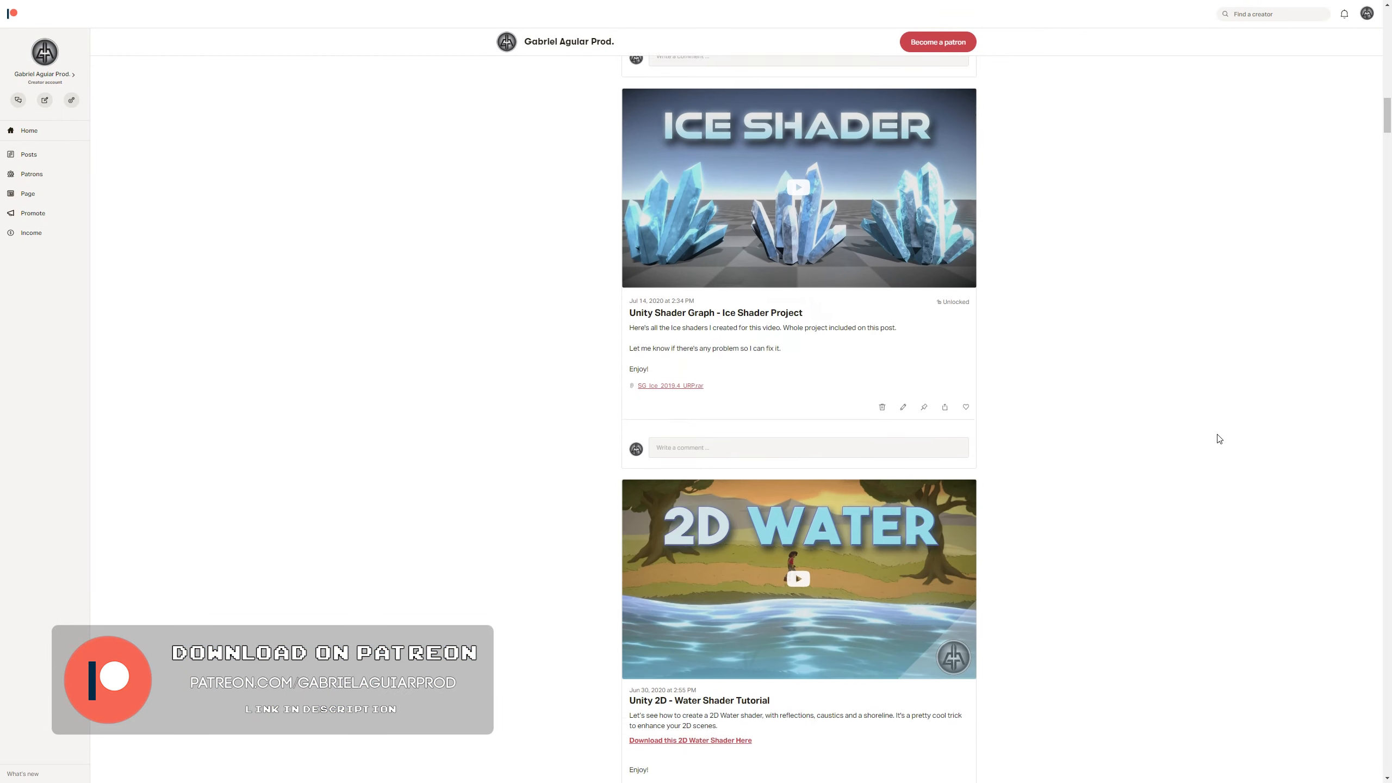
scroll(1219, 439, down, 20)
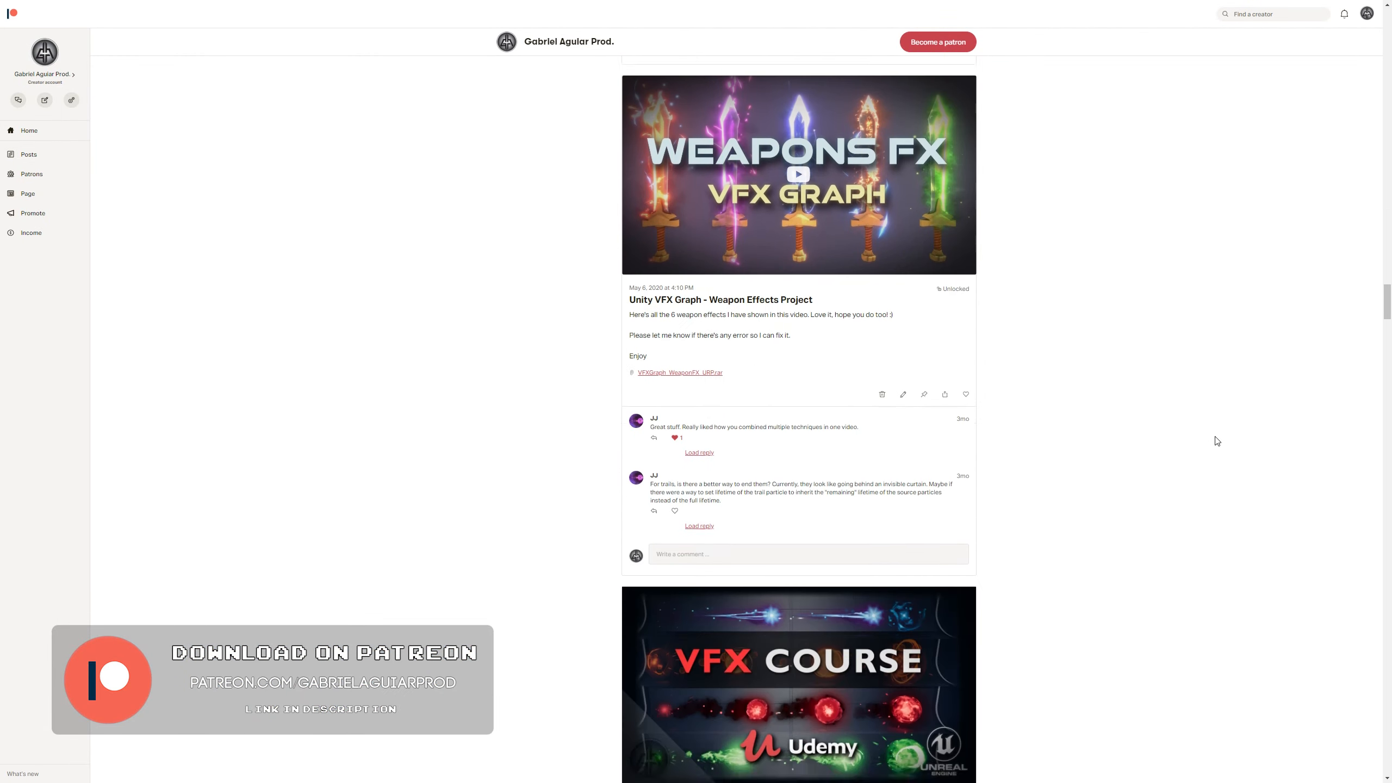
scroll(1217, 441, down, 20)
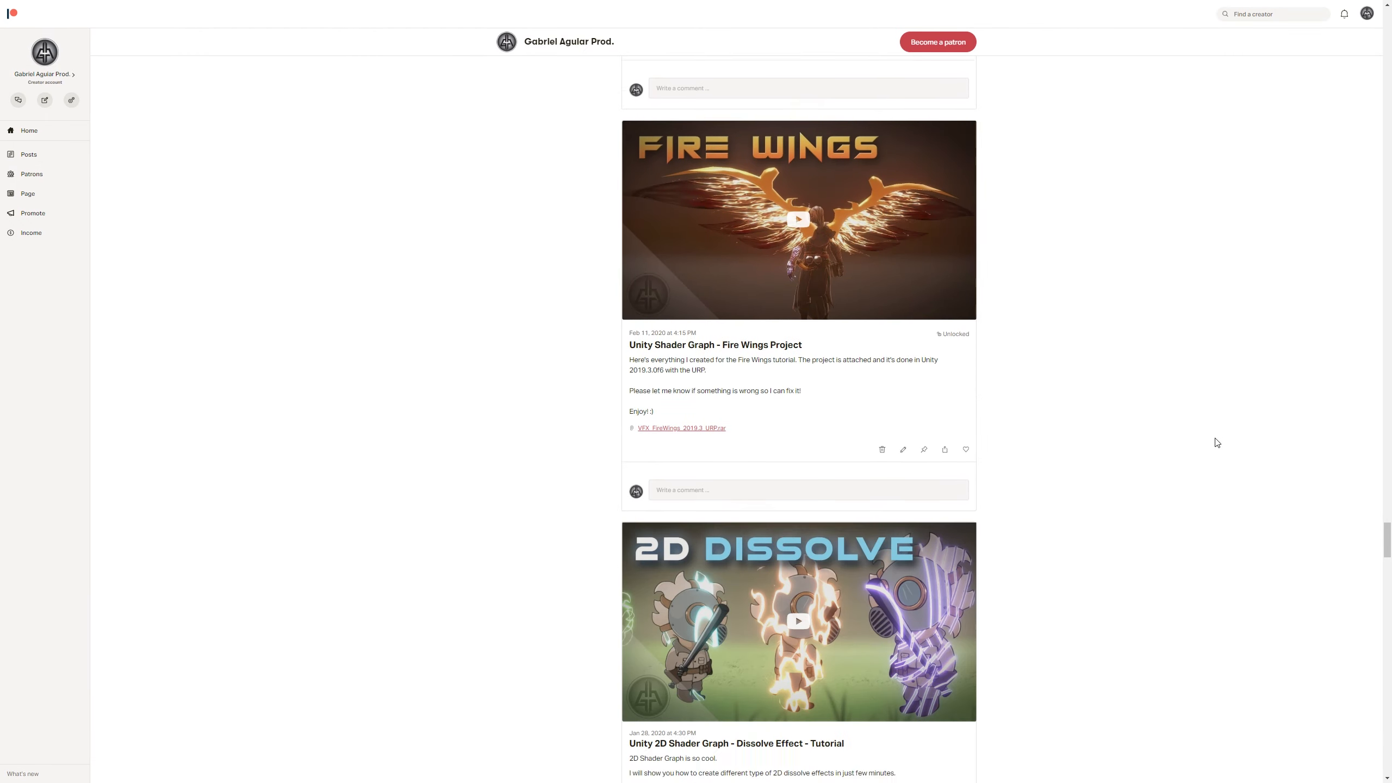
scroll(1215, 441, down, 20)
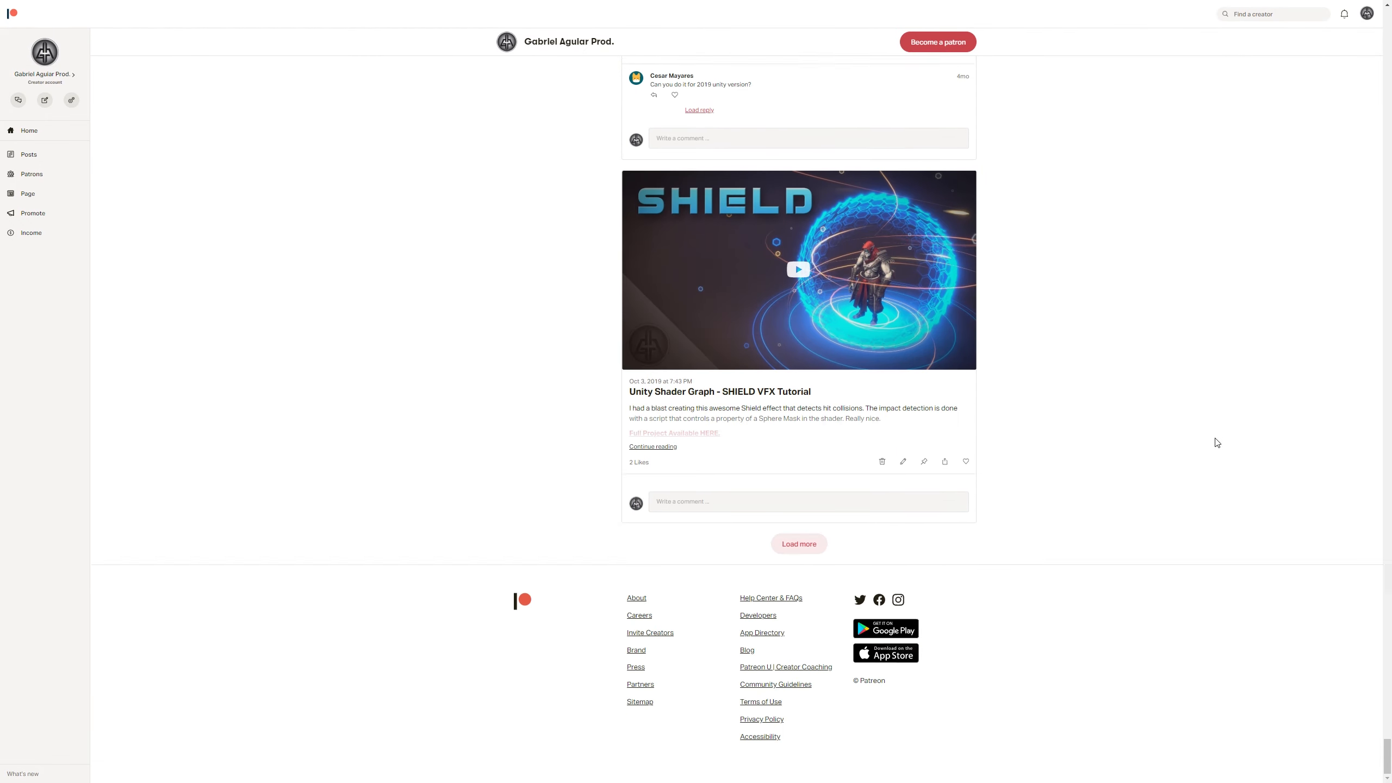